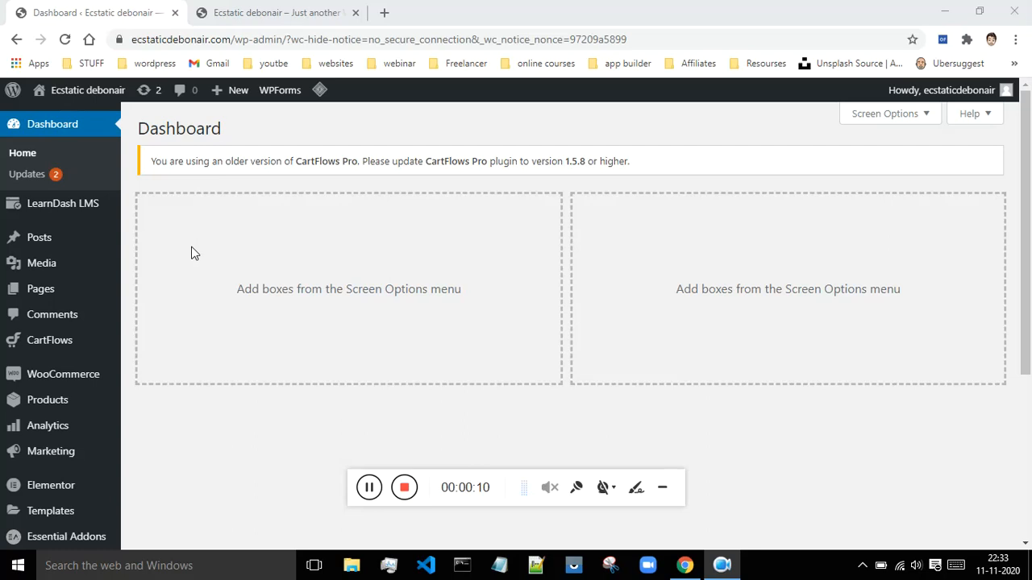
# Open the Social Media Marketing course from the course grid on the site's home page.
pyautogui.click(266, 10)
pyautogui.scroll(-10, 734, 234)
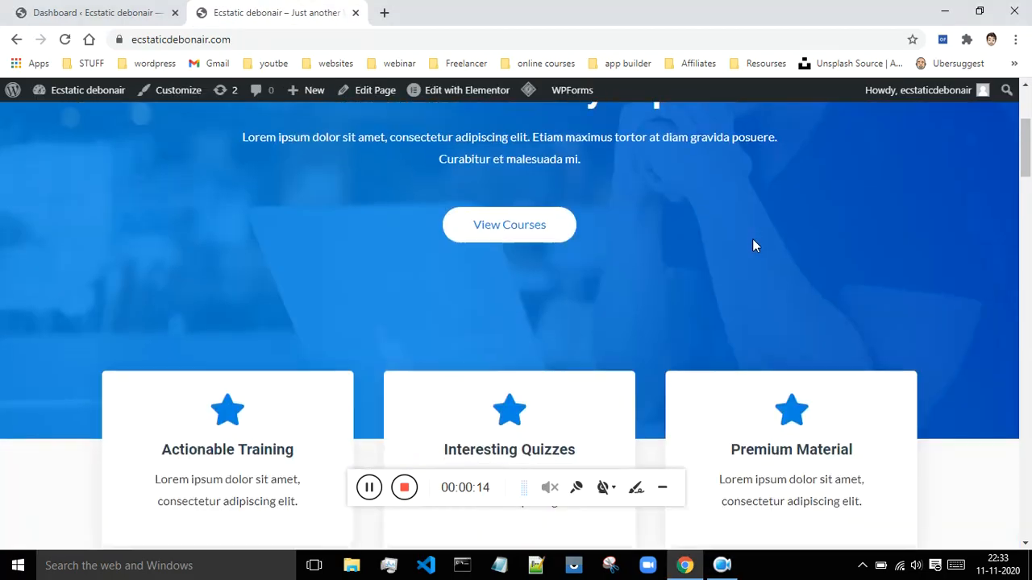
pyautogui.scroll(-4, 431, 299)
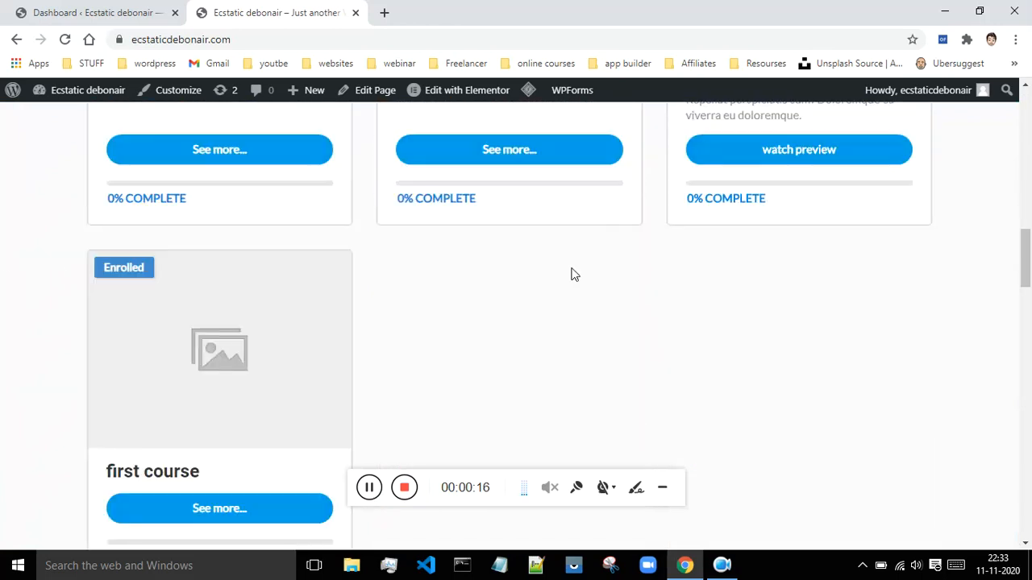
pyautogui.scroll(1, 436, 322)
pyautogui.scroll(4, 516, 323)
pyautogui.scroll(-2, 739, 327)
pyautogui.scroll(2, 429, 321)
pyautogui.scroll(-2, 255, 401)
pyautogui.click(240, 385)
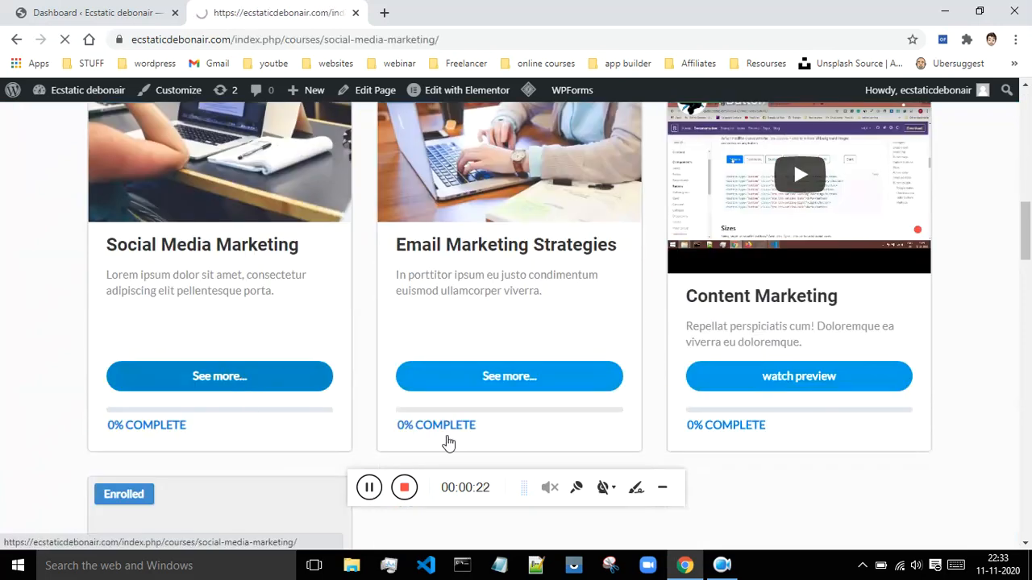
# Review the Social Media Marketing course page, including its progress bar, course description and key concepts.
pyautogui.scroll(-3, 428, 281)
pyautogui.scroll(3, 428, 279)
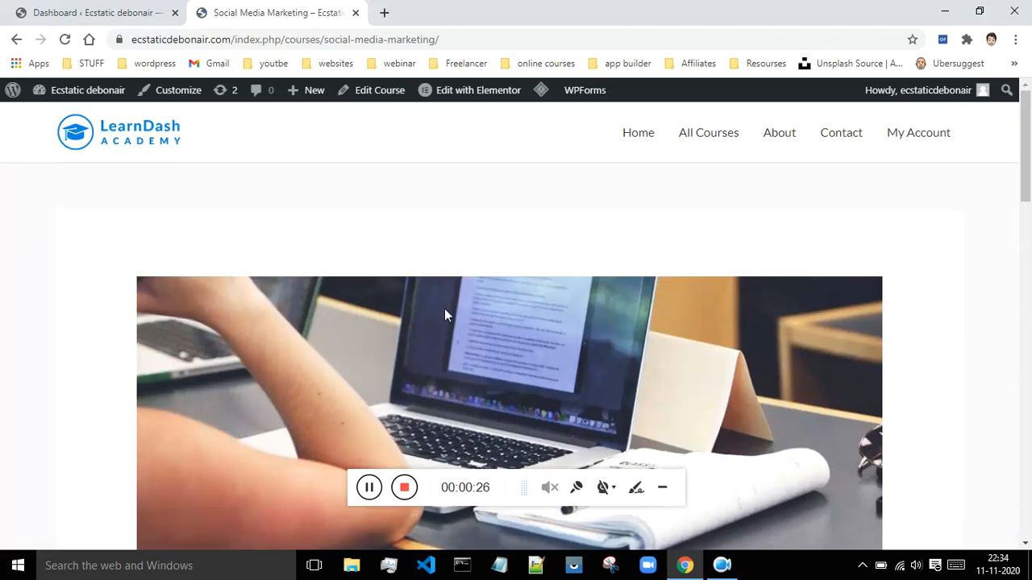
pyautogui.scroll(-8, 444, 306)
pyautogui.scroll(2, 400, 293)
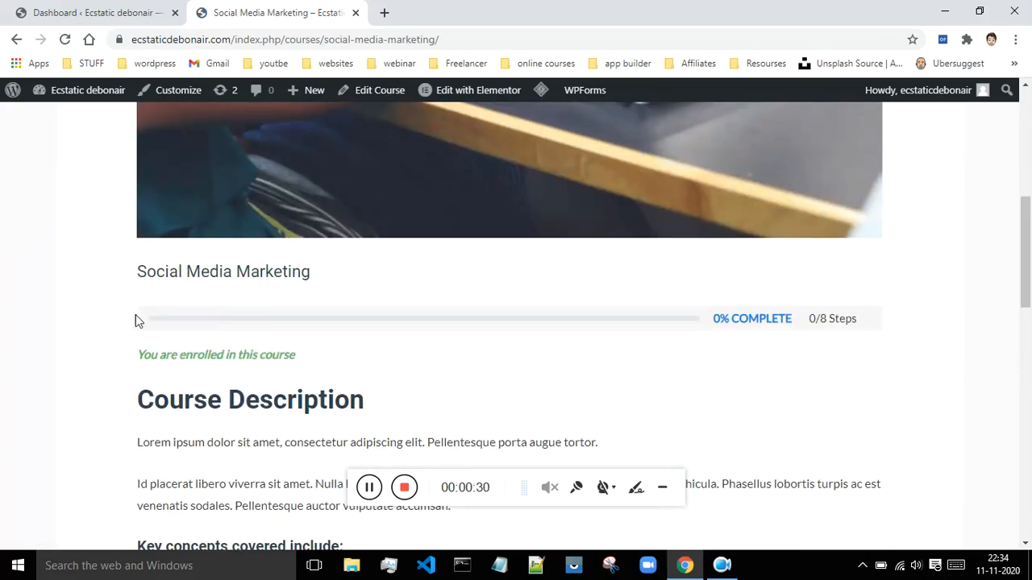
pyautogui.scroll(-2, 587, 316)
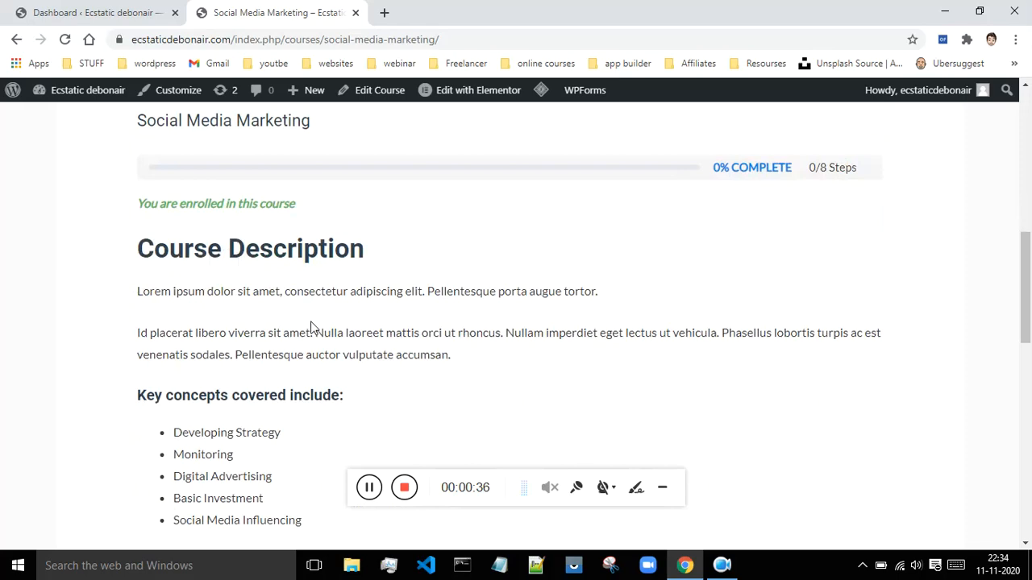
pyautogui.scroll(-2, 395, 288)
pyautogui.scroll(2, 245, 236)
pyautogui.moveTo(131, 253); pyautogui.dragTo(887, 419)
pyautogui.scroll(-2, 524, 306)
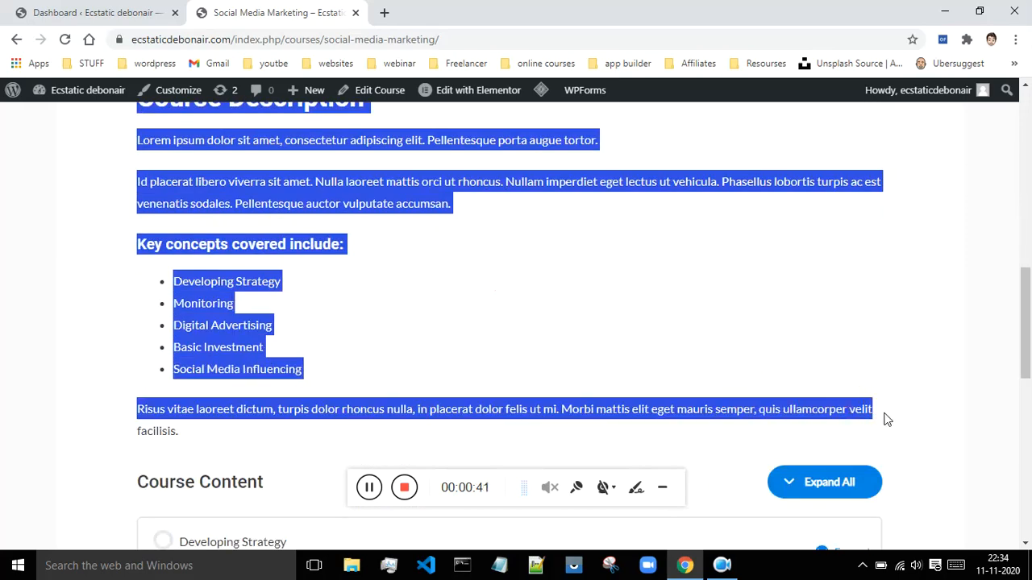
pyautogui.click(545, 330)
pyautogui.scroll(-3, 521, 311)
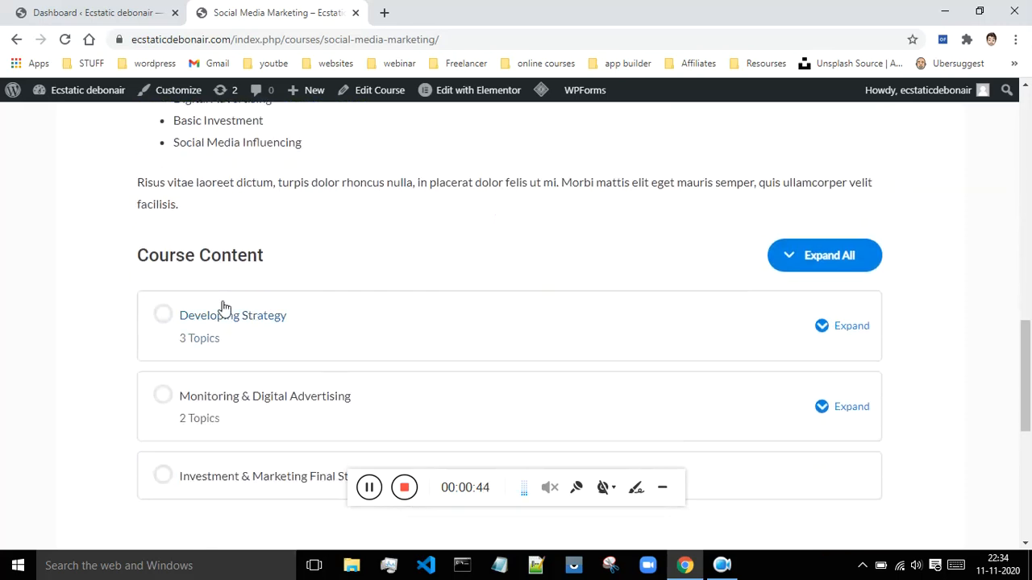
# Expand all lessons under Course Content and look through the topics in each one.
pyautogui.scroll(-3, 571, 275)
pyautogui.scroll(2, 811, 246)
pyautogui.click(826, 190)
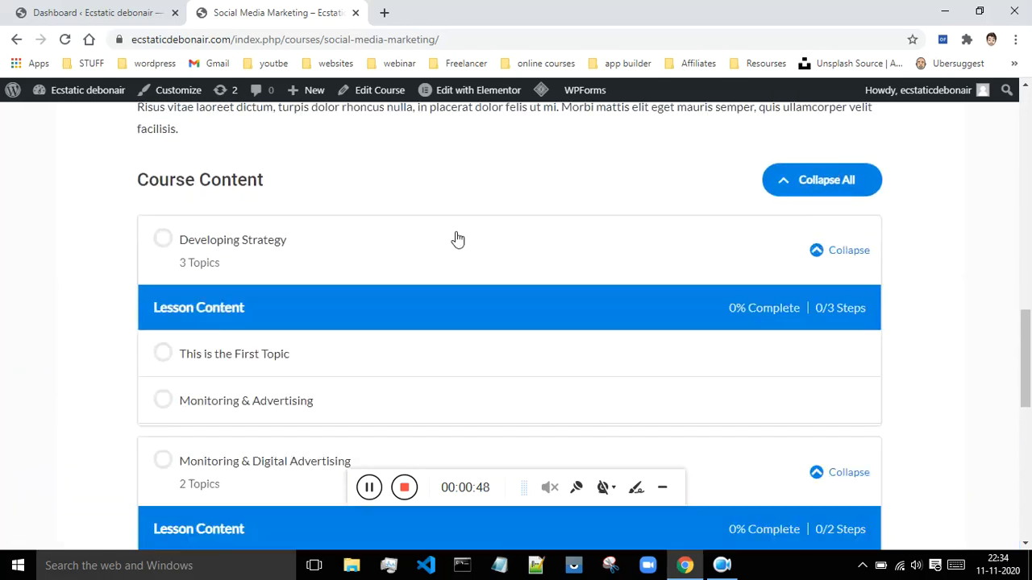
pyautogui.scroll(-2, 380, 242)
pyautogui.scroll(1, 309, 205)
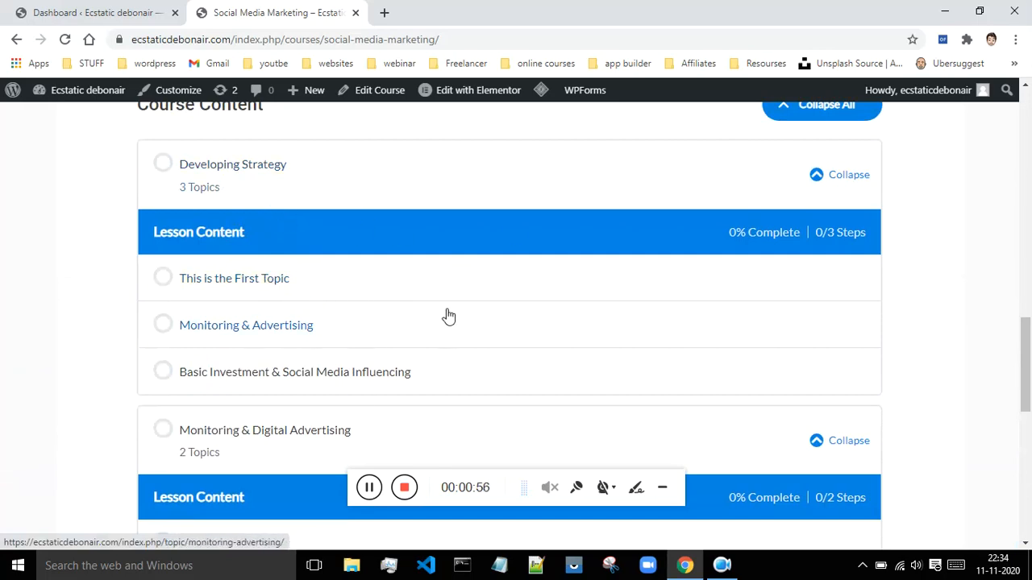
pyautogui.scroll(-5, 443, 313)
pyautogui.scroll(10, 468, 319)
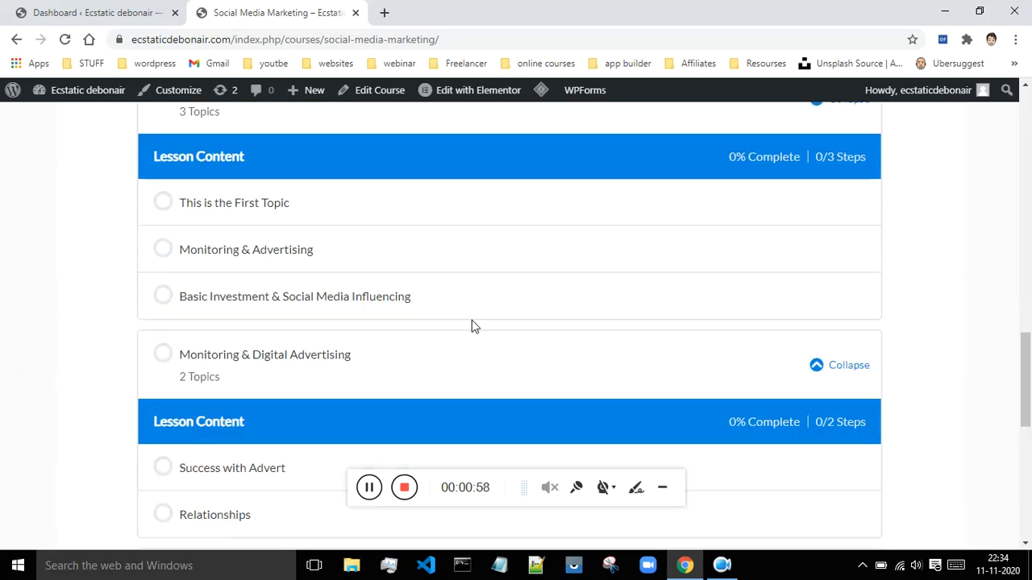
pyautogui.scroll(10, 476, 325)
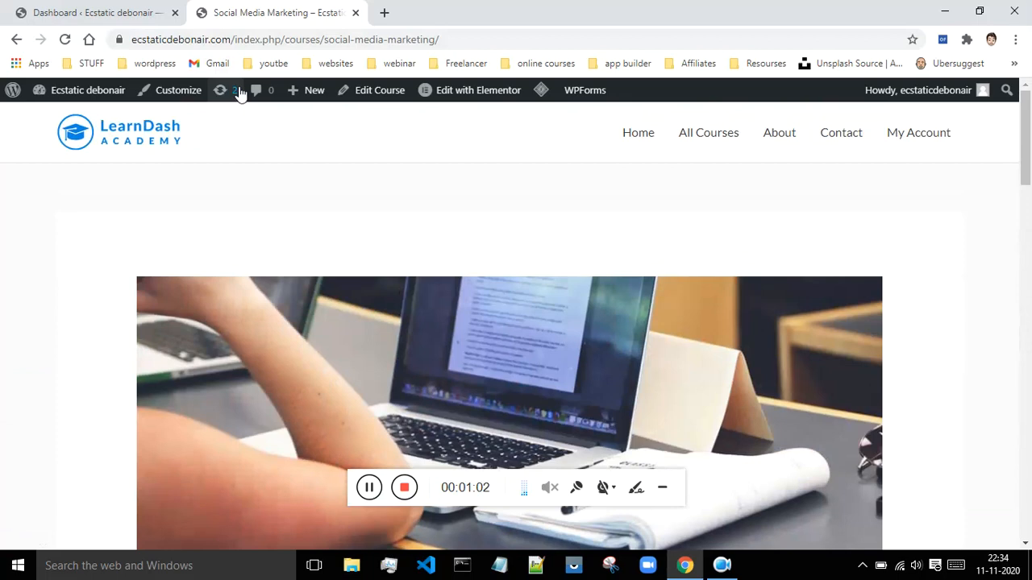
# Open the LearnDash courses list from the WordPress dashboard in a separate browser tab and look over the courses.
pyautogui.click(105, 12)
pyautogui.moveTo(36, 211)
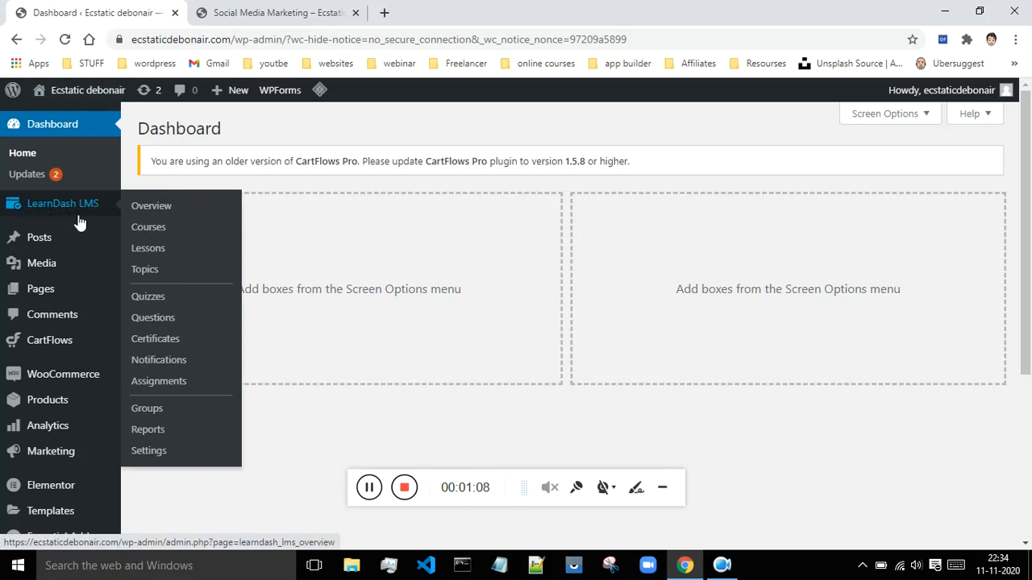
pyautogui.rightClick(144, 231)
pyautogui.click(173, 240)
pyautogui.click(292, 10)
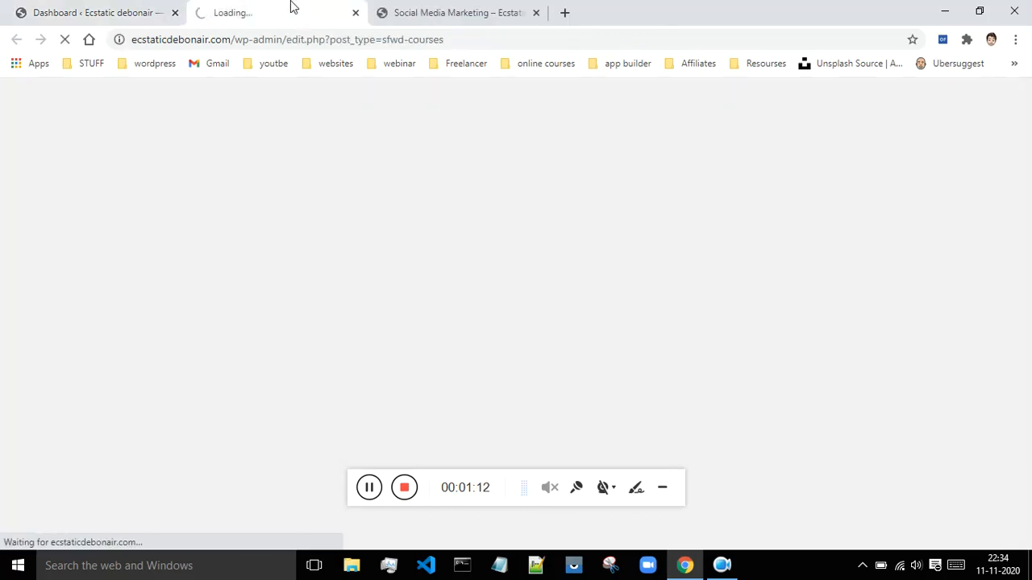
pyautogui.click(51, 8)
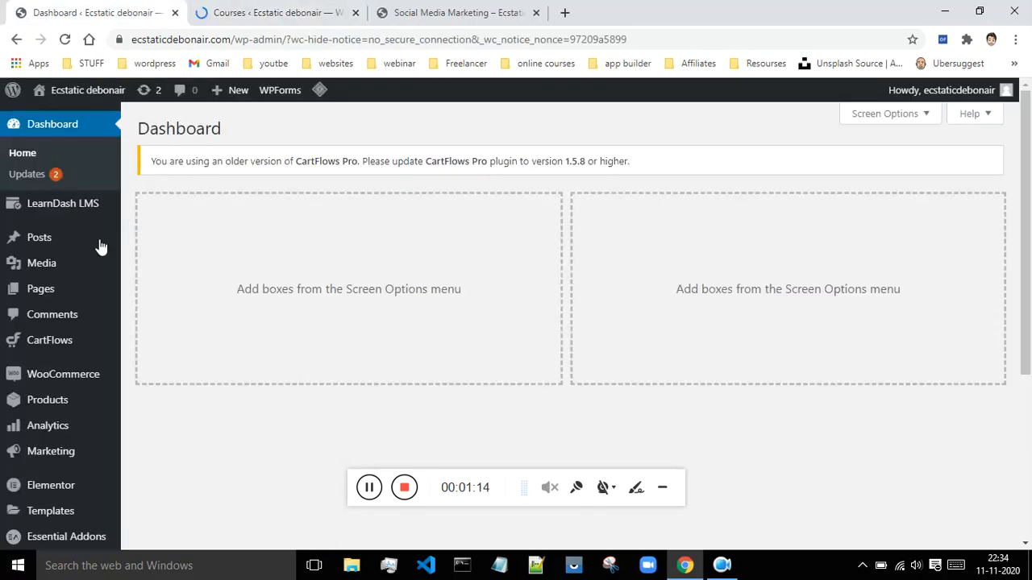
pyautogui.click(294, 8)
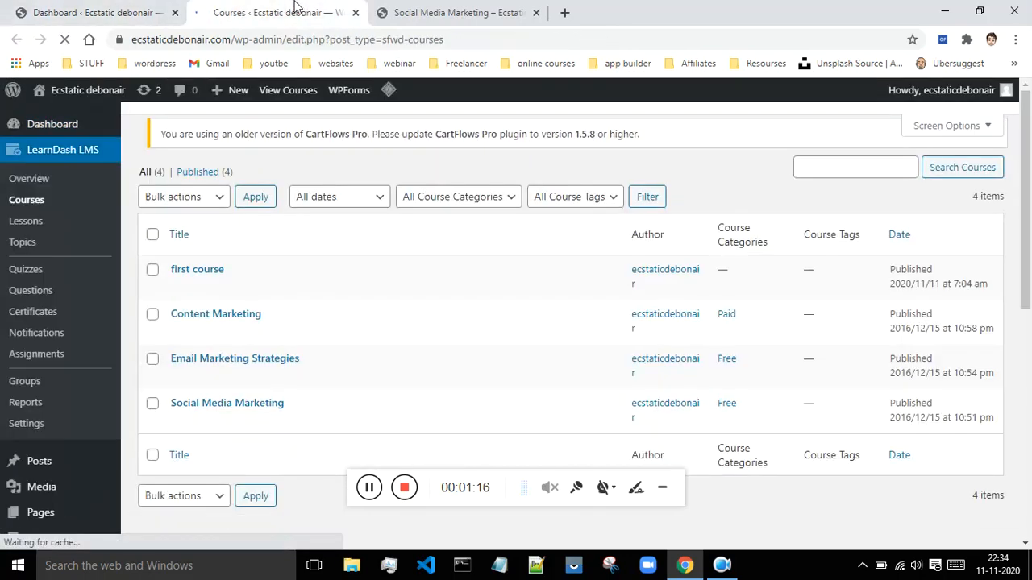
pyautogui.scroll(-2, 358, 271)
pyautogui.scroll(2, 286, 303)
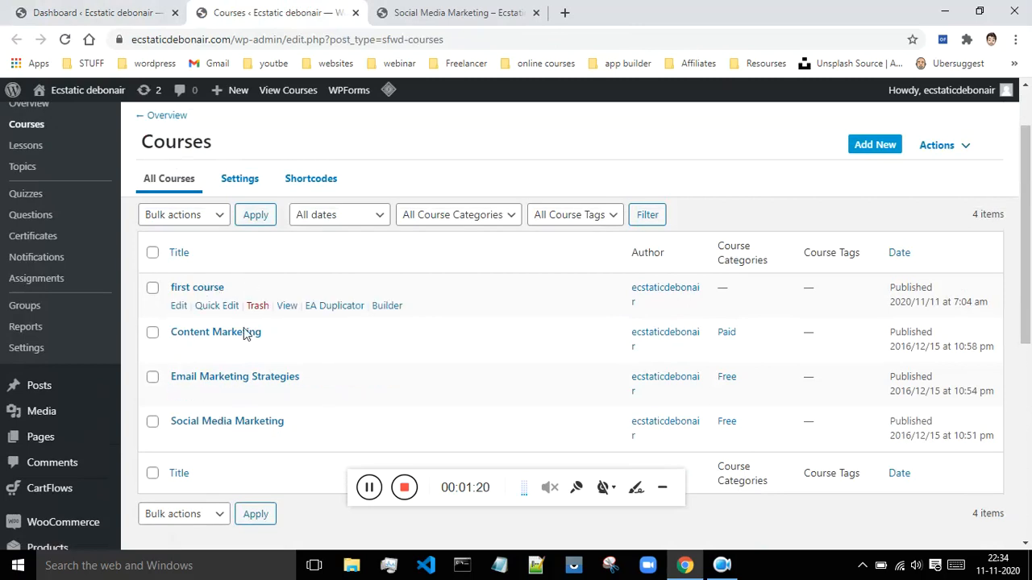
# Examine how lessons and topics are structured on the Social Media Marketing course page, and return to the LearnDash courses list.
pyautogui.click(419, 8)
pyautogui.scroll(-10, 616, 216)
pyautogui.scroll(-3, 615, 223)
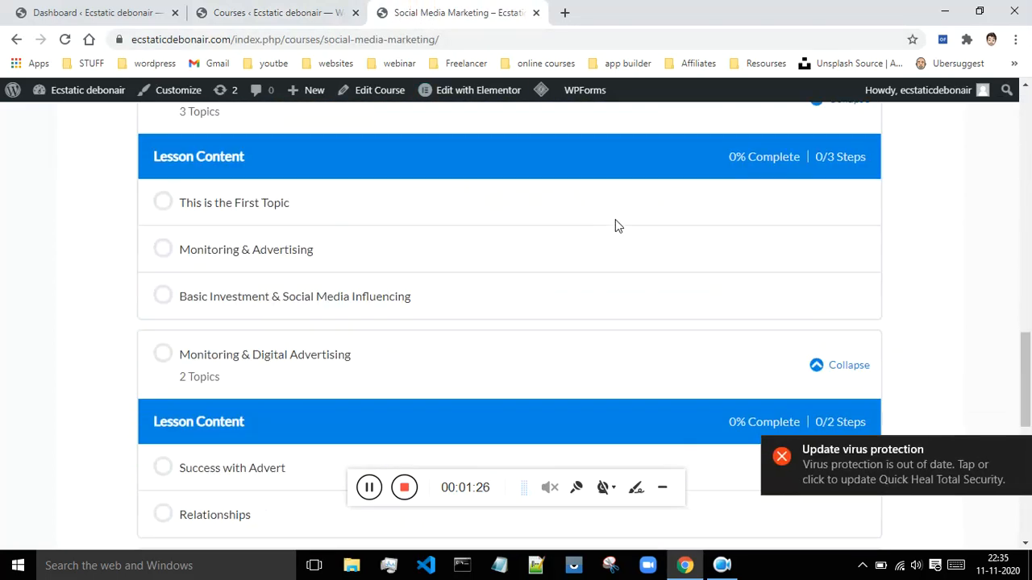
pyautogui.scroll(1, 608, 211)
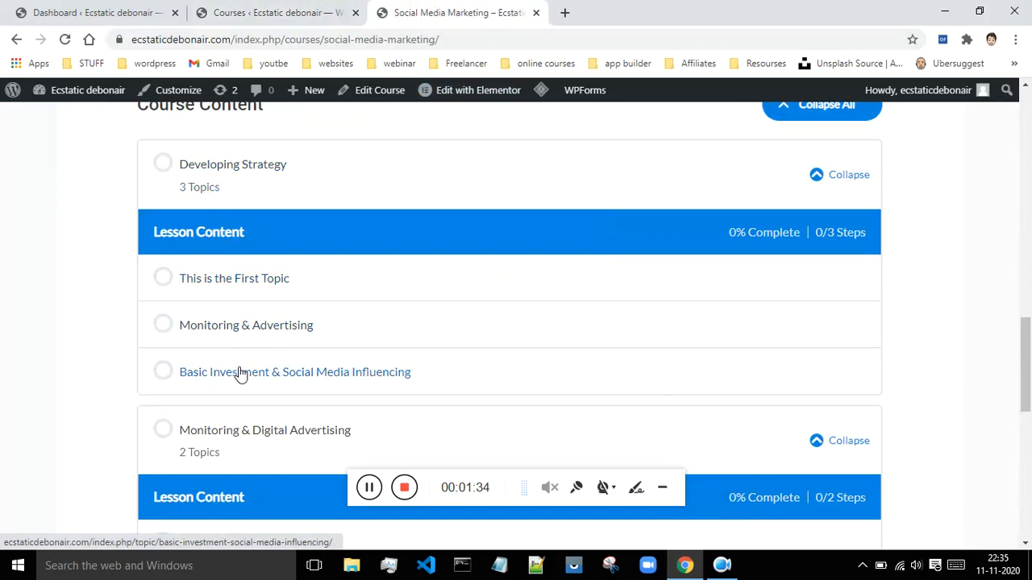
pyautogui.scroll(-1, 290, 316)
pyautogui.scroll(-1, 242, 313)
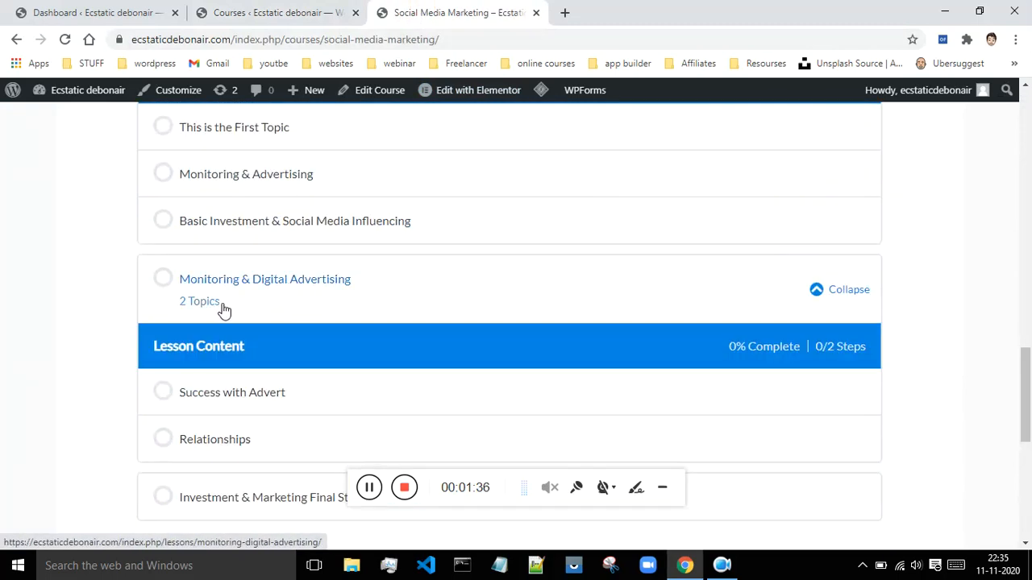
pyautogui.scroll(-3, 226, 274)
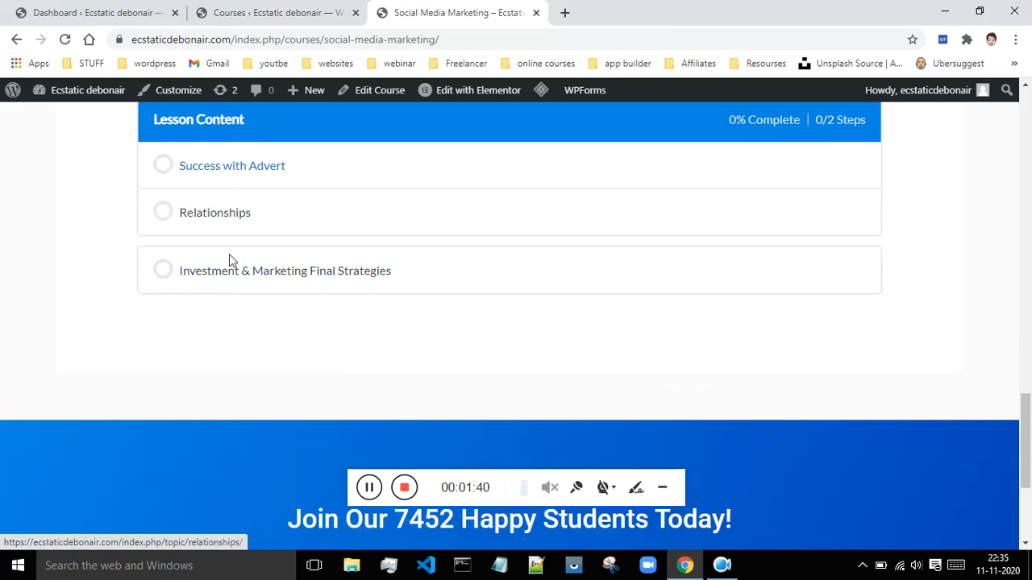
pyautogui.scroll(4, 234, 275)
pyautogui.scroll(10, 329, 274)
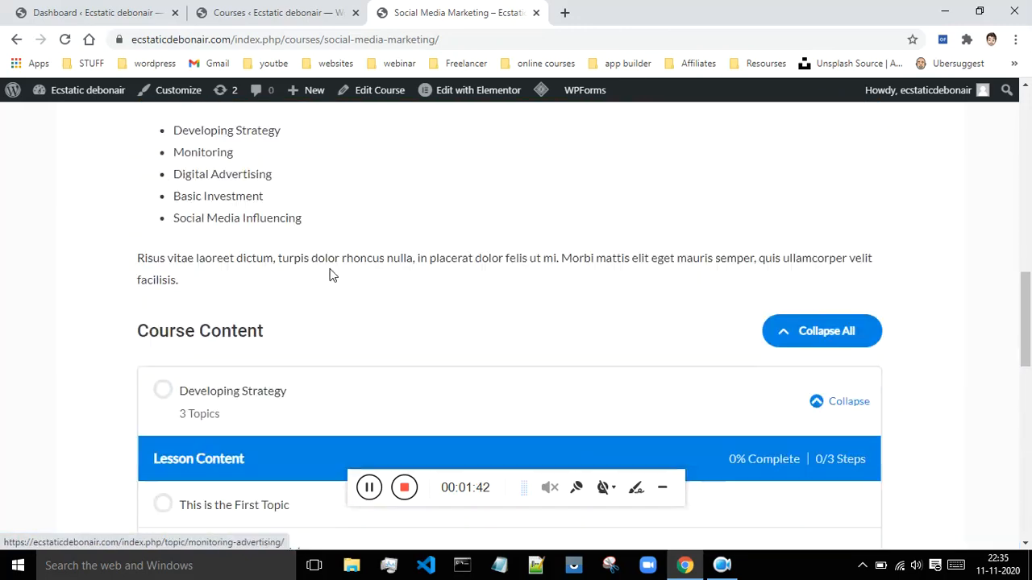
pyautogui.click(278, 12)
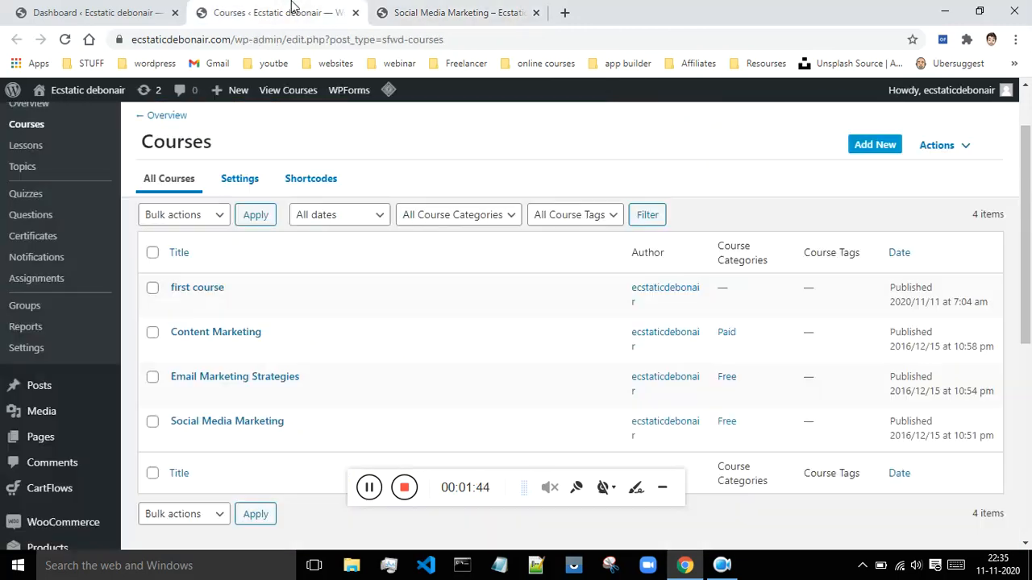
pyautogui.scroll(1, 254, 210)
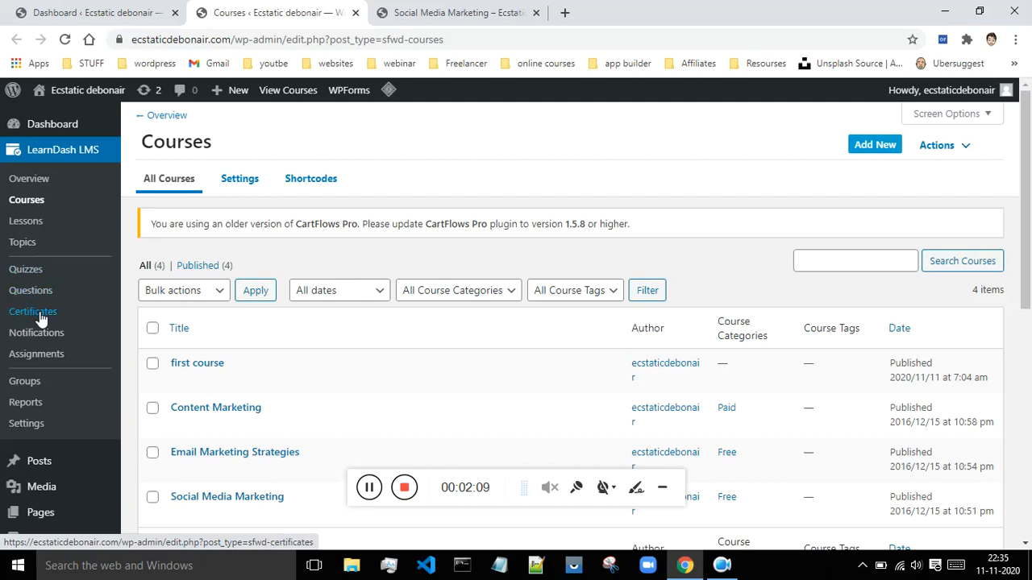
# Check the course content and completion progress on the Social Media Marketing page, and go back to the admin courses list.
pyautogui.click(452, 12)
pyautogui.scroll(-5, 558, 211)
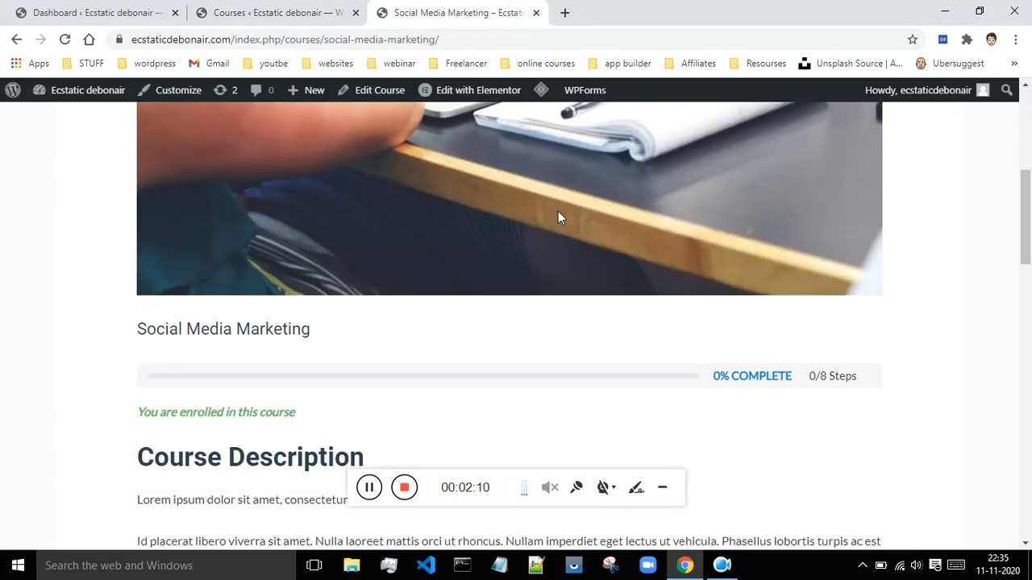
pyautogui.scroll(-3, 574, 255)
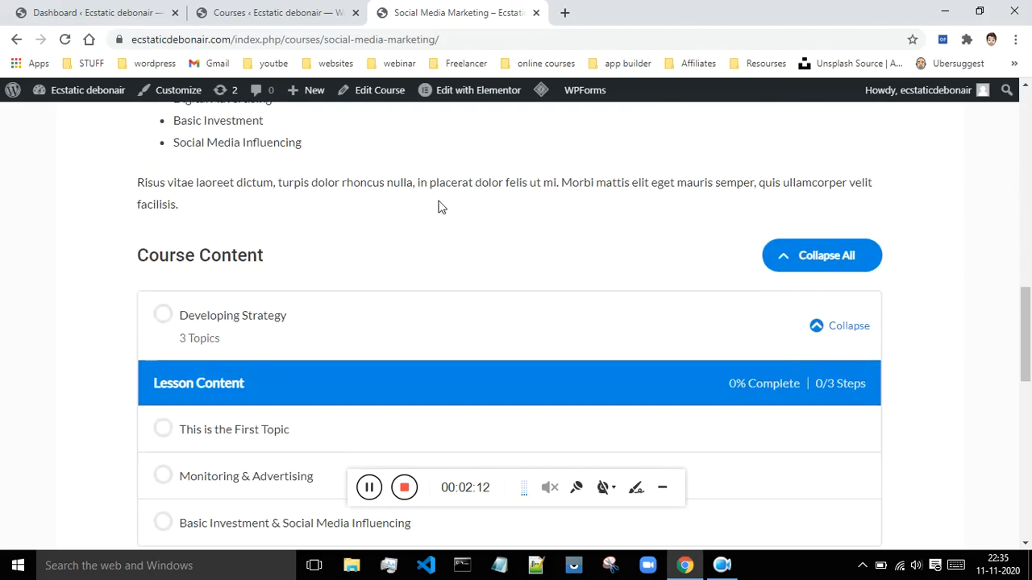
pyautogui.scroll(-3, 601, 220)
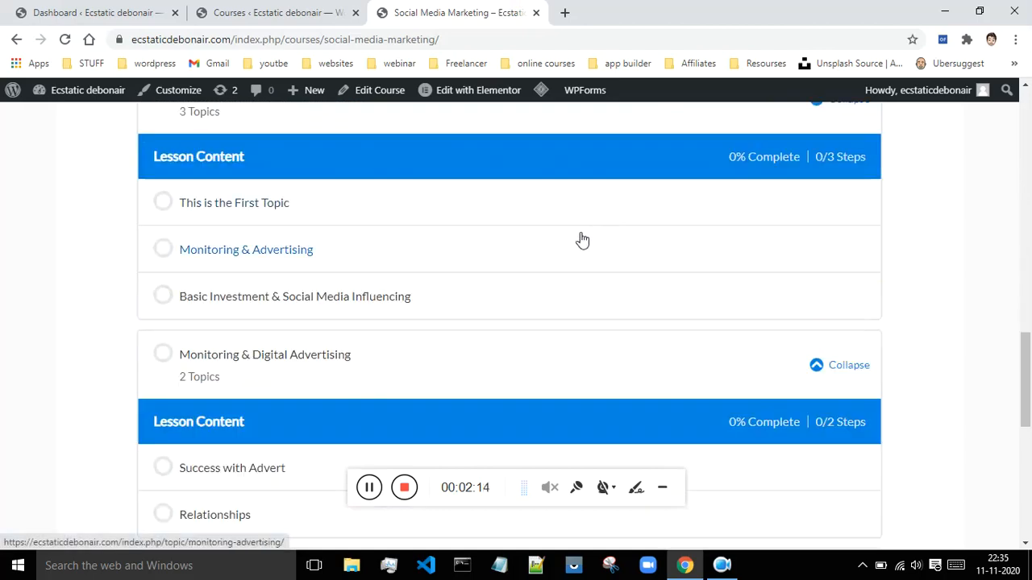
pyautogui.scroll(1, 584, 241)
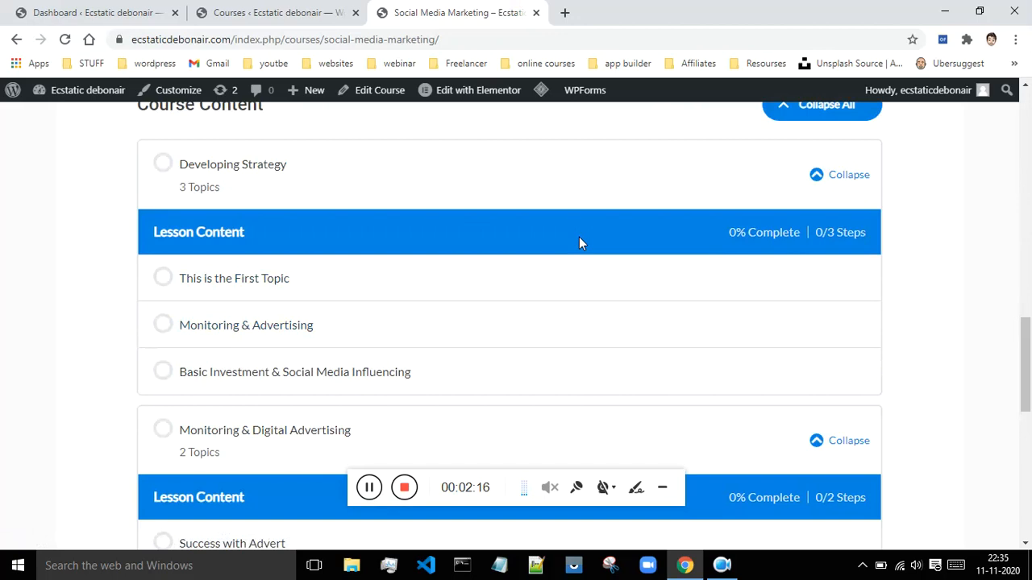
pyautogui.scroll(4, 207, 428)
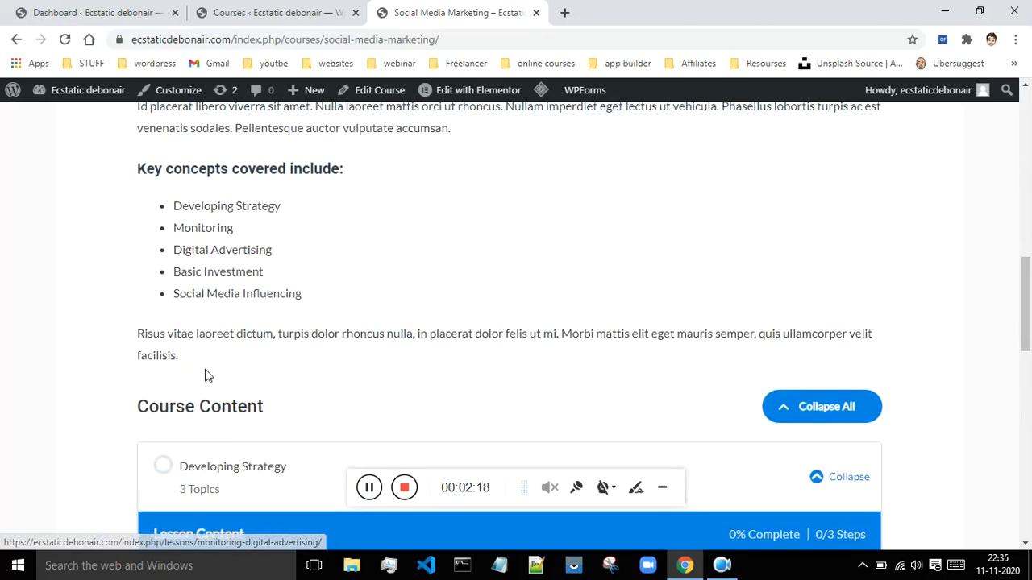
pyautogui.scroll(4, 208, 376)
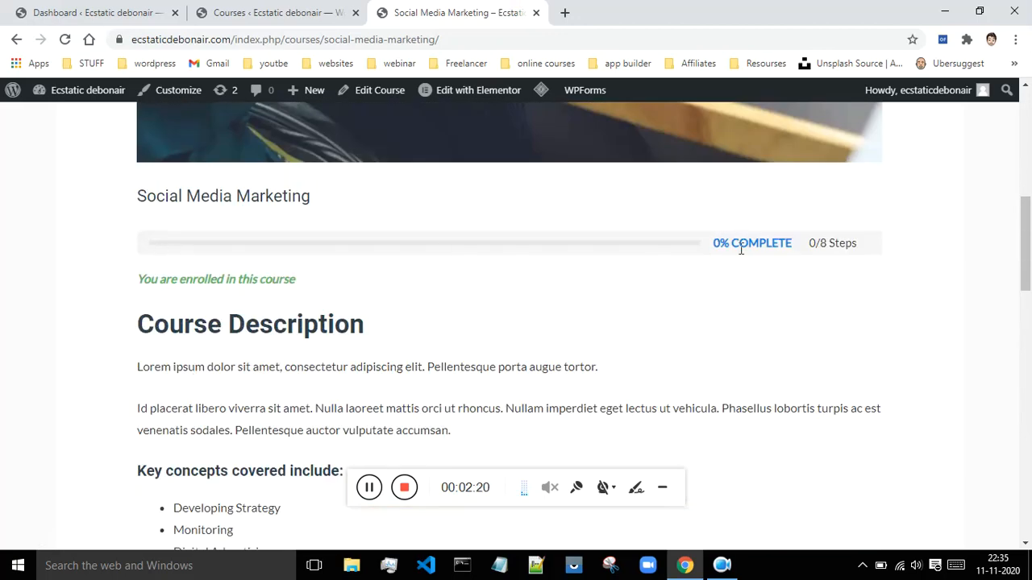
pyautogui.tripleClick(716, 242)
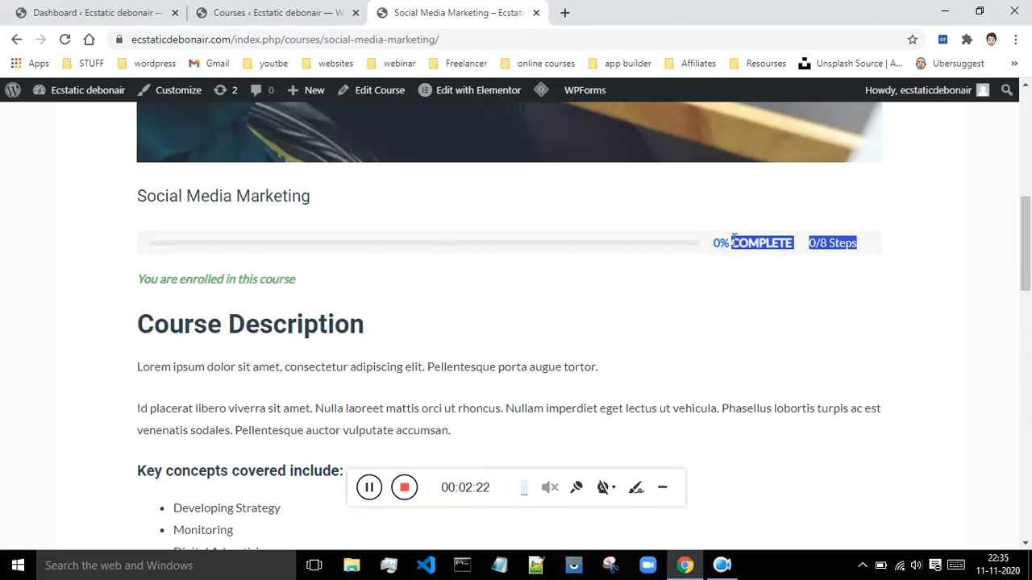
pyautogui.click(793, 270)
pyautogui.click(259, 12)
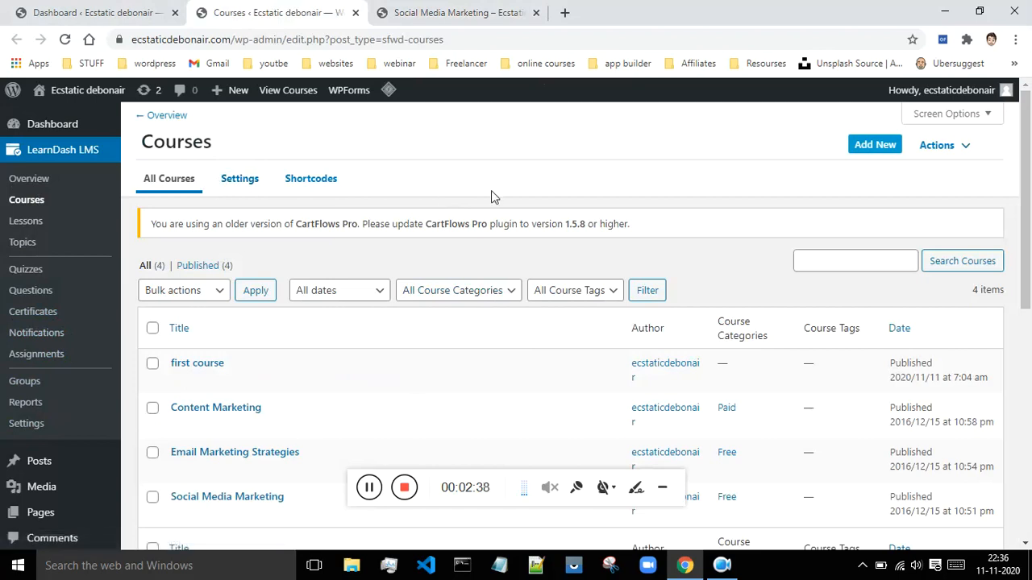
# Check the title, progress bar and enrollment message on the live Social Media Marketing course page.
pyautogui.click(430, 9)
pyautogui.scroll(3, 458, 230)
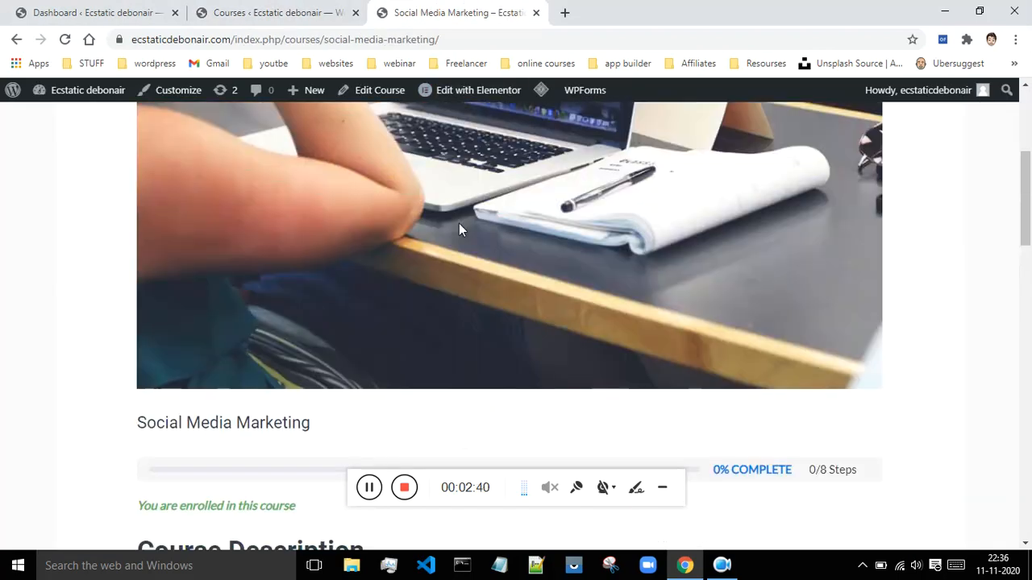
pyautogui.scroll(-2, 158, 241)
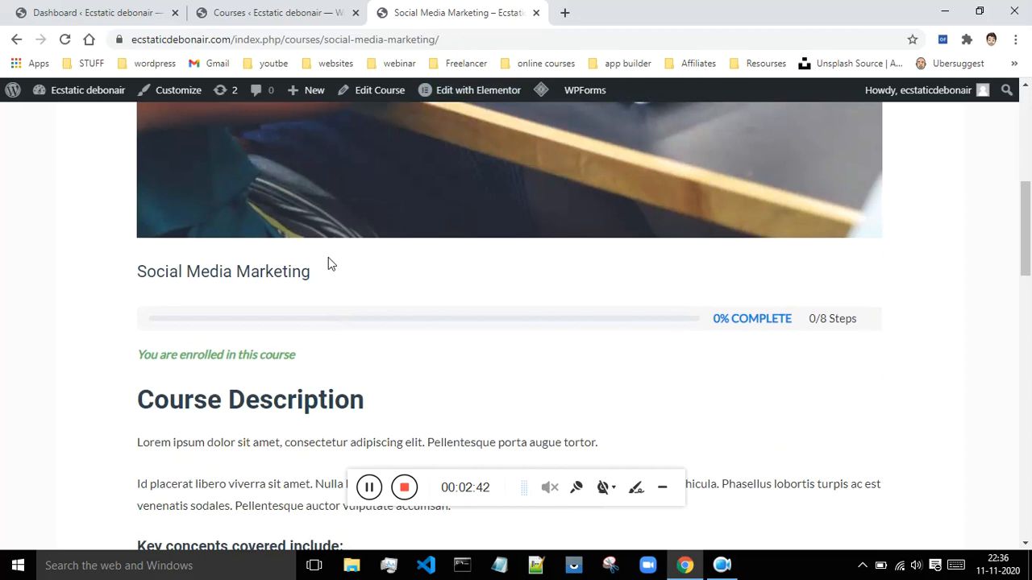
# From the admin courses list, open the Social Media Marketing course for editing in a separate browser tab.
pyautogui.click(274, 12)
pyautogui.scroll(-3, 358, 161)
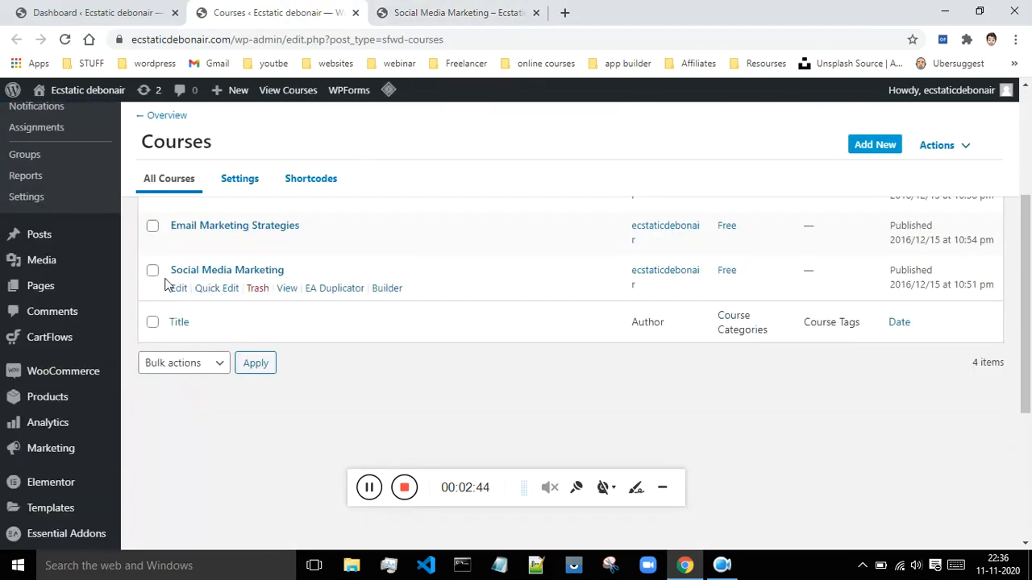
pyautogui.rightClick(179, 294)
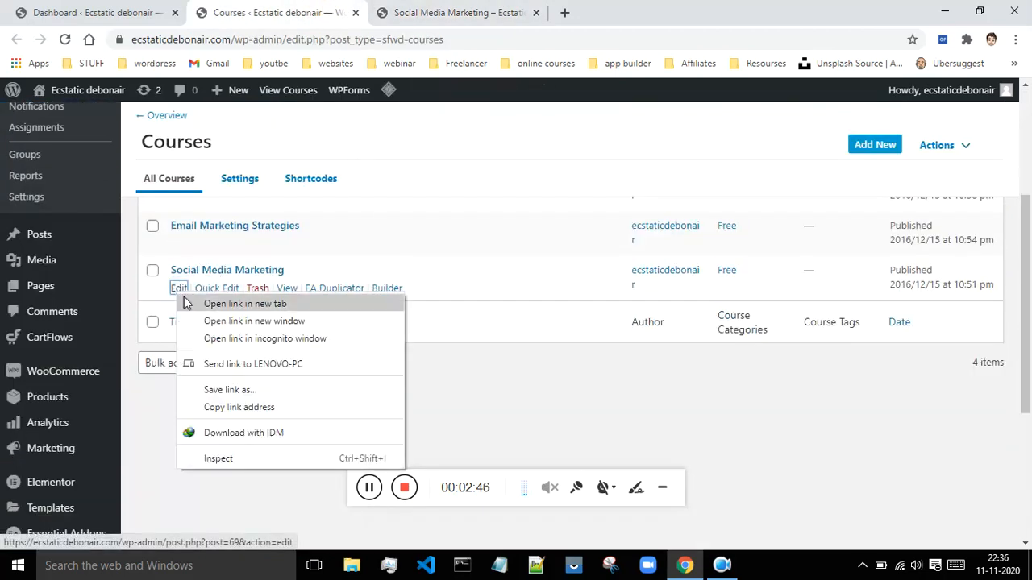
pyautogui.click(198, 305)
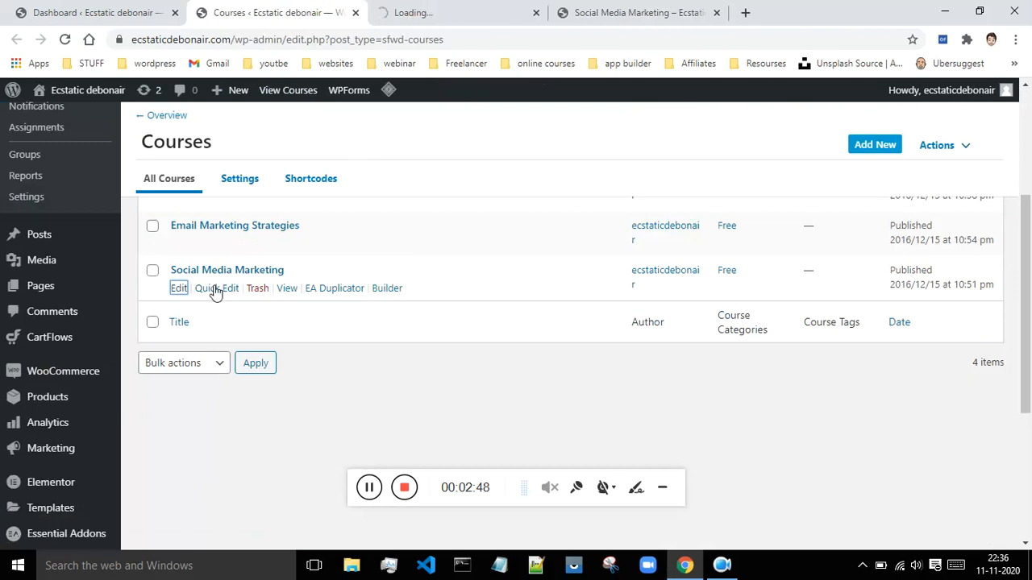
pyautogui.click(501, 10)
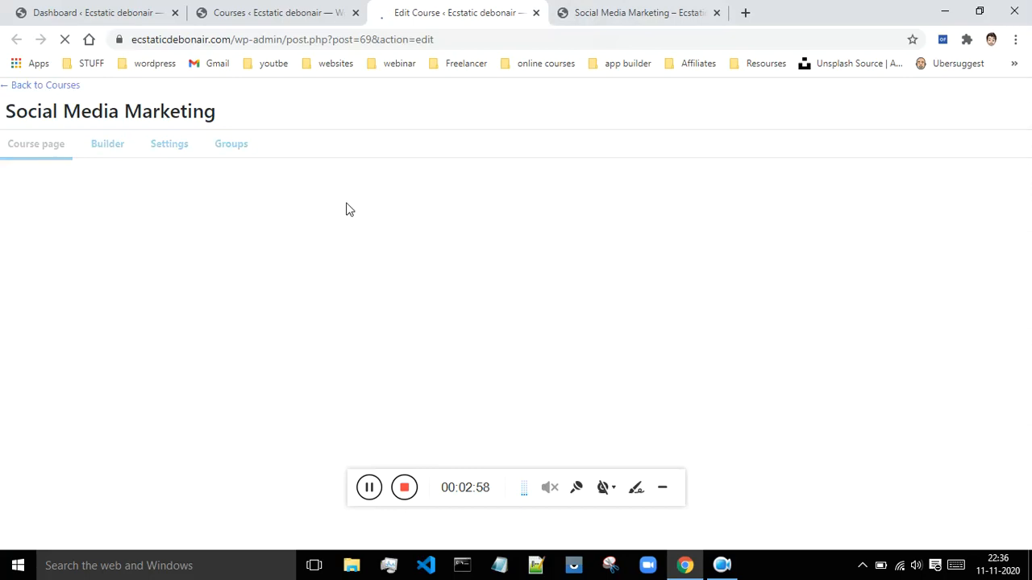
pyautogui.click(275, 10)
pyautogui.click(484, 12)
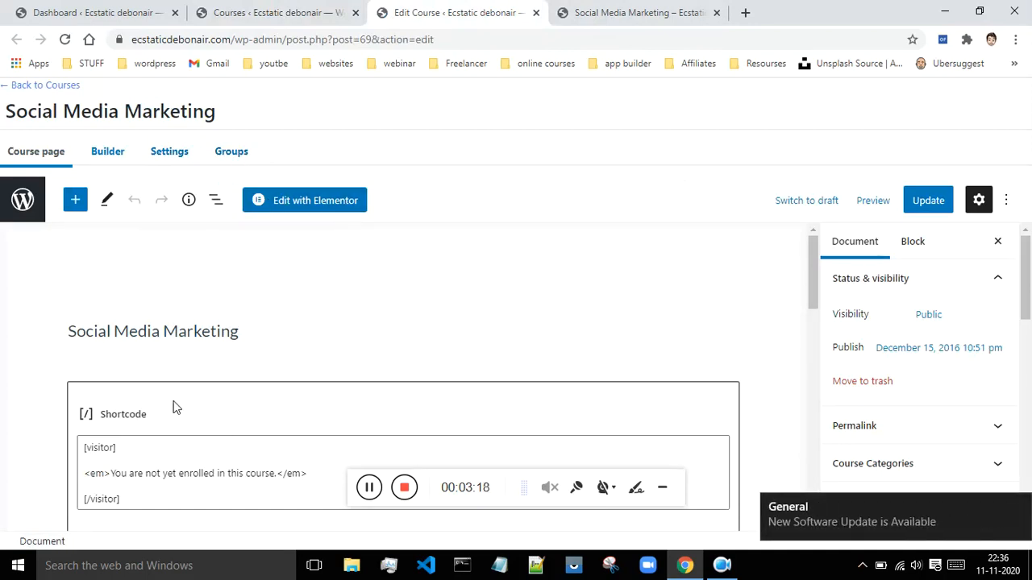
# Examine the visitor and student shortcode blocks above the Course Description in the course editor.
pyautogui.scroll(-1, 176, 395)
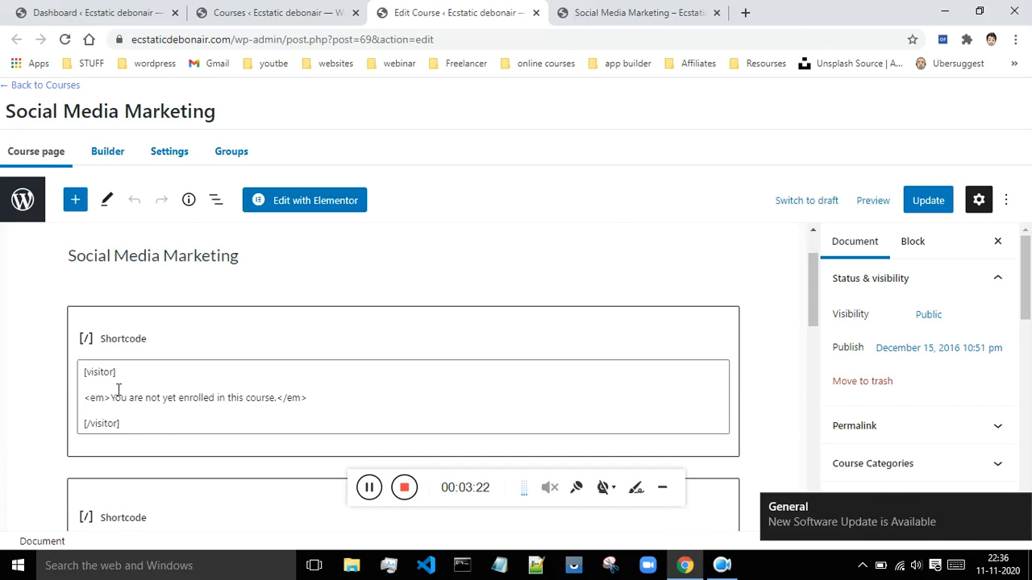
pyautogui.scroll(-3, 118, 419)
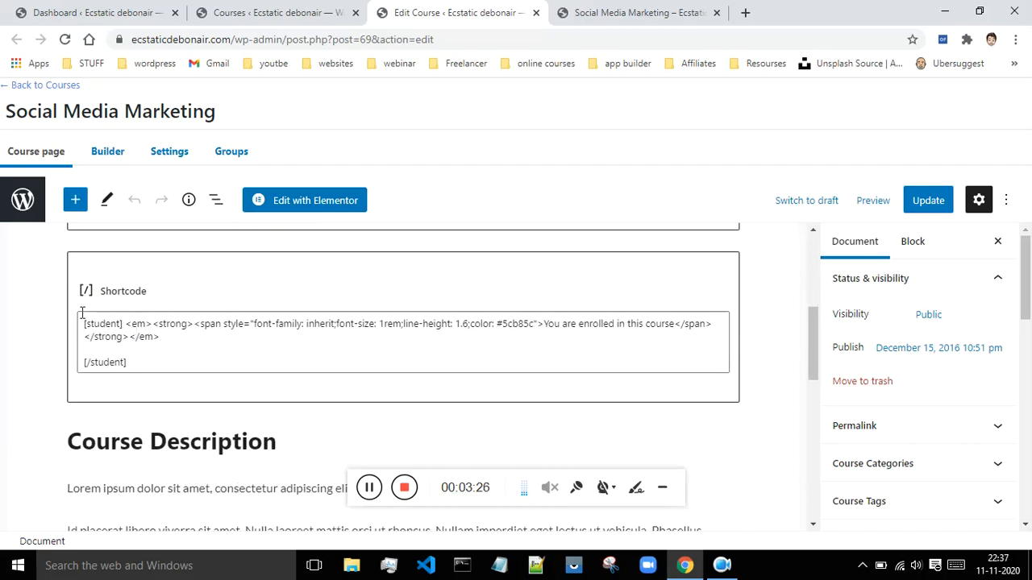
pyautogui.scroll(2, 209, 363)
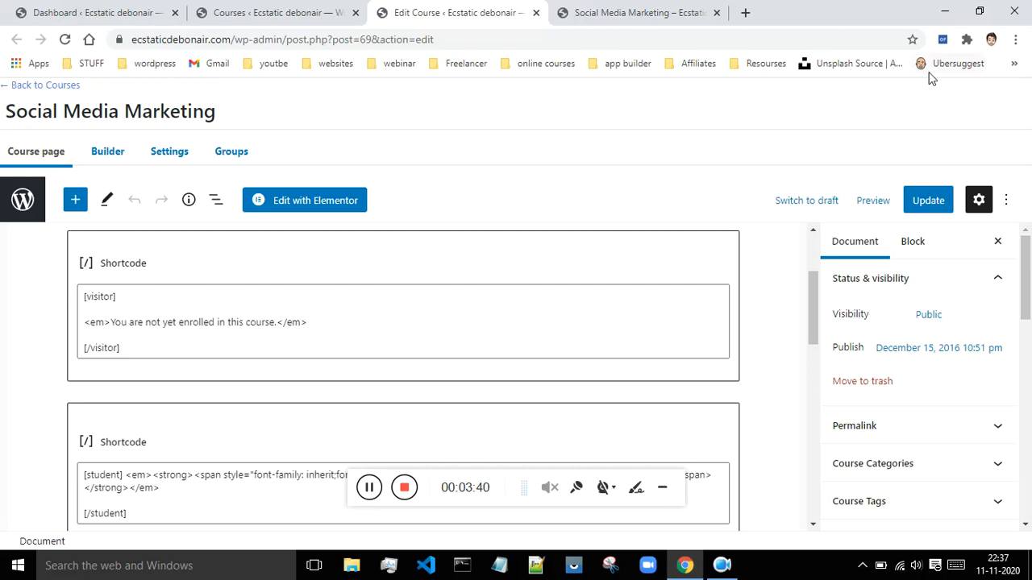
# Open the site ecstaticdebonair.com in a new incognito window to view it as a logged-out visitor.
pyautogui.click(1015, 39)
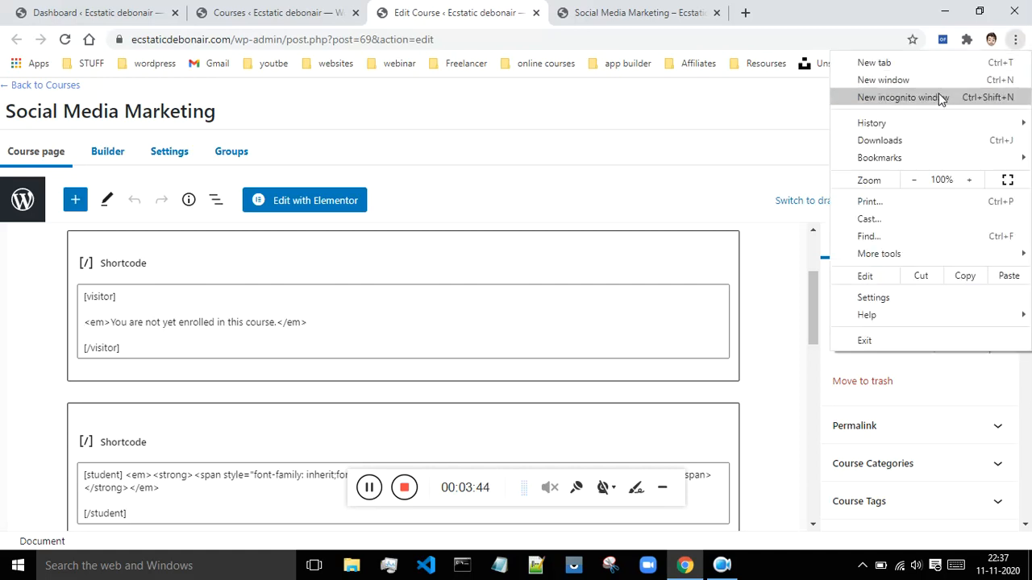
pyautogui.click(939, 95)
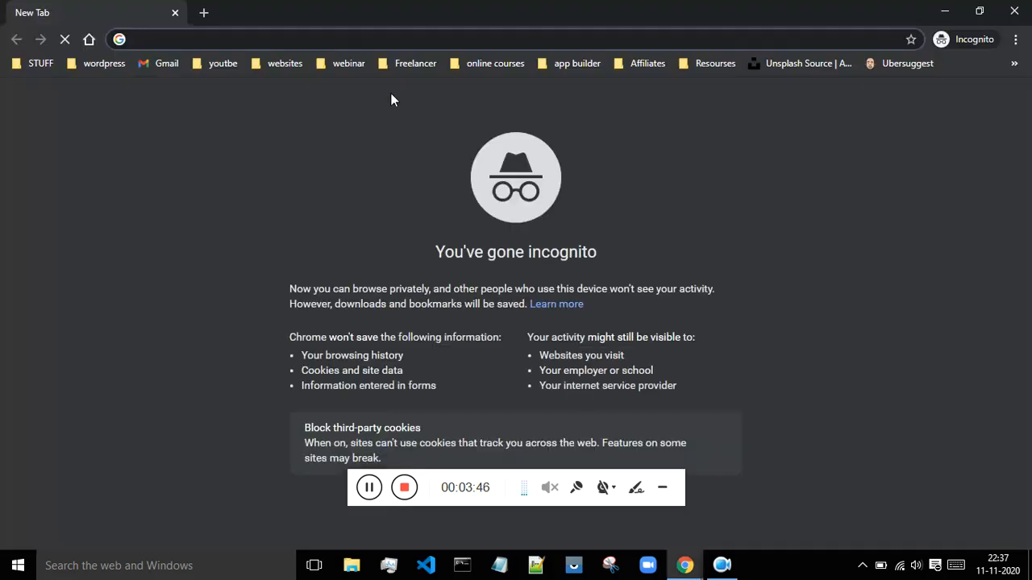
pyautogui.write('ec')
pyautogui.press('Return')
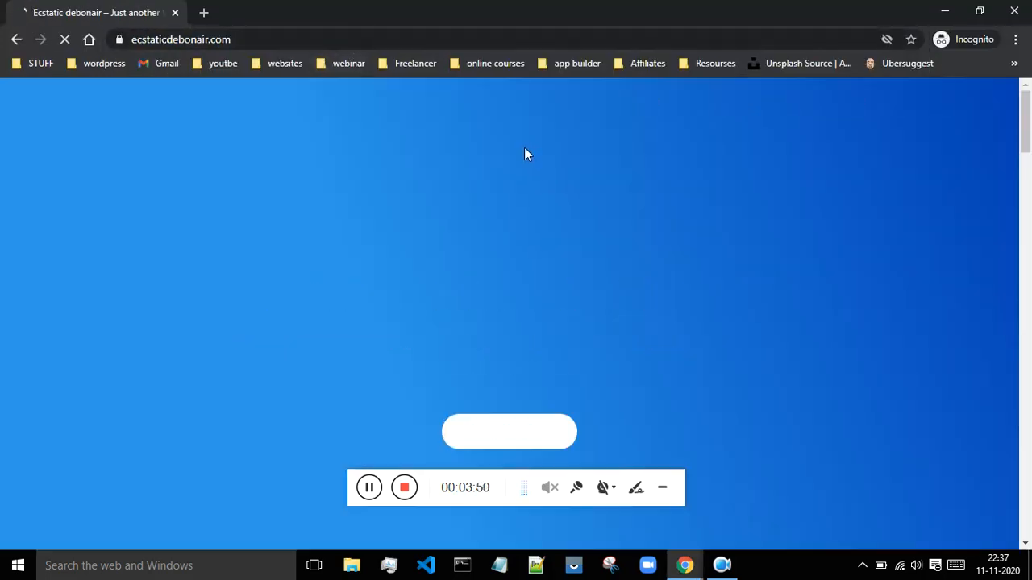
# Look over the home page and its Our Most Popular Courses section as a logged-out visitor.
pyautogui.scroll(-6, 677, 222)
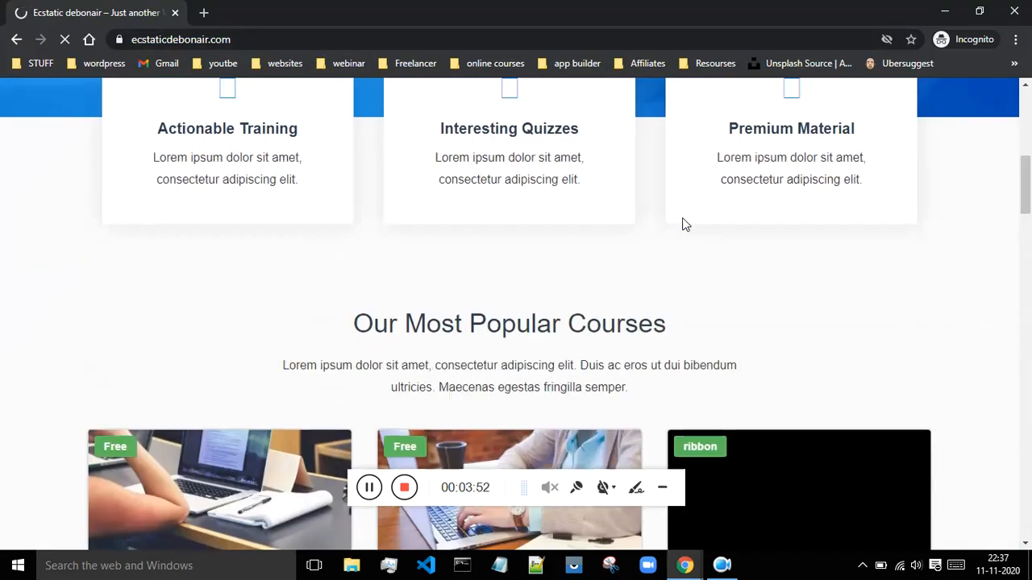
pyautogui.scroll(-5, 682, 223)
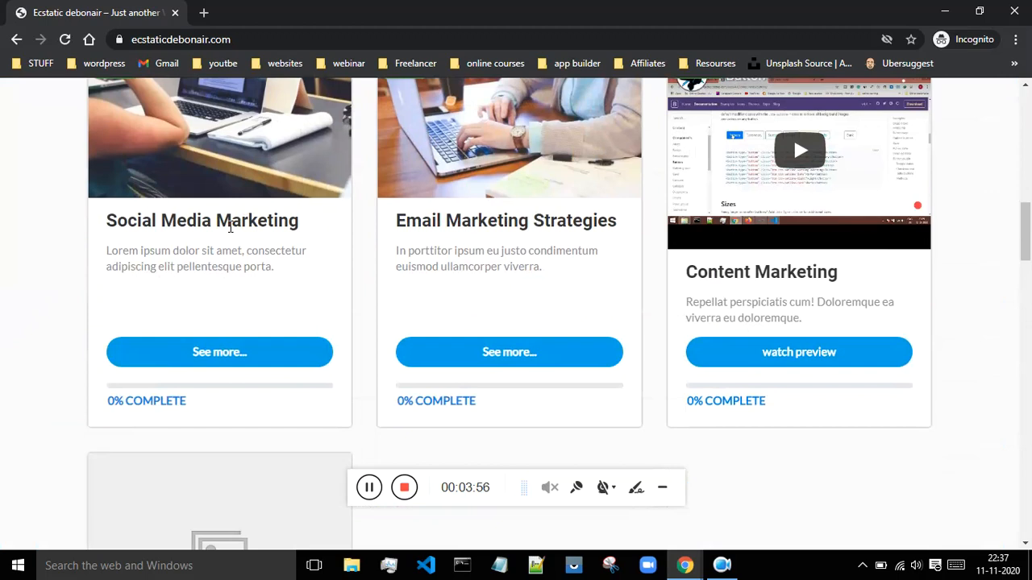
pyautogui.scroll(1, 286, 247)
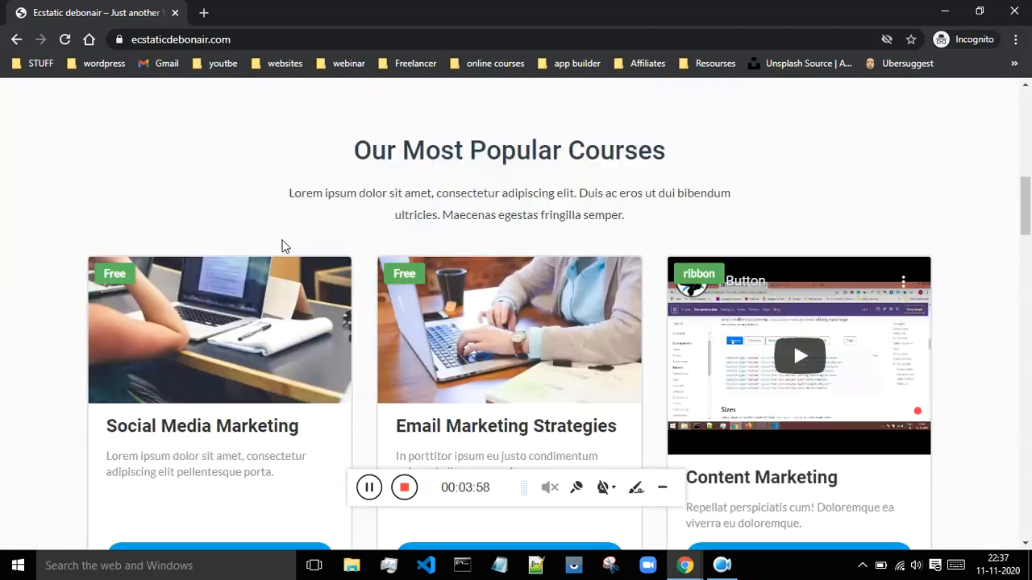
pyautogui.scroll(10, 284, 245)
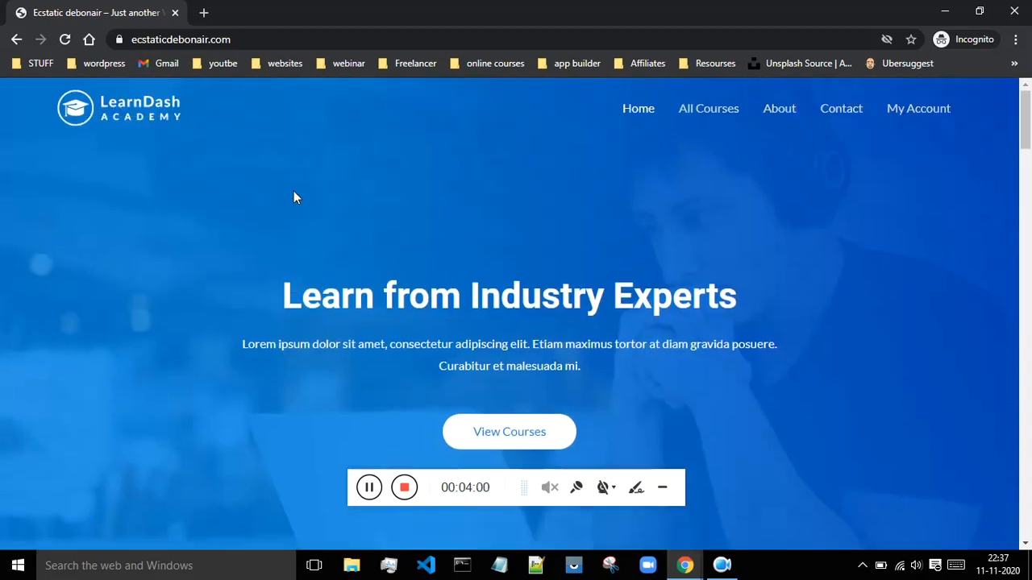
pyautogui.scroll(-5, 476, 251)
pyautogui.scroll(-6, 486, 250)
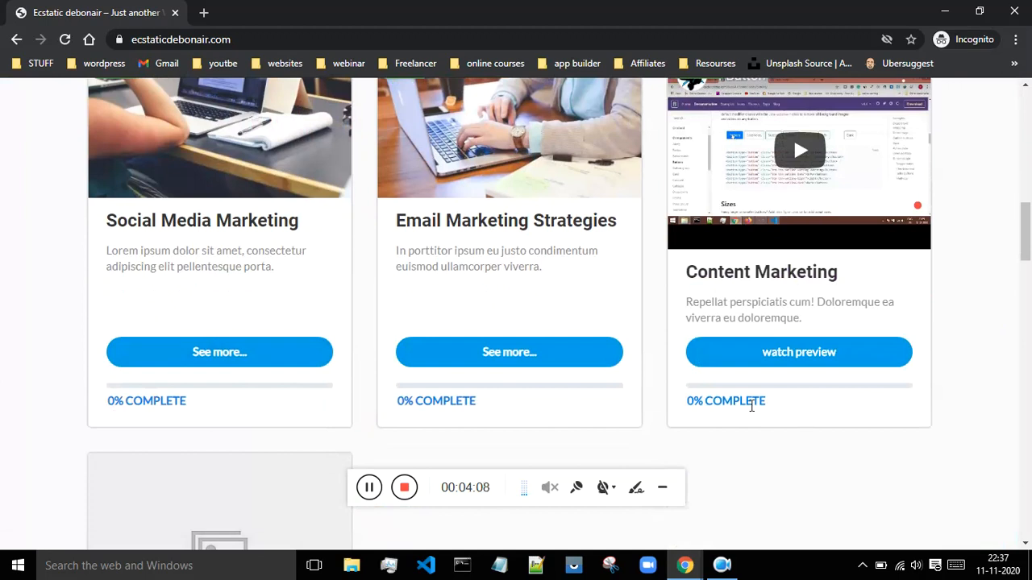
# Open the Social Media Marketing course as a visitor and examine its enrollment status bar and the message above Course Description.
pyautogui.click(208, 355)
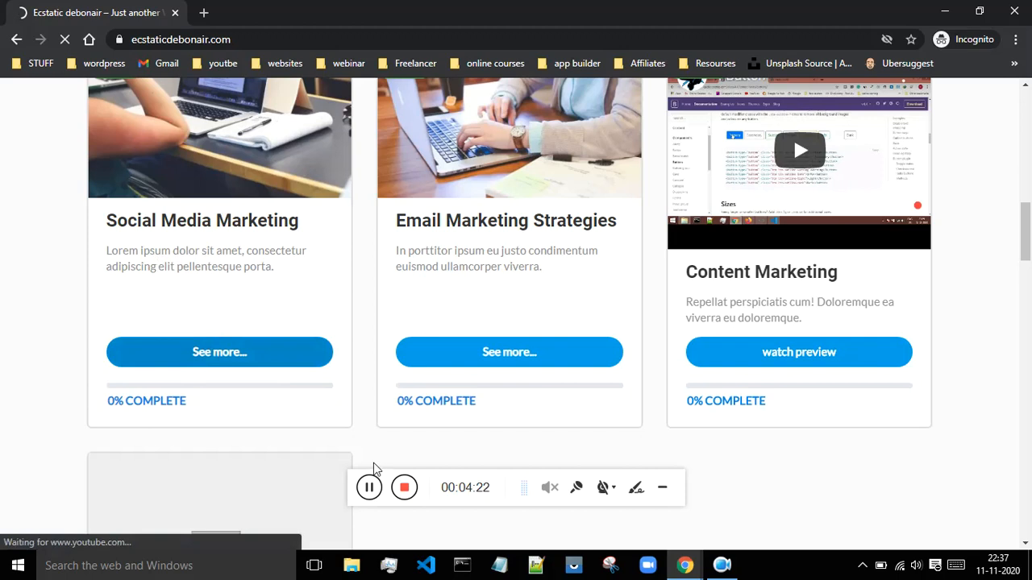
pyautogui.scroll(-4, 766, 246)
pyautogui.scroll(-4, 779, 240)
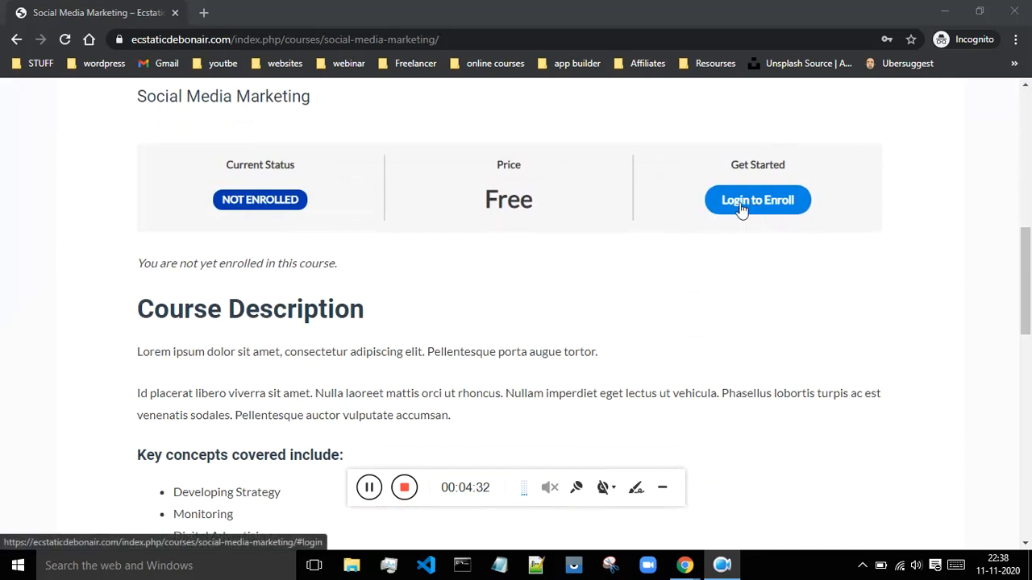
pyautogui.moveTo(141, 263); pyautogui.dragTo(362, 277)
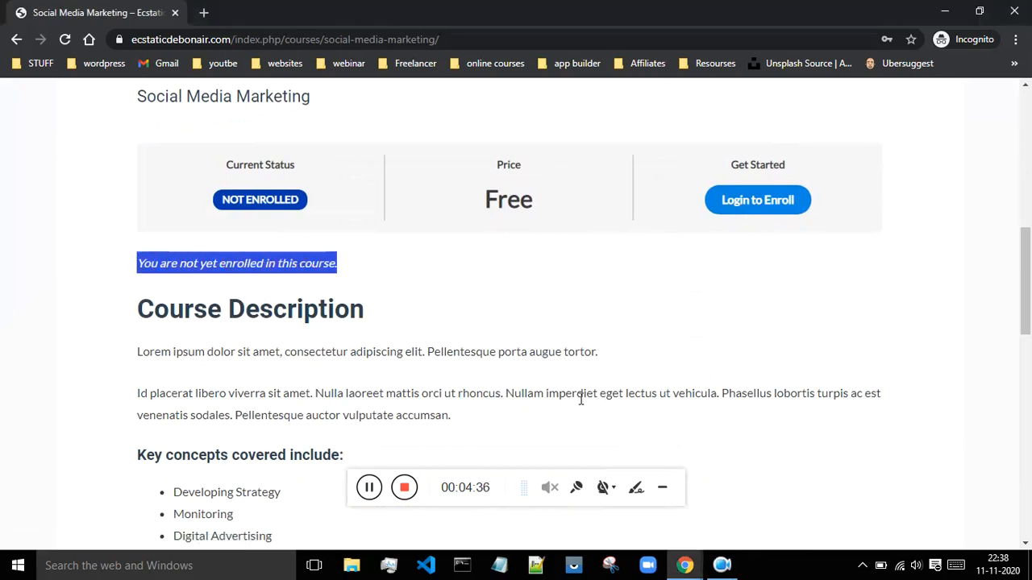
# Return to the course editor window and examine the opening and closing visitor tags in the first shortcode block.
pyautogui.moveTo(689, 571)
pyautogui.click(586, 492)
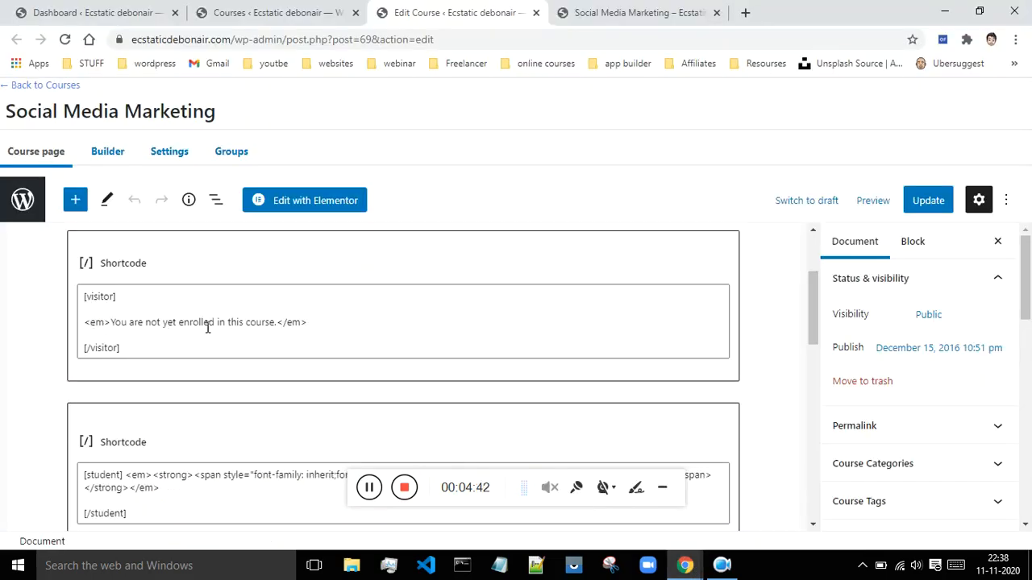
pyautogui.moveTo(118, 297); pyautogui.dragTo(70, 296)
pyautogui.moveTo(122, 348); pyautogui.dragTo(75, 347)
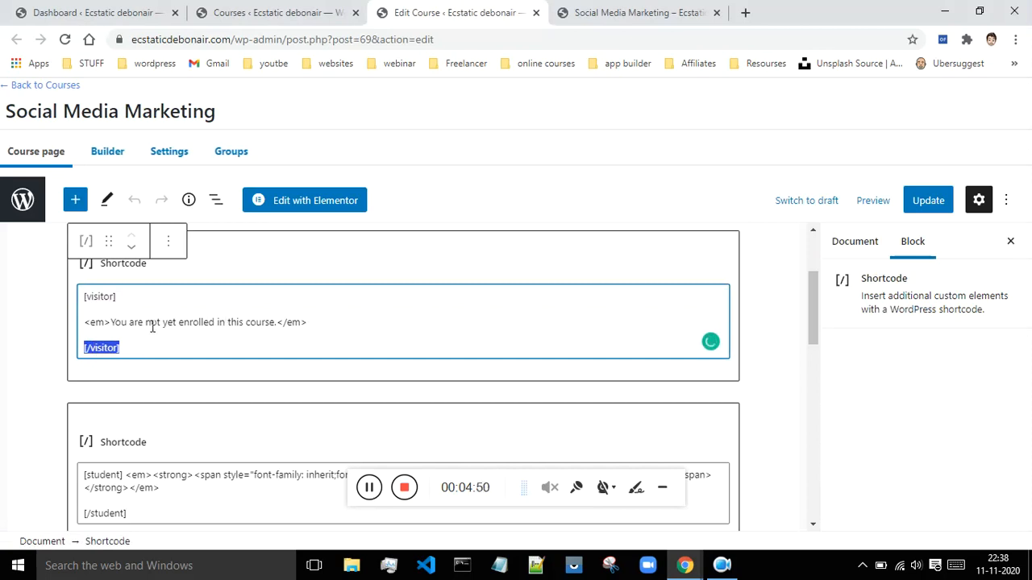
# Examine the HTML content enclosed by the student tags in the second shortcode block.
pyautogui.scroll(-2, 244, 324)
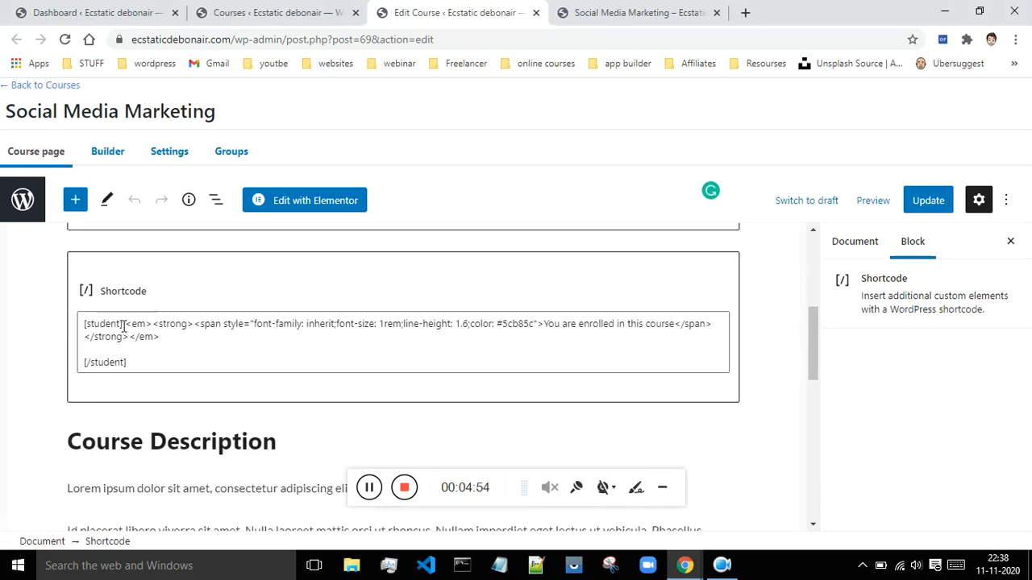
pyautogui.moveTo(125, 324); pyautogui.dragTo(162, 337)
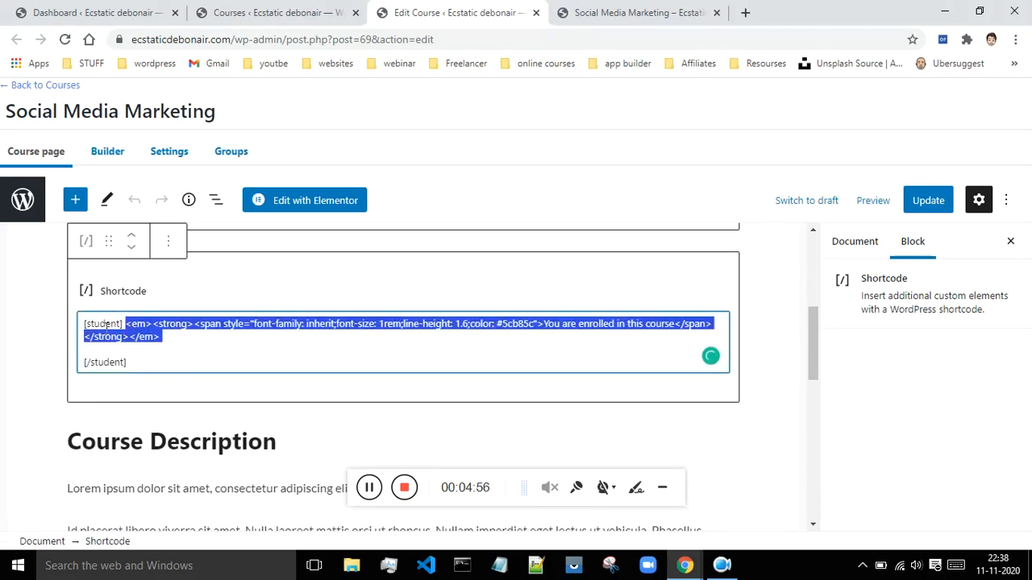
pyautogui.click(187, 352)
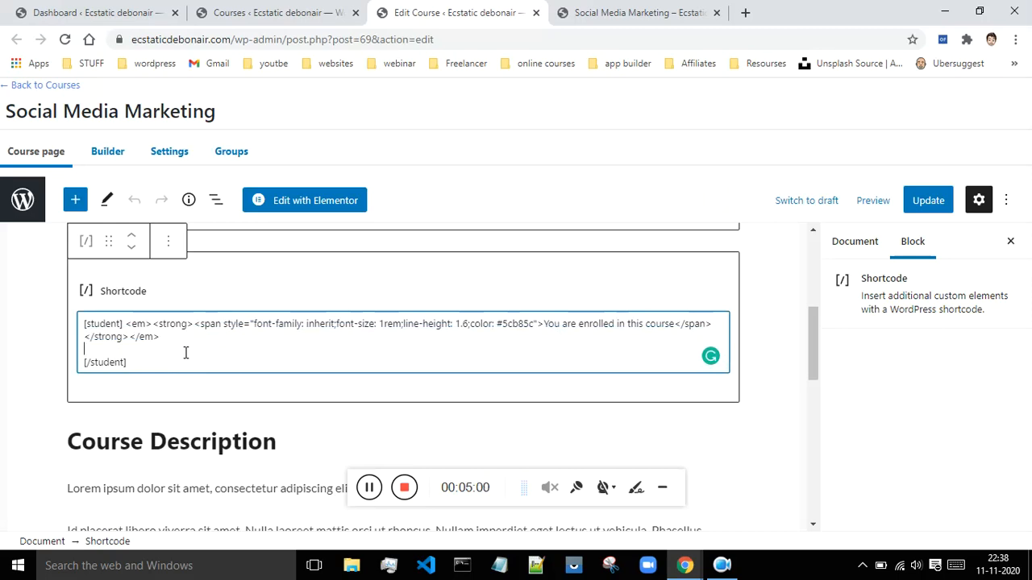
# Compare the enrollment message on the live Social Media Marketing page with its text in the student shortcode block.
pyautogui.click(592, 12)
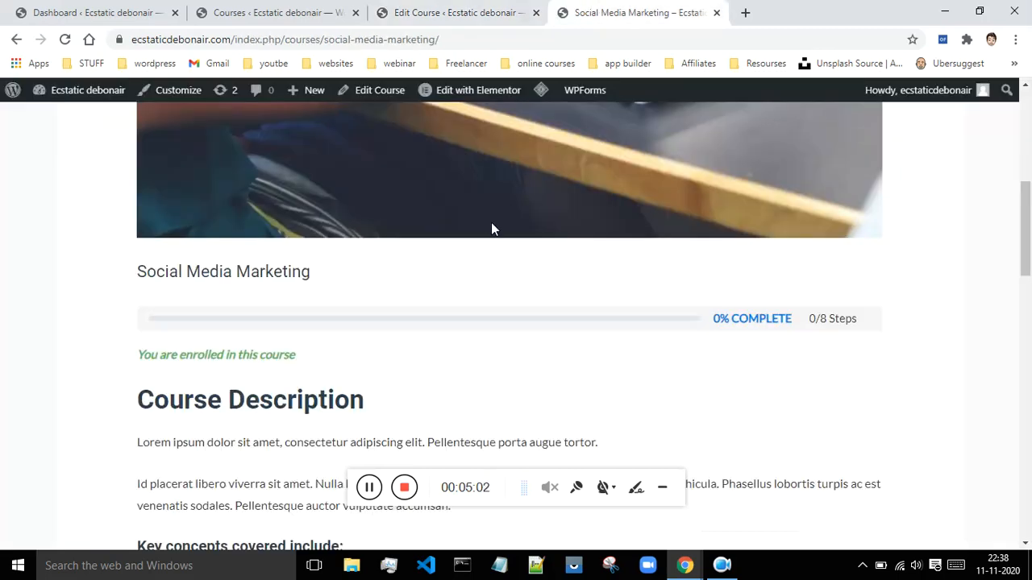
pyautogui.scroll(-1, 491, 229)
pyautogui.moveTo(314, 282); pyautogui.dragTo(137, 280)
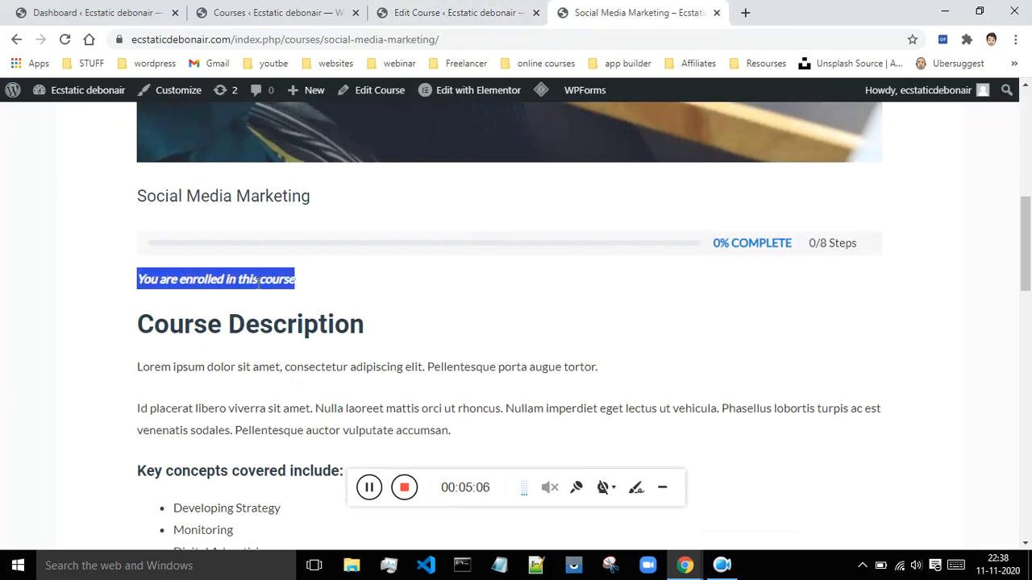
pyautogui.click(508, 11)
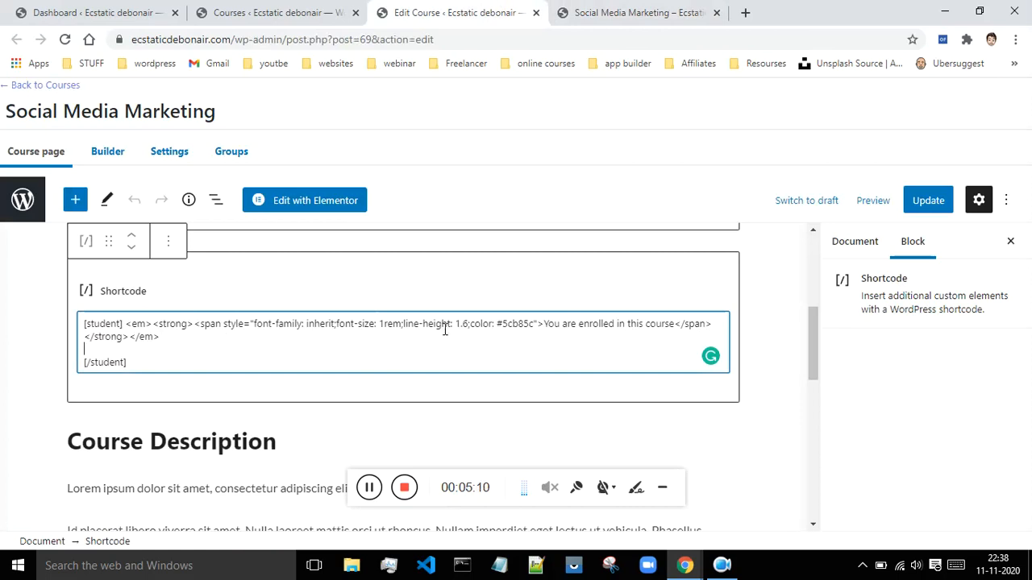
pyautogui.moveTo(544, 328); pyautogui.dragTo(676, 329)
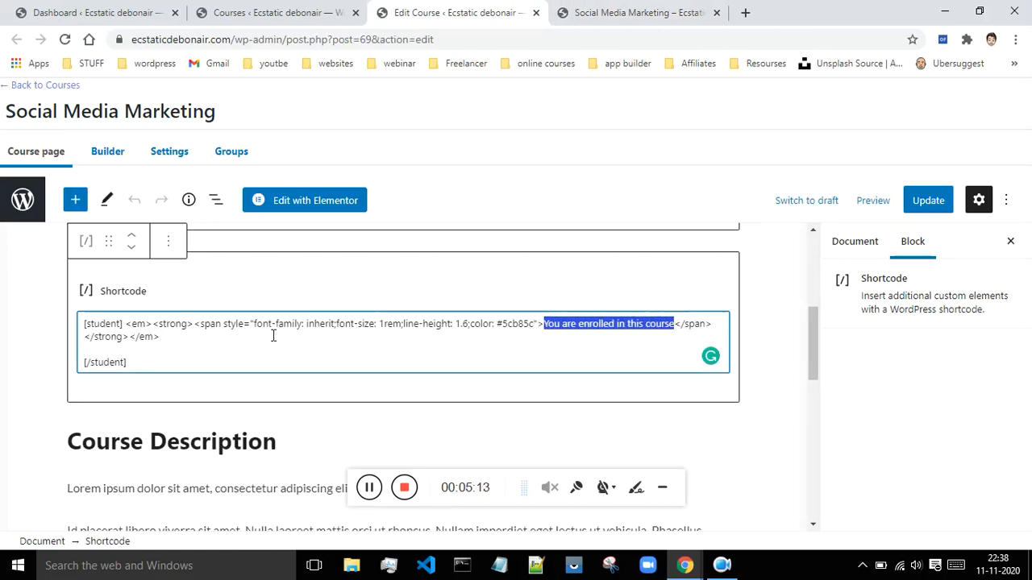
# Check the styling of the enrollment message on the logged-in Social Media Marketing course page.
pyautogui.click(641, 12)
pyautogui.scroll(-1, 417, 315)
pyautogui.click(424, 208)
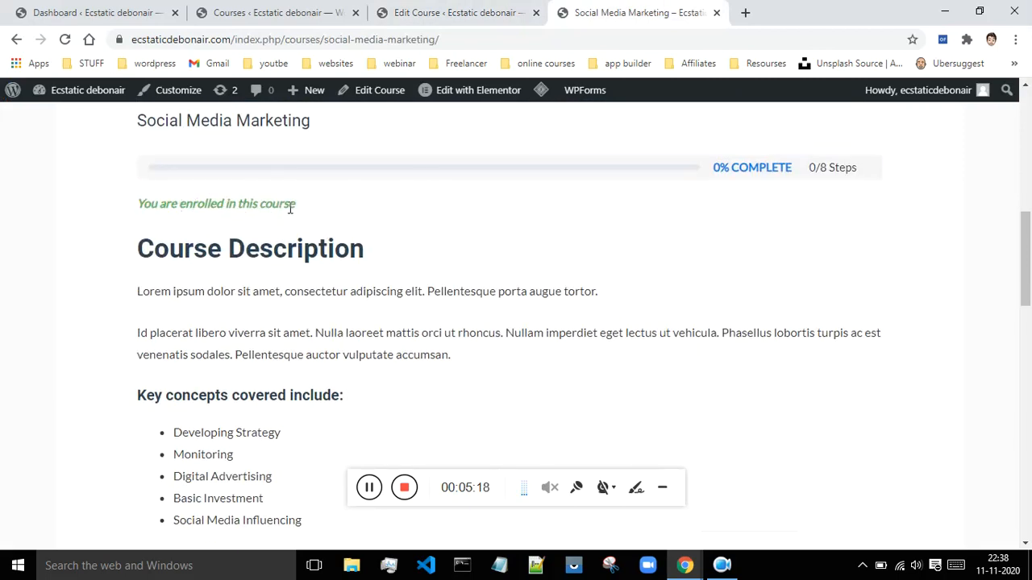
# Go back to the course editor and examine the strong, span and em markup inside the student shortcode.
pyautogui.click(424, 13)
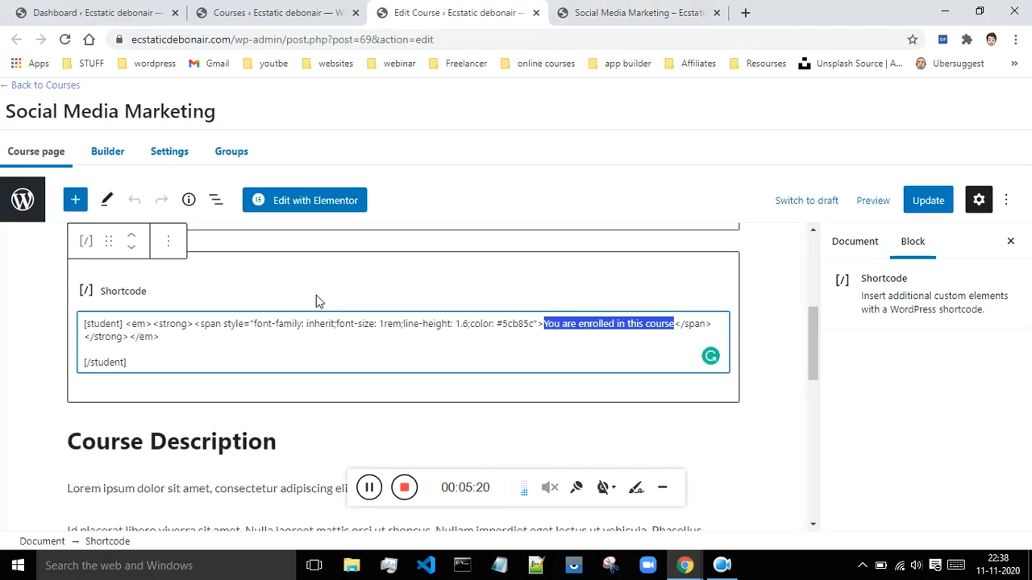
pyautogui.click(212, 340)
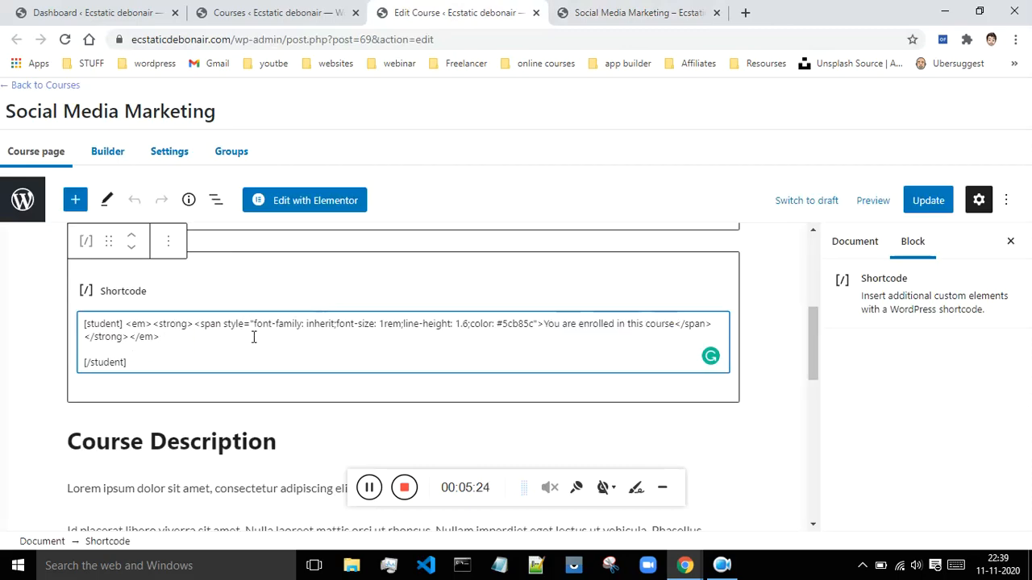
pyautogui.moveTo(152, 324); pyautogui.dragTo(184, 334)
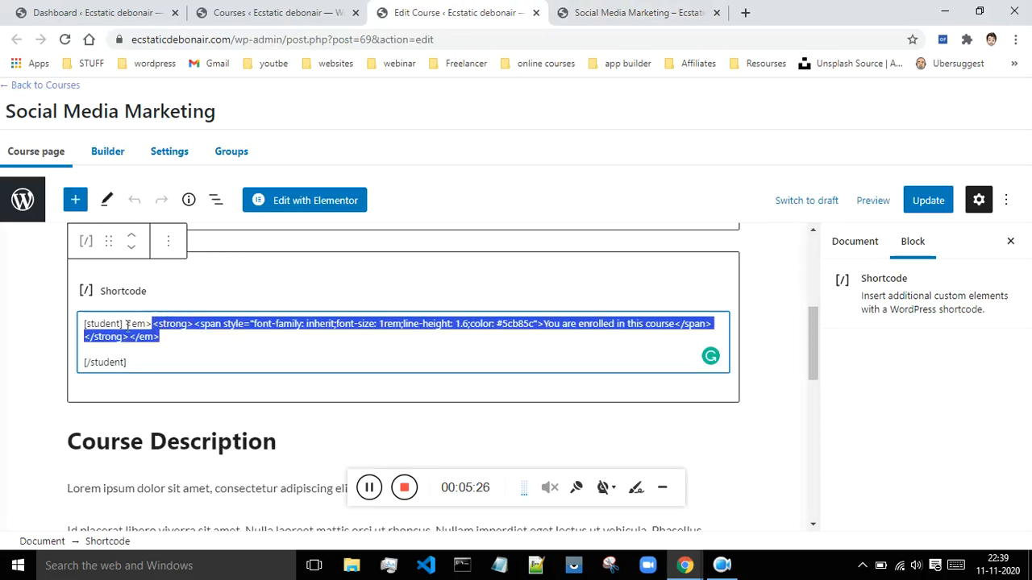
pyautogui.click(169, 337)
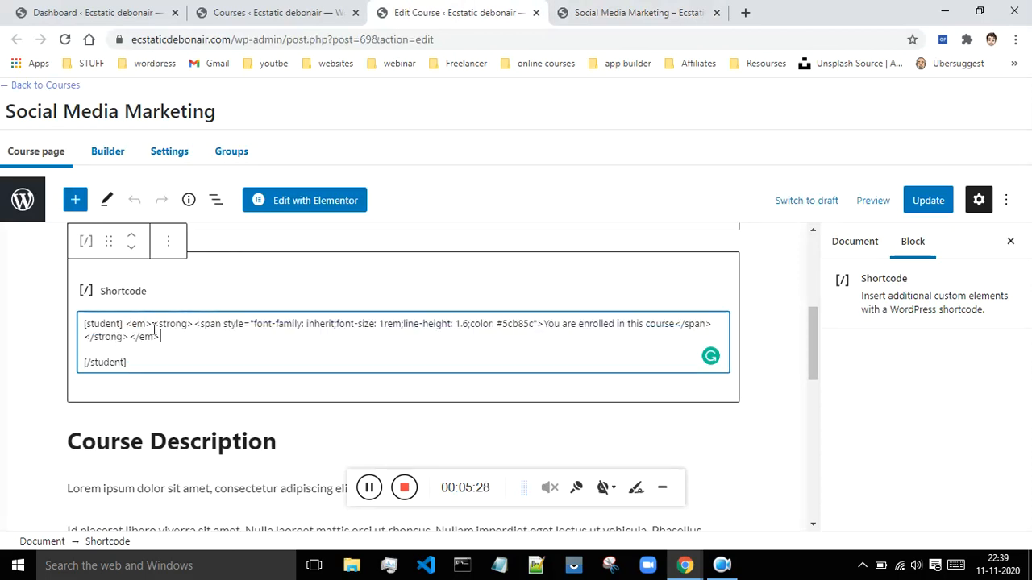
# Review the student markup, the visitor shortcode and the Course Description content in the course editor.
pyautogui.moveTo(125, 323); pyautogui.dragTo(184, 341)
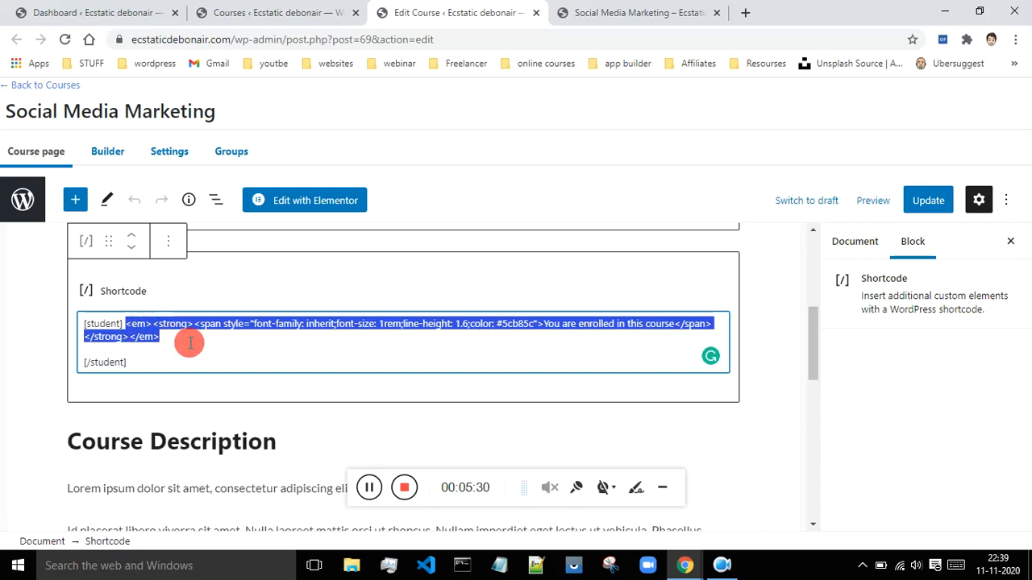
pyautogui.click(190, 343)
pyautogui.scroll(4, 295, 364)
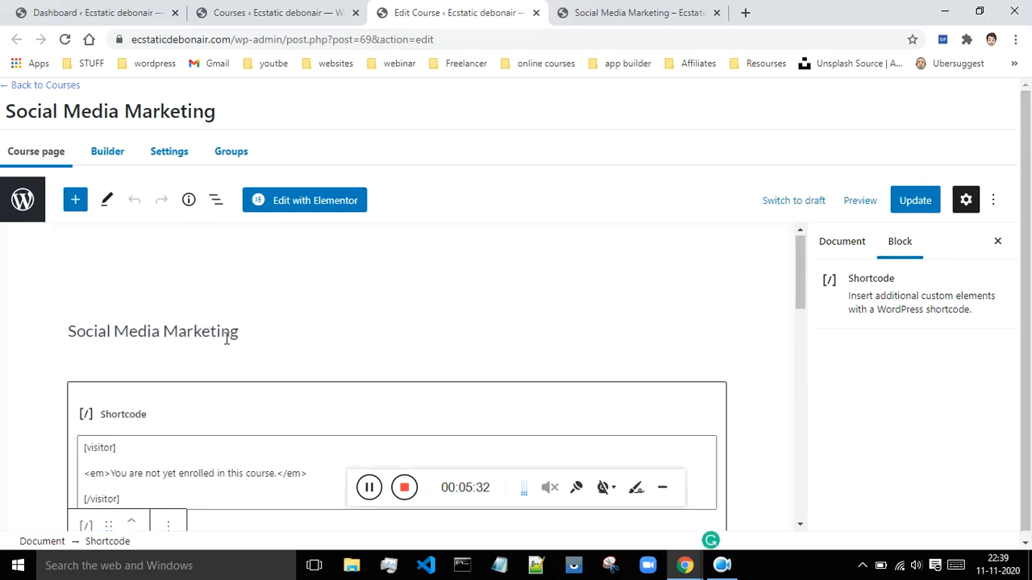
pyautogui.scroll(-3, 196, 367)
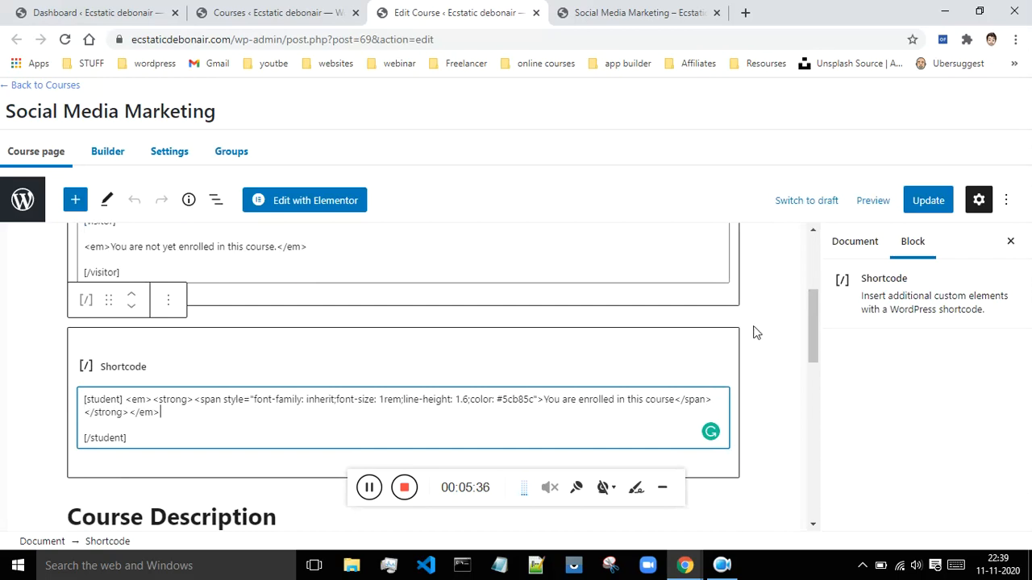
pyautogui.scroll(-3, 757, 332)
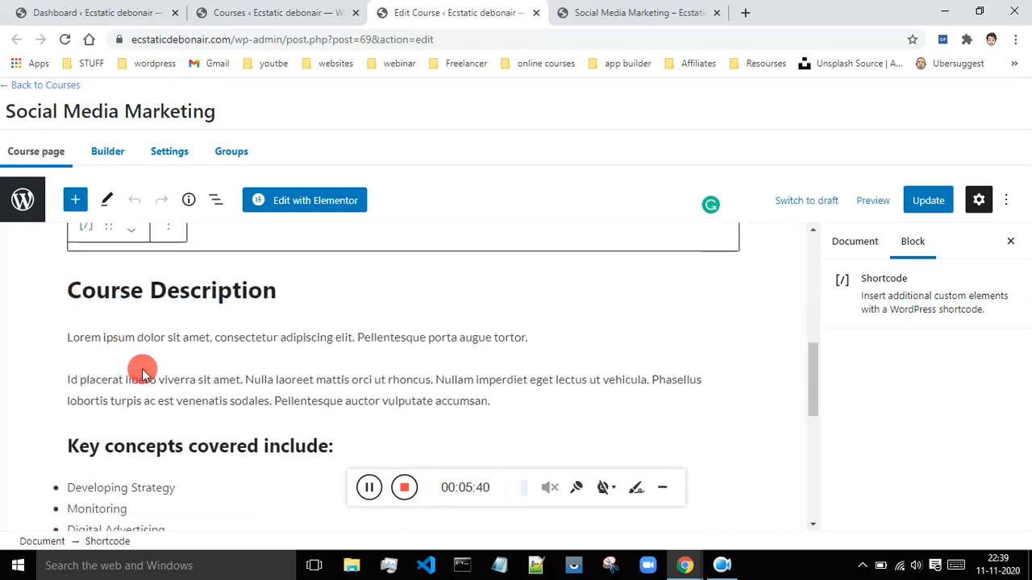
pyautogui.click(164, 355)
pyautogui.scroll(-4, 164, 356)
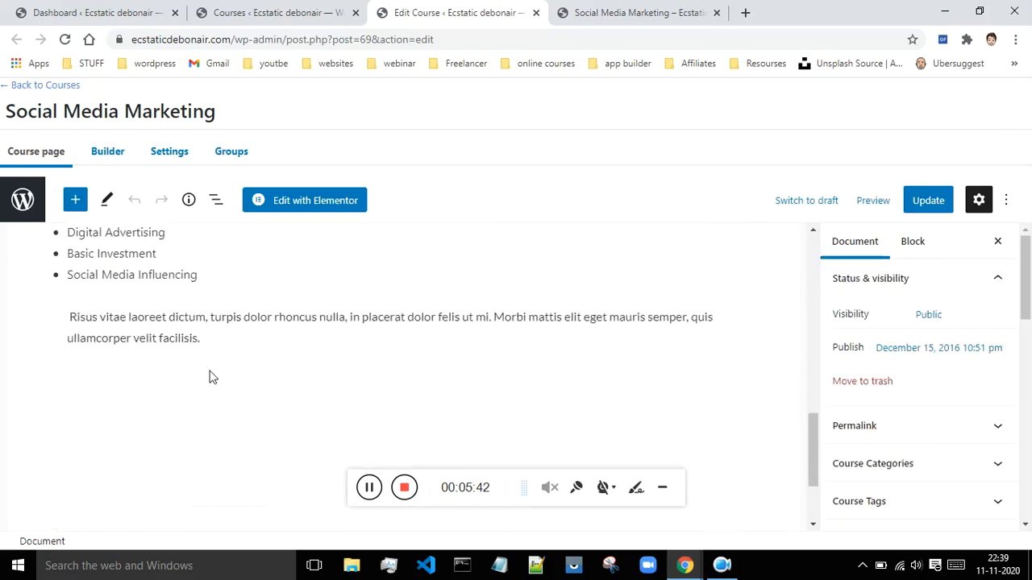
pyautogui.scroll(-2, 220, 339)
pyautogui.scroll(4, 220, 343)
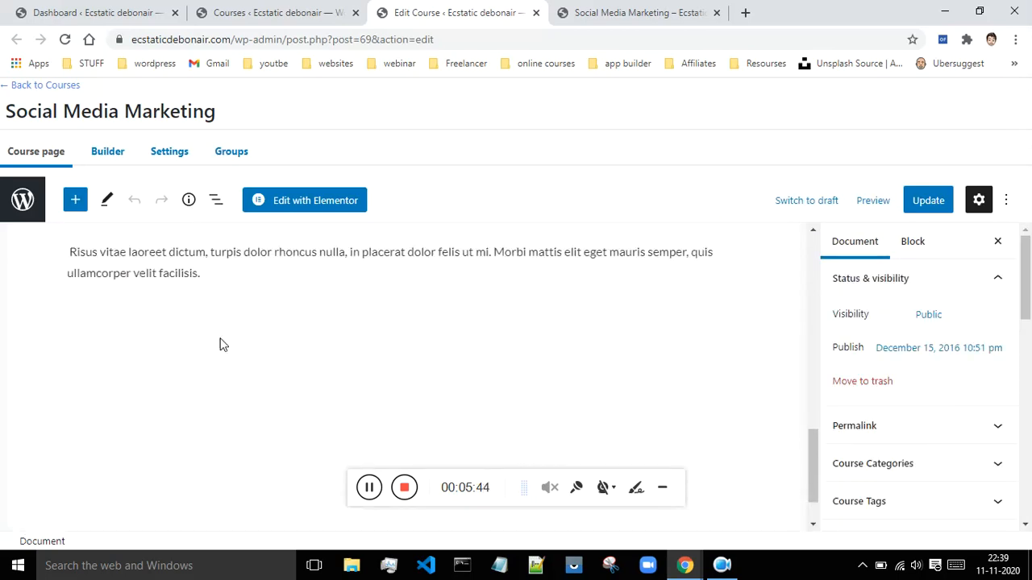
# Compare the Course Content section on the live Social Media Marketing page with the course page content in the editor.
pyautogui.click(643, 9)
pyautogui.scroll(-3, 566, 221)
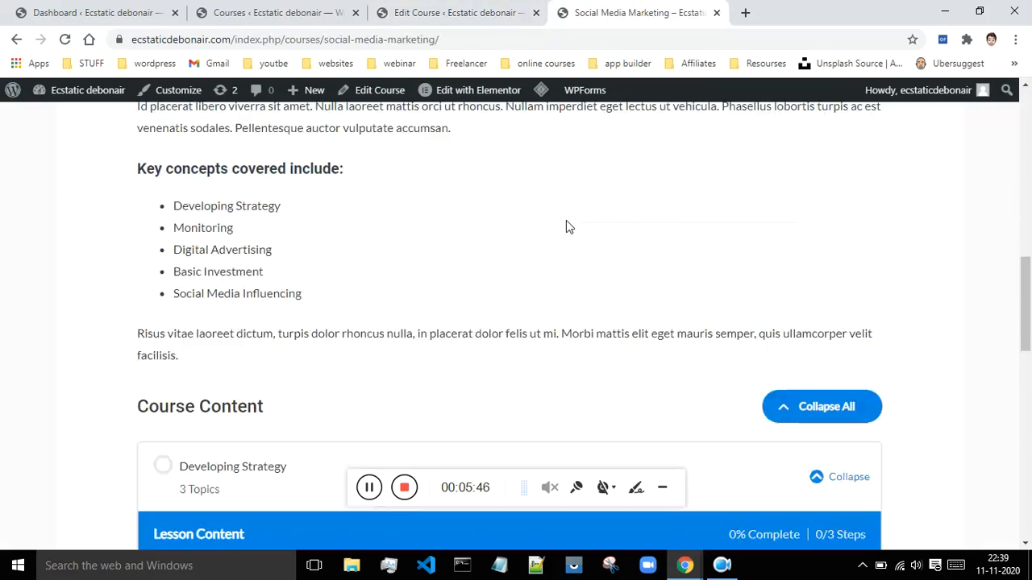
pyautogui.scroll(-2, 295, 357)
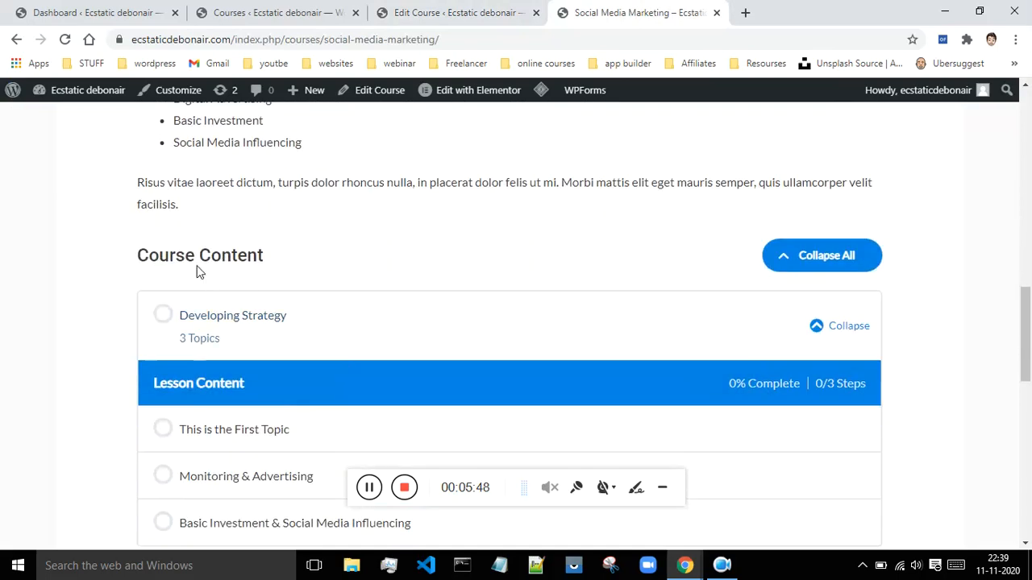
pyautogui.click(490, 10)
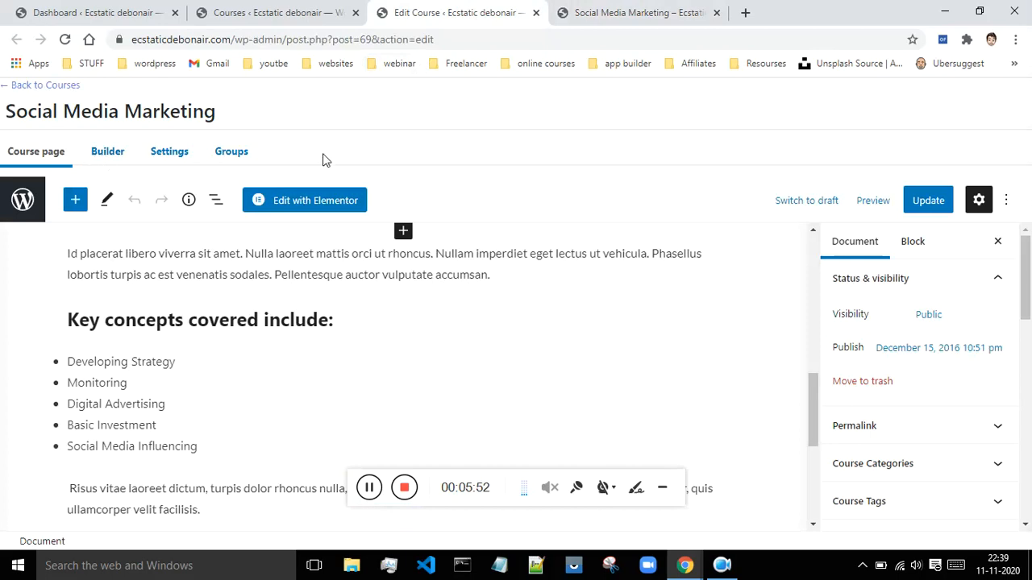
pyautogui.click(661, 12)
pyautogui.scroll(-3, 403, 371)
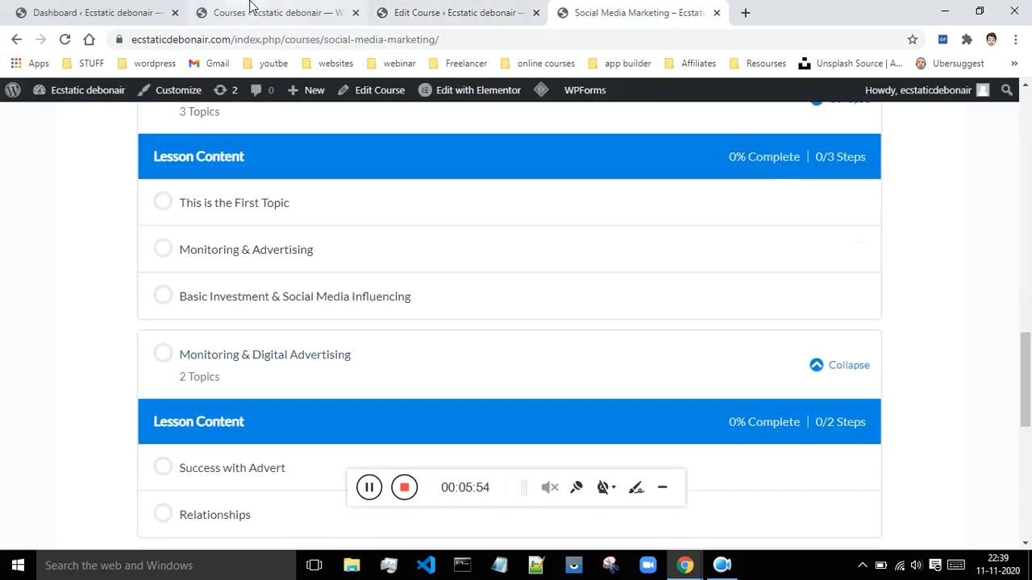
pyautogui.click(316, 13)
pyautogui.click(459, 12)
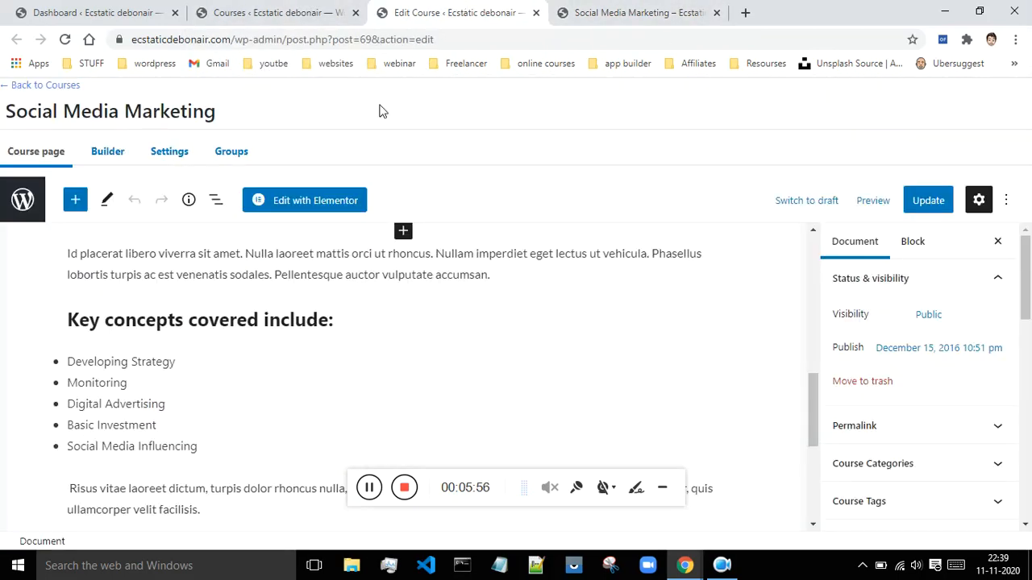
# Add a section heading titled "SECOND SECTION" in the course builder.
pyautogui.click(109, 158)
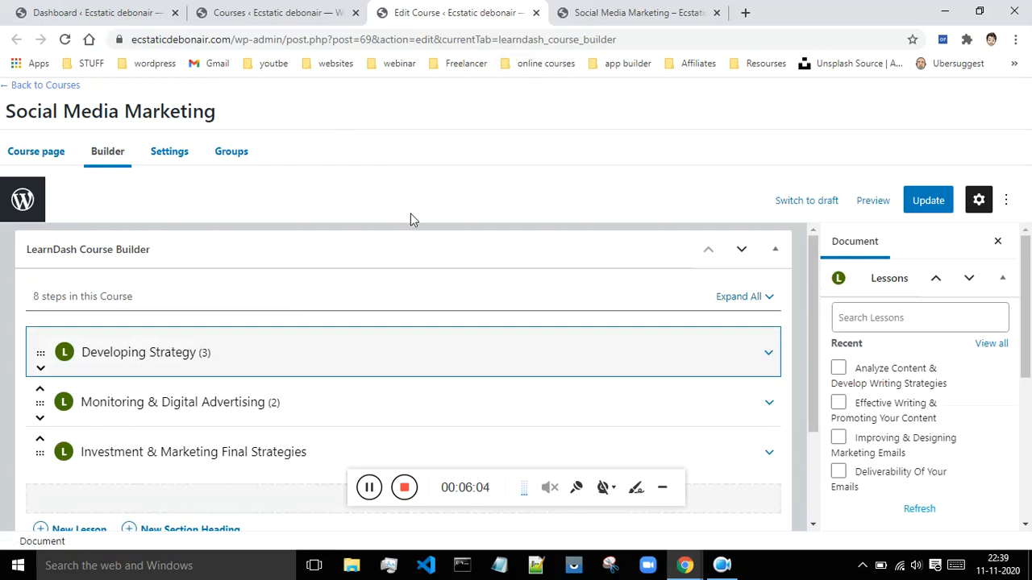
pyautogui.moveTo(803, 318); pyautogui.dragTo(801, 421)
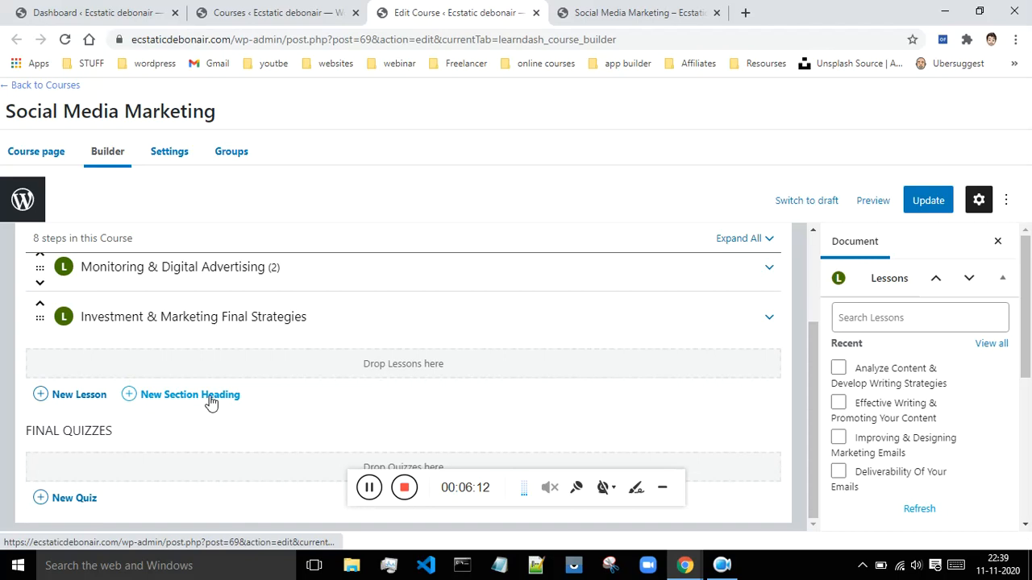
pyautogui.click(132, 398)
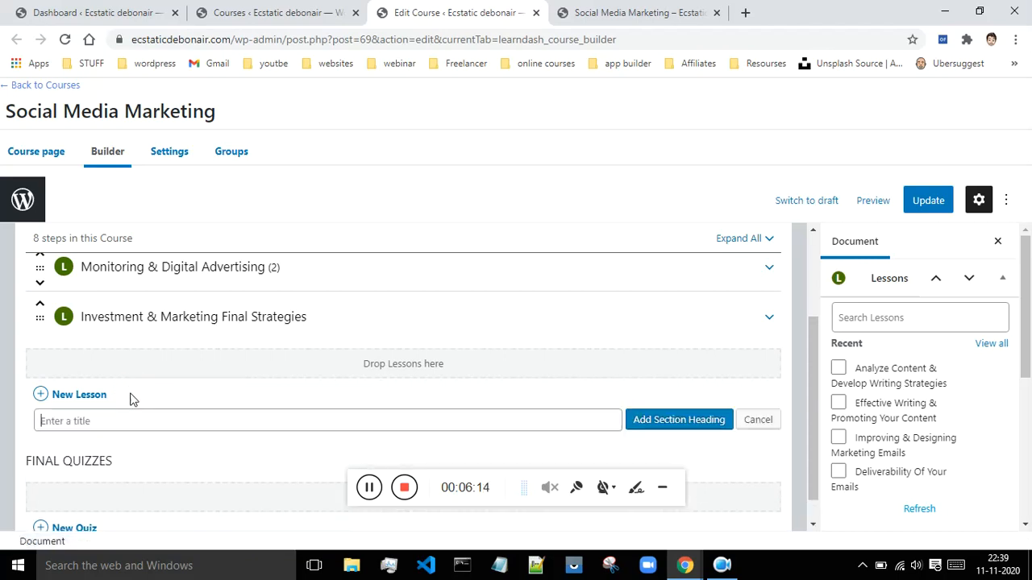
pyautogui.press('capslock')
pyautogui.write('S')
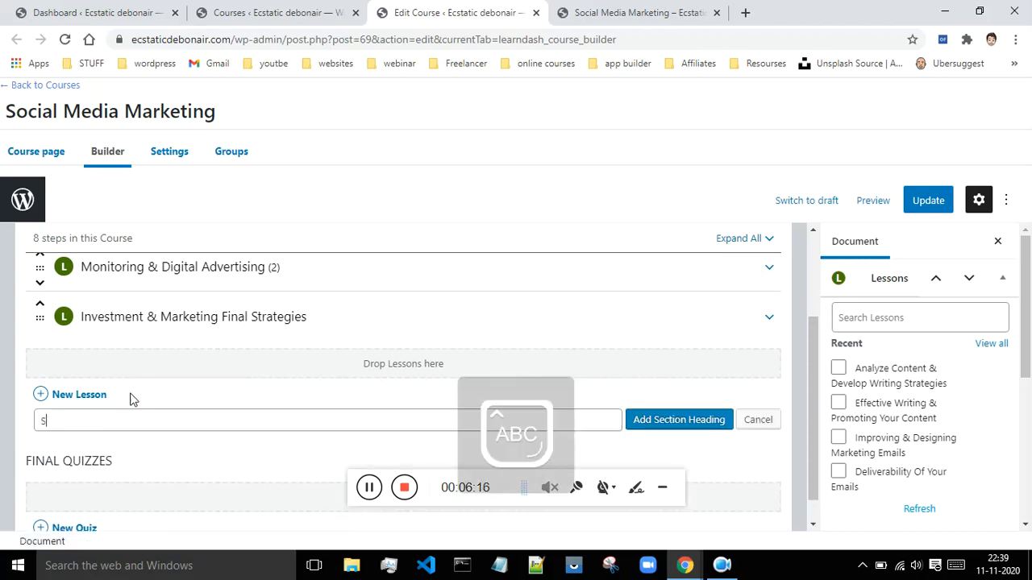
pyautogui.write('EHO')
pyautogui.press('BackSpace')
pyautogui.press('BackSpace')
pyautogui.press('BackSpace')
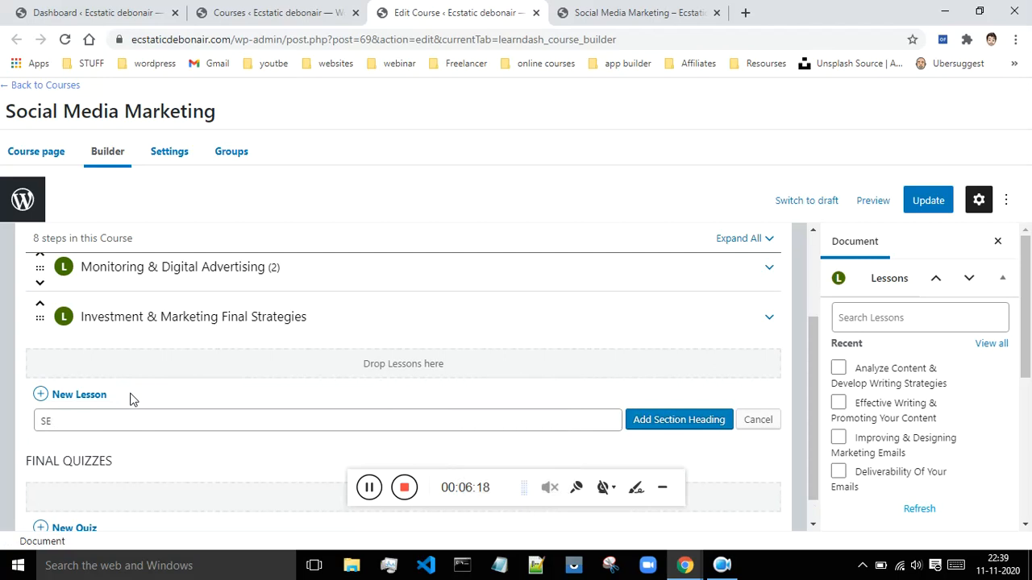
pyautogui.write('ECOND SECTION')
pyautogui.scroll(-1, 145, 391)
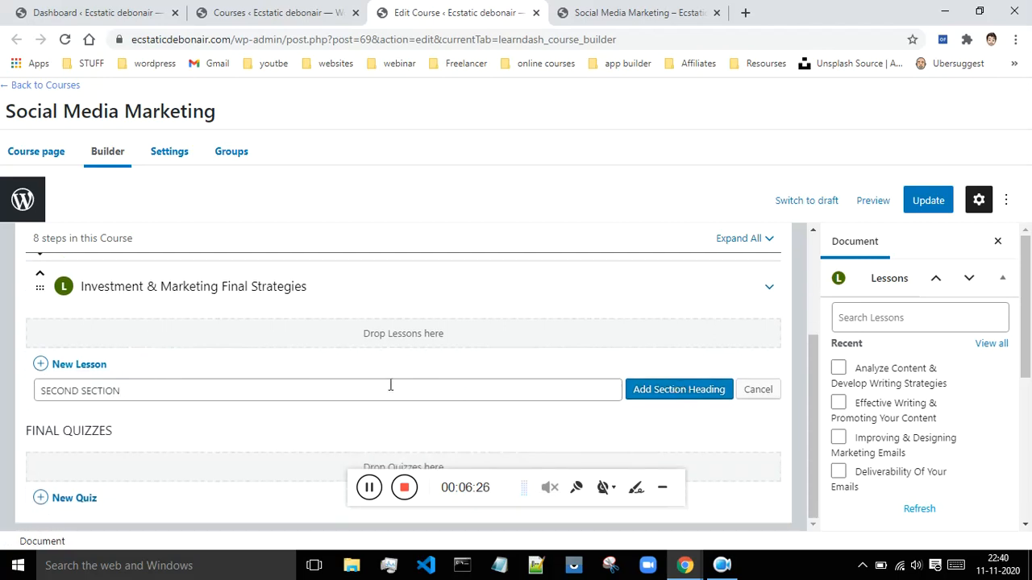
pyautogui.click(681, 397)
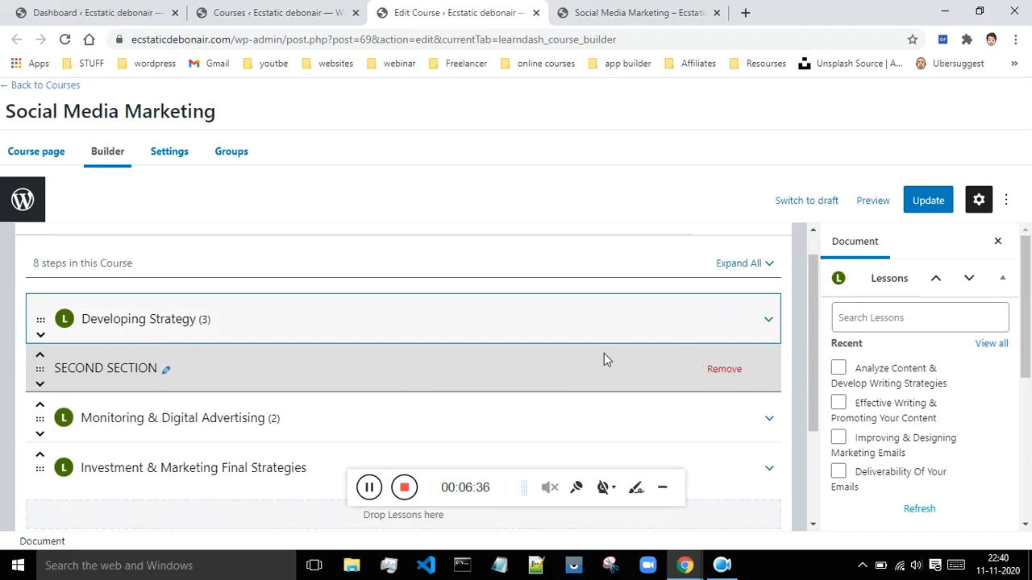
# Move the SECOND SECTION heading below Investment & Marketing Final Strategies and add a lesson titled "LESSON NO 1" under it.
pyautogui.moveTo(37, 368); pyautogui.dragTo(98, 393)
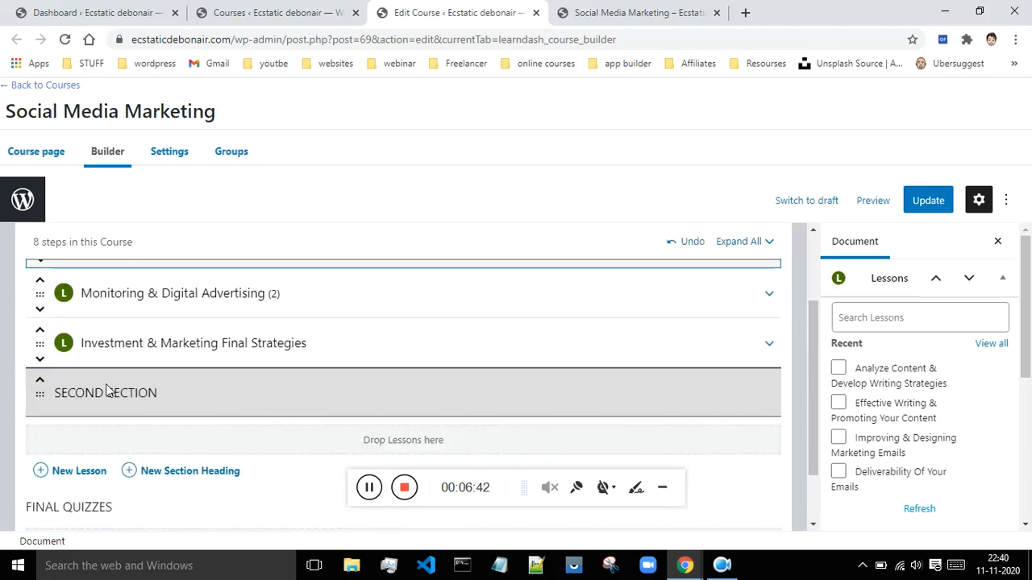
pyautogui.scroll(-1, 124, 382)
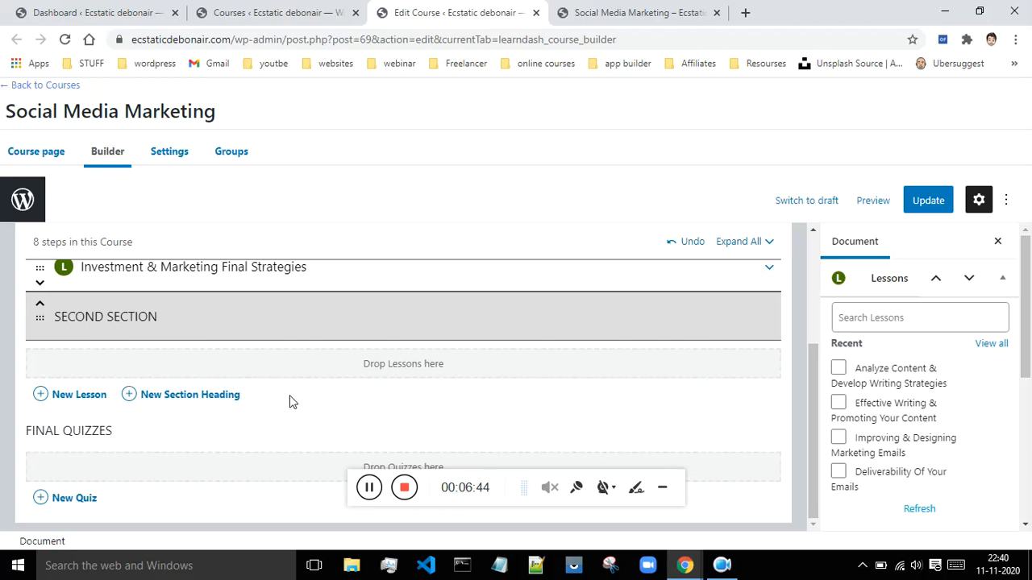
pyautogui.click(39, 397)
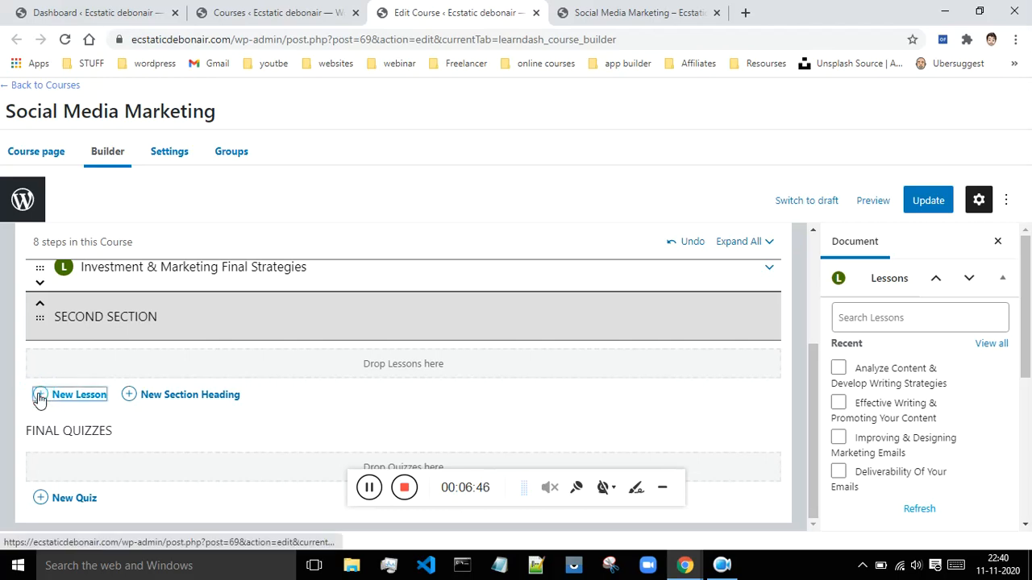
pyautogui.click(40, 396)
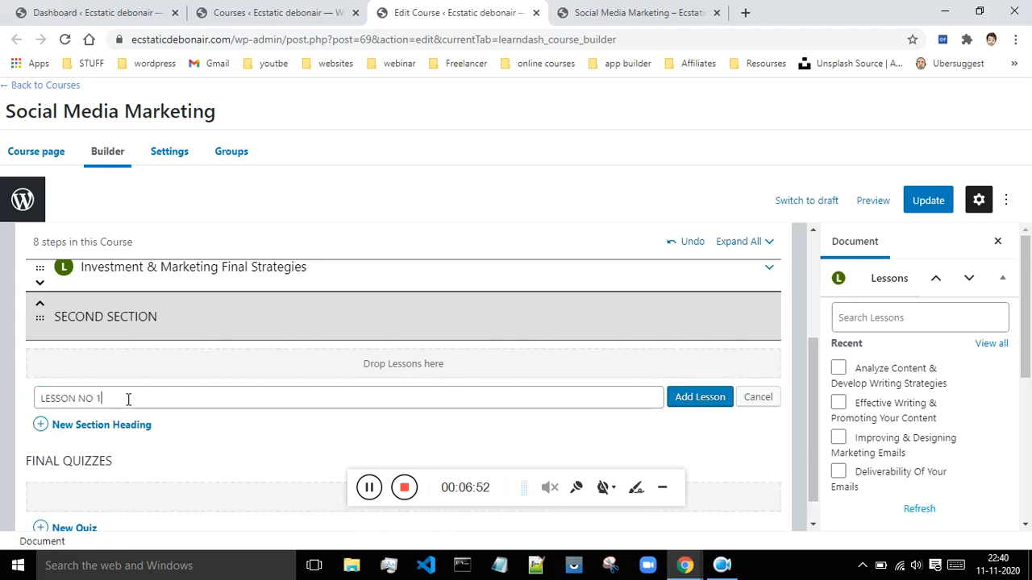
pyautogui.click(691, 400)
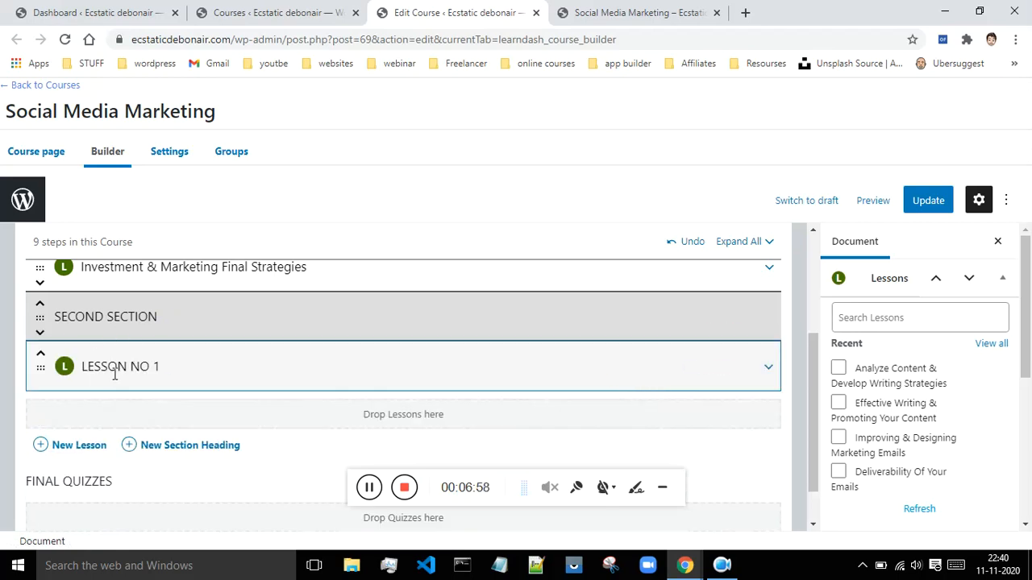
# Expand LESSON NO 1 and add a topic titled "TOPIC NO 1" to it.
pyautogui.scroll(-1, 139, 375)
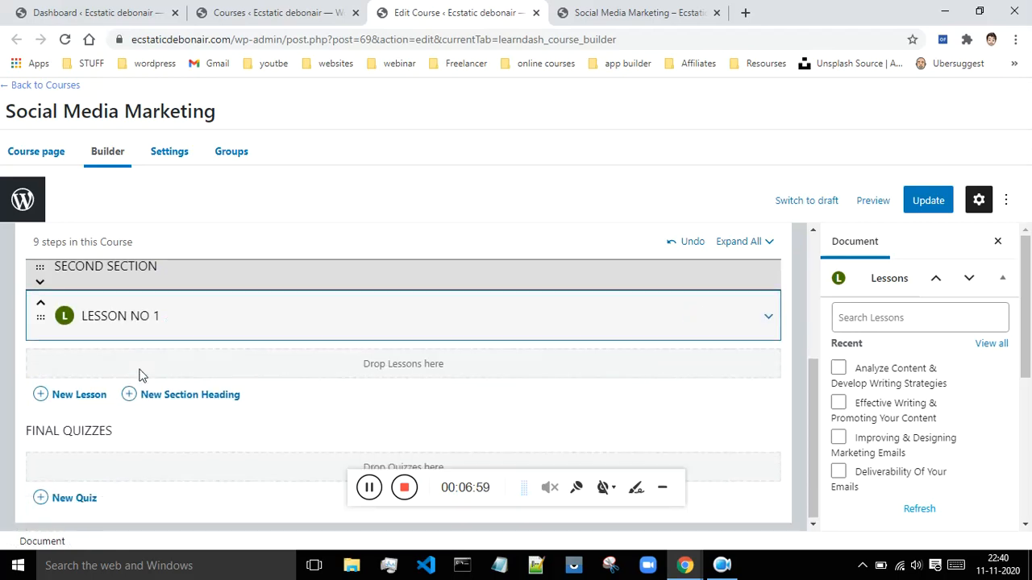
pyautogui.click(768, 317)
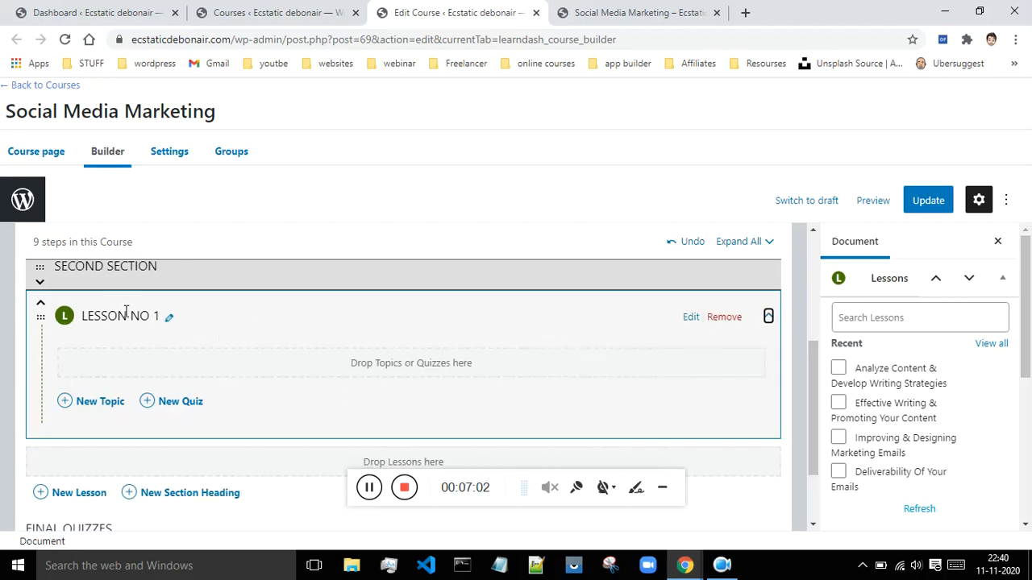
pyautogui.click(66, 401)
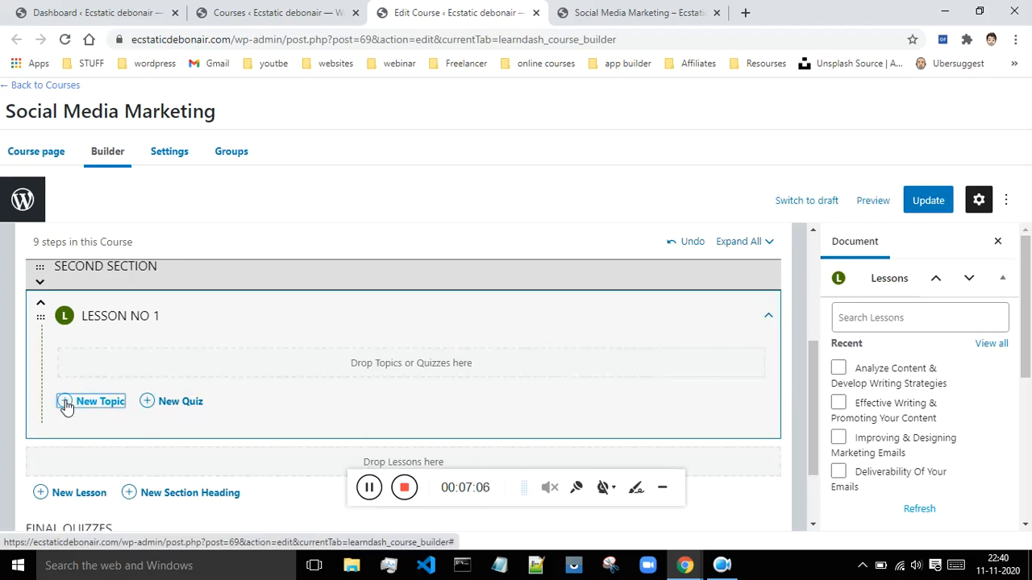
pyautogui.write('TOPIC NO 1')
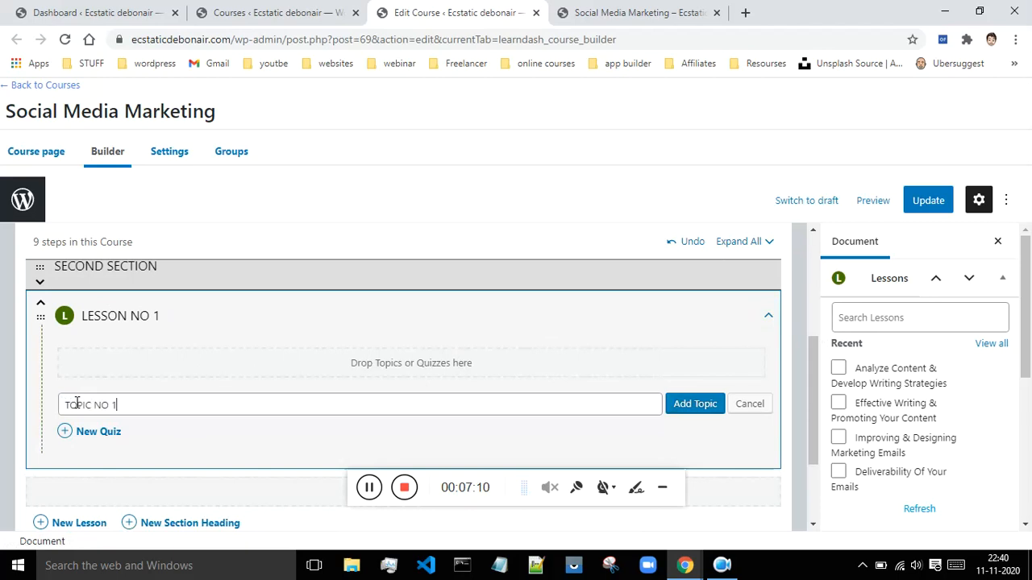
pyautogui.click(702, 405)
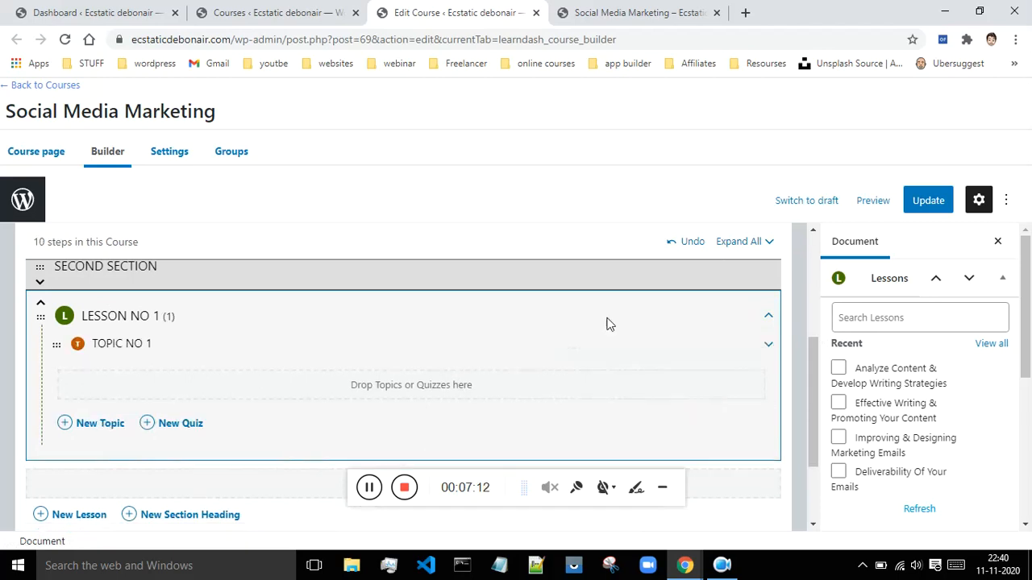
# Add a second topic titled "TOPIC NO 2" to LESSON NO 1 and update the course.
pyautogui.click(65, 423)
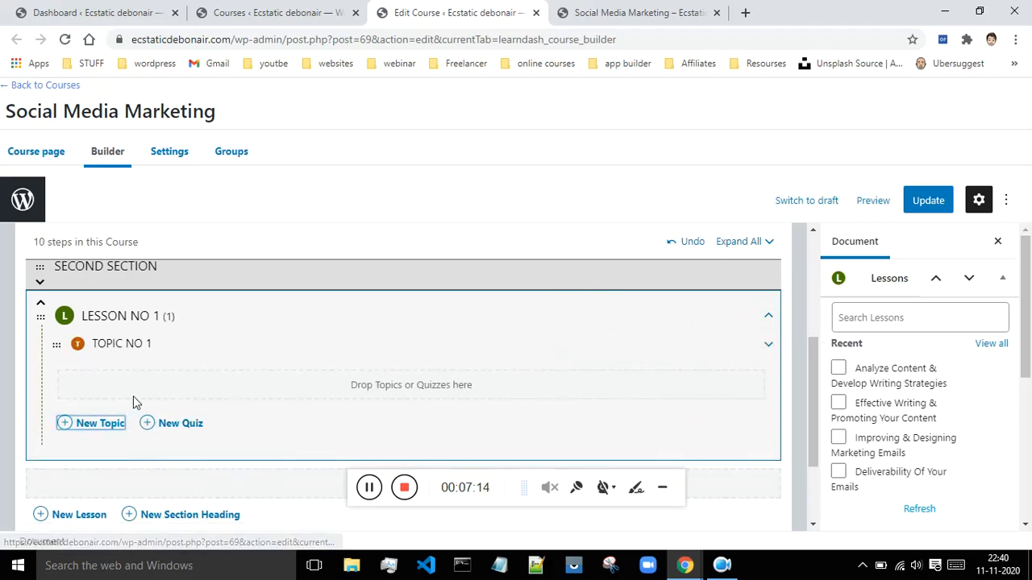
pyautogui.write('TOPIC NO 2')
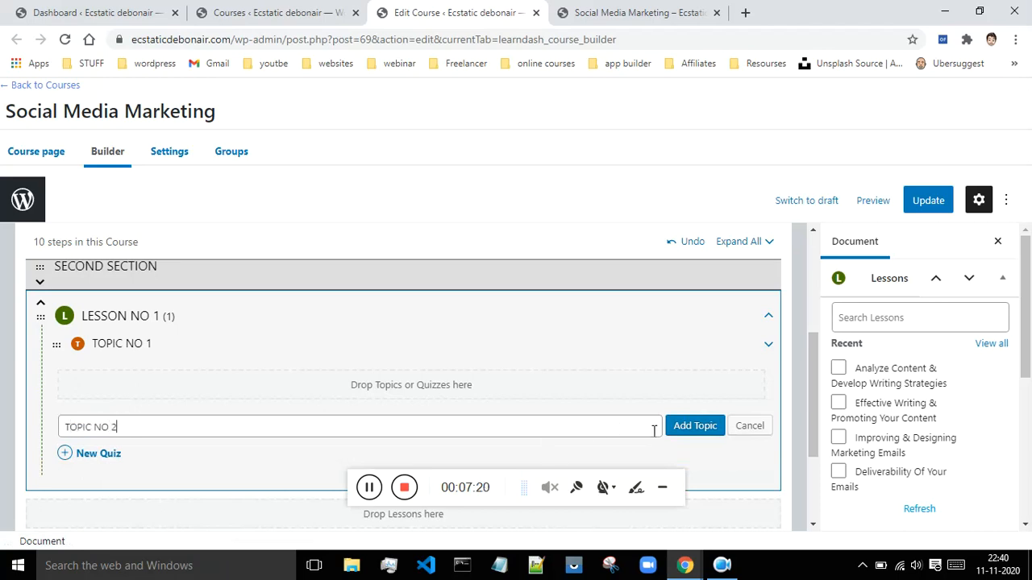
pyautogui.click(686, 425)
pyautogui.scroll(2, 395, 393)
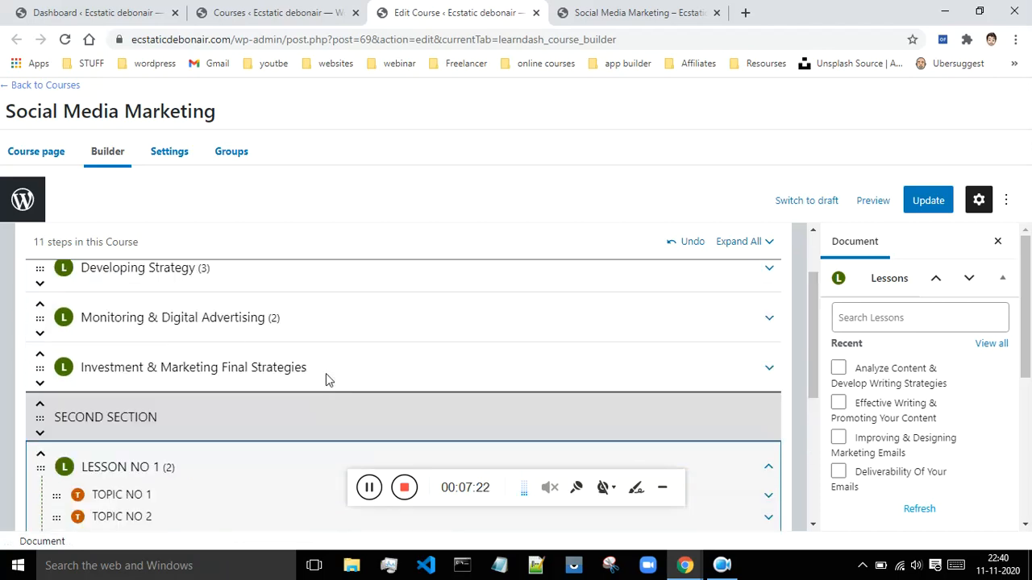
pyautogui.click(941, 203)
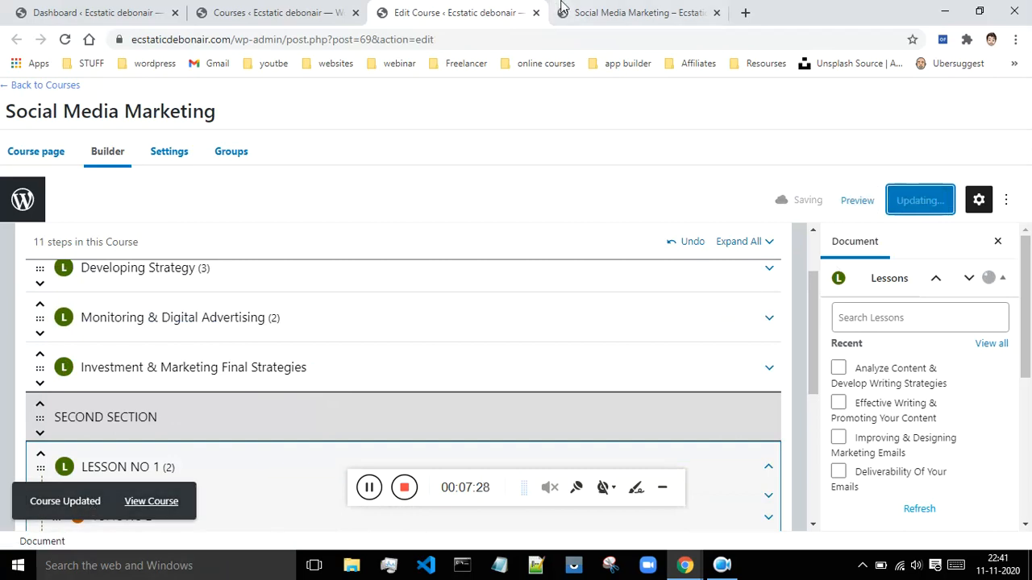
# Reload the live Social Media Marketing page and check its Course Content for the added section and lesson.
pyautogui.click(596, 14)
pyautogui.scroll(-3, 589, 237)
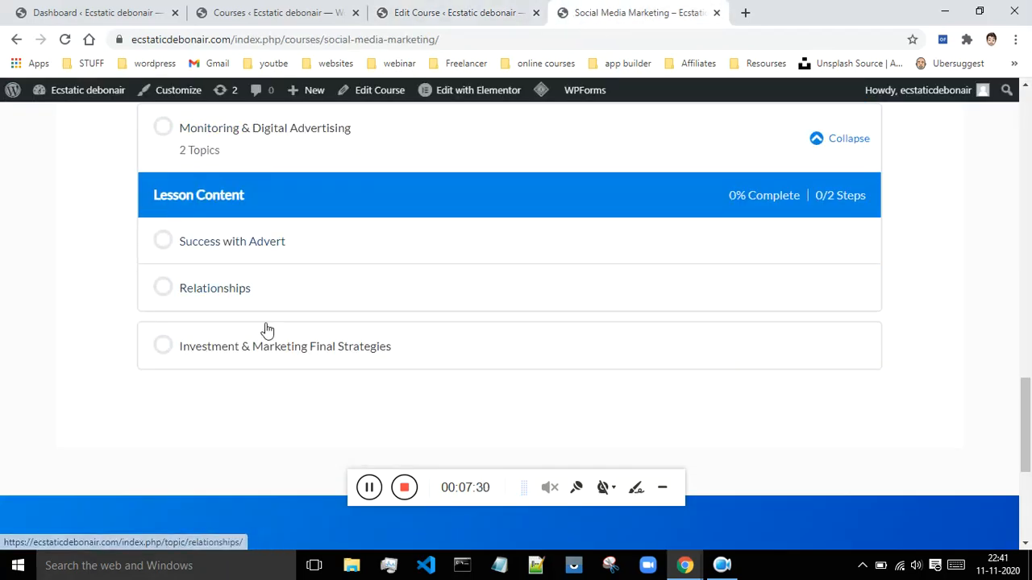
pyautogui.scroll(5, 256, 362)
pyautogui.click(66, 38)
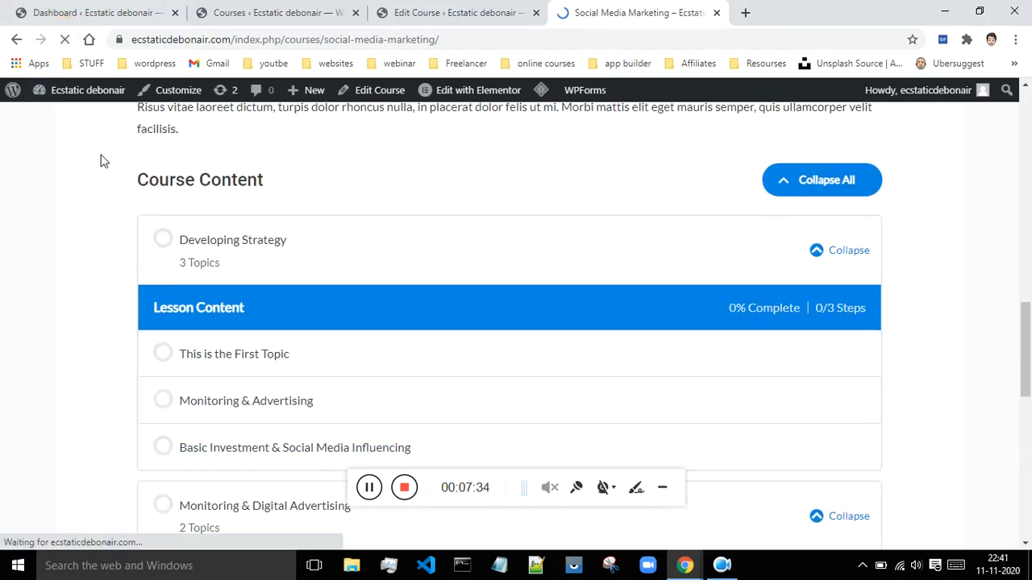
pyautogui.scroll(-2, 105, 164)
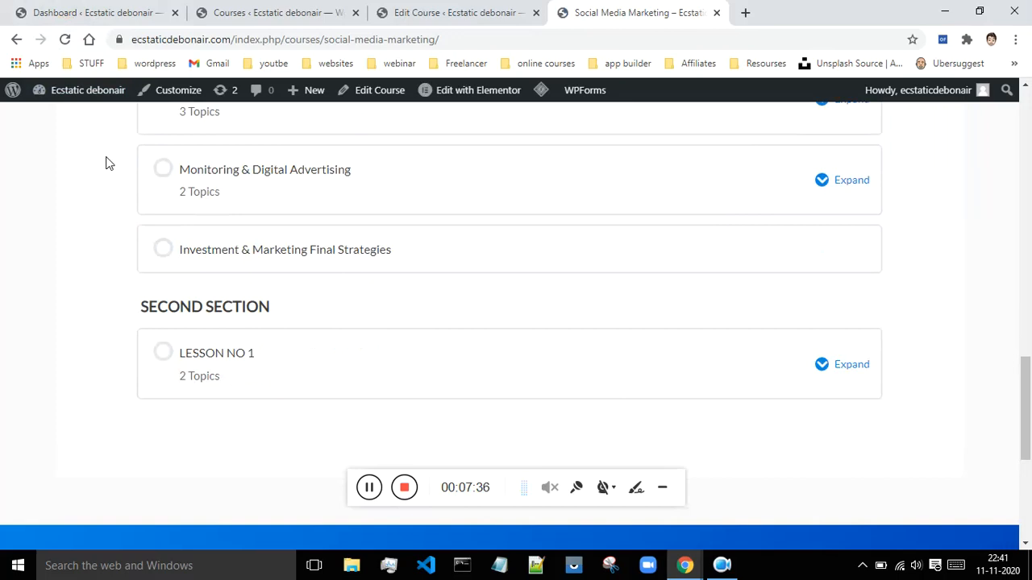
# Review SECOND SECTION on the live course page and expand LESSON NO 1 to view its topics.
pyautogui.scroll(-1, 161, 234)
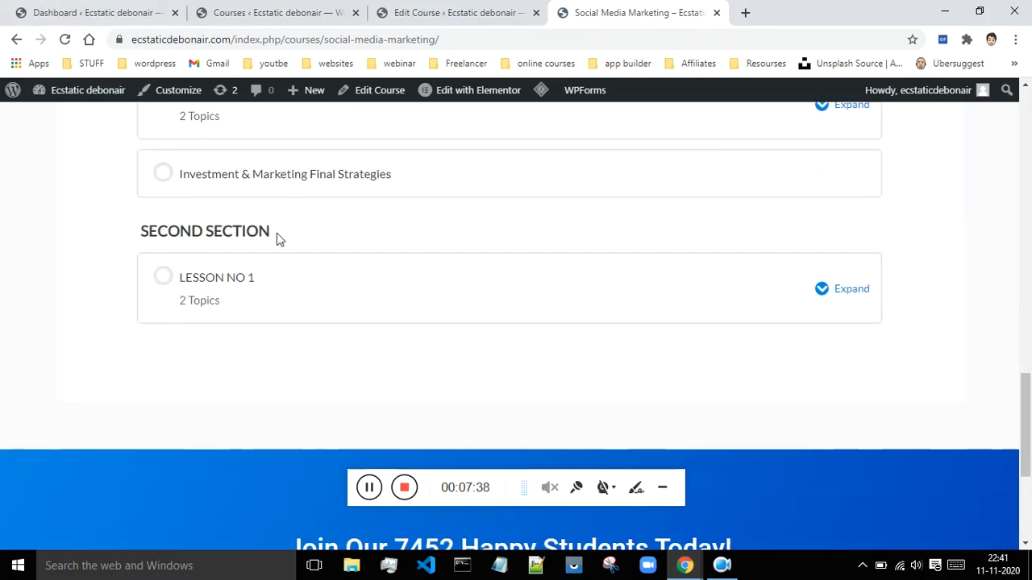
pyautogui.moveTo(144, 231); pyautogui.dragTo(278, 237)
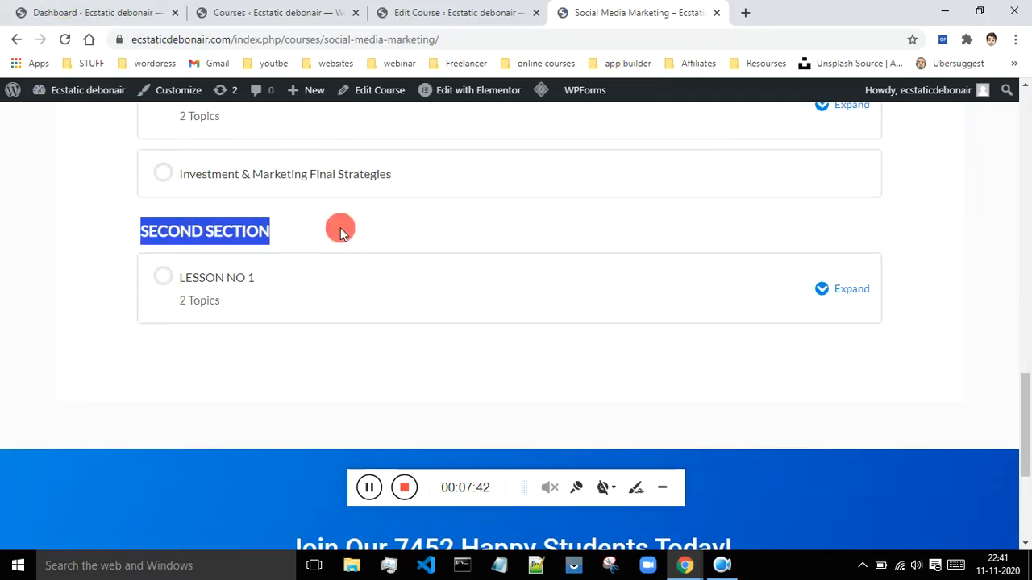
pyautogui.click(479, 8)
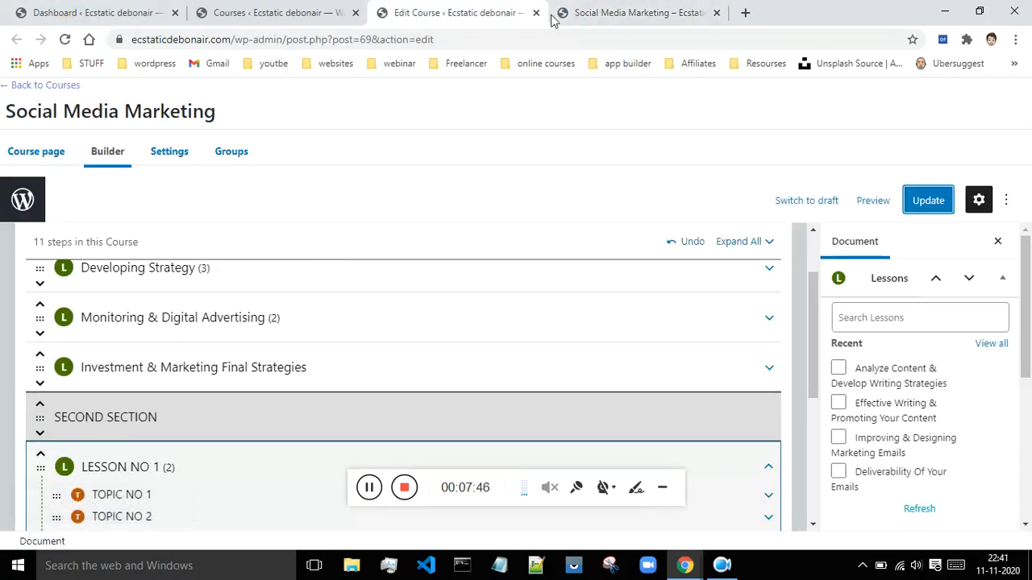
pyautogui.click(710, 11)
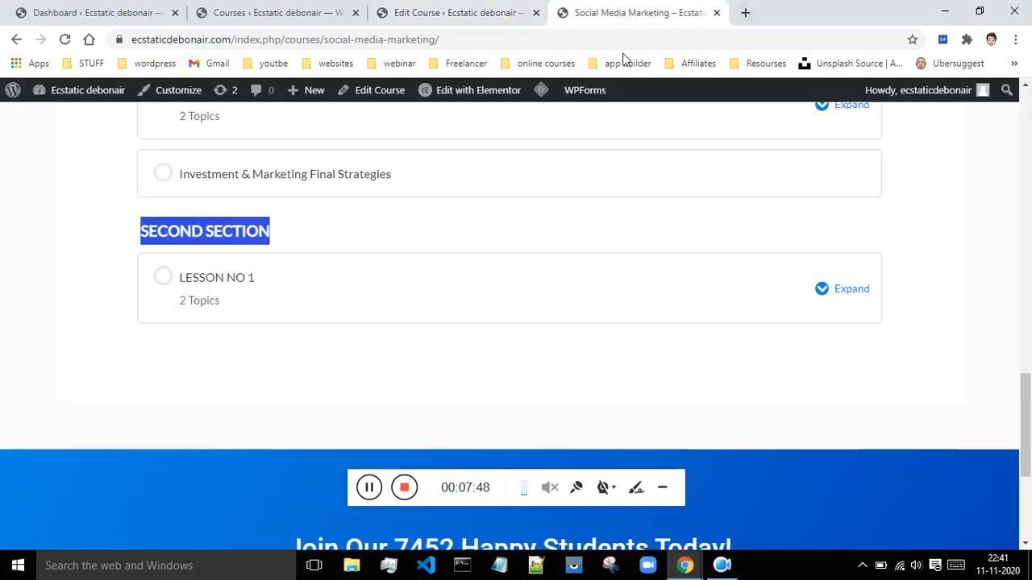
pyautogui.click(219, 226)
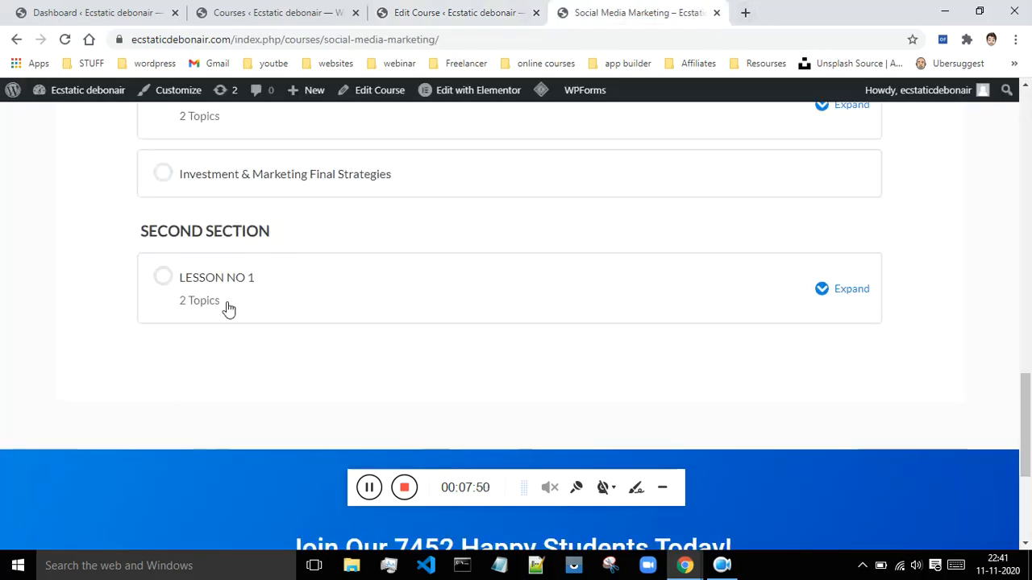
pyautogui.click(824, 290)
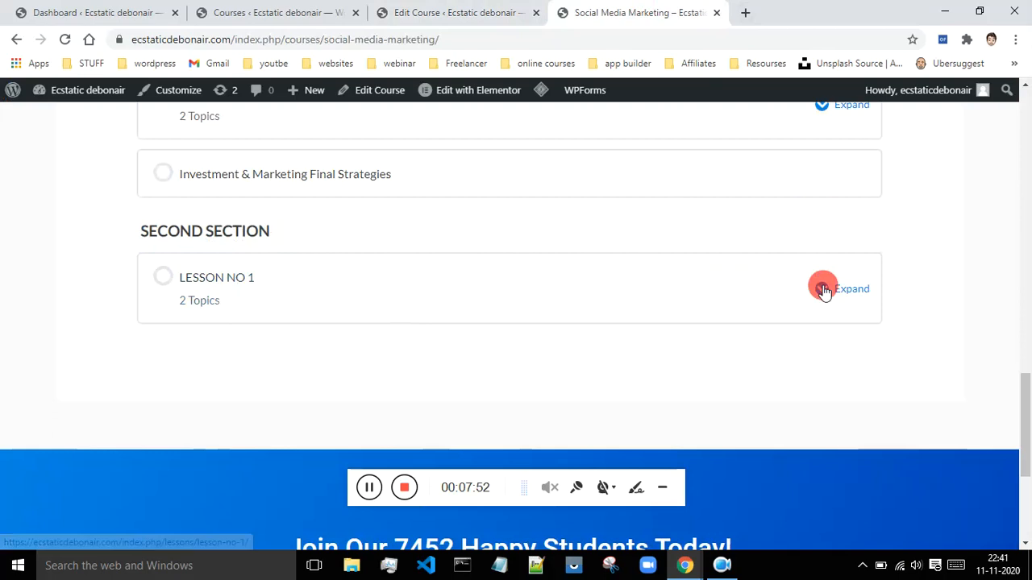
pyautogui.scroll(-1, 521, 324)
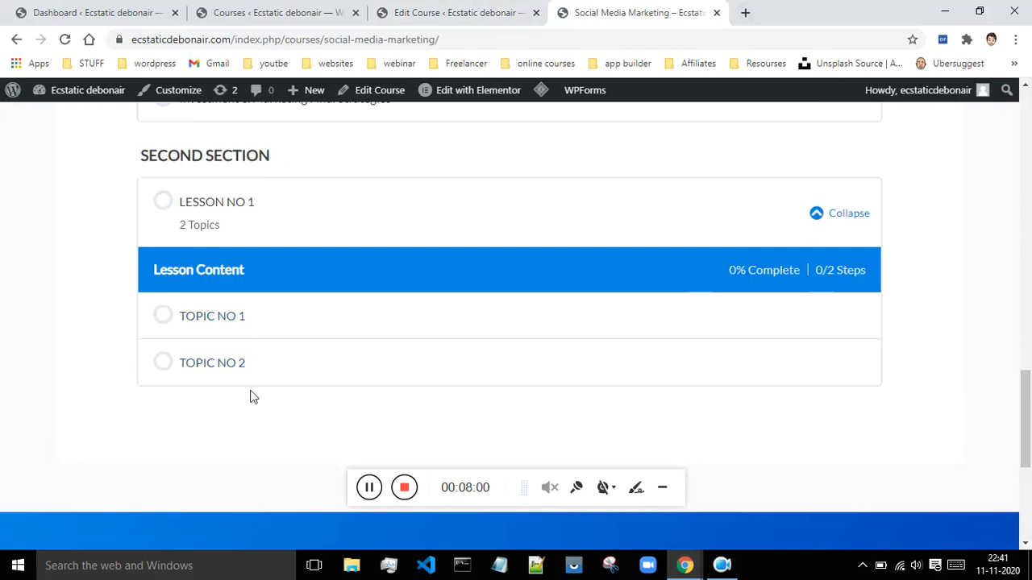
# Return to the course builder and open TOPIC NO 1 for editing in a new tab.
pyautogui.click(439, 11)
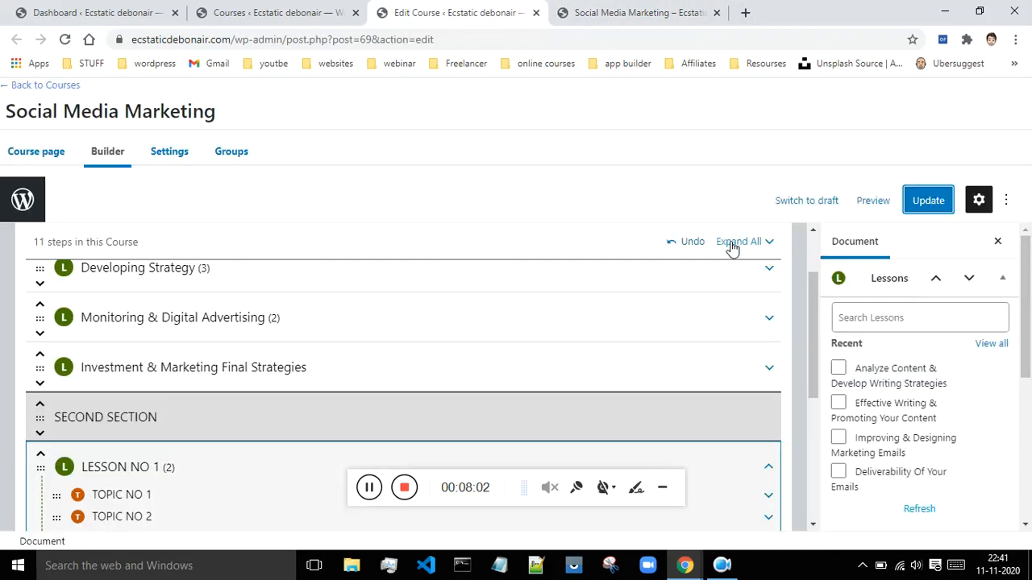
pyautogui.scroll(-2, 657, 266)
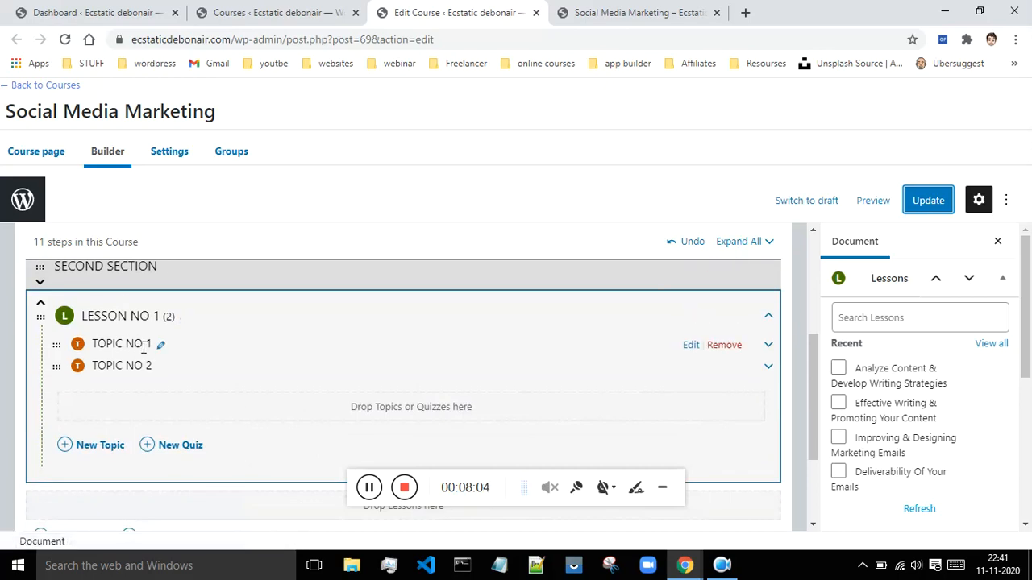
pyautogui.rightClick(689, 348)
pyautogui.click(710, 356)
pyautogui.click(574, 9)
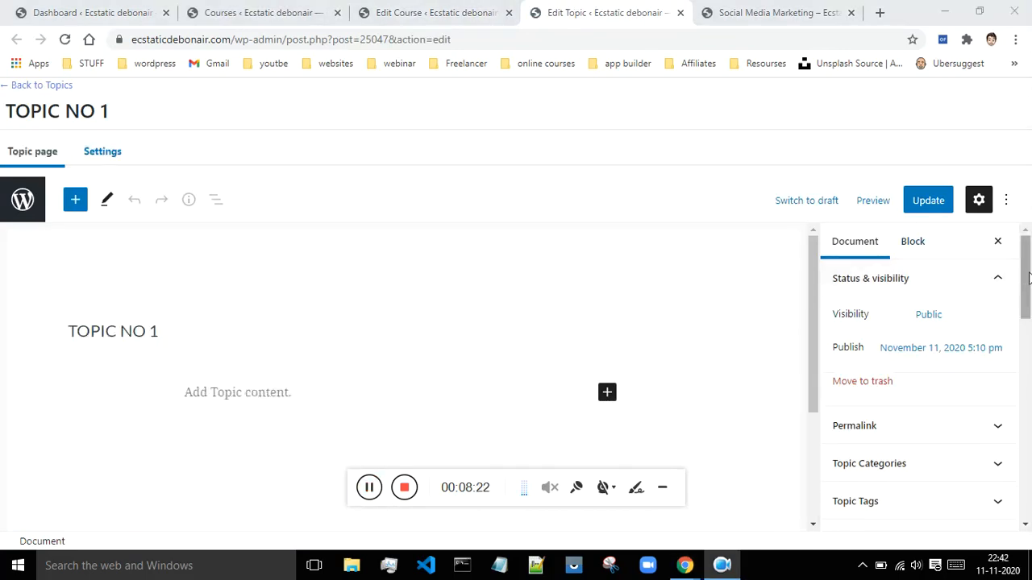
# Browse the full block library and insert an Image block into the content of TOPIC NO 1.
pyautogui.moveTo(1027, 276)
pyautogui.mouseDown()
pyautogui.moveTo(1024, 321)
pyautogui.moveTo(1021, 279)
pyautogui.mouseUp()
pyautogui.moveTo(808, 338); pyautogui.dragTo(811, 370)
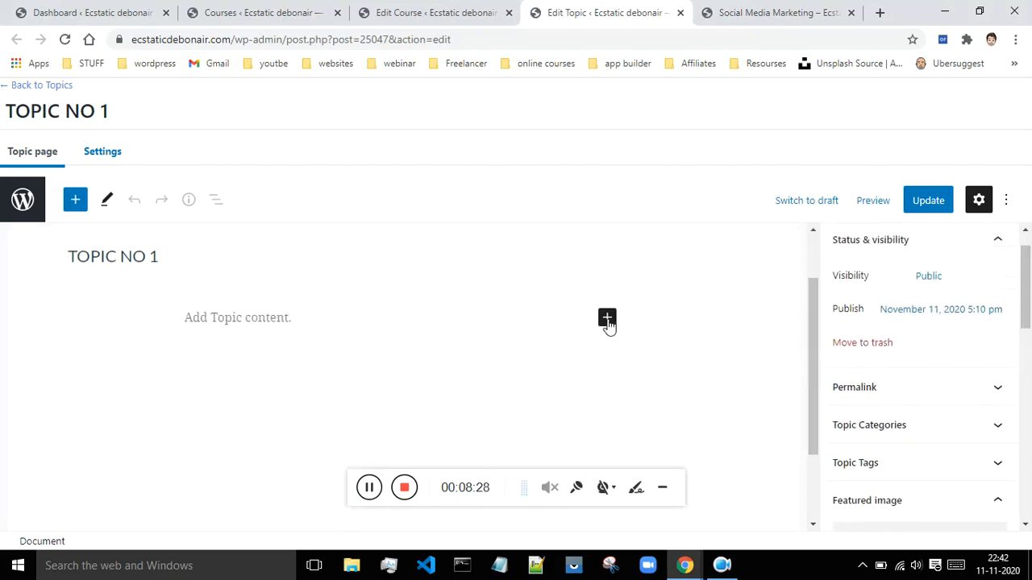
pyautogui.click(607, 319)
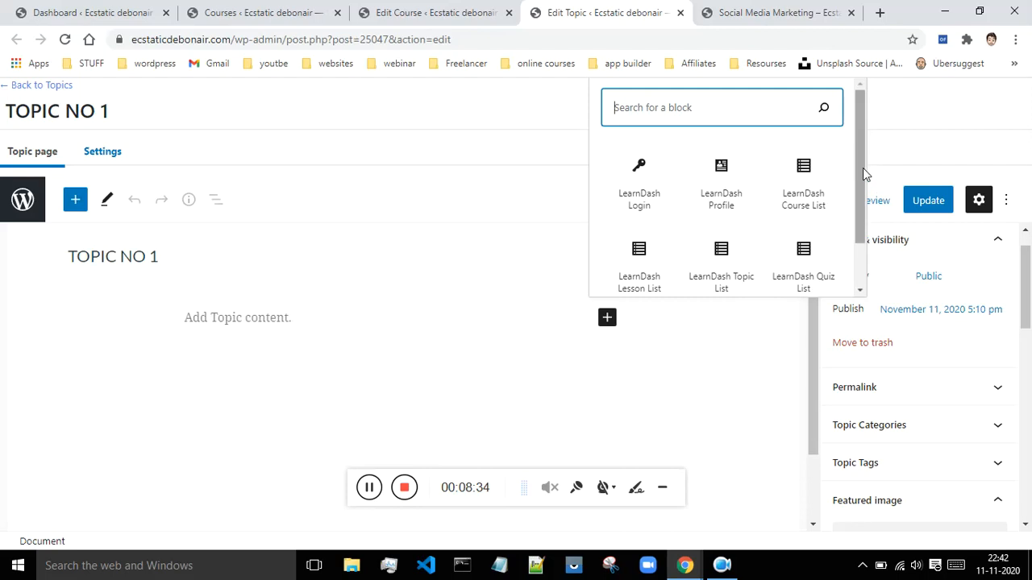
pyautogui.moveTo(860, 173); pyautogui.dragTo(861, 223)
pyautogui.click(721, 281)
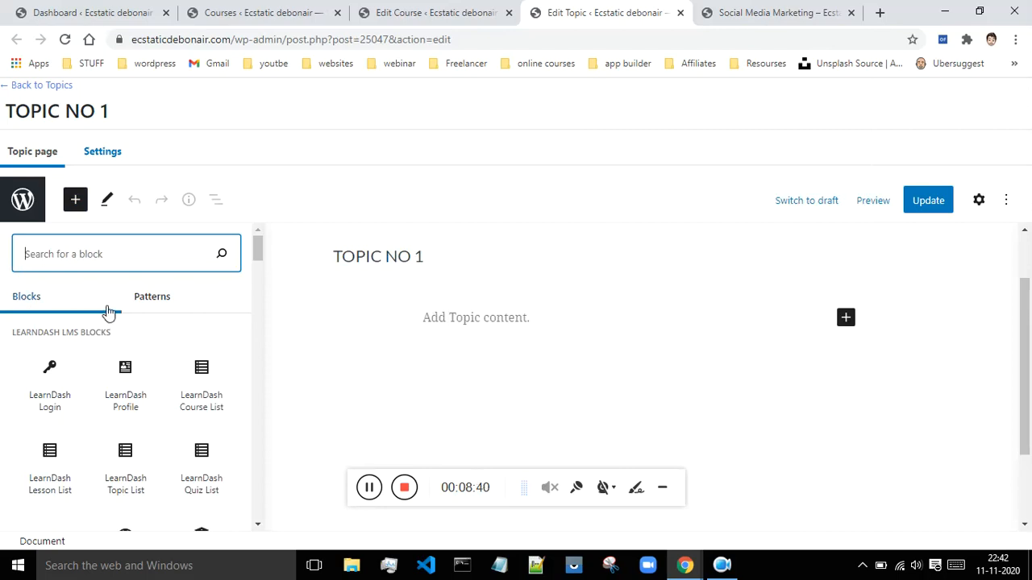
pyautogui.moveTo(258, 258); pyautogui.dragTo(258, 299)
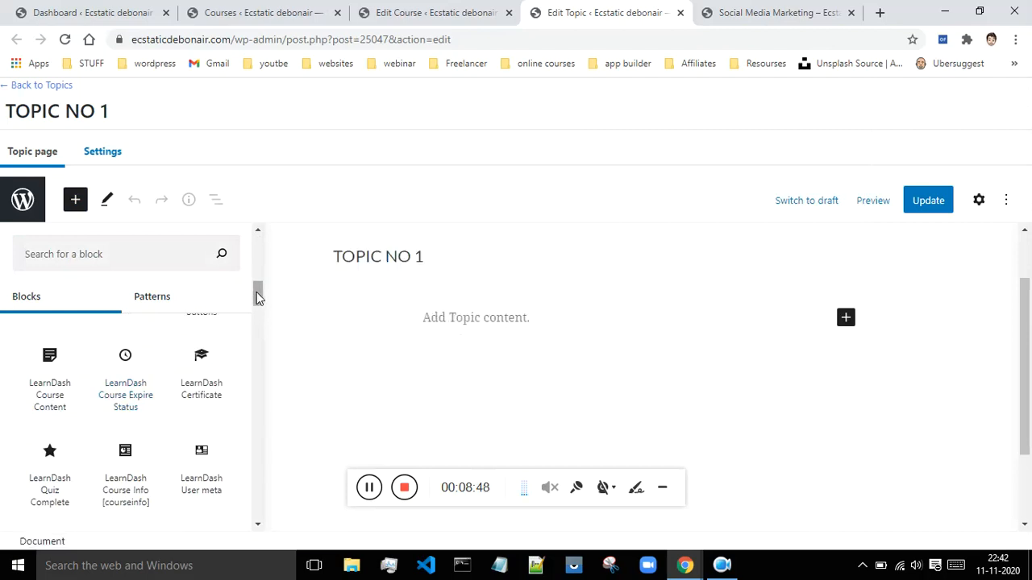
pyautogui.moveTo(258, 294); pyautogui.dragTo(268, 347)
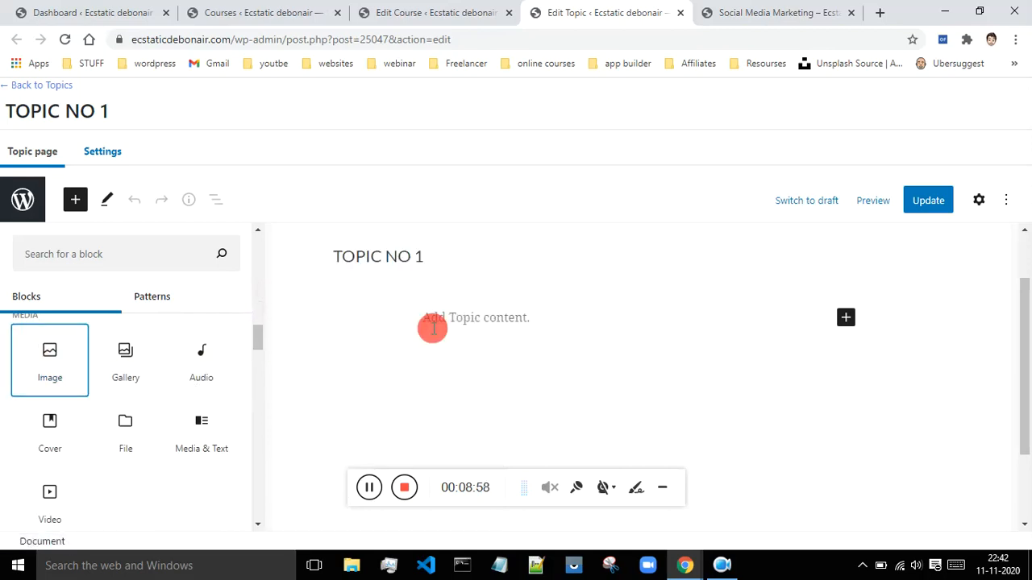
pyautogui.moveTo(46, 357); pyautogui.dragTo(622, 348)
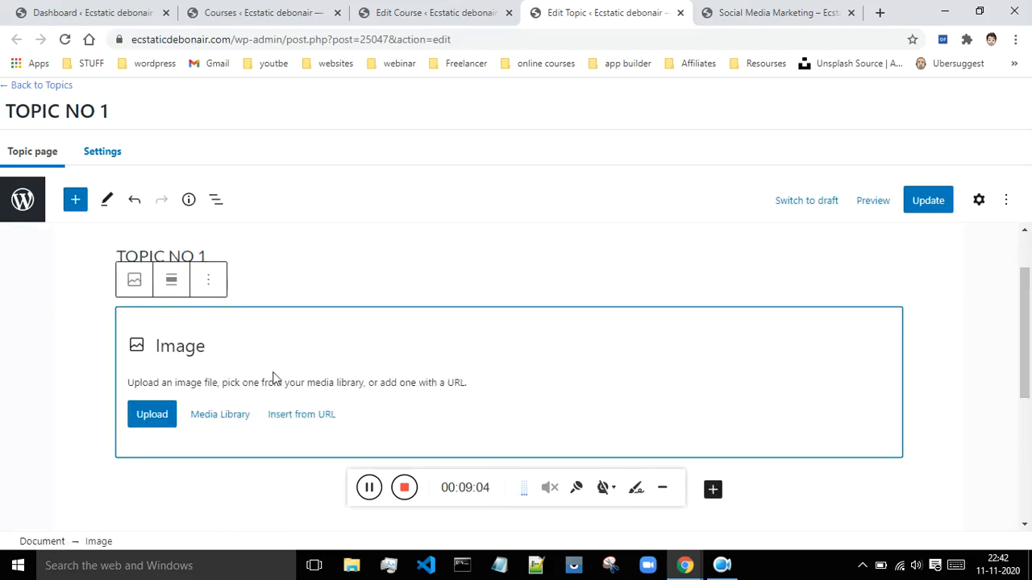
# Fill the Image block with the media library illustration of a person working at a desk.
pyautogui.click(208, 417)
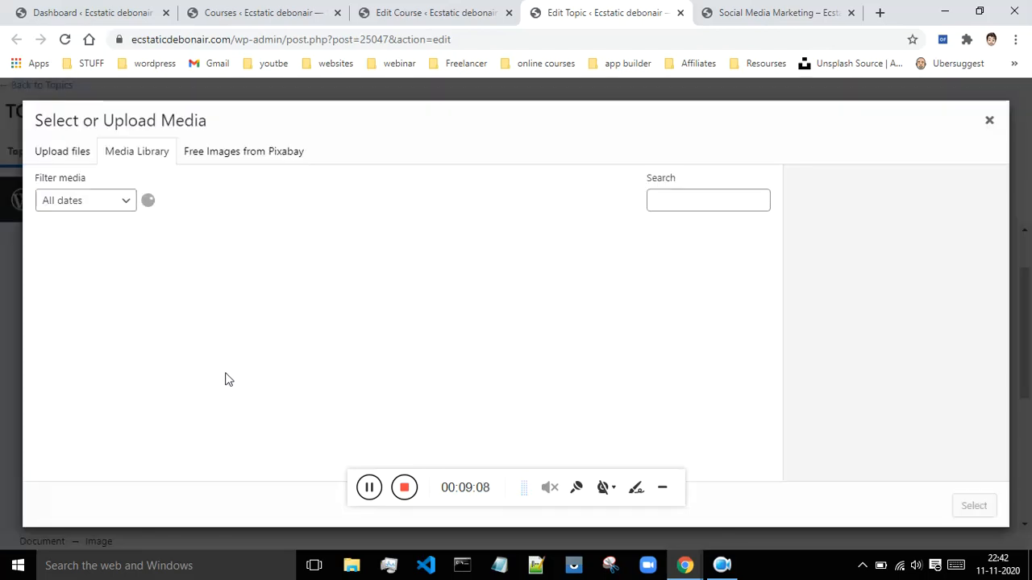
pyautogui.click(81, 155)
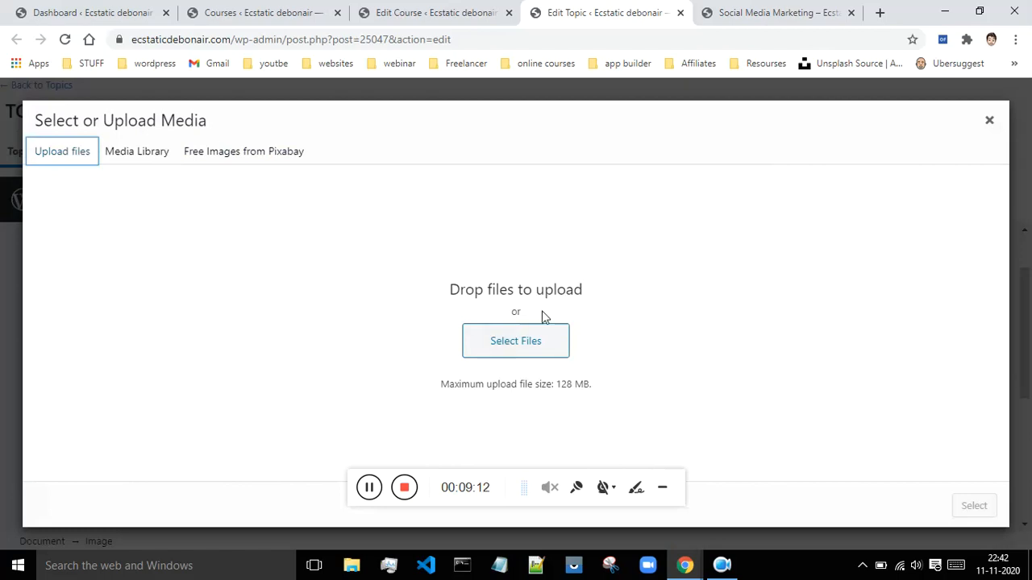
pyautogui.click(138, 152)
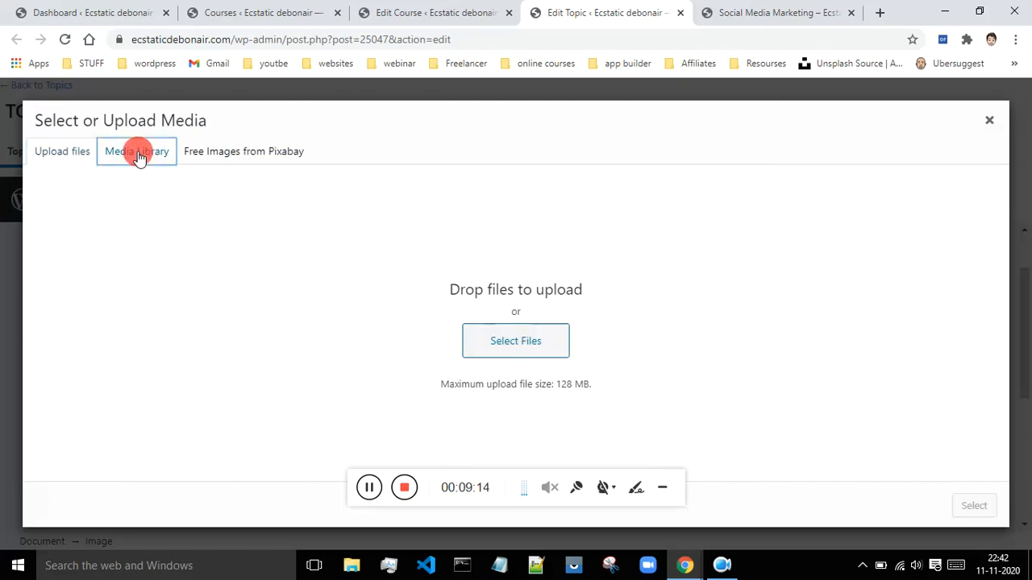
pyautogui.moveTo(779, 267)
pyautogui.mouseDown()
pyautogui.moveTo(751, 472)
pyautogui.moveTo(769, 251)
pyautogui.mouseUp()
pyautogui.click(191, 368)
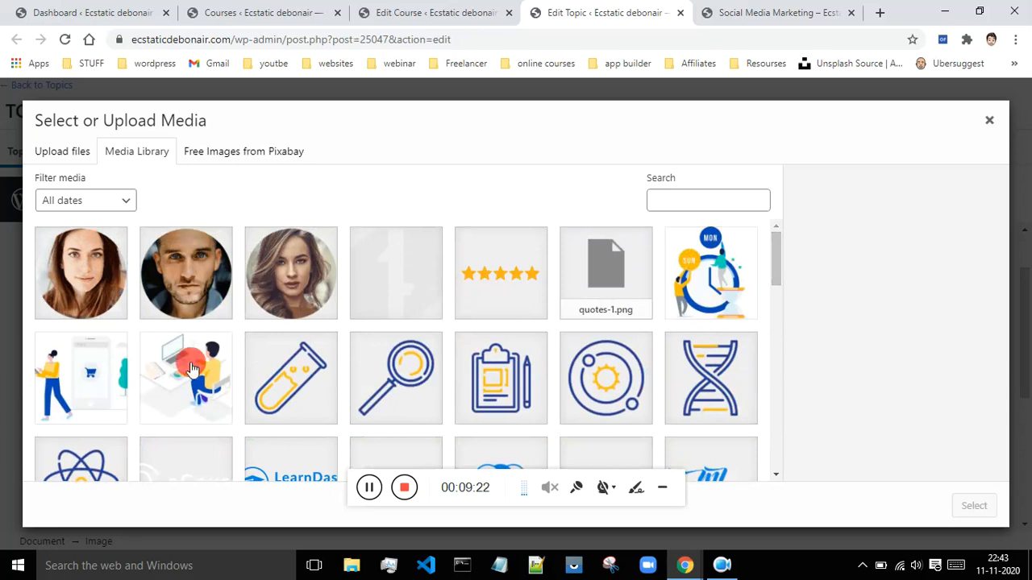
pyautogui.click(973, 508)
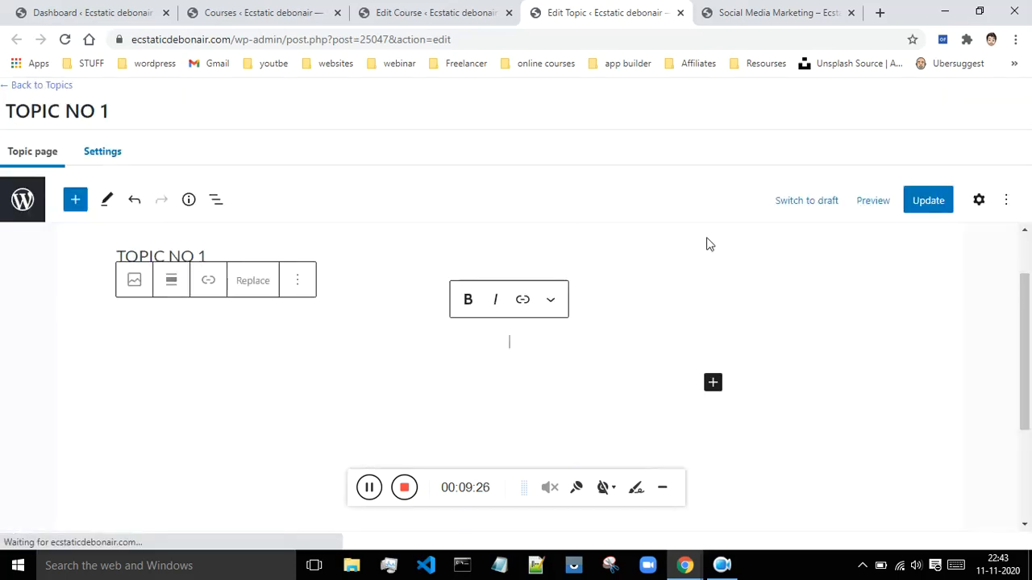
# Search the blocks for "TEXT" and add a Heading block below the image.
pyautogui.moveTo(1025, 379)
pyautogui.mouseDown()
pyautogui.moveTo(1022, 201)
pyautogui.moveTo(1021, 387)
pyautogui.mouseUp()
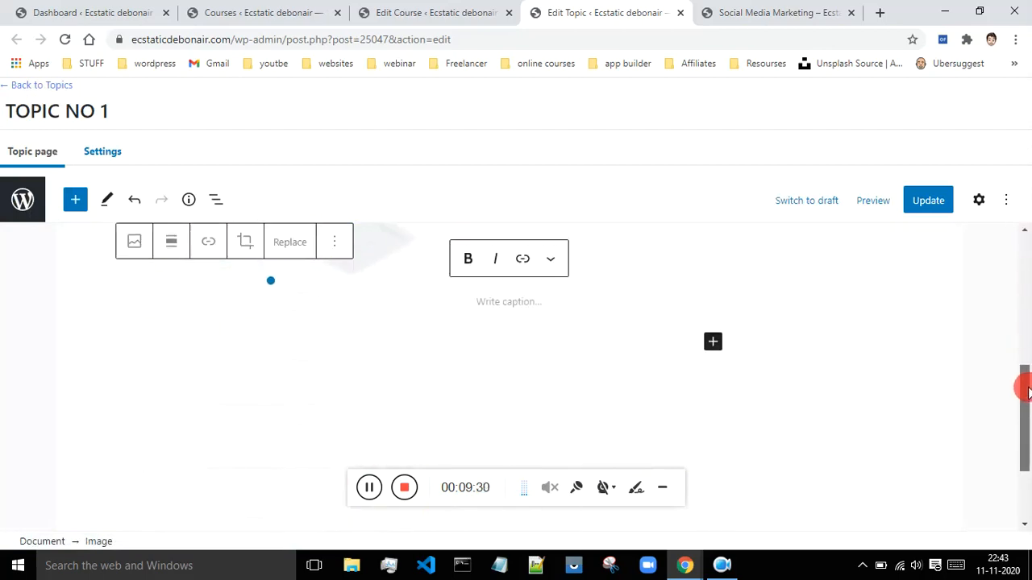
pyautogui.click(502, 352)
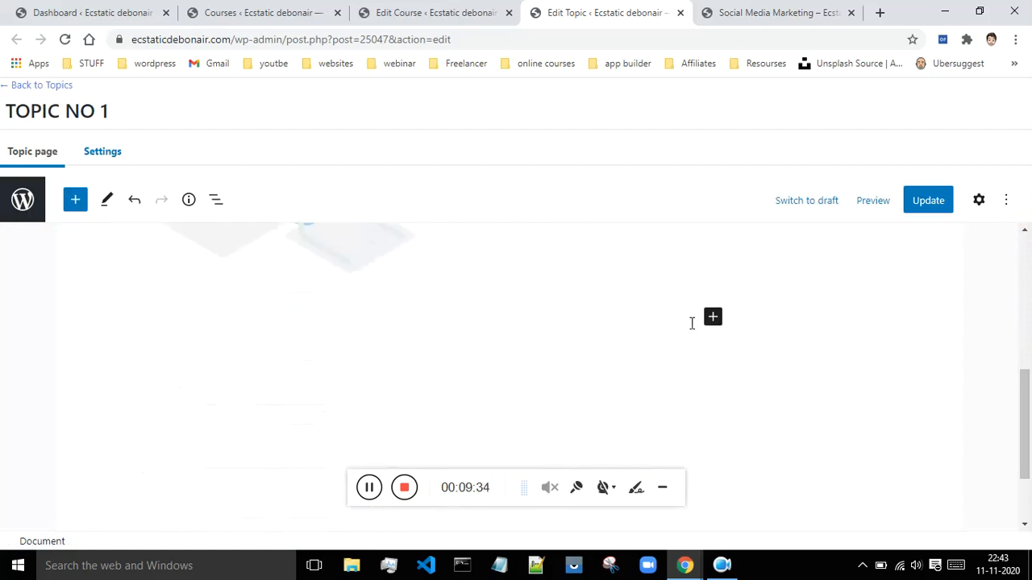
pyautogui.click(711, 319)
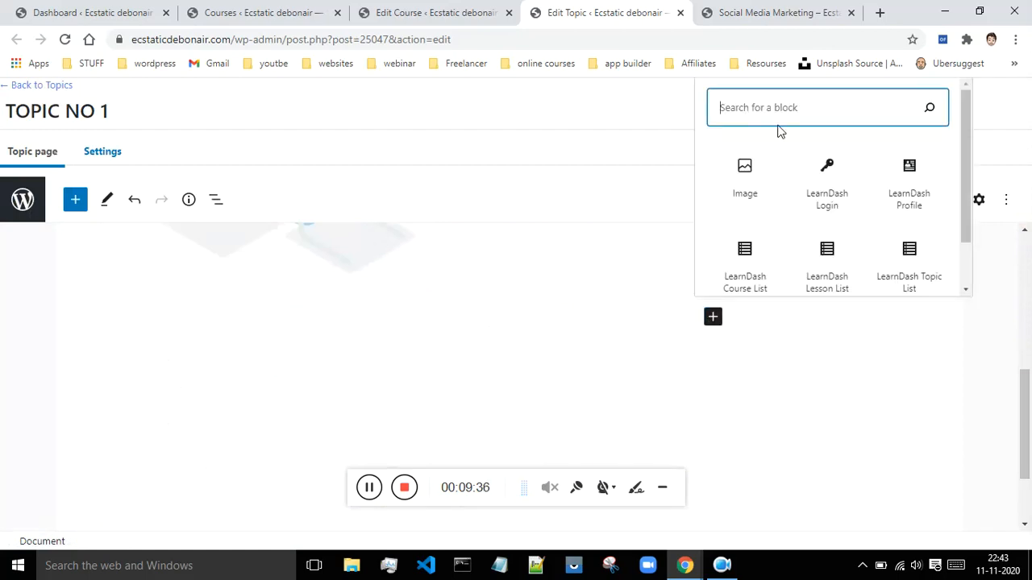
pyautogui.write('ETC')
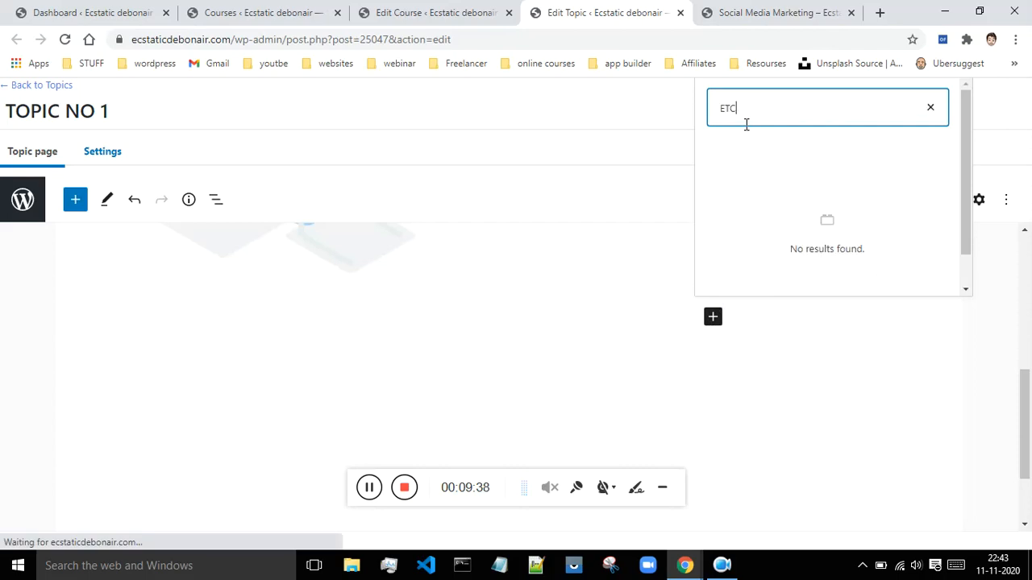
pyautogui.press('BackSpace')
pyautogui.press('BackSpace')
pyautogui.press('BackSpace')
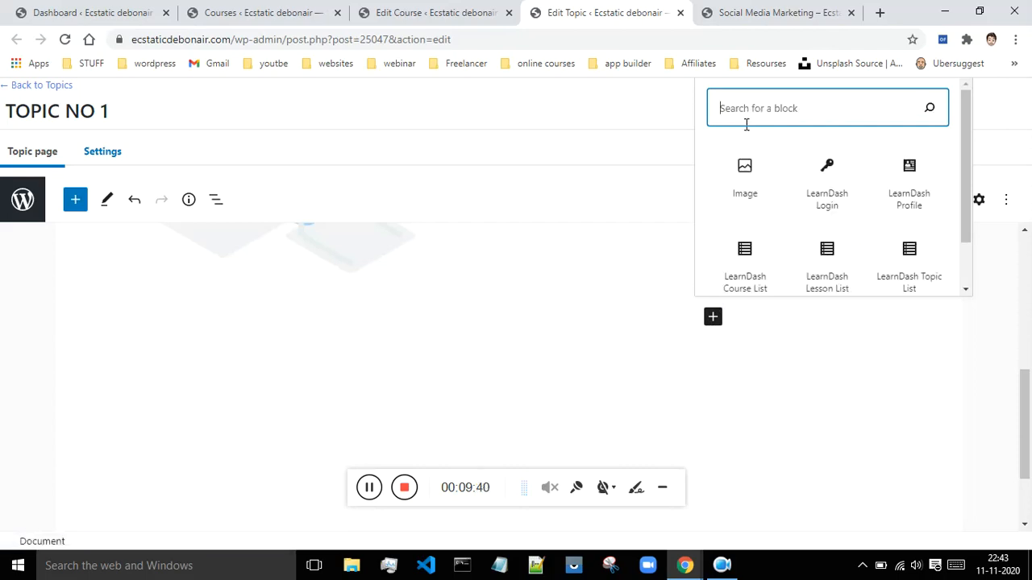
pyautogui.write('TEXT')
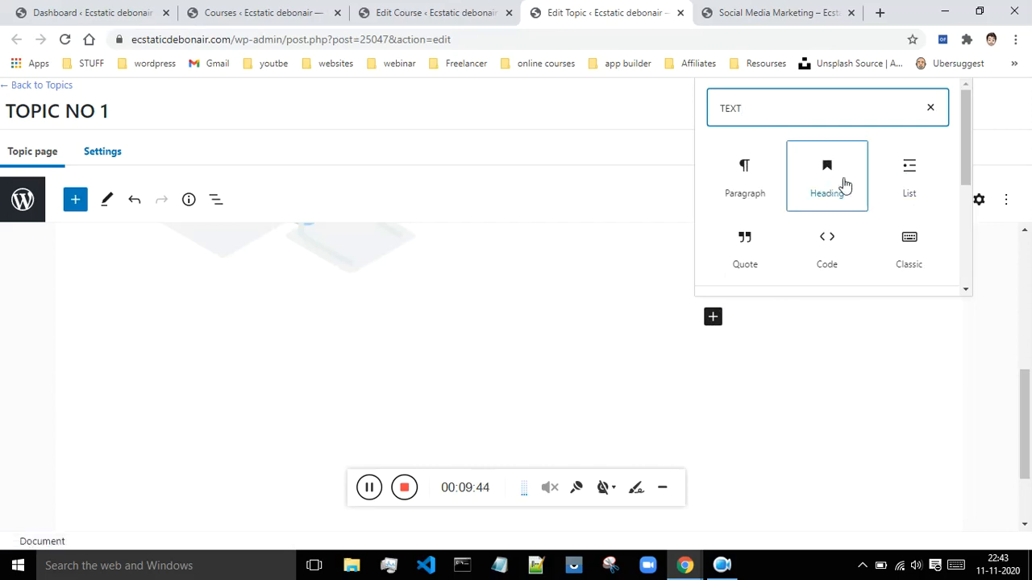
pyautogui.click(829, 182)
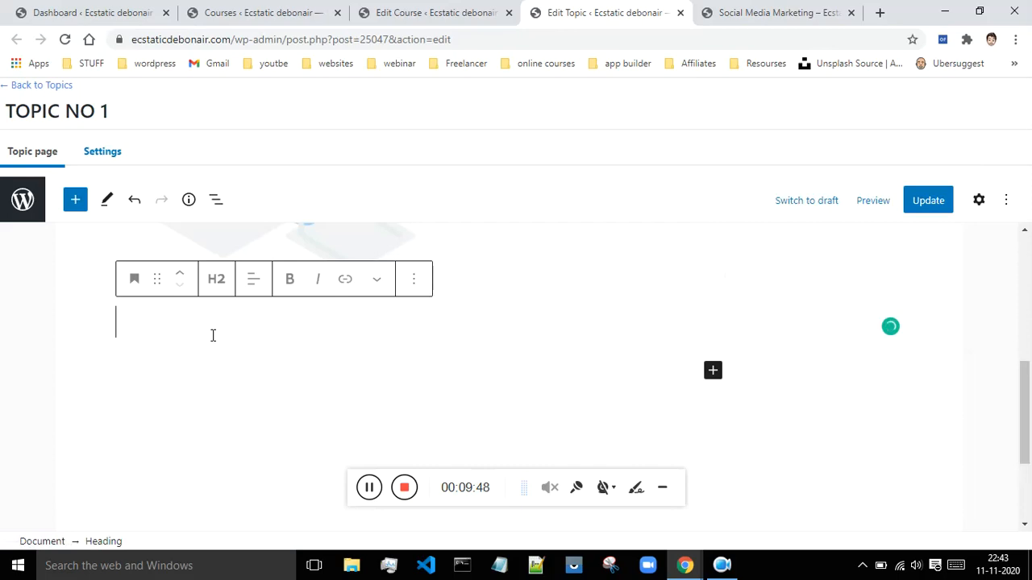
# Enter "THIS IS MY FIRST LESSON" as the heading text.
pyautogui.write('THIS IS MY ')
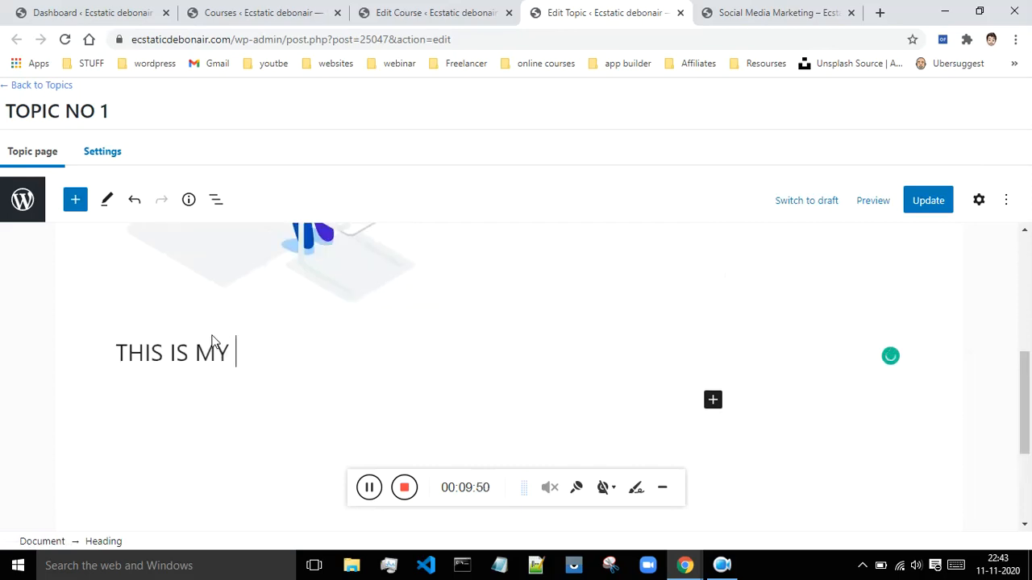
pyautogui.write('FIRT KLE')
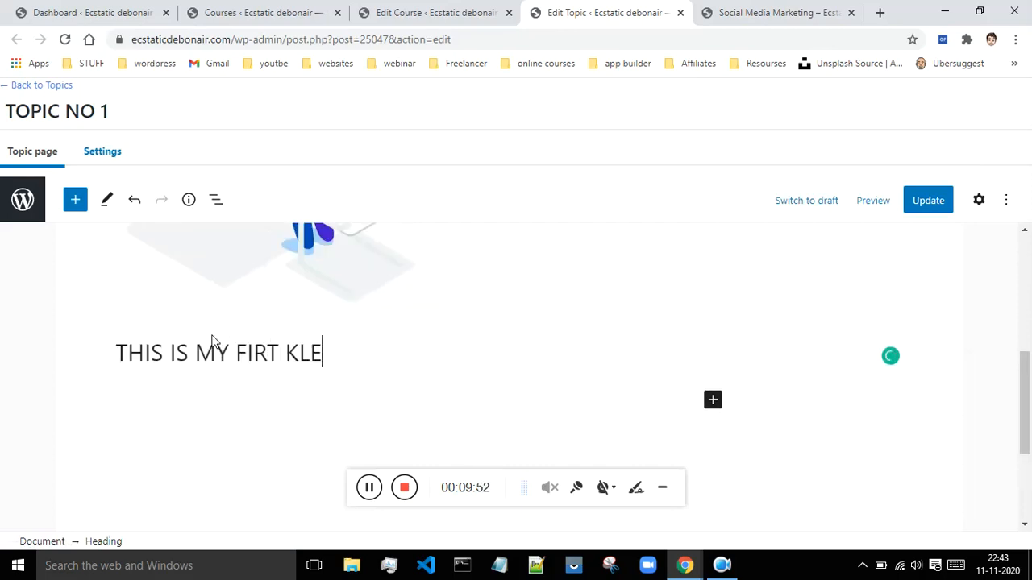
pyautogui.press('BackSpace')
pyautogui.press('BackSpace')
pyautogui.press('BackSpace')
pyautogui.press('BackSpace')
pyautogui.press('BackSpace')
pyautogui.write('ST LESSON')
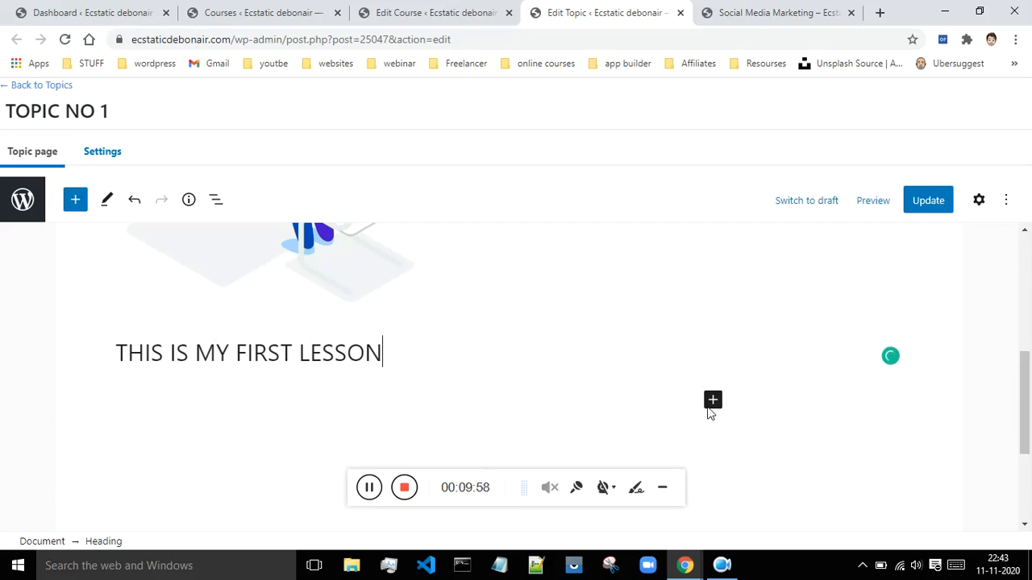
# Search the blocks for "PARA" and add a Paragraph block below the heading, with the text cursor in it.
pyautogui.click(713, 400)
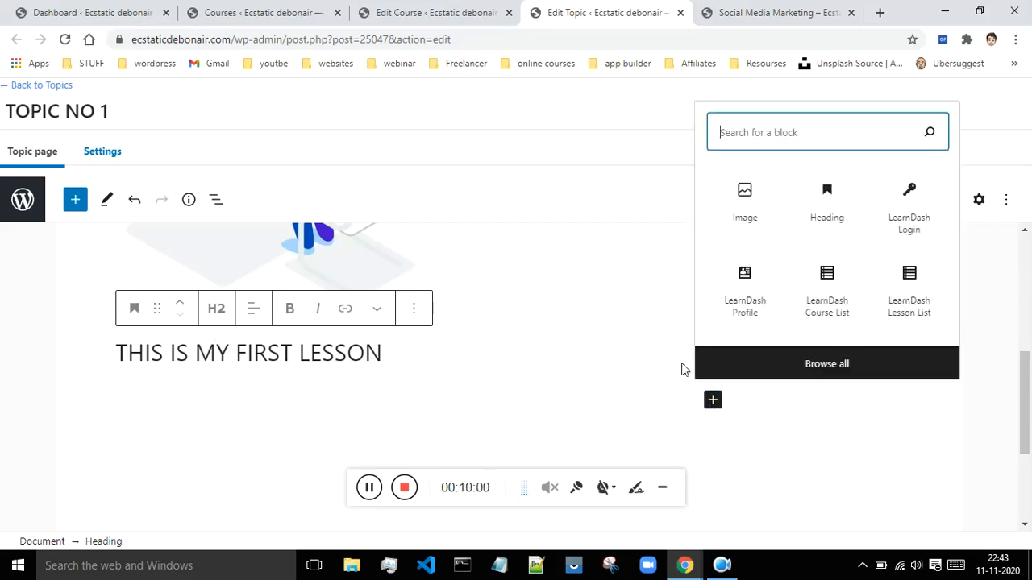
pyautogui.write('PARA')
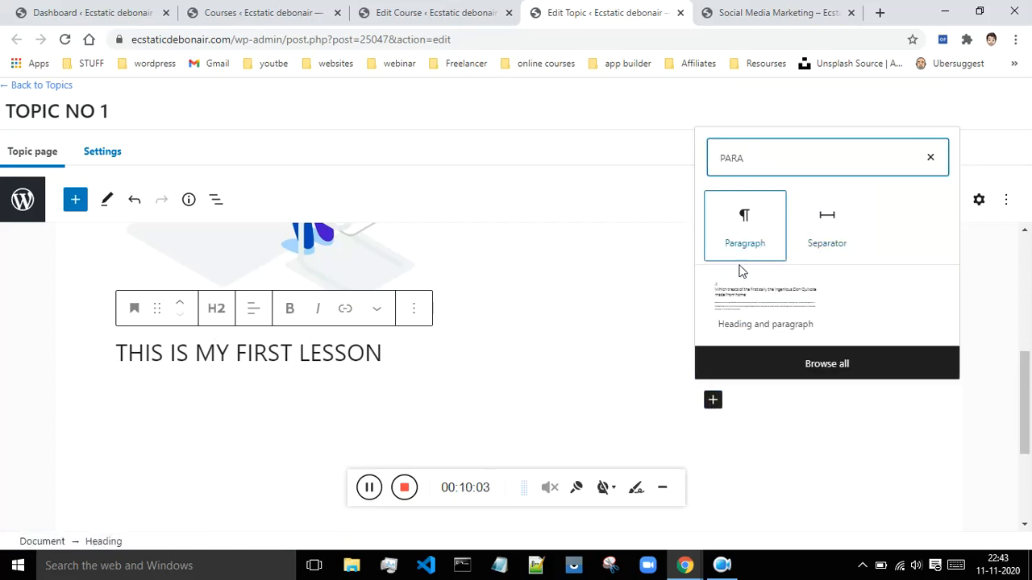
pyautogui.click(738, 248)
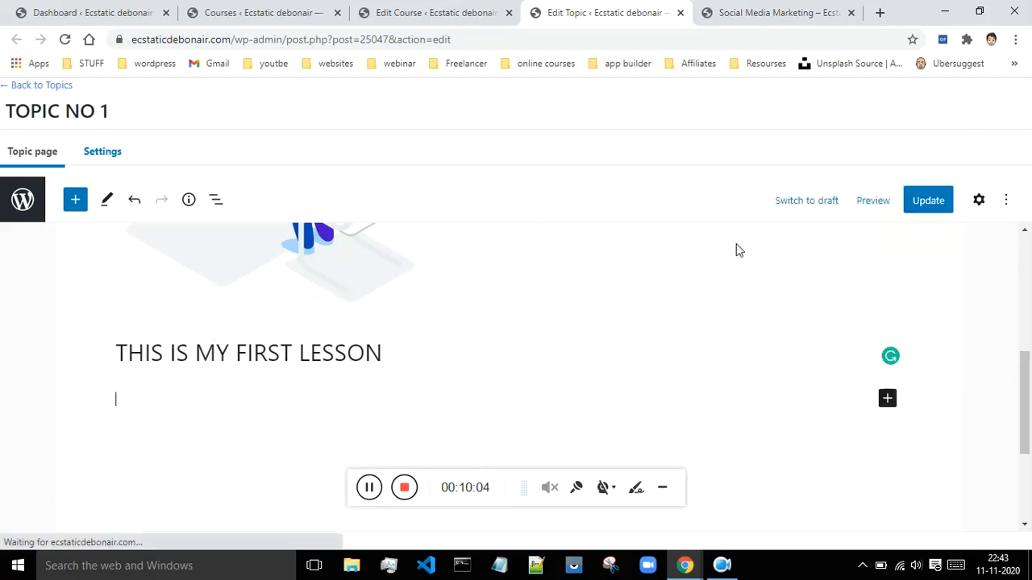
pyautogui.click(139, 406)
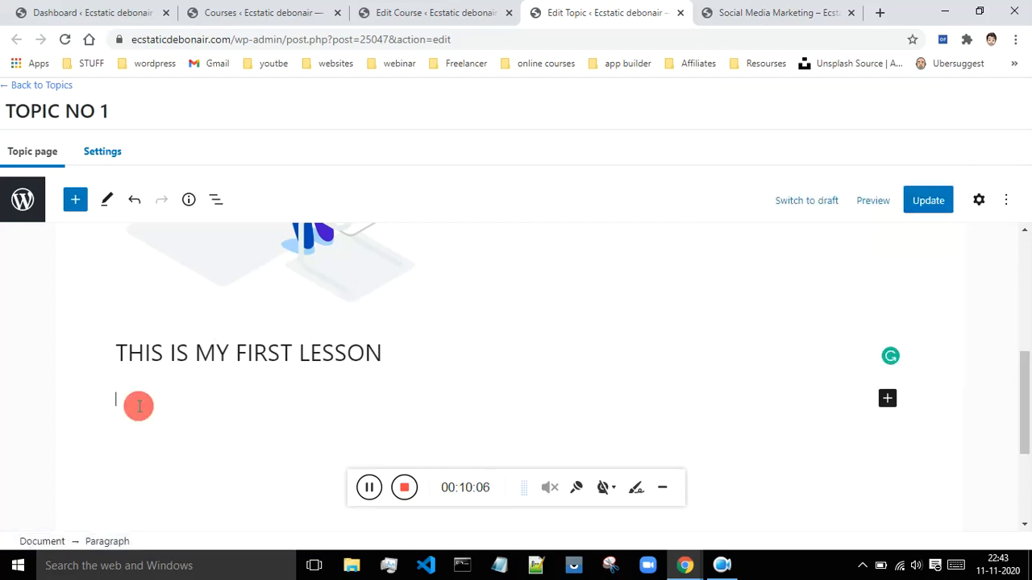
# Enter "THUS IS MY FIRST PARA" as the paragraph text and make all of it bold and italic.
pyautogui.write('THUS IS MY FIRST PARA')
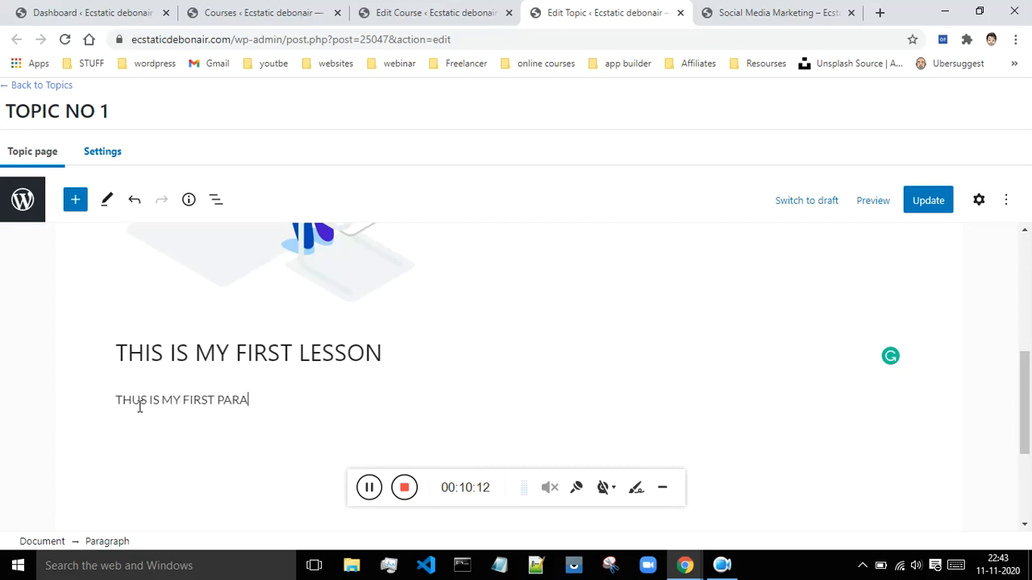
pyautogui.scroll(-2, 276, 372)
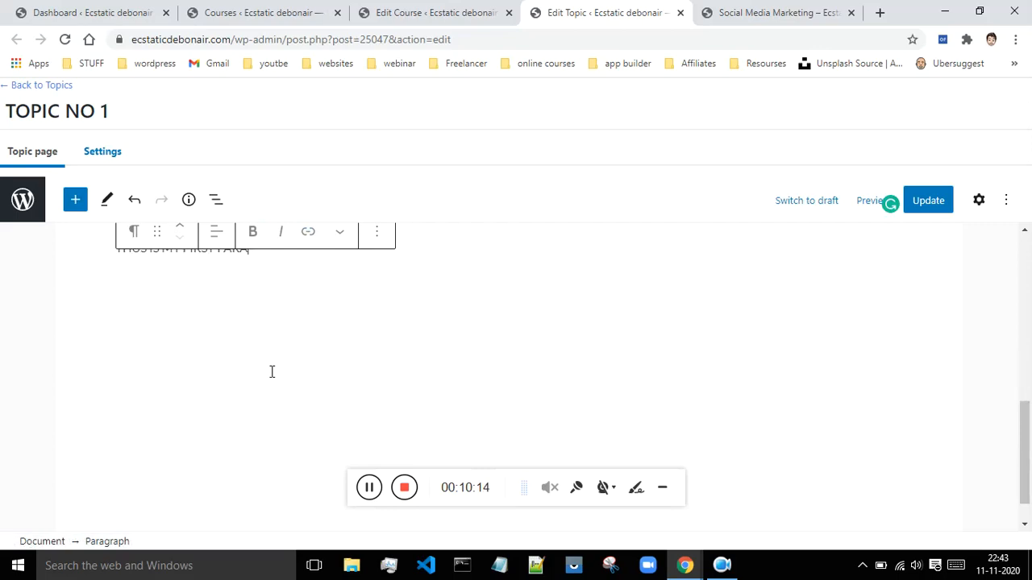
pyautogui.scroll(2, 229, 332)
pyautogui.scroll(1, 228, 331)
pyautogui.moveTo(260, 399); pyautogui.dragTo(93, 388)
pyautogui.click(250, 362)
pyautogui.click(281, 362)
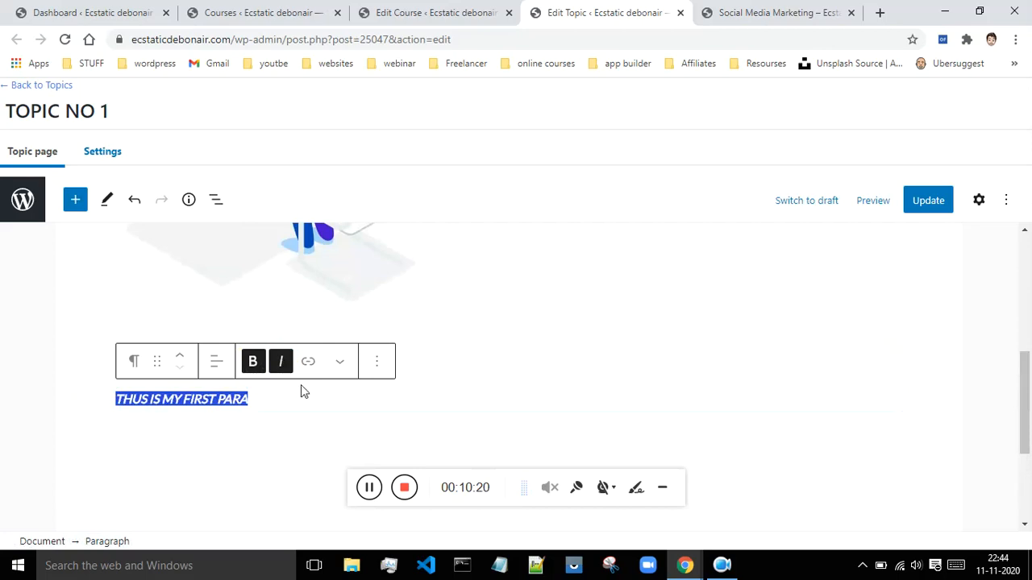
# Select the opening words of the paragraph and start adding a link to them.
pyautogui.click(267, 403)
pyautogui.moveTo(173, 395); pyautogui.dragTo(104, 398)
pyautogui.click(307, 362)
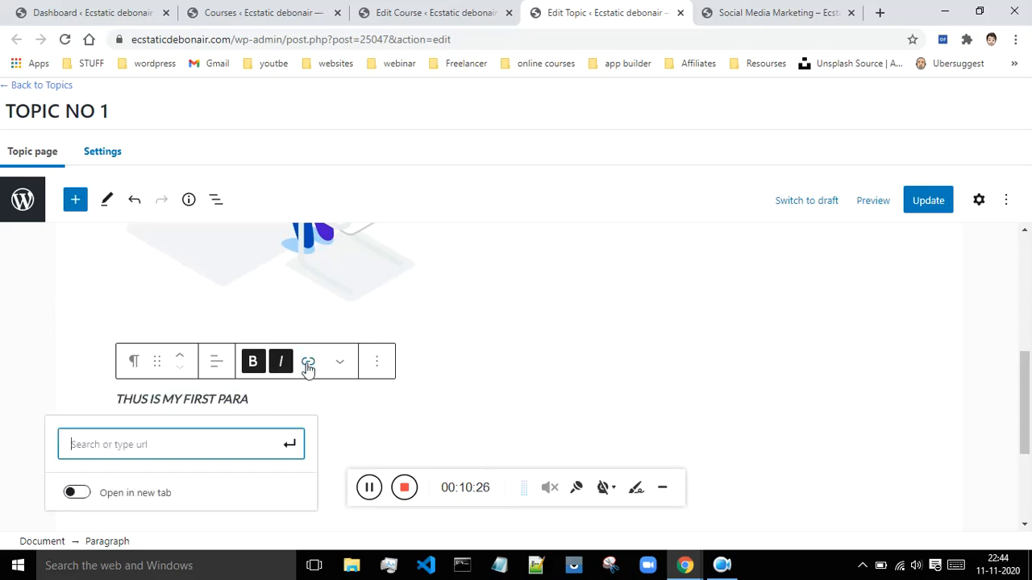
# Switch to File Explorer, open the "boostrap links" text file on the C: drive and copy the Alert video's URL.
pyautogui.click(350, 567)
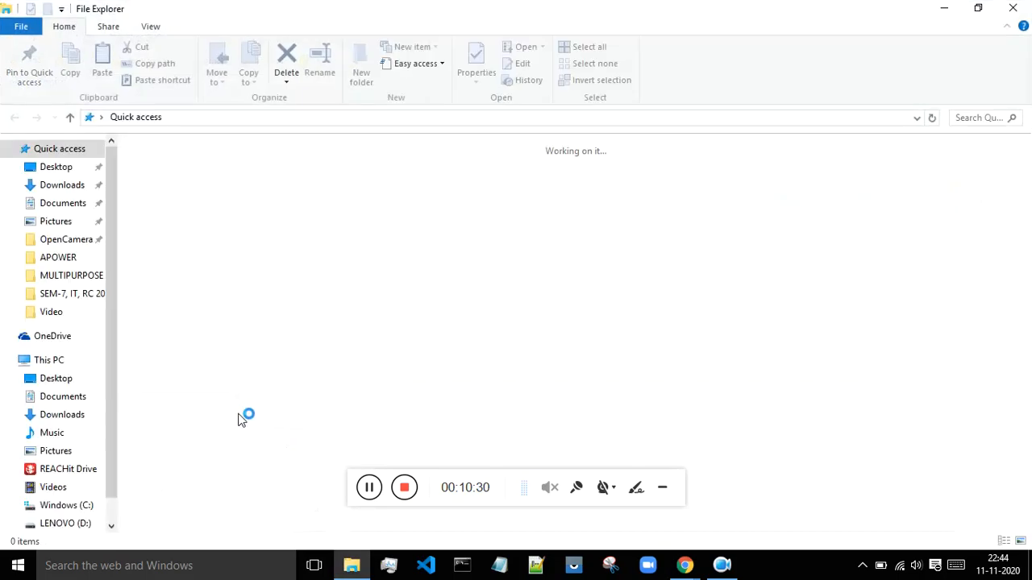
pyautogui.click(65, 504)
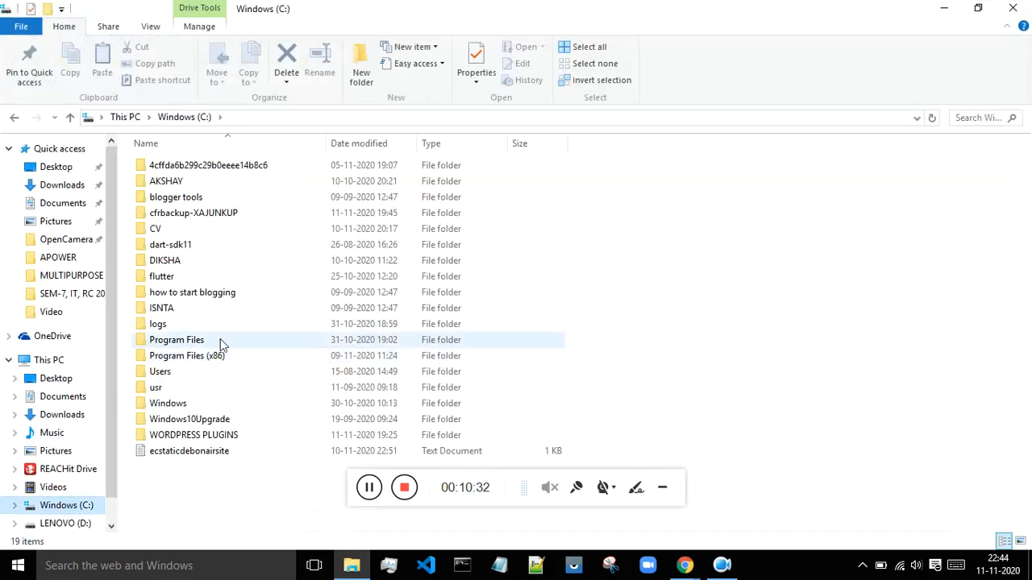
pyautogui.doubleClick(203, 185)
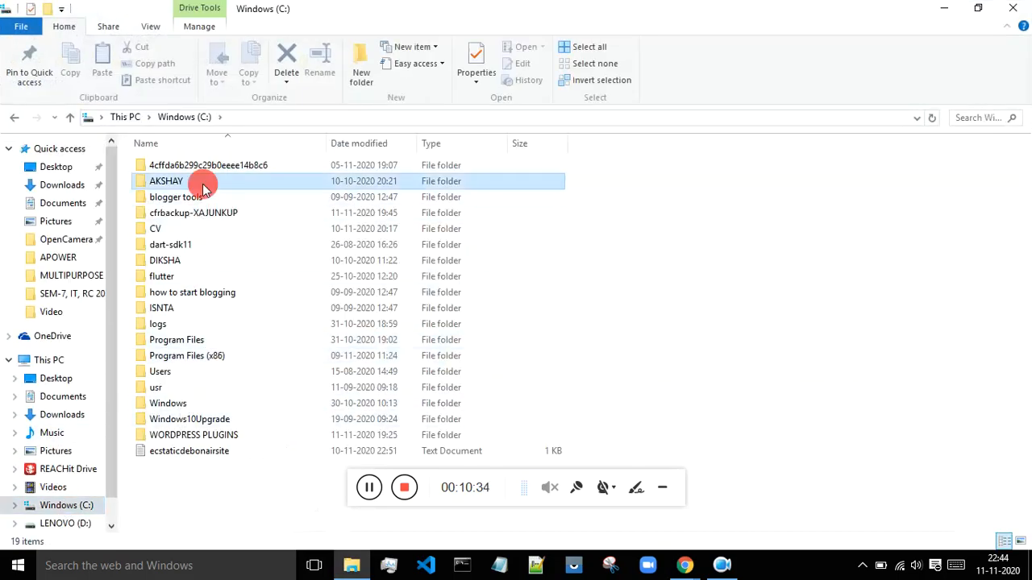
pyautogui.doubleClick(172, 407)
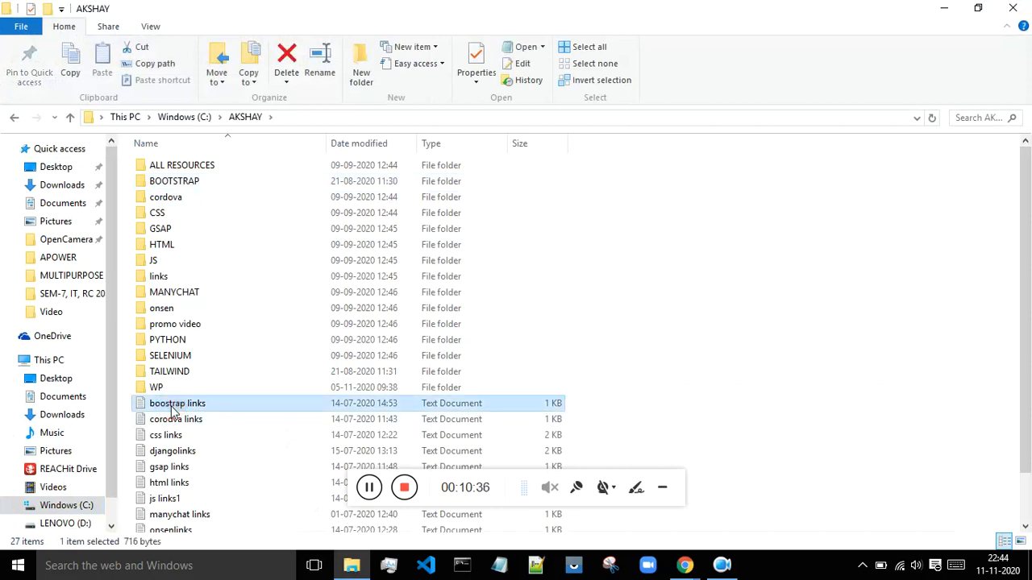
pyautogui.moveTo(253, 182); pyautogui.dragTo(69, 175)
pyautogui.hotkey('ctrl', 'c')
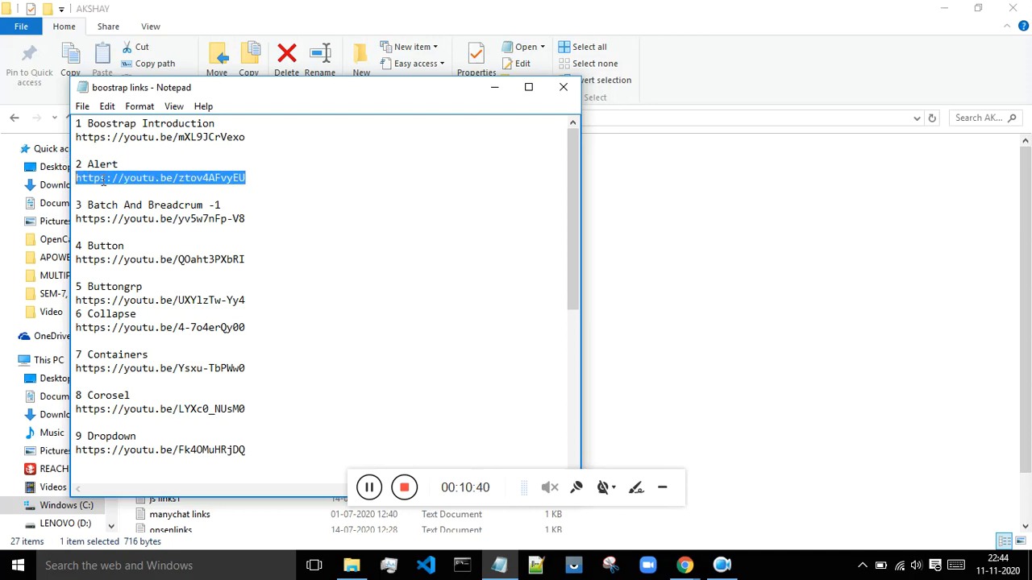
pyautogui.click(684, 565)
pyautogui.click(613, 486)
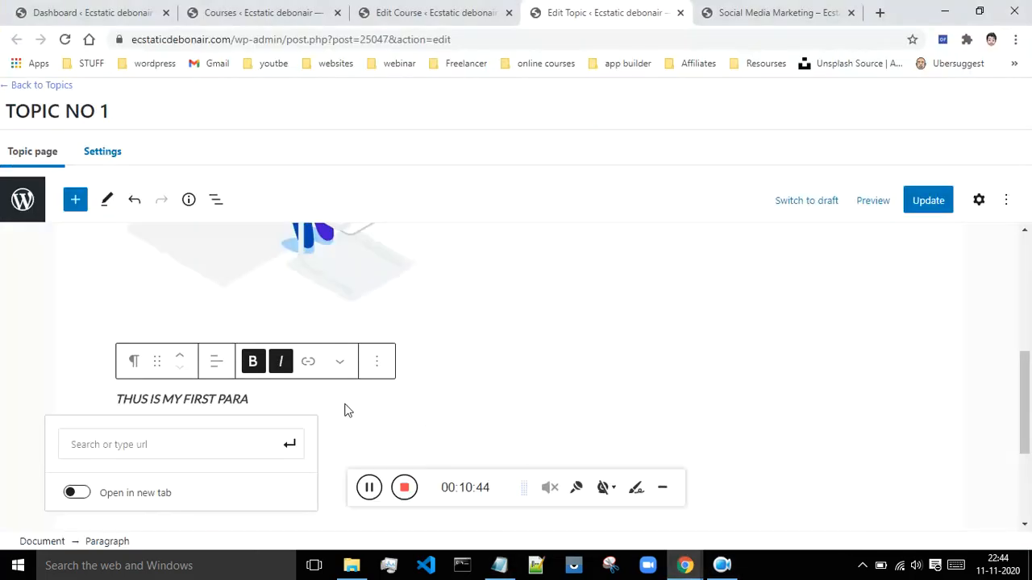
pyautogui.click(199, 442)
pyautogui.hotkey('ctrl', 'v')
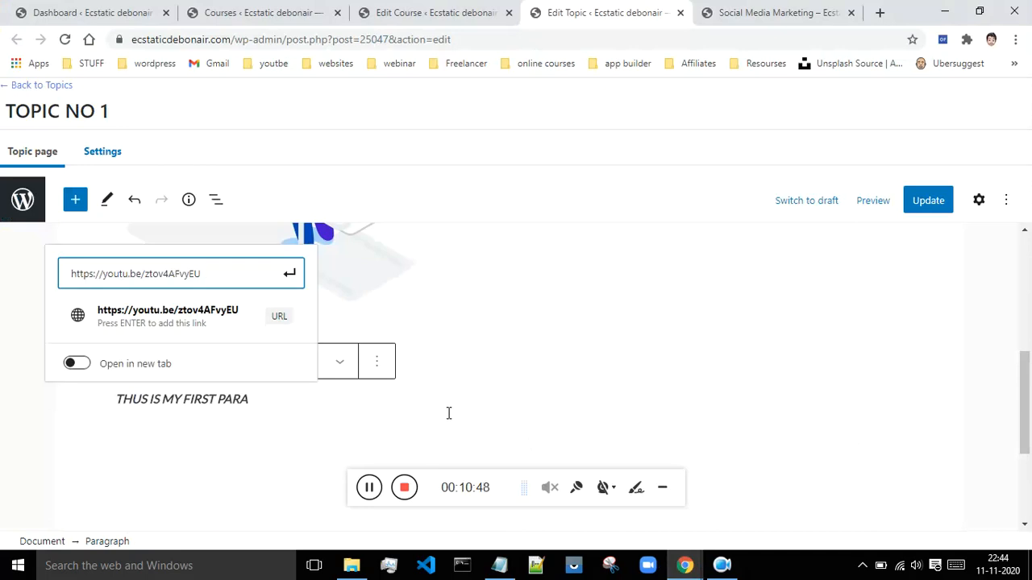
pyautogui.click(76, 364)
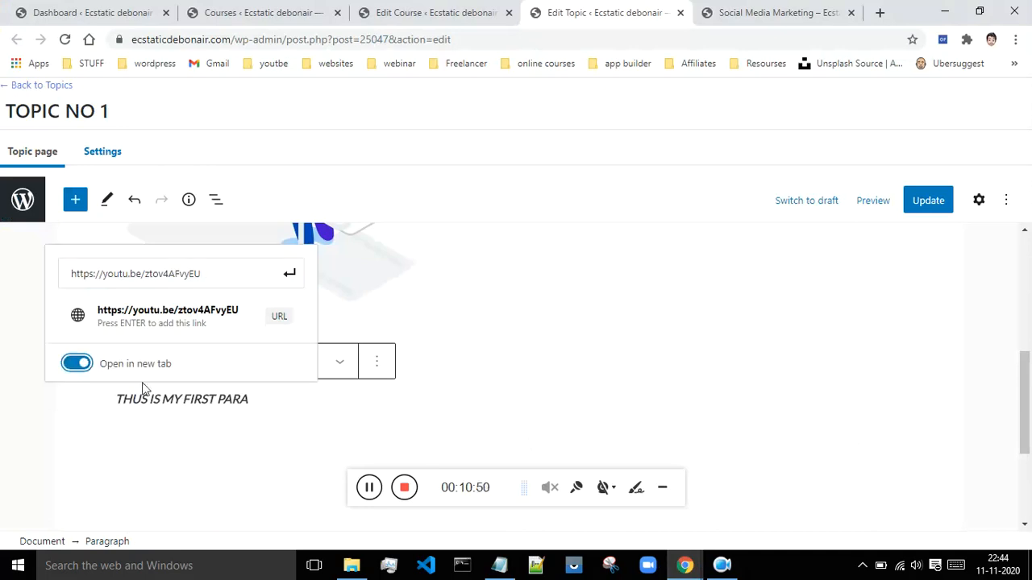
pyautogui.click(73, 369)
pyautogui.click(76, 363)
pyautogui.click(470, 428)
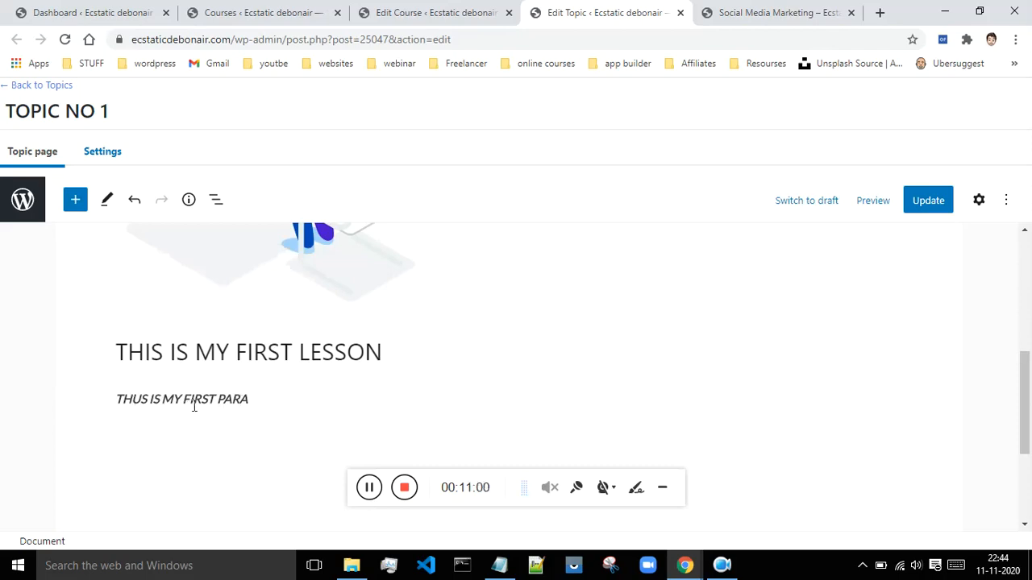
# Search the blocks for "YOUTUBE" and add a YouTube embed block below the paragraph.
pyautogui.click(272, 403)
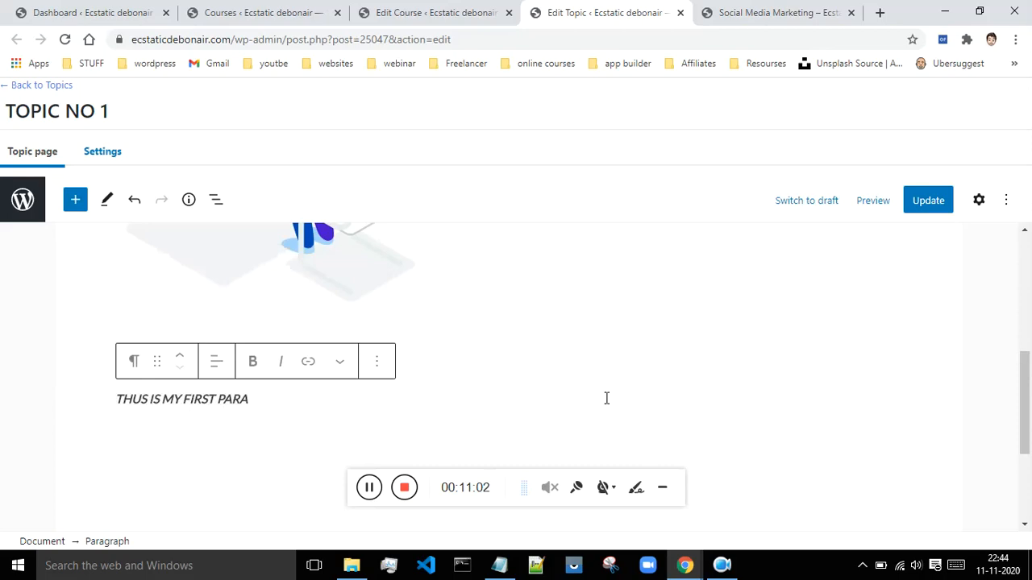
pyautogui.scroll(-1, 636, 395)
pyautogui.scroll(-2, 613, 350)
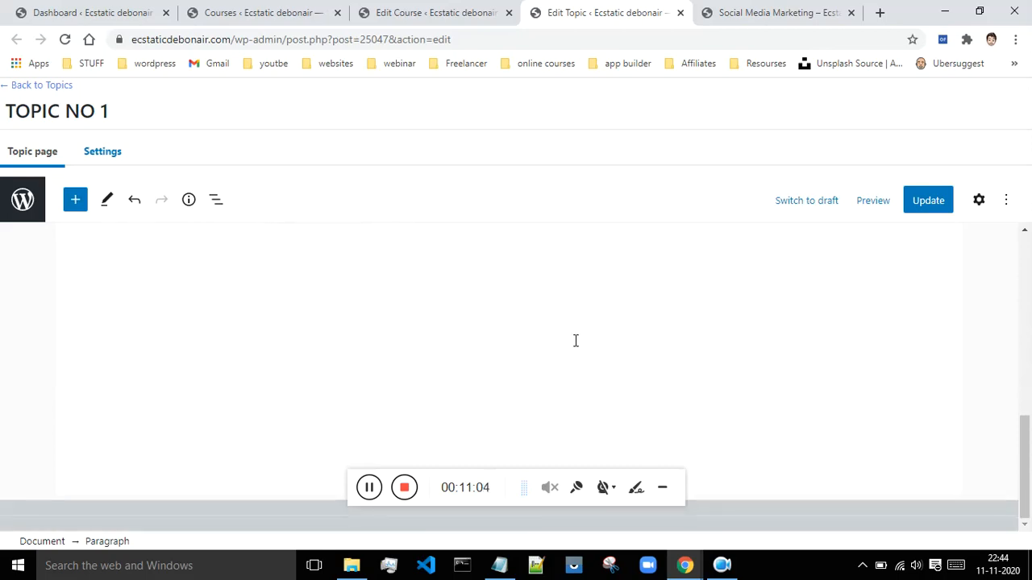
pyautogui.scroll(3, 253, 332)
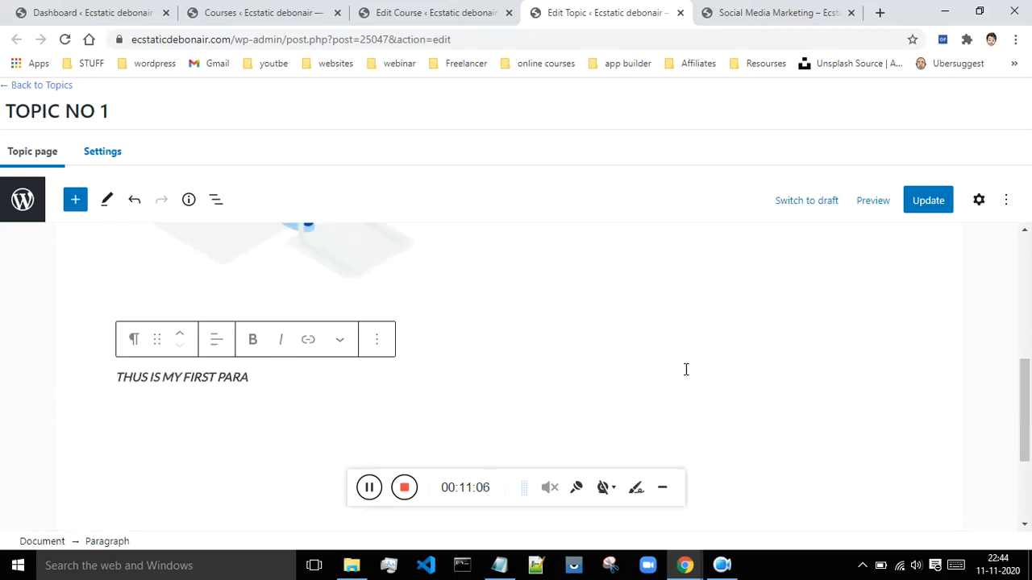
pyautogui.scroll(2, 806, 395)
pyautogui.scroll(-4, 860, 387)
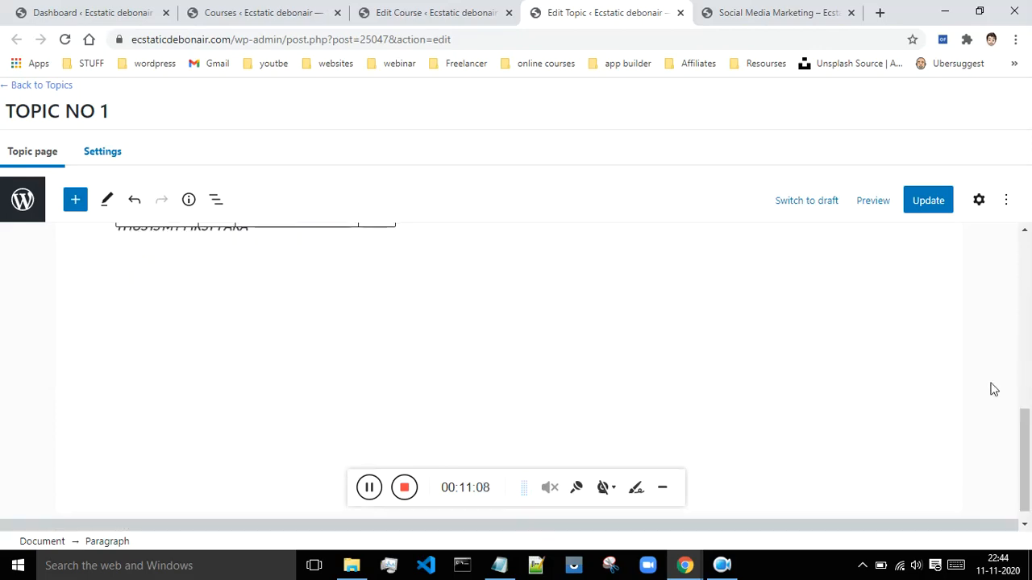
pyautogui.click(74, 200)
pyautogui.click(79, 258)
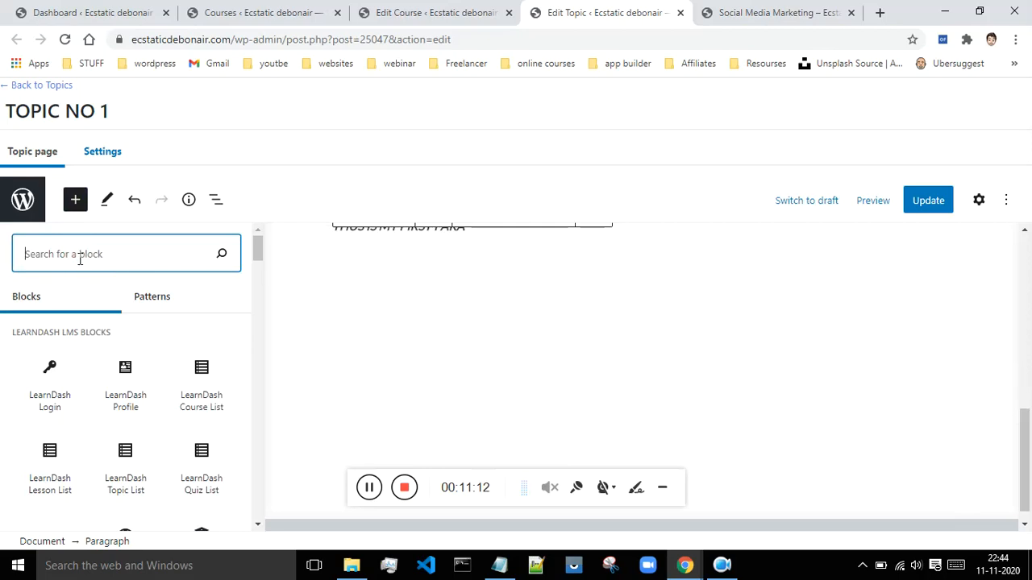
pyautogui.write('YOUTUBE')
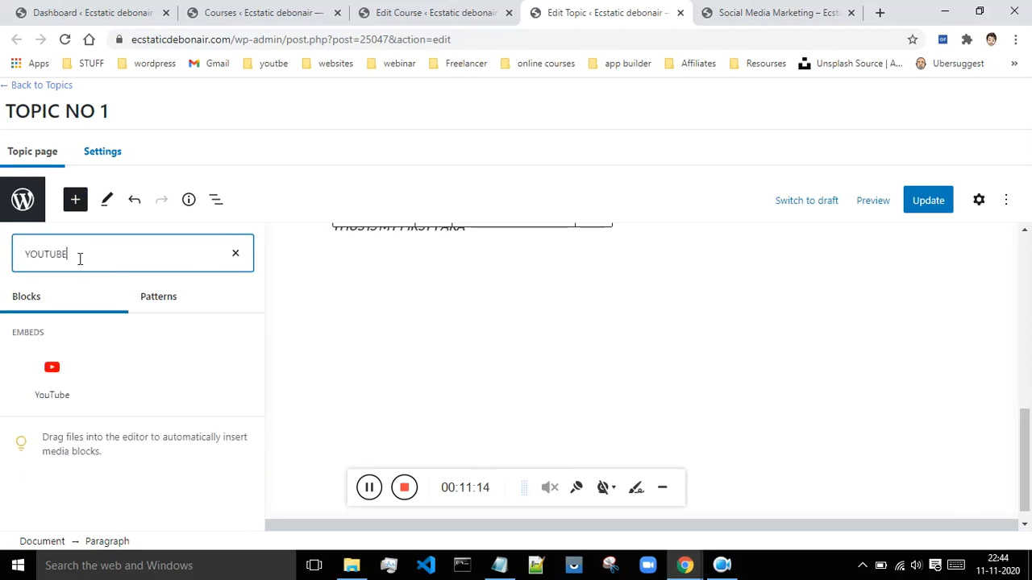
pyautogui.moveTo(50, 372)
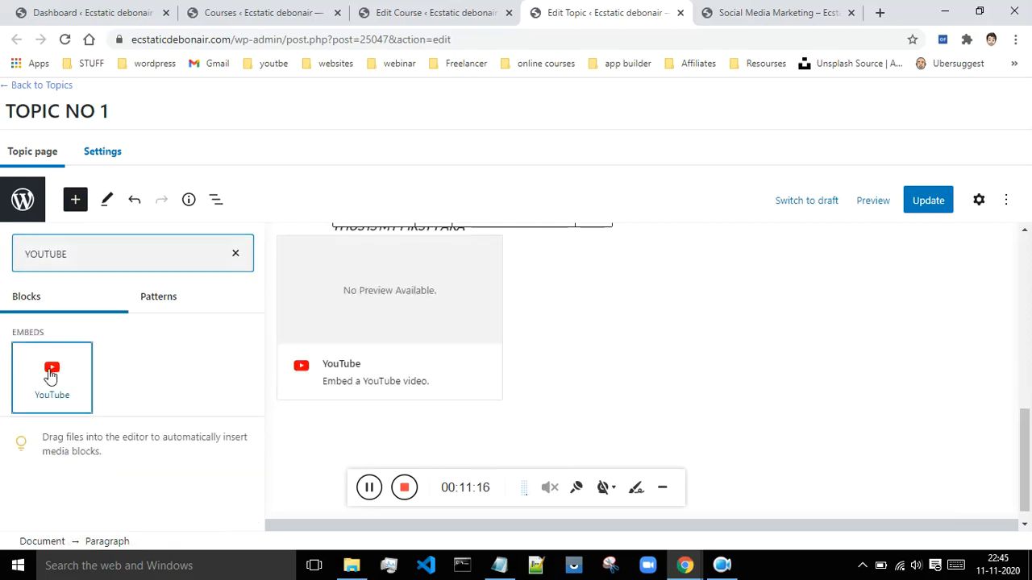
pyautogui.click(50, 373)
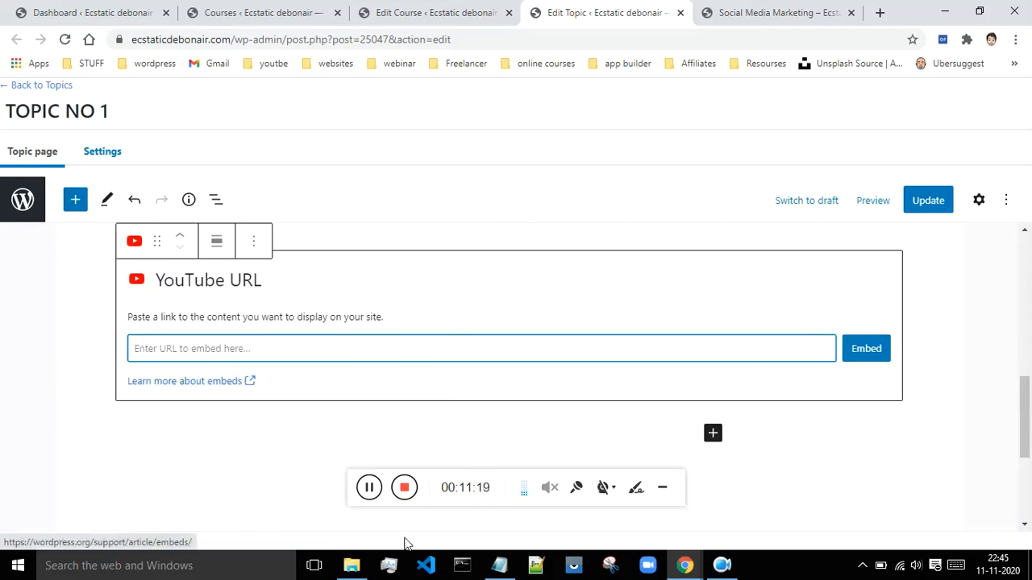
pyautogui.click(499, 565)
pyautogui.moveTo(253, 219); pyautogui.dragTo(72, 212)
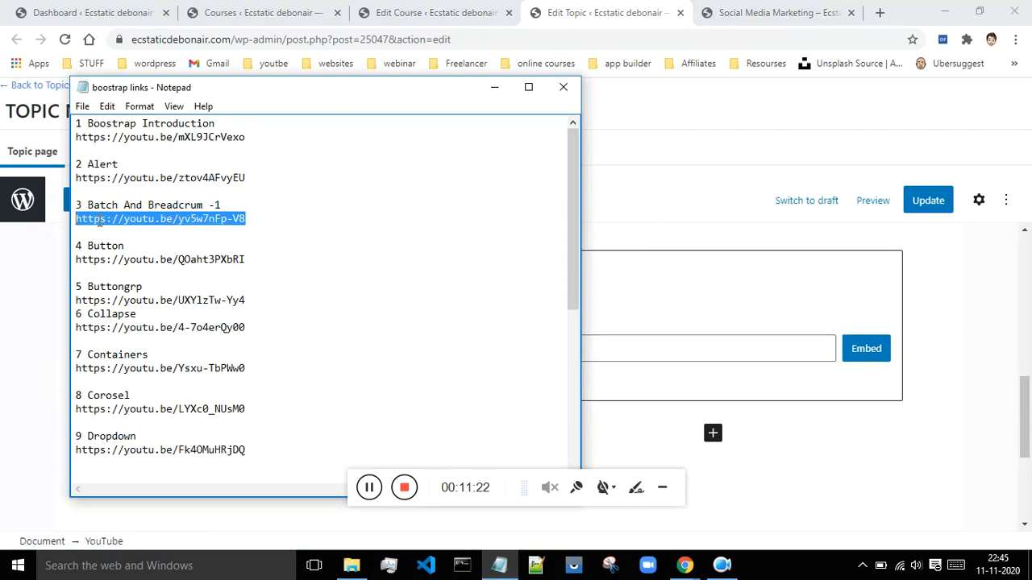
pyautogui.click(650, 280)
pyautogui.click(259, 349)
pyautogui.write('https://youtu.be/yv5w7nFp-T8')
pyautogui.click(875, 360)
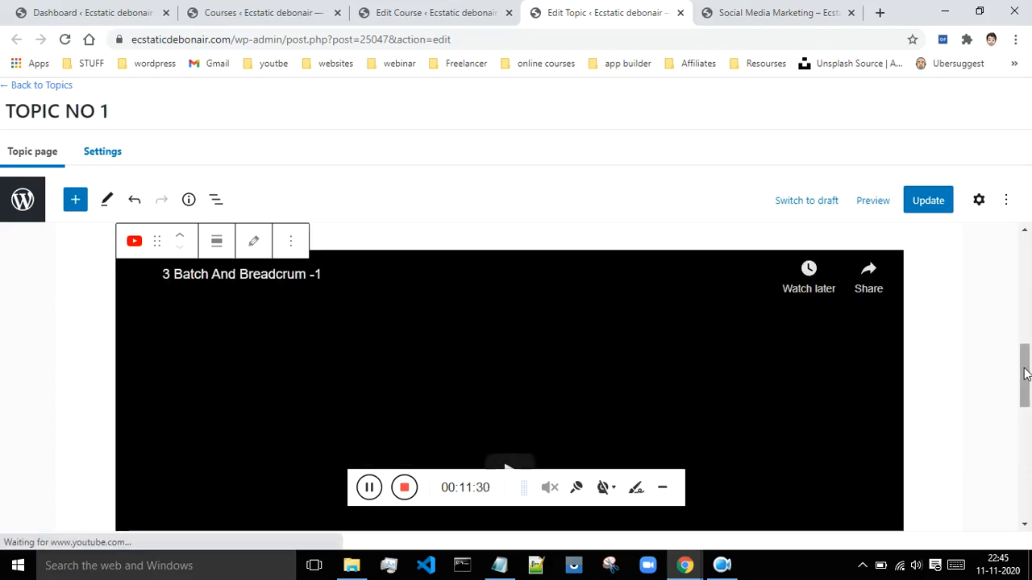
# Caption the embedded video "THIS IS MY YOUTBE VIDEO".
pyautogui.moveTo(1025, 372); pyautogui.dragTo(1025, 447)
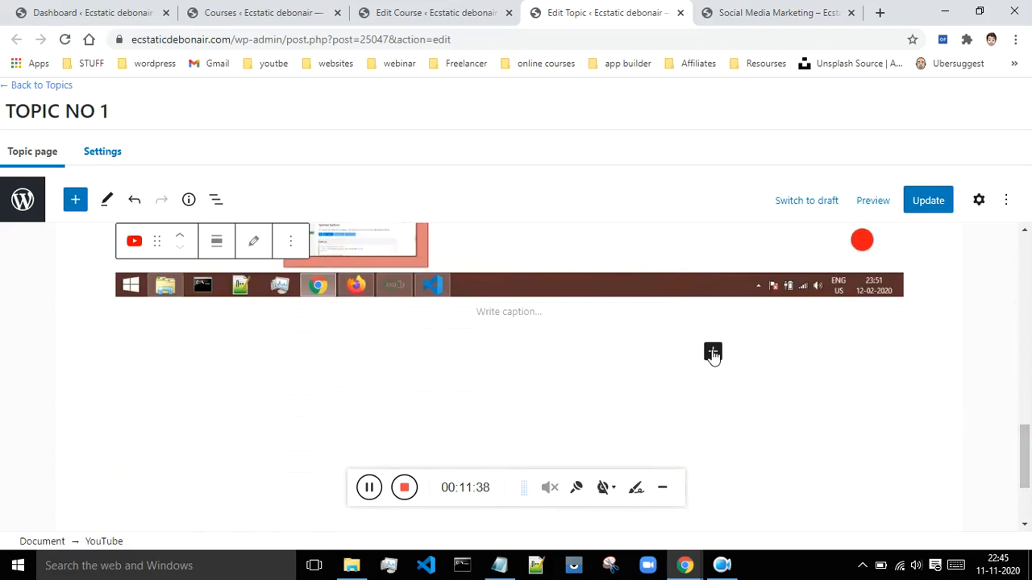
pyautogui.click(518, 313)
pyautogui.write('T')
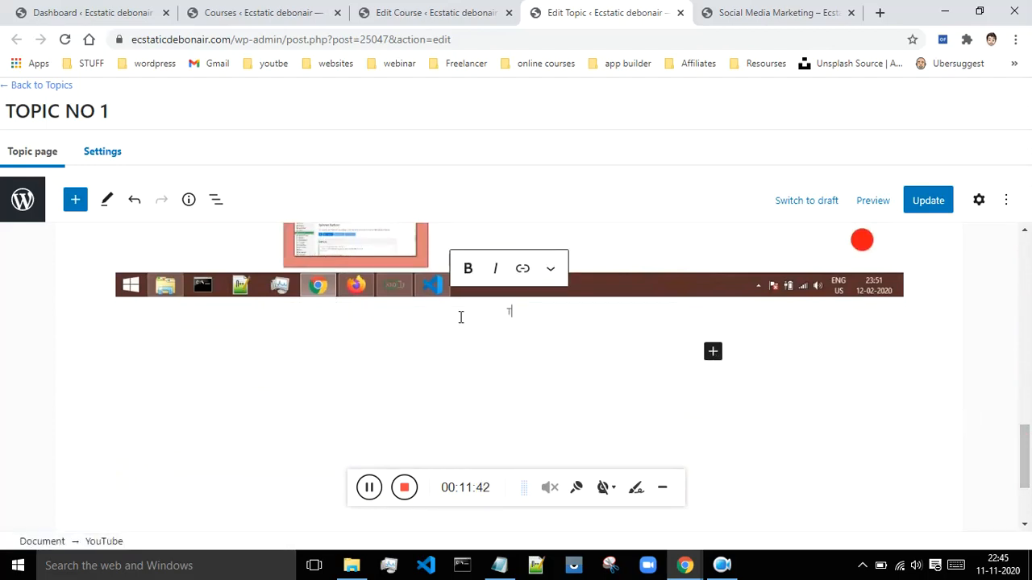
pyautogui.press('BackSpace')
pyautogui.press('BackSpace')
pyautogui.write('IS MY VI')
pyautogui.press('BackSpace')
pyautogui.press('BackSpace')
pyautogui.write('YOUTBE VIDEO')
pyautogui.click(895, 384)
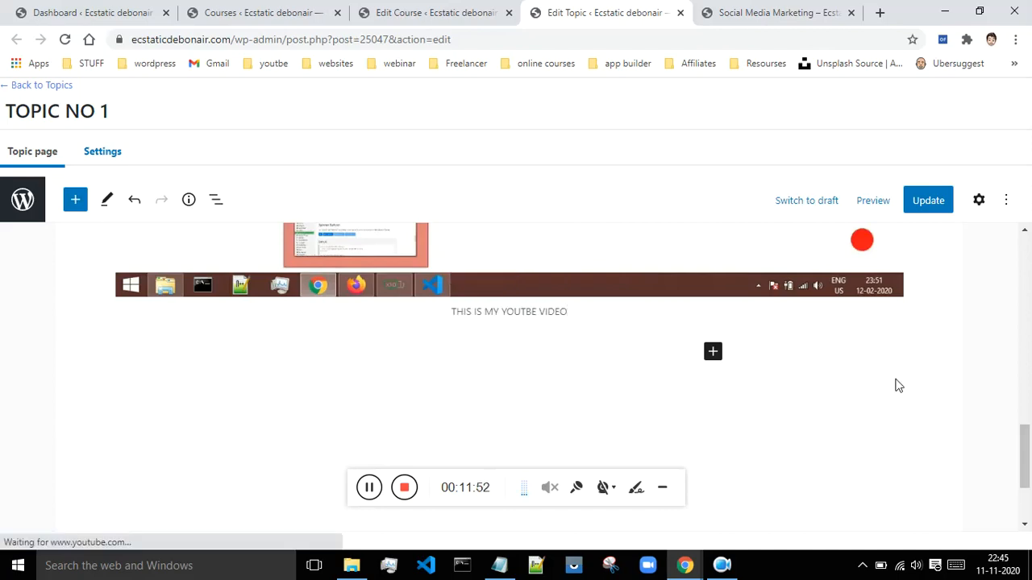
pyautogui.scroll(-1, 938, 370)
pyautogui.click(714, 279)
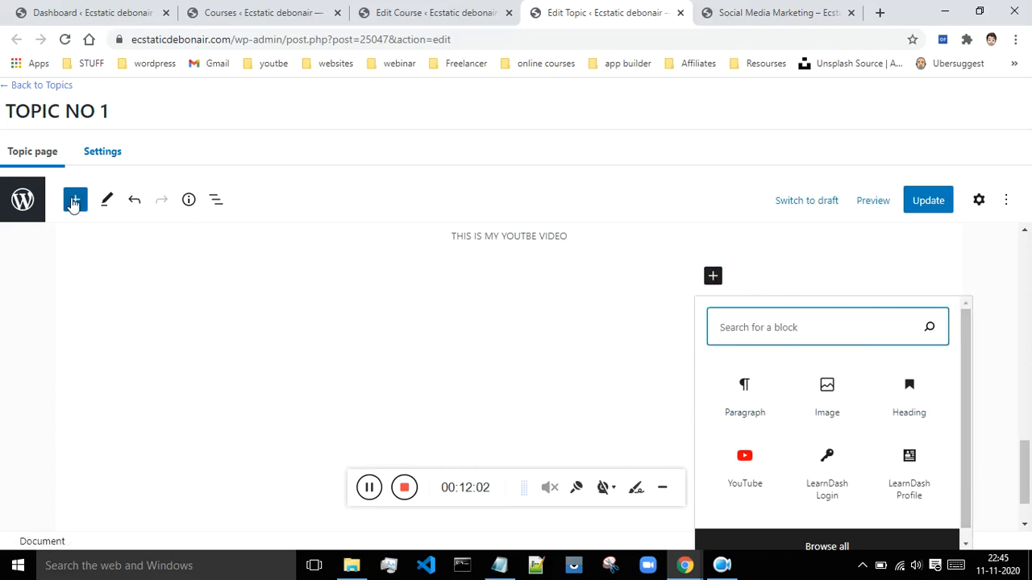
pyautogui.click(983, 267)
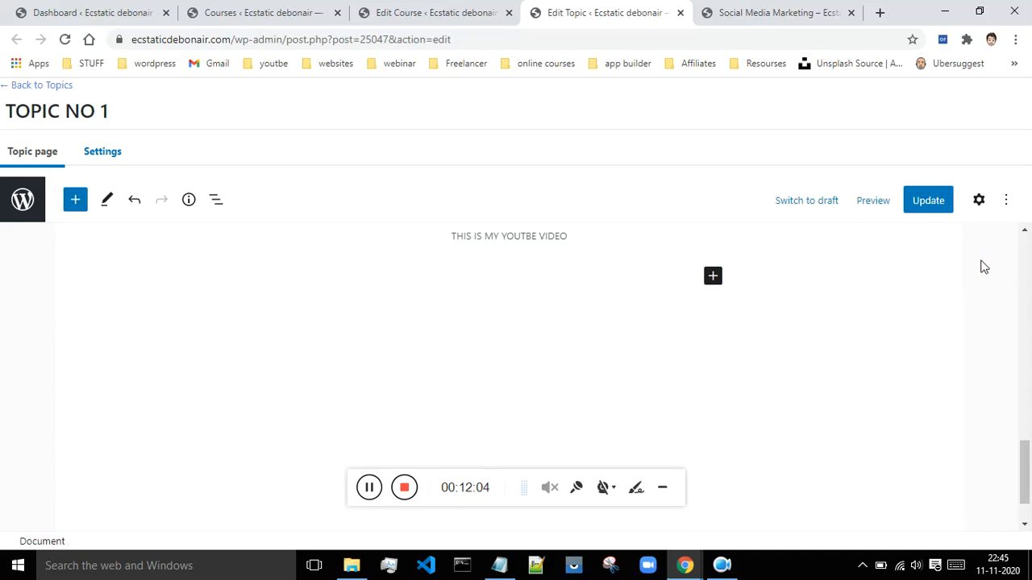
# Update the topic and reload the Social Media Marketing course page.
pyautogui.click(931, 211)
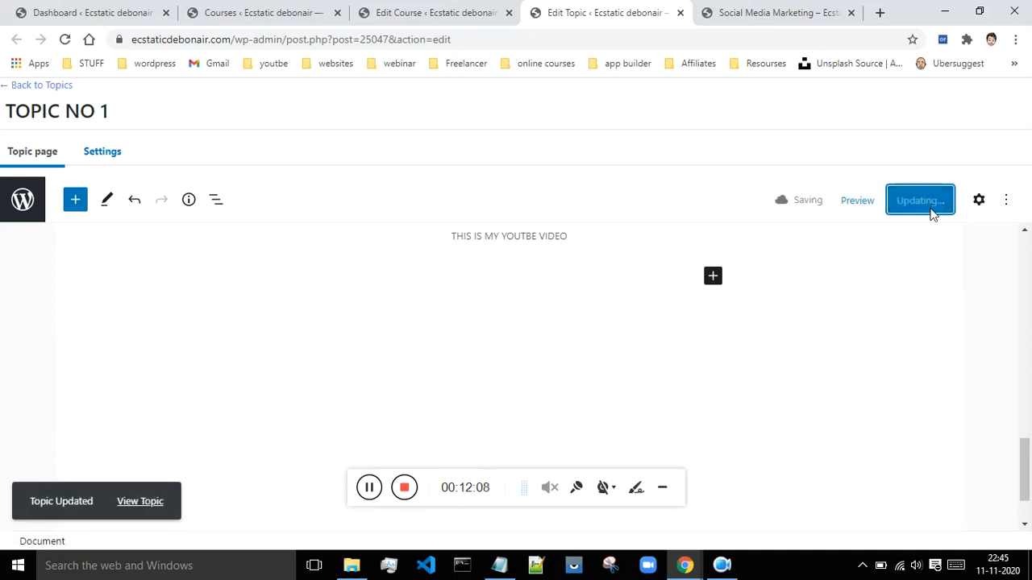
pyautogui.click(745, 8)
pyautogui.click(61, 46)
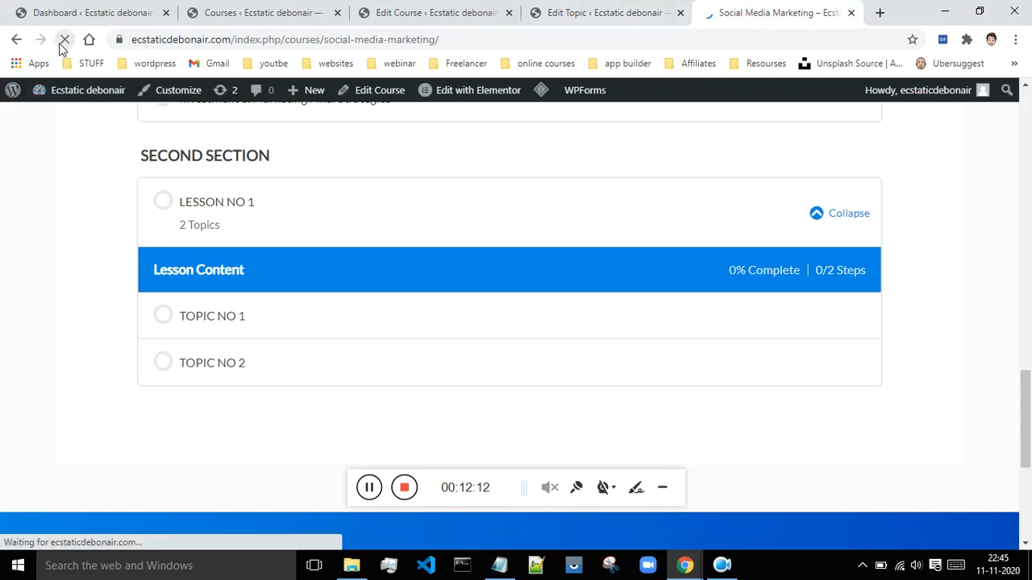
pyautogui.click(366, 488)
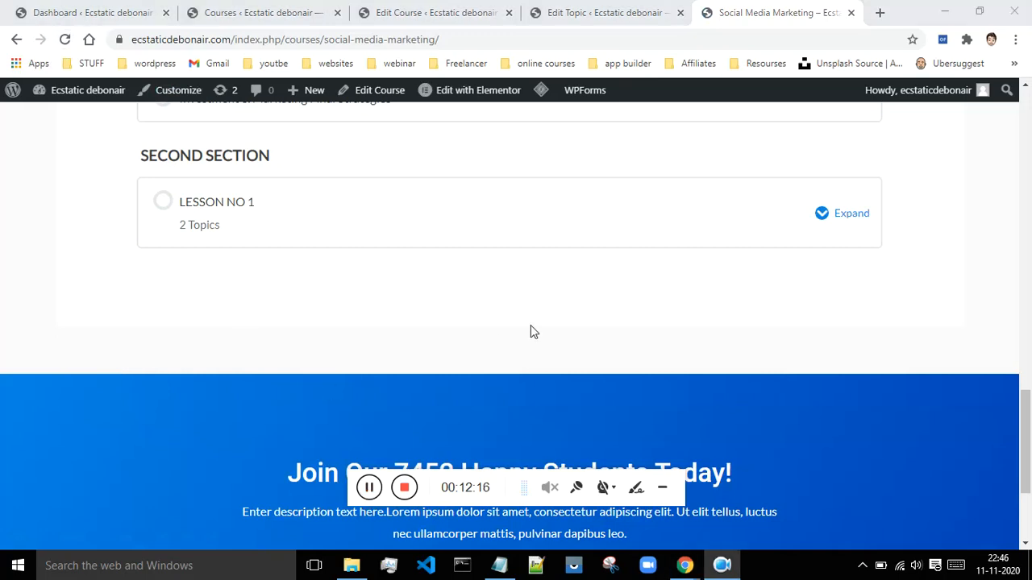
# Expand LESSON NO 1 in the SECOND SECTION and open TOPIC NO 1 to review its published content.
pyautogui.click(819, 224)
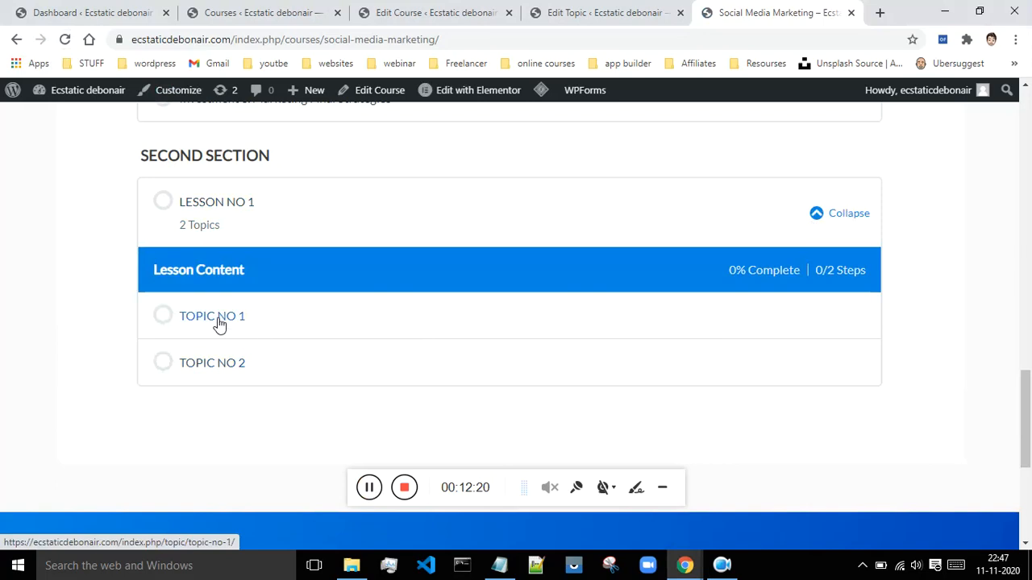
pyautogui.click(215, 317)
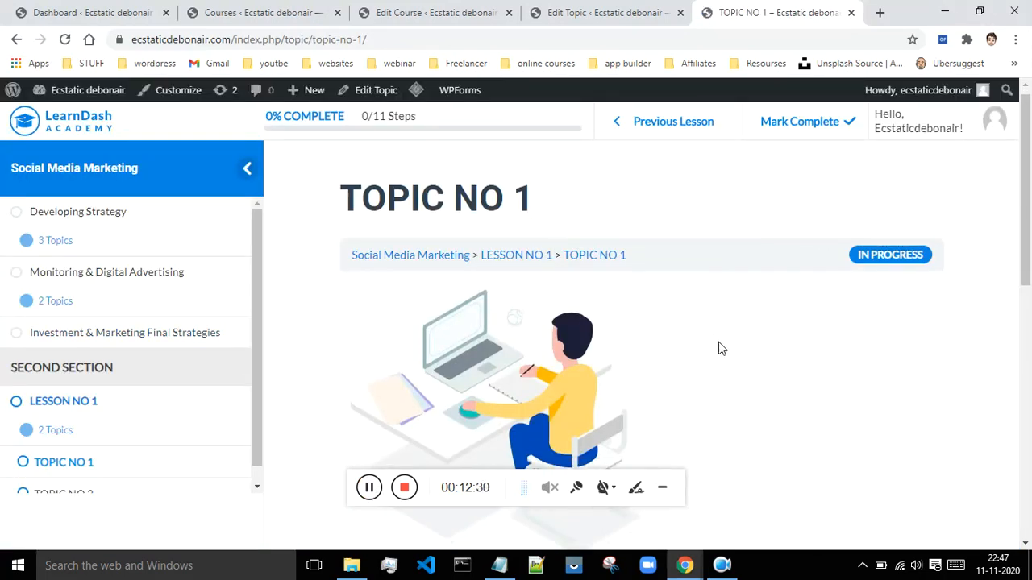
pyautogui.scroll(-1, 710, 335)
pyautogui.scroll(-3, 500, 274)
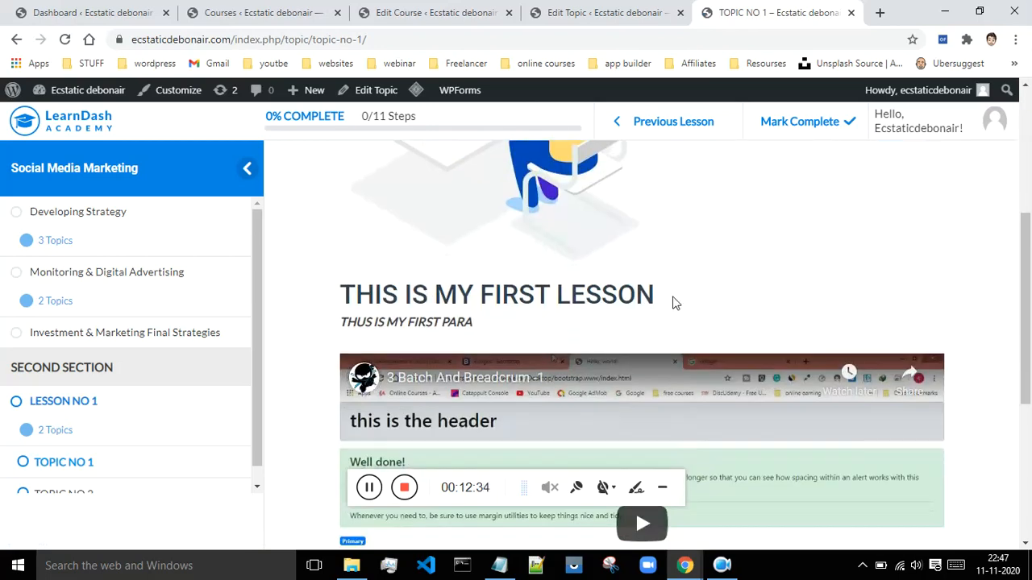
pyautogui.scroll(-3, 395, 347)
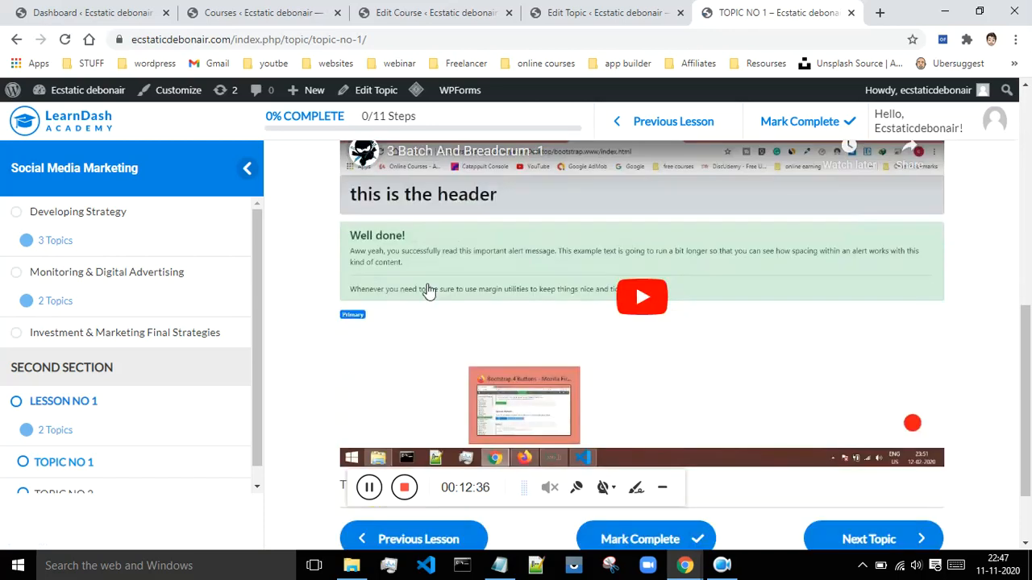
# Review the embedded video and caption in TOPIC NO 1 and mark the topic complete.
pyautogui.scroll(-1, 574, 277)
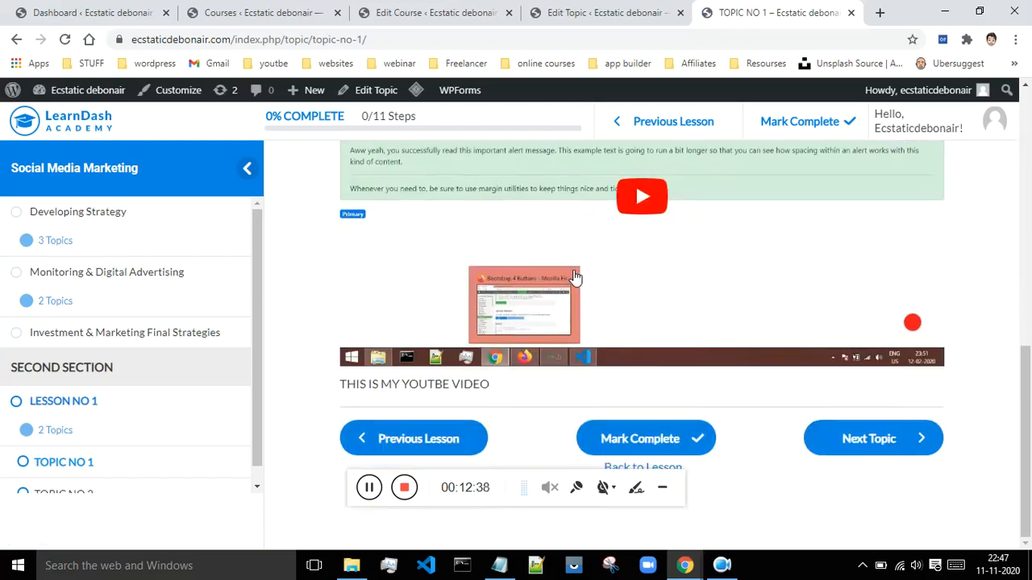
pyautogui.scroll(2, 586, 345)
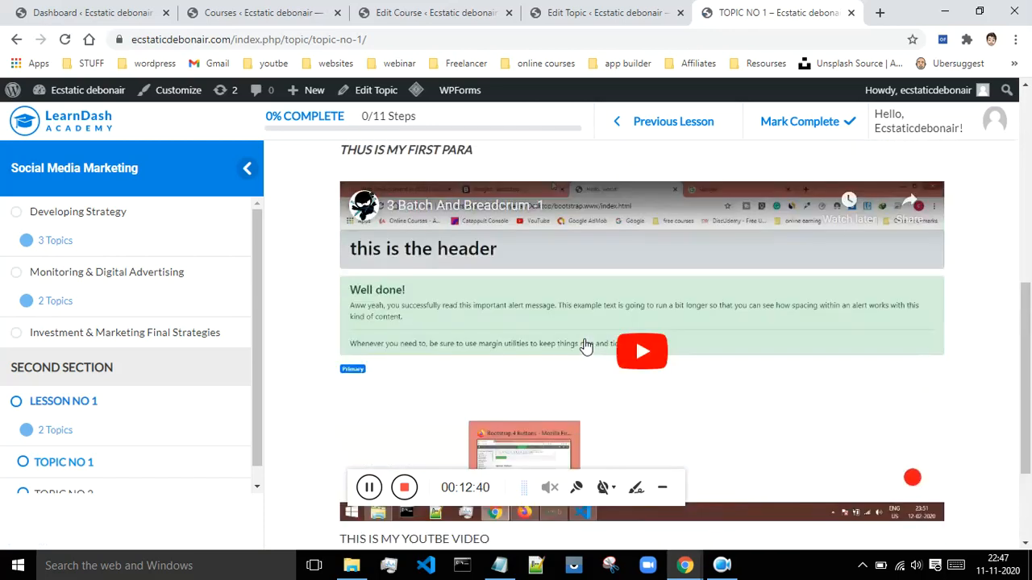
pyautogui.scroll(5, 503, 295)
pyautogui.scroll(-5, 673, 299)
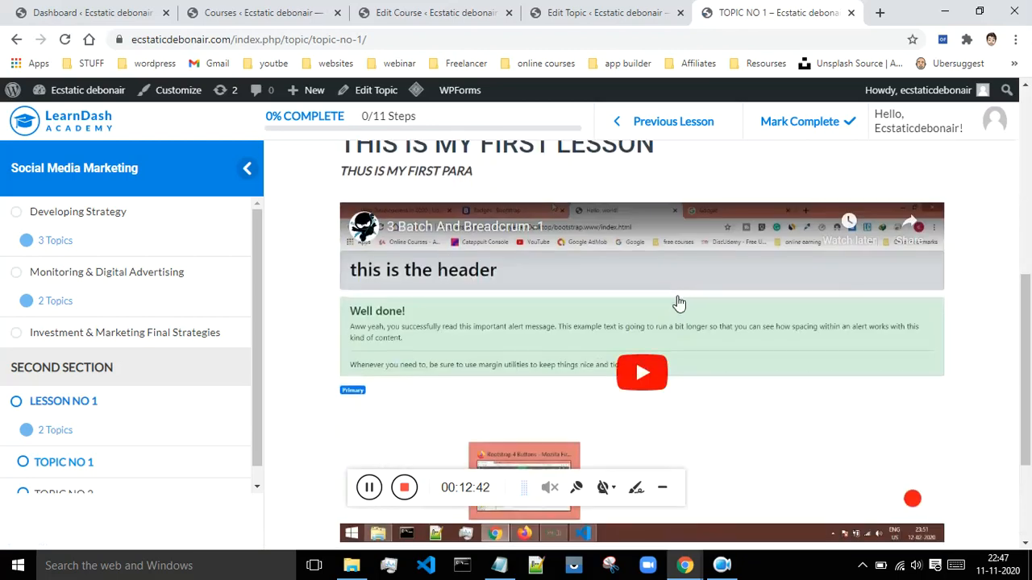
pyautogui.scroll(-2, 675, 301)
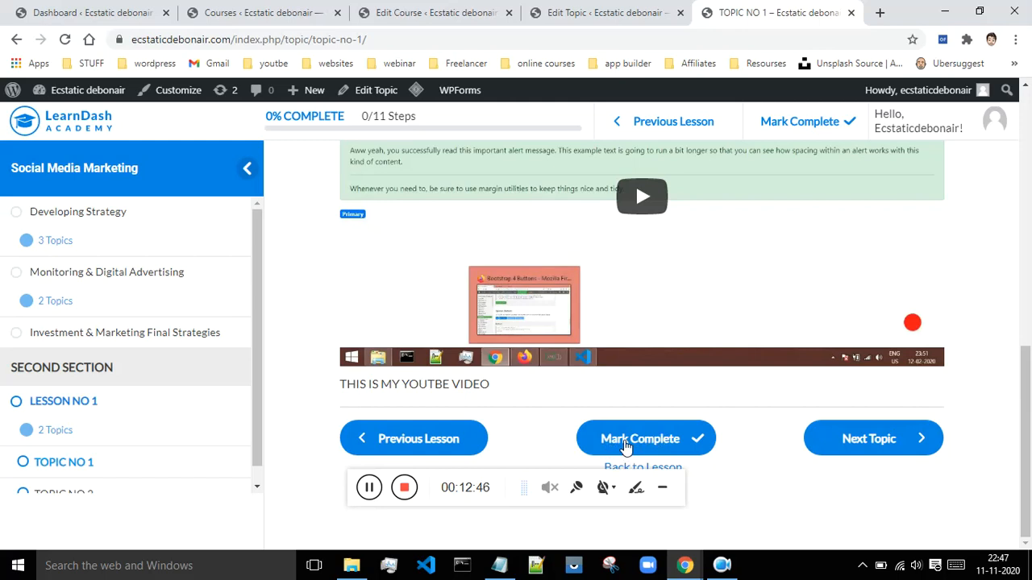
pyautogui.click(673, 446)
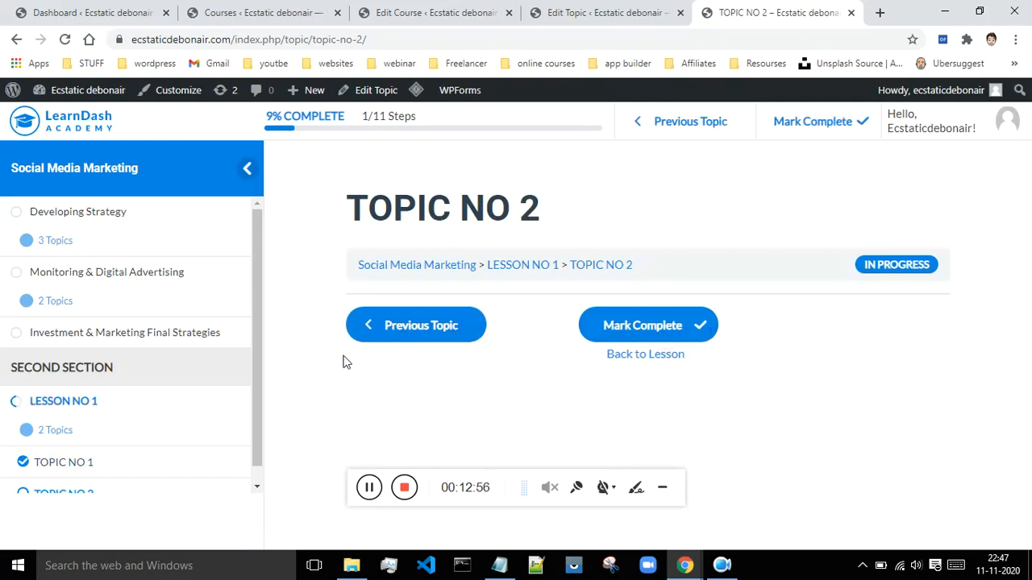
# Examine the course completion percentage and the lesson outline on the TOPIC NO 2 page.
pyautogui.scroll(-1, 129, 405)
pyautogui.click(97, 478)
pyautogui.moveTo(266, 116); pyautogui.dragTo(334, 115)
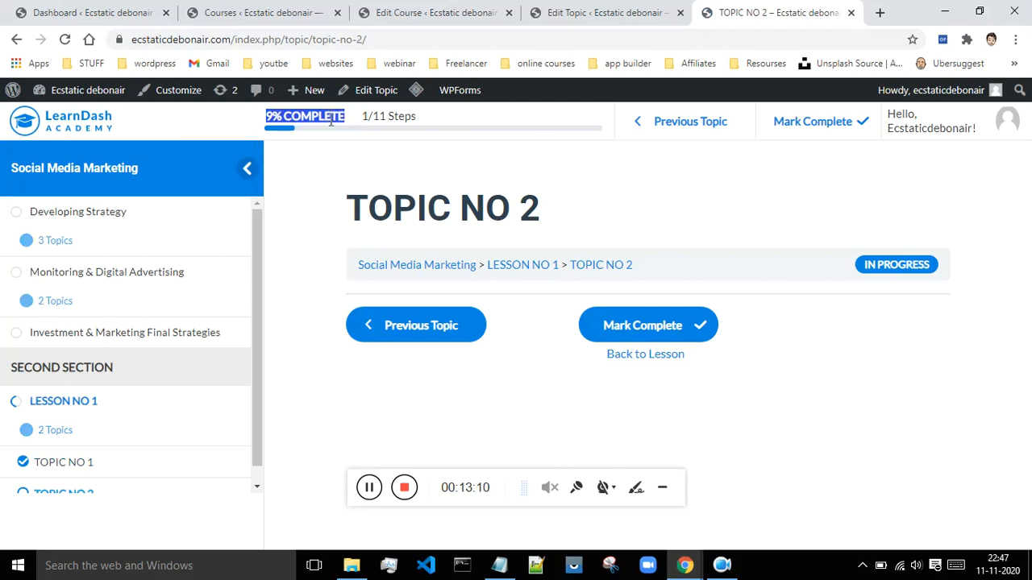
pyautogui.click(562, 177)
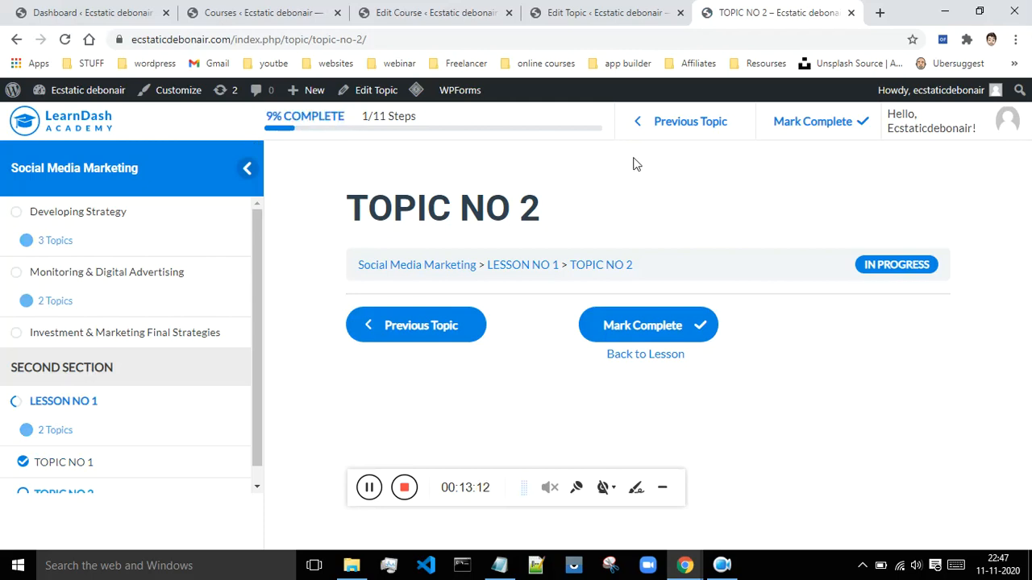
pyautogui.moveTo(261, 269); pyautogui.dragTo(265, 242)
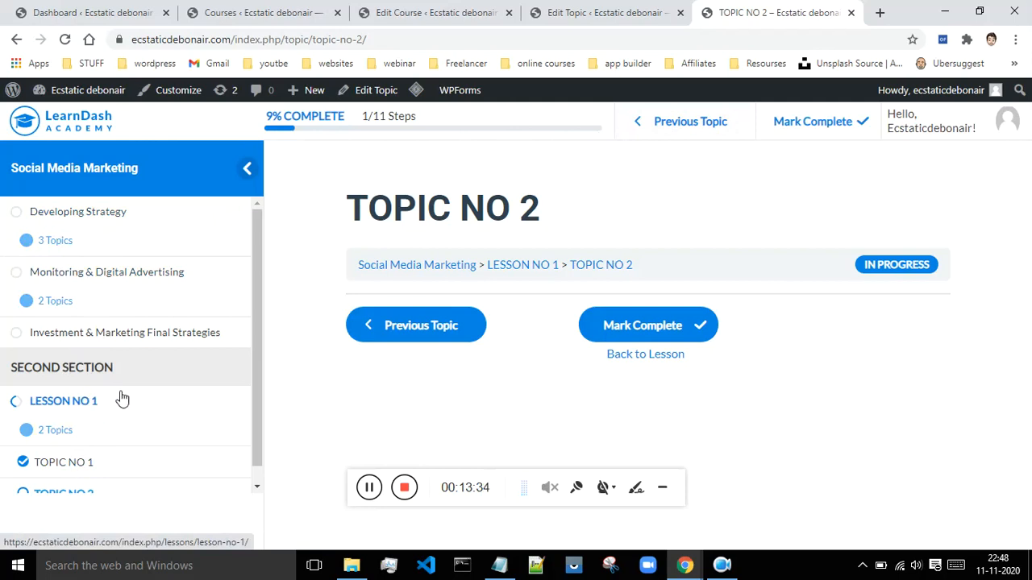
# Add a quiz named "MY FIRST QUIZ" to LESSON NO 1 in the Social Media Marketing course builder.
pyautogui.click(573, 8)
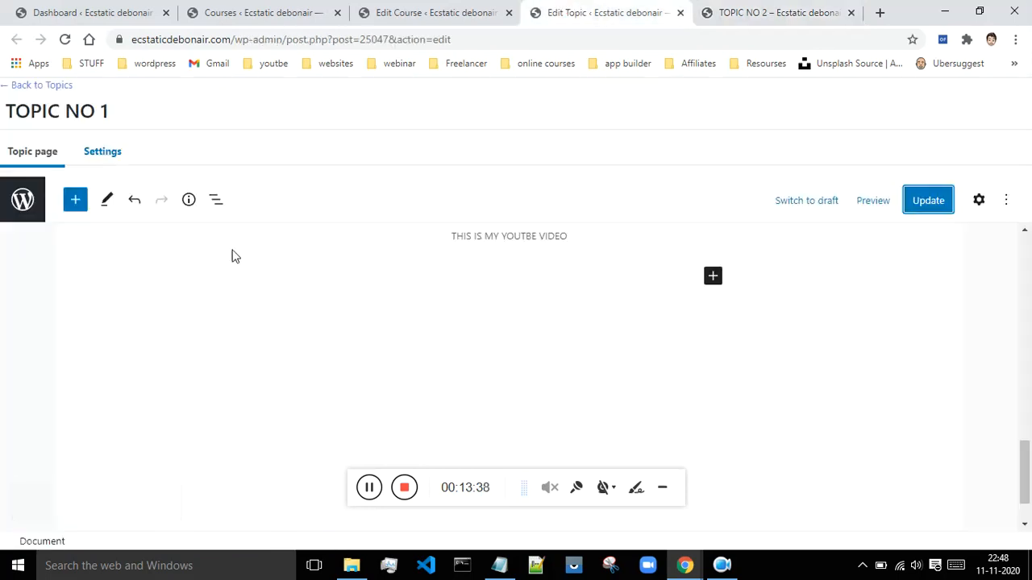
pyautogui.click(455, 8)
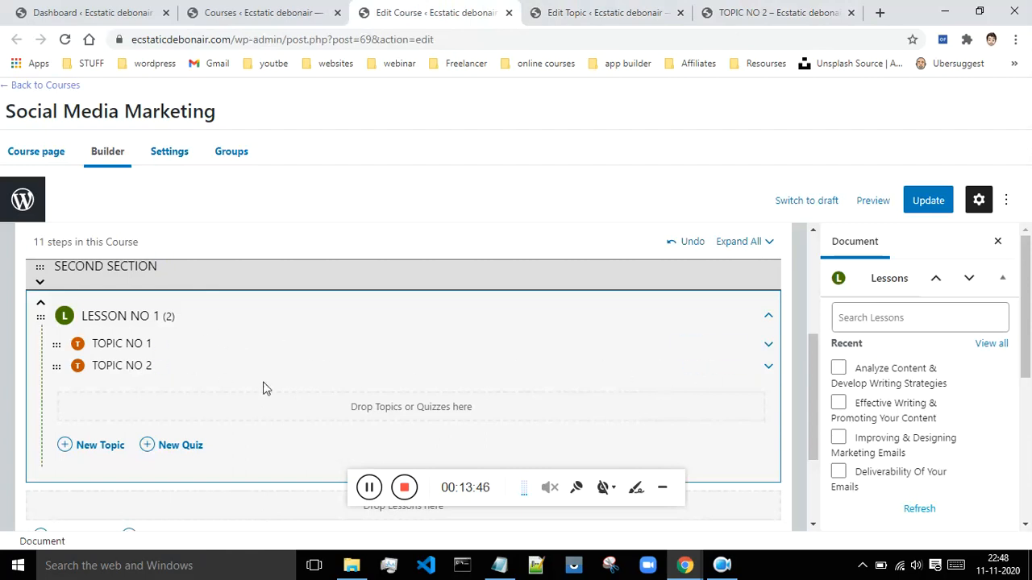
pyautogui.scroll(-1, 350, 346)
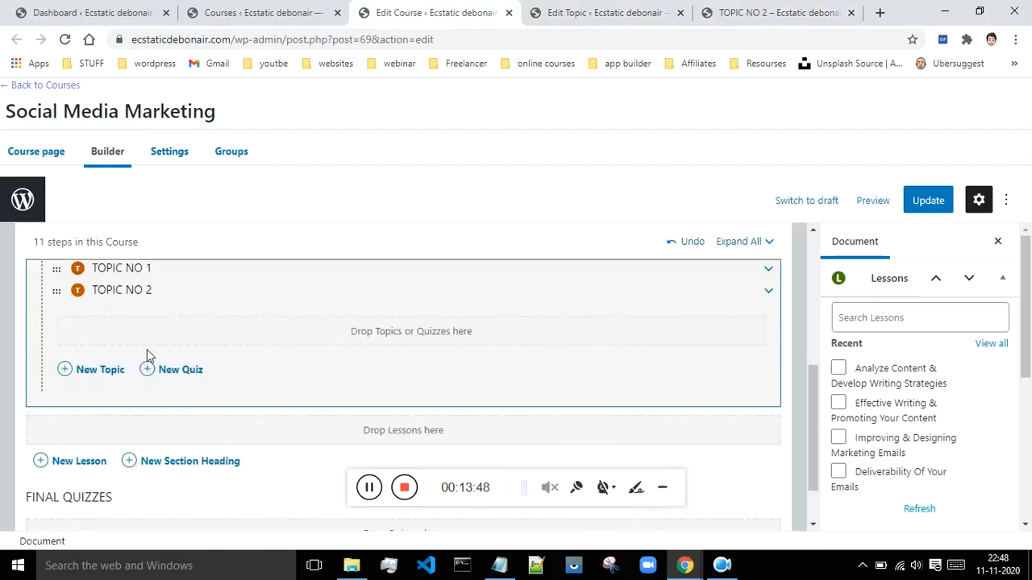
pyautogui.click(150, 373)
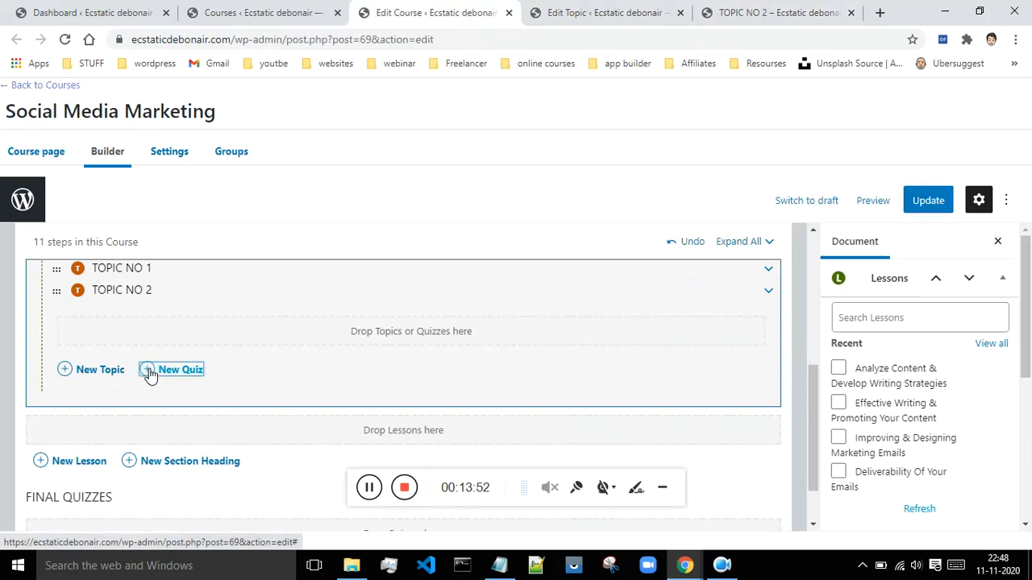
pyautogui.click(149, 371)
pyautogui.click(213, 395)
pyautogui.write('MY FIRST QUIZ')
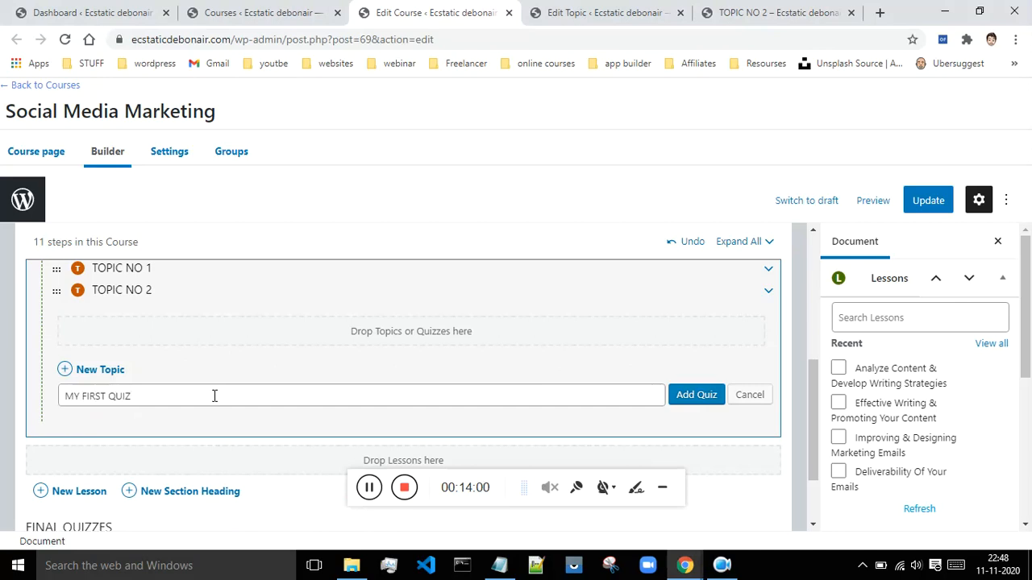
pyautogui.click(691, 394)
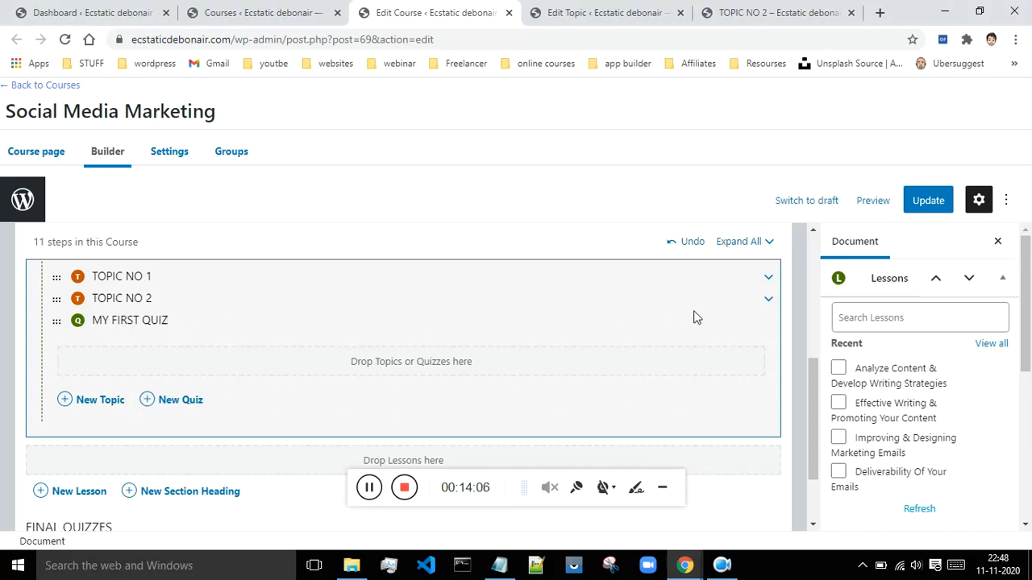
# Open MY FIRST QUIZ for editing in a new browser tab, keeping the course builder page open.
pyautogui.click(713, 323)
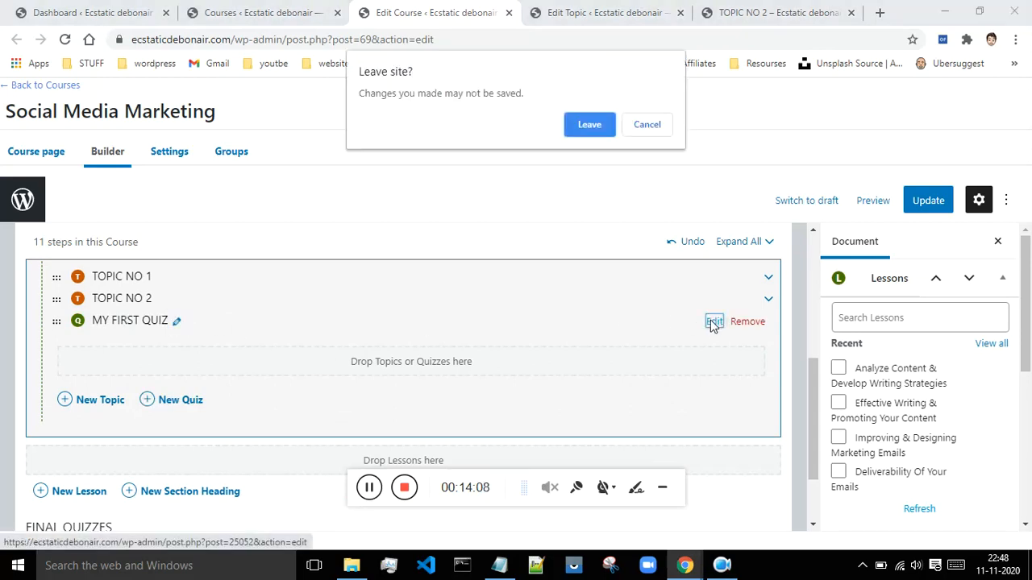
pyautogui.click(713, 324)
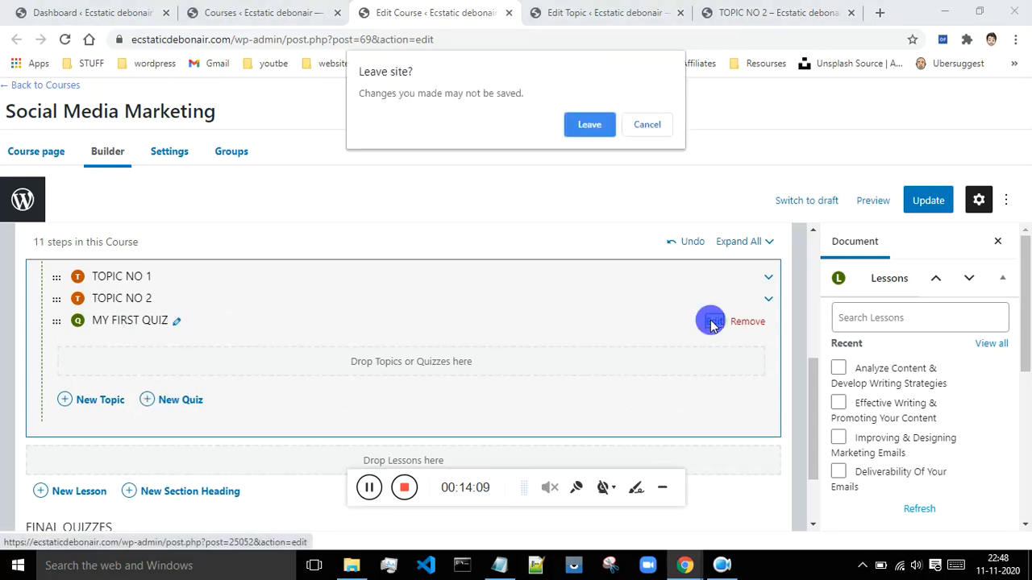
pyautogui.click(650, 127)
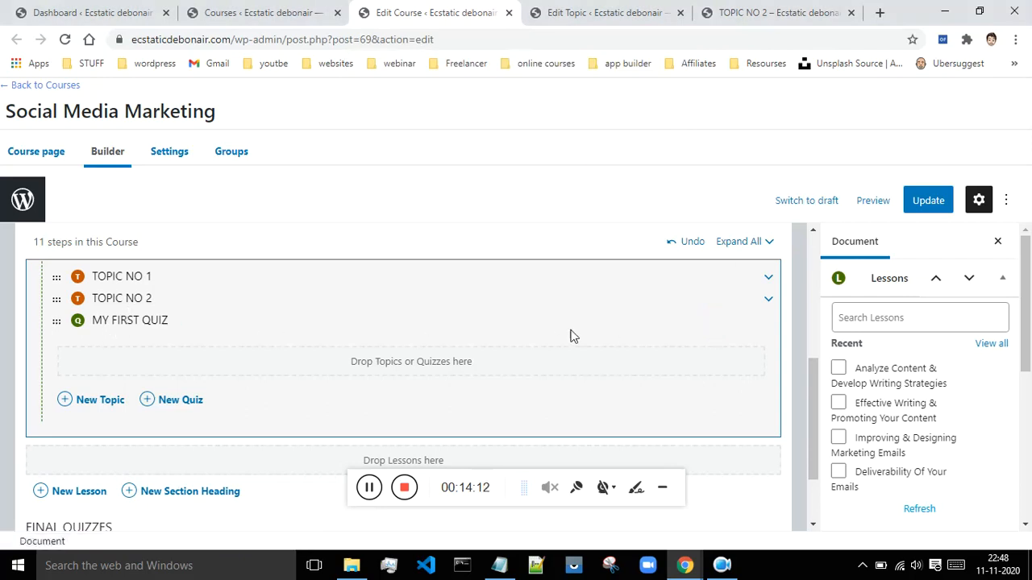
pyautogui.rightClick(714, 321)
pyautogui.click(766, 332)
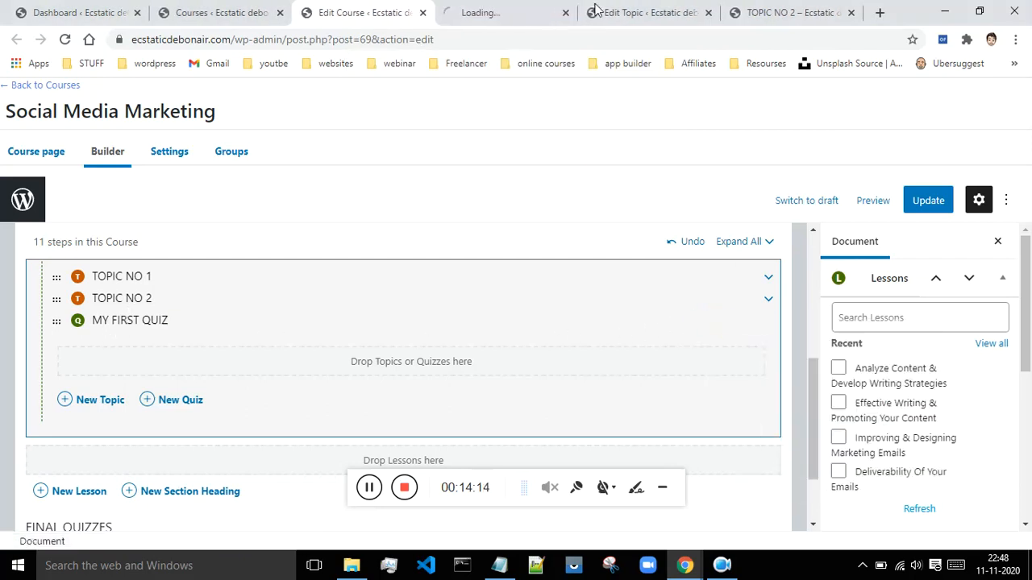
pyautogui.click(508, 11)
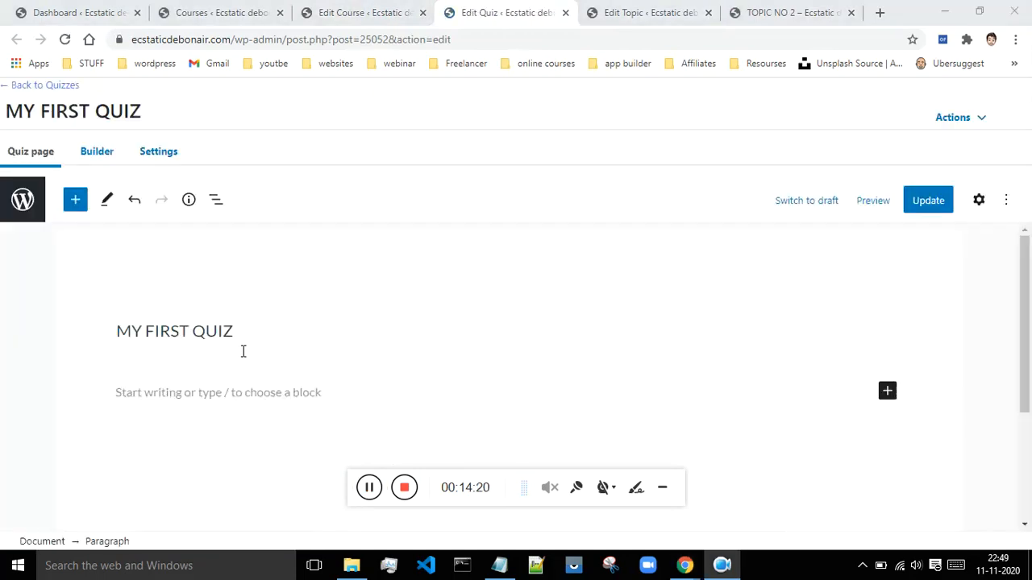
# Browse the LearnDash blocks available for the quiz page and update the quiz.
pyautogui.click(161, 391)
pyautogui.click(162, 391)
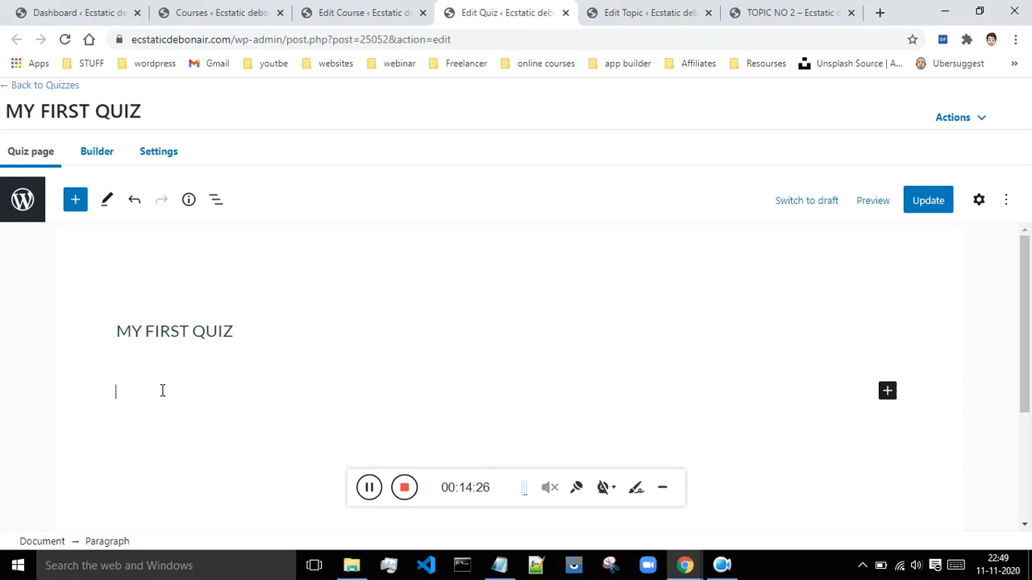
pyautogui.click(886, 393)
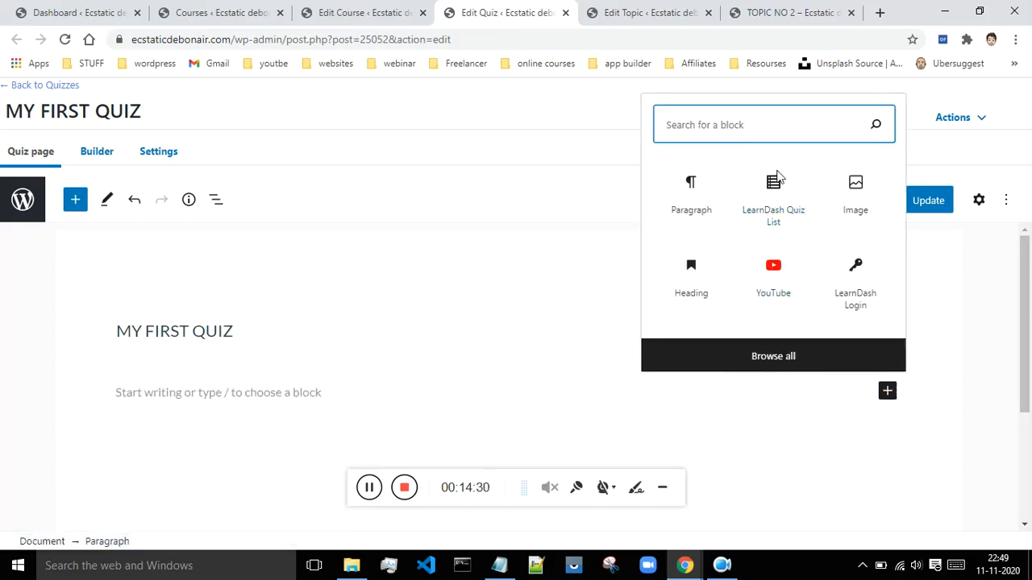
pyautogui.click(788, 365)
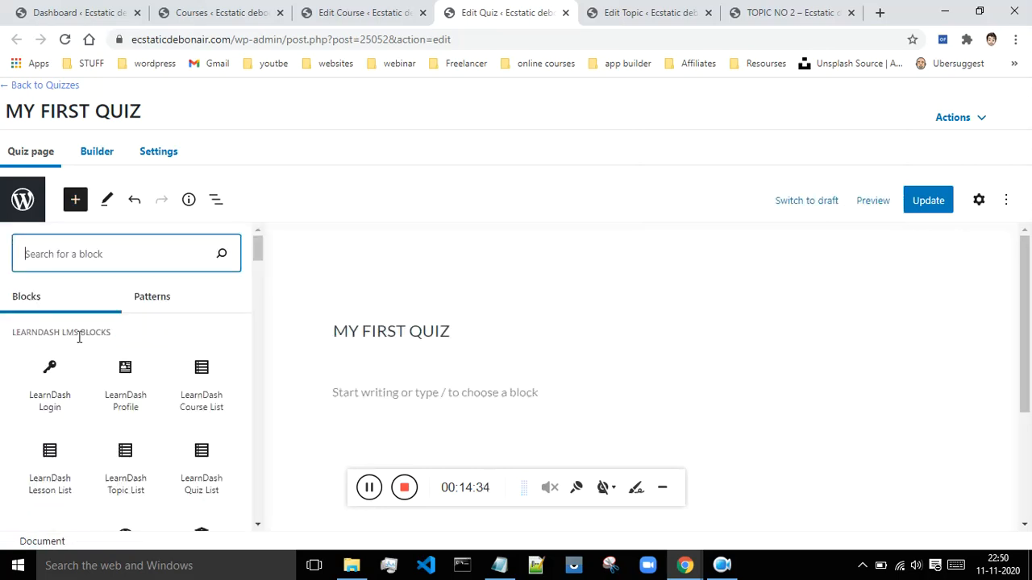
pyautogui.moveTo(258, 251); pyautogui.dragTo(248, 272)
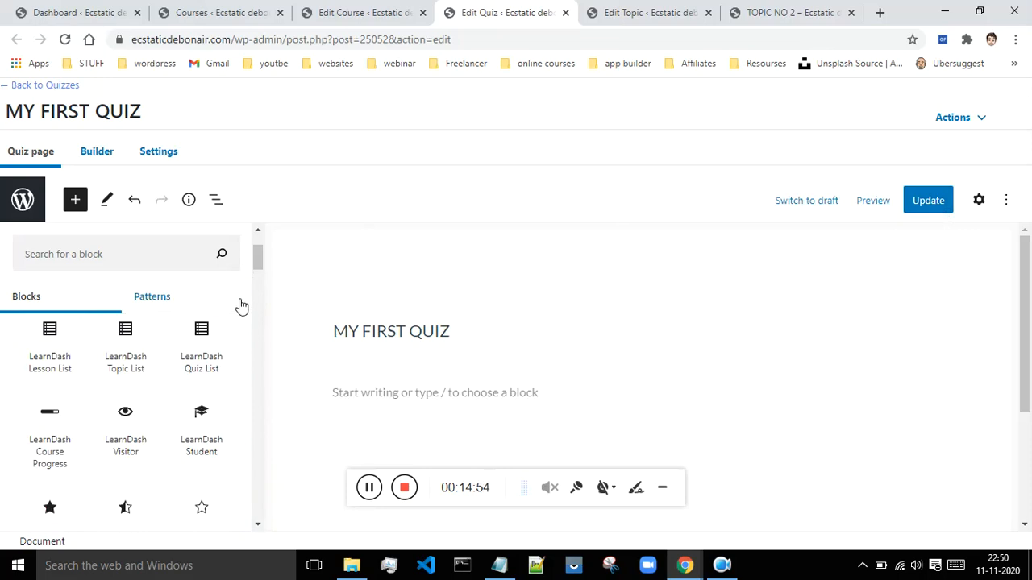
pyautogui.click(933, 202)
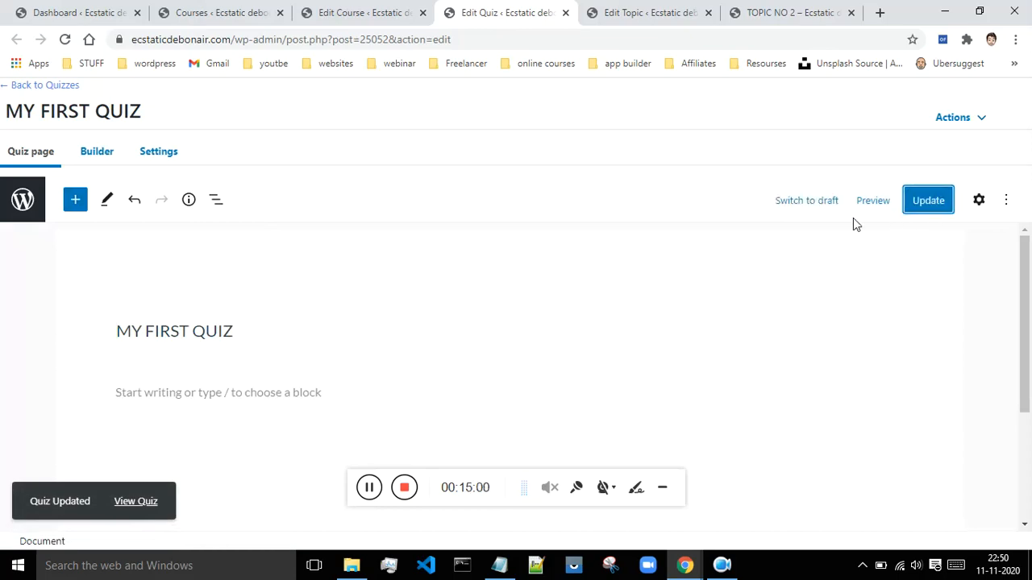
# Update the Social Media Marketing course and close the quiz editor, topic editor and TOPIC NO 2 tabs.
pyautogui.click(337, 9)
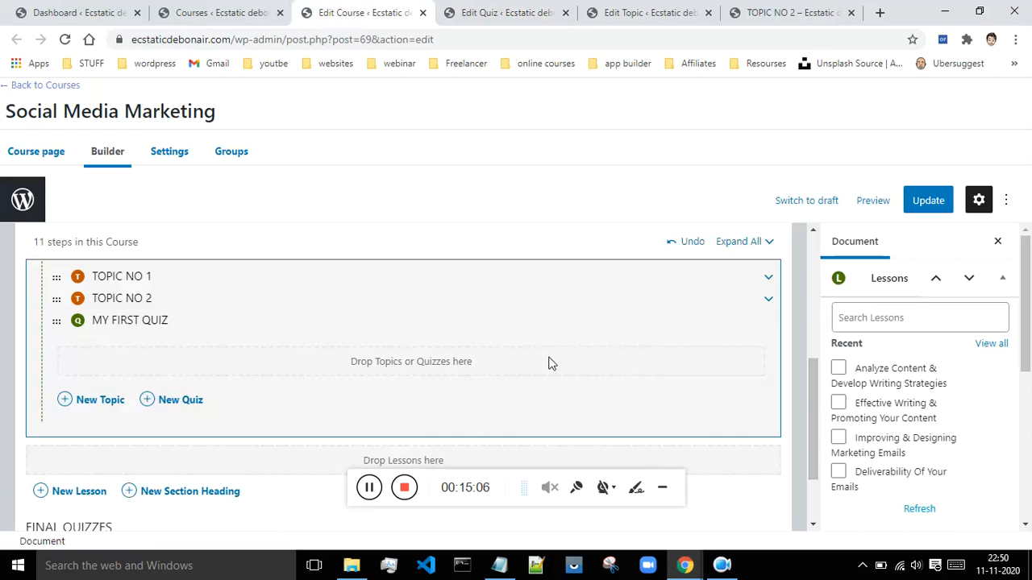
pyautogui.scroll(-1, 548, 359)
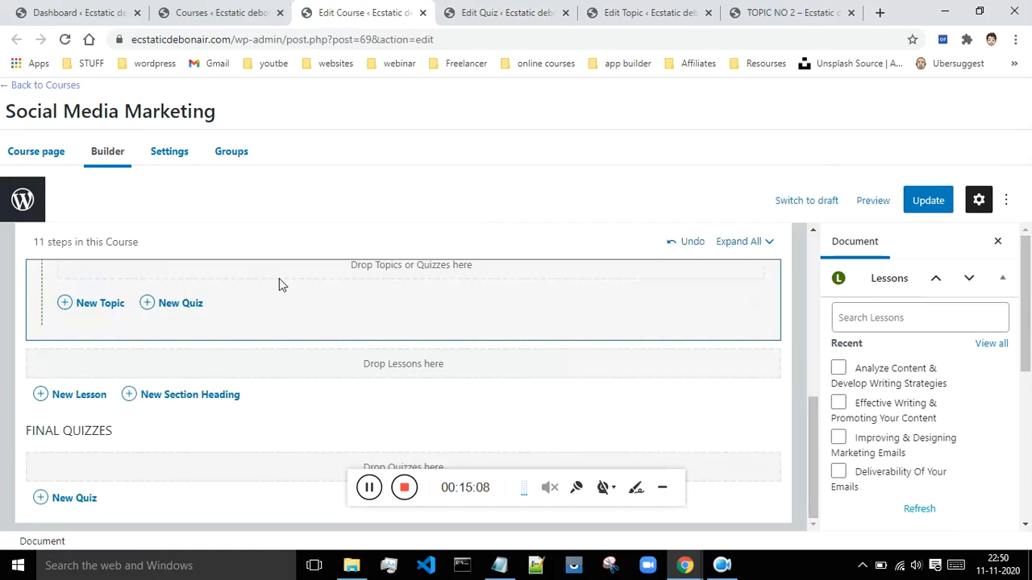
pyautogui.scroll(10, 279, 278)
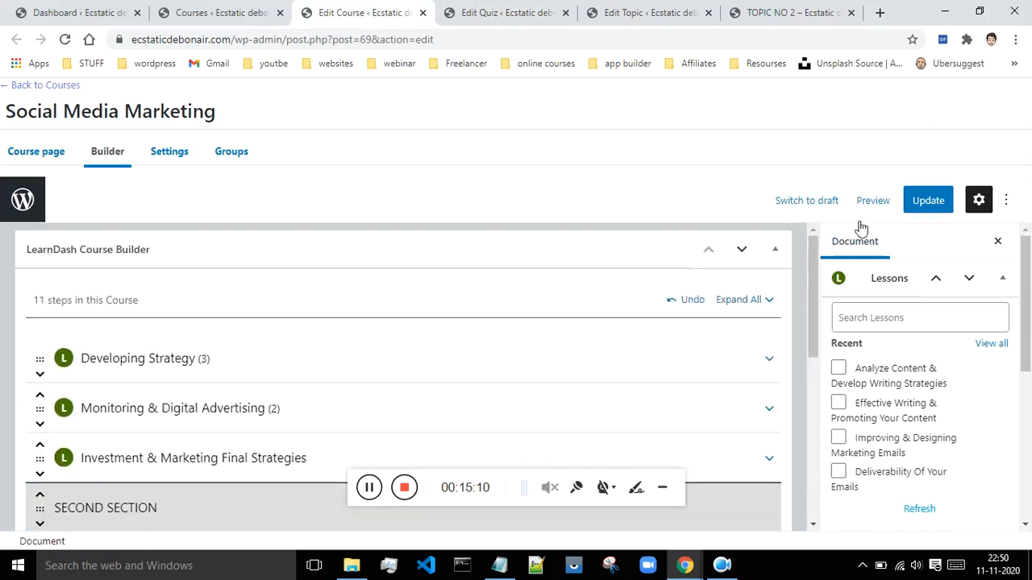
pyautogui.click(924, 200)
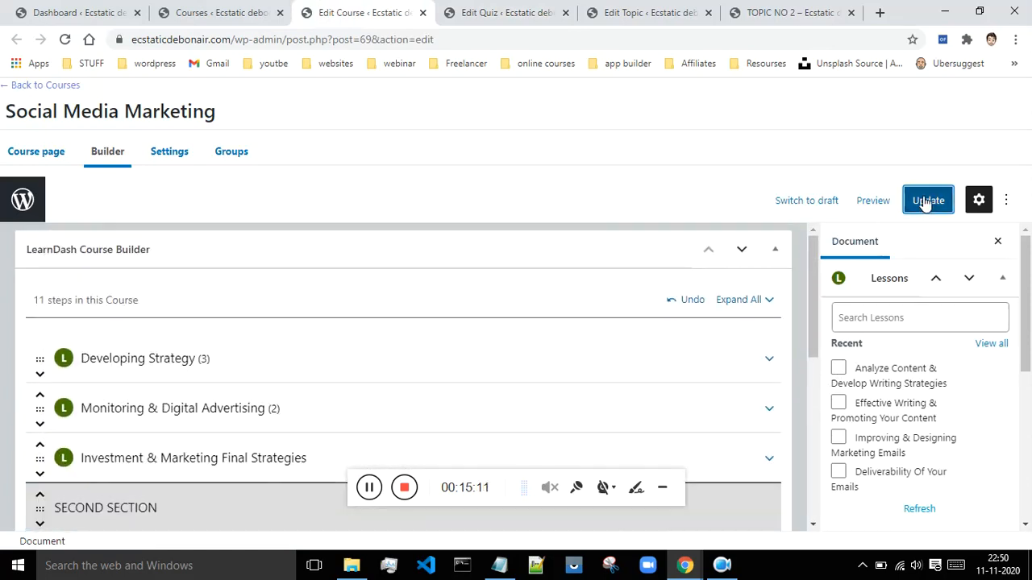
pyautogui.click(565, 13)
pyautogui.click(565, 13)
pyautogui.click(565, 14)
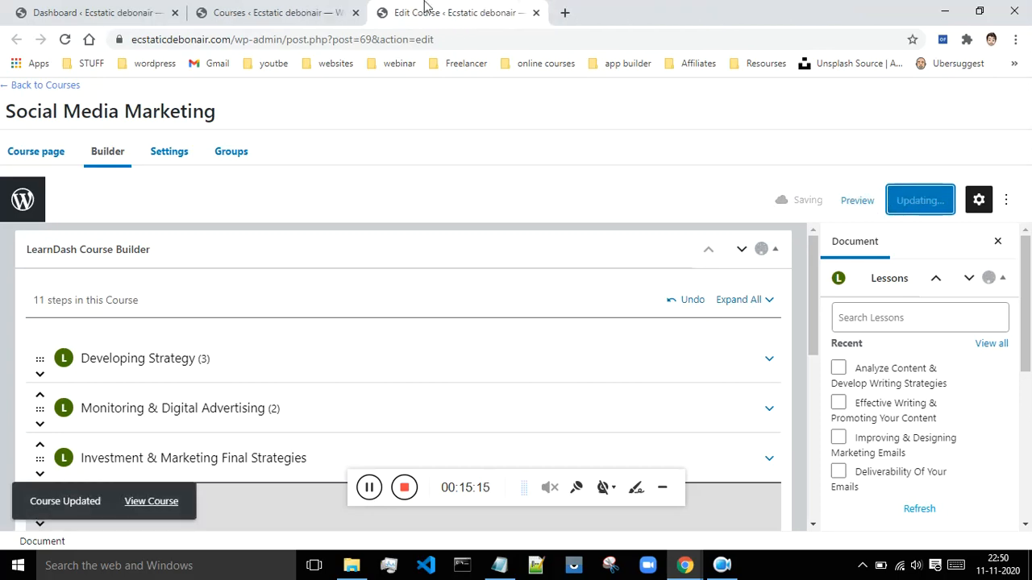
# Enable Course Materials in the settings of the Social Media Marketing course.
pyautogui.click(169, 153)
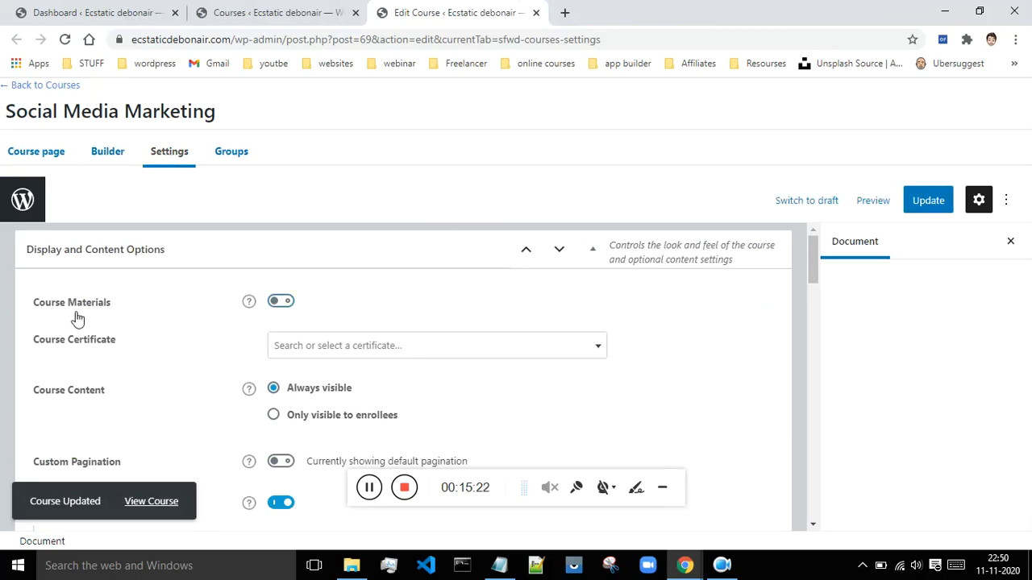
pyautogui.click(280, 303)
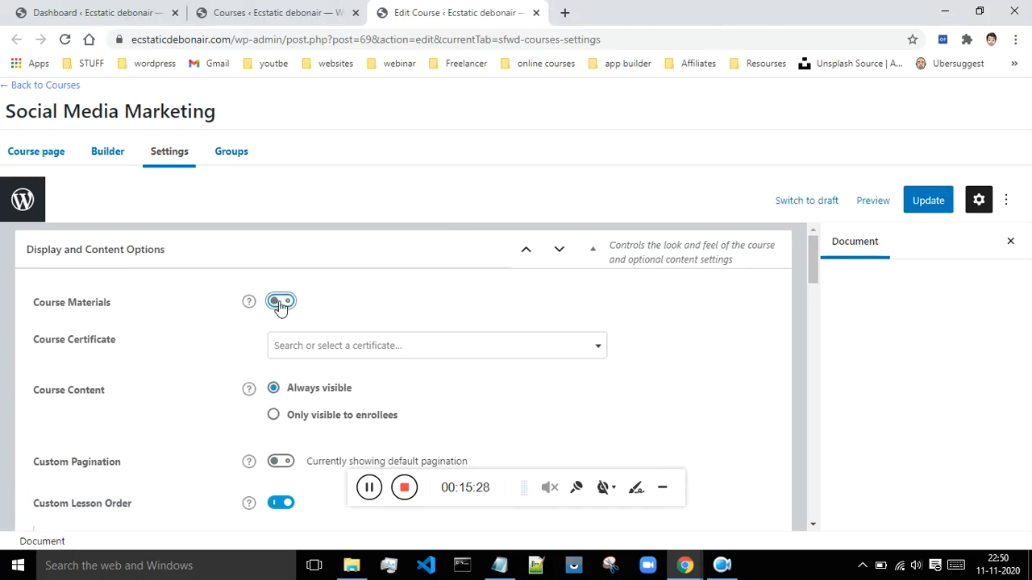
pyautogui.click(279, 303)
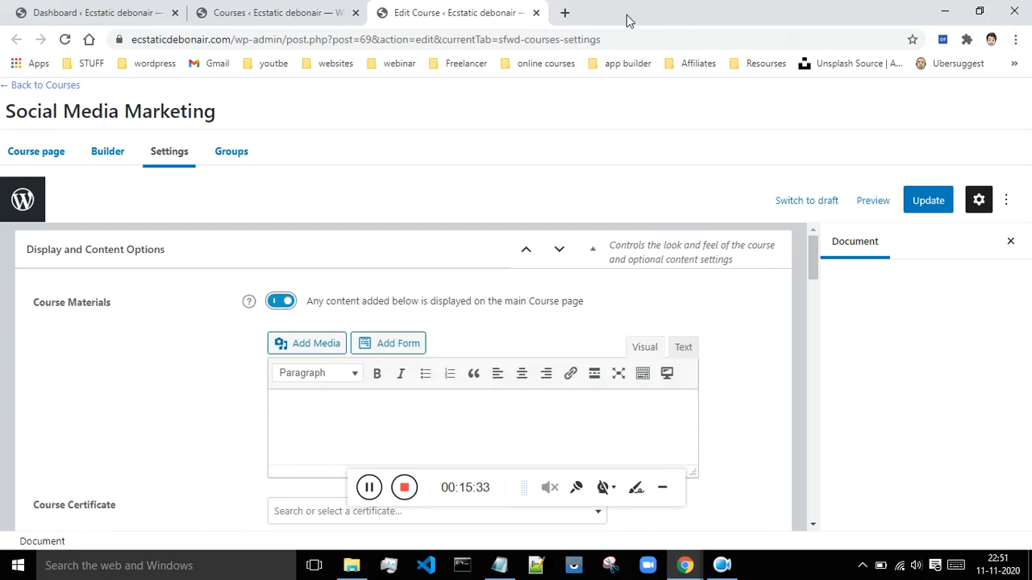
# Open an incognito browser window and load ecstaticdebonair.com in it.
pyautogui.click(1017, 47)
pyautogui.click(940, 101)
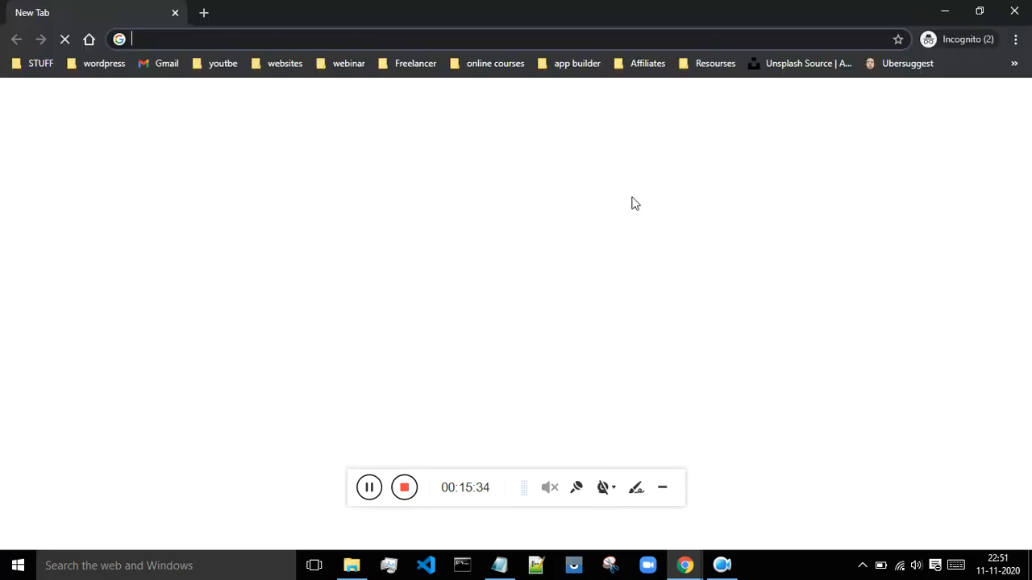
pyautogui.write('R')
pyautogui.hotkey('ctrl', 'a')
pyautogui.write('ecstaticdebonair.com')
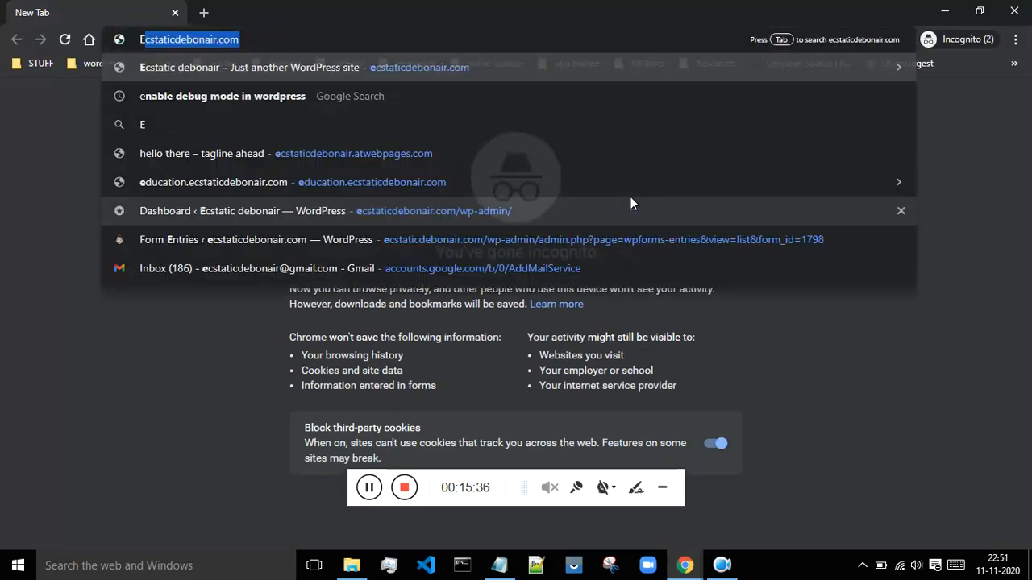
pyautogui.press('Return')
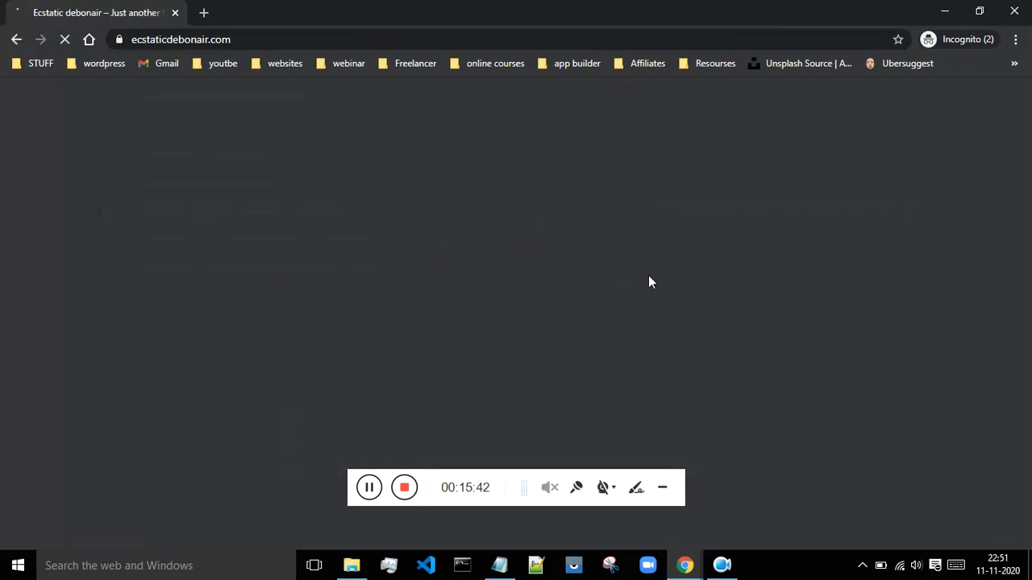
# Open the Social Media Marketing course from the home page's course list as a visitor.
pyautogui.scroll(-3, 866, 203)
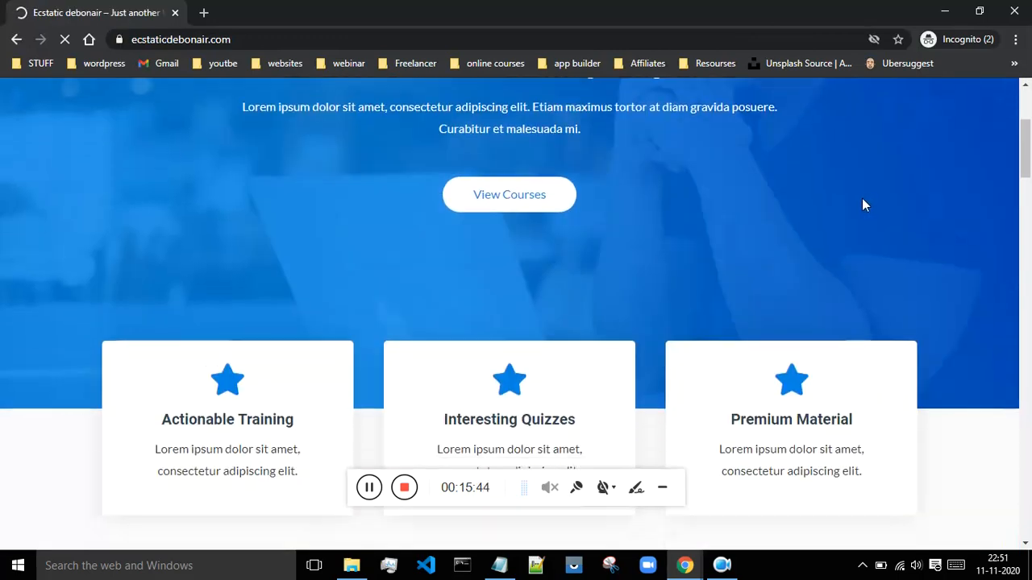
pyautogui.scroll(-10, 863, 205)
pyautogui.scroll(1, 294, 201)
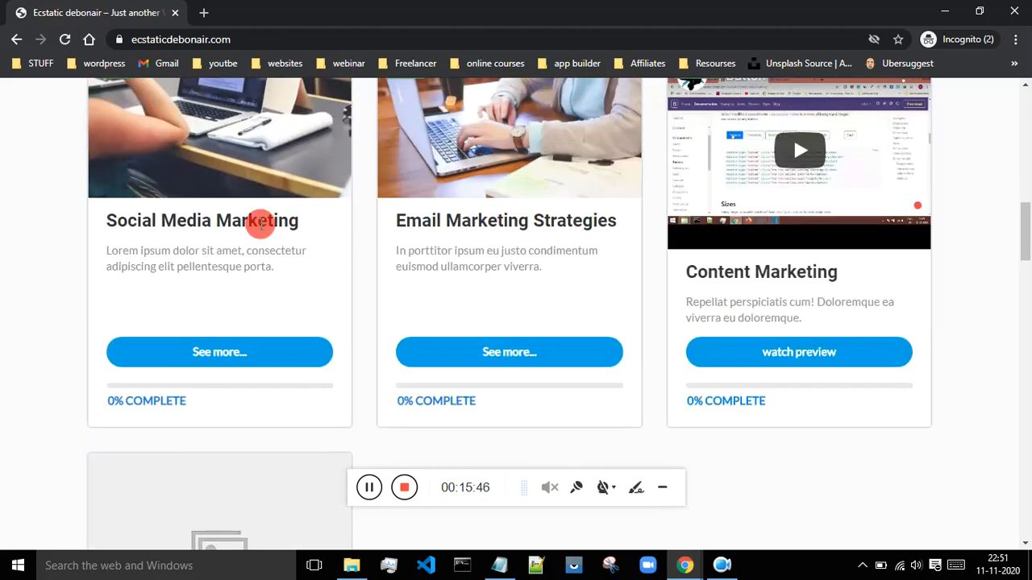
pyautogui.click(224, 353)
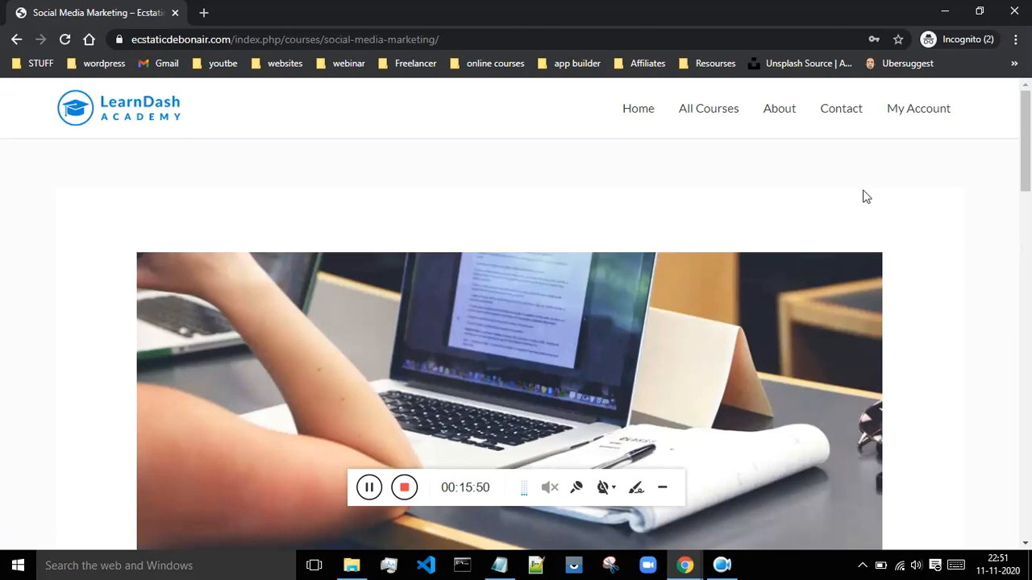
# Review the course's enrollment status, price, description and content as a visitor, and close the incognito window.
pyautogui.scroll(-5, 887, 203)
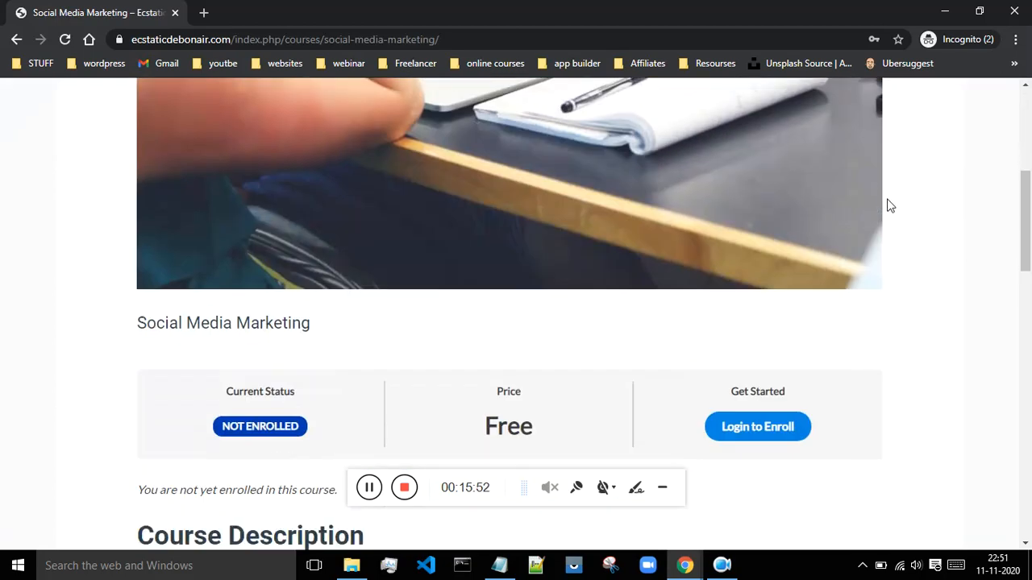
pyautogui.scroll(-3, 890, 206)
pyautogui.scroll(-6, 890, 206)
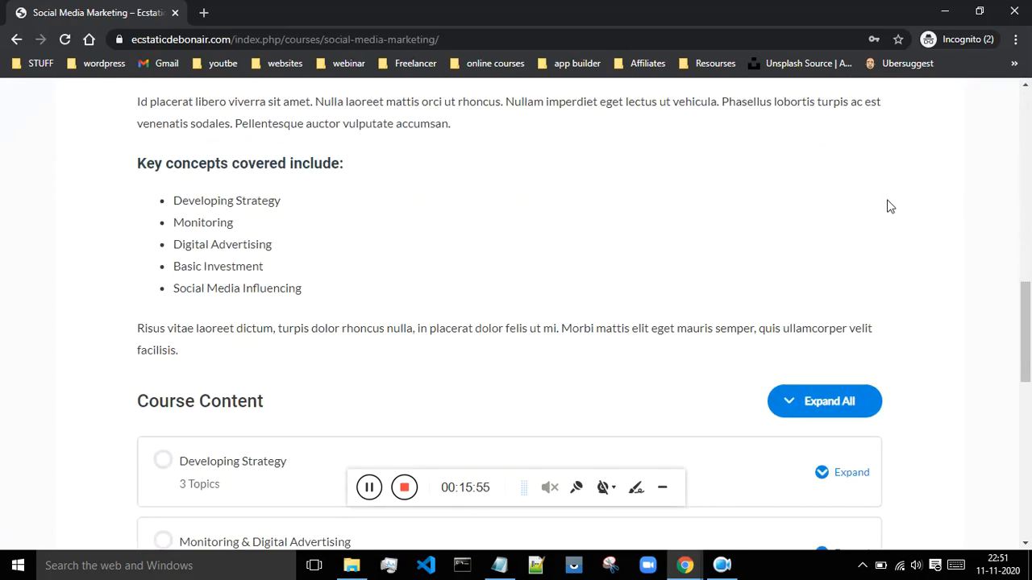
pyautogui.scroll(8, 890, 206)
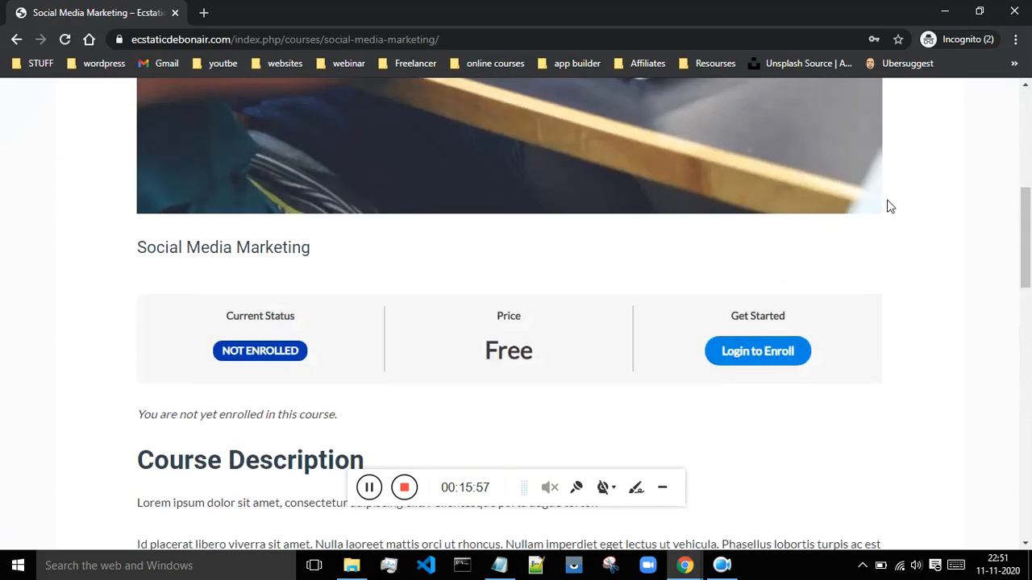
pyautogui.scroll(-7, 890, 206)
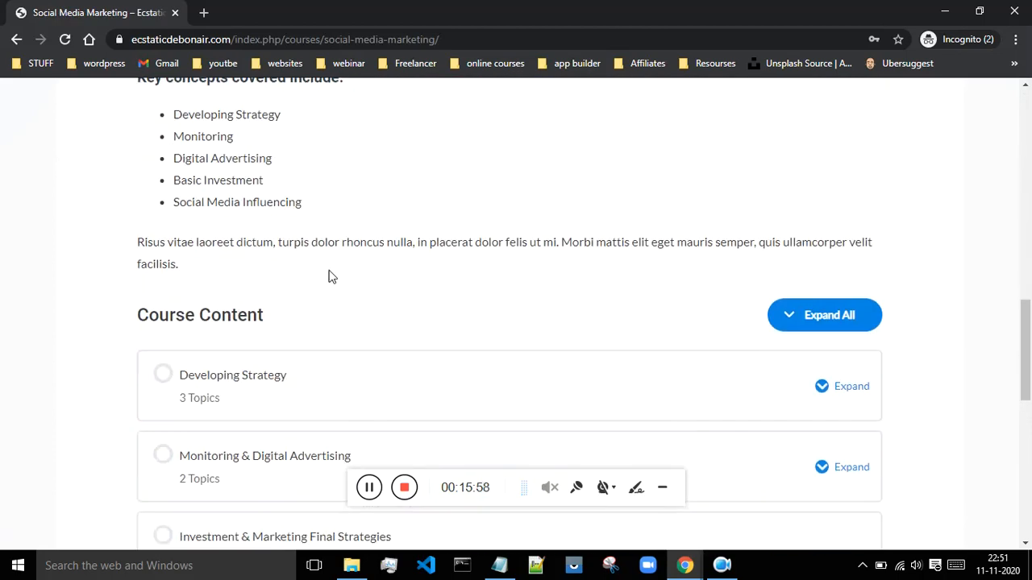
pyautogui.scroll(5, 466, 256)
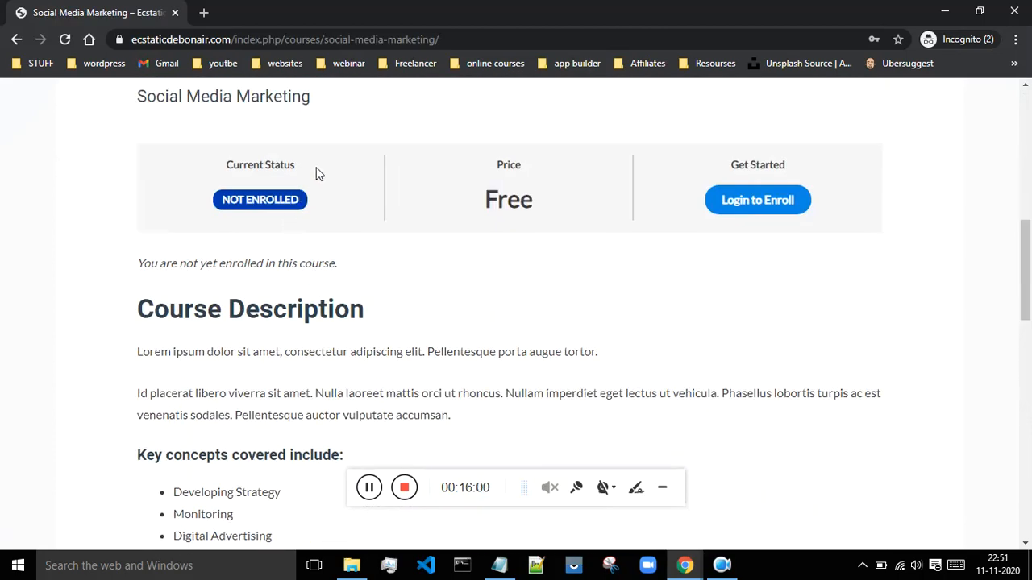
pyautogui.click(1014, 11)
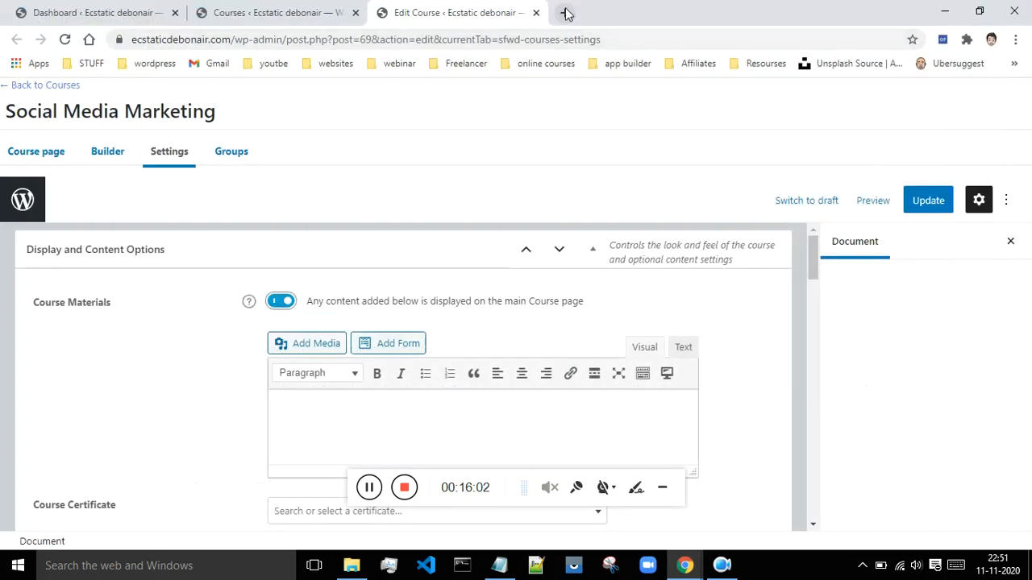
# Load ecstaticdebonair.com in a new tab of the logged-in browser and open the Social Media Marketing course.
pyautogui.click(566, 13)
pyautogui.write('ec')
pyautogui.press('Return')
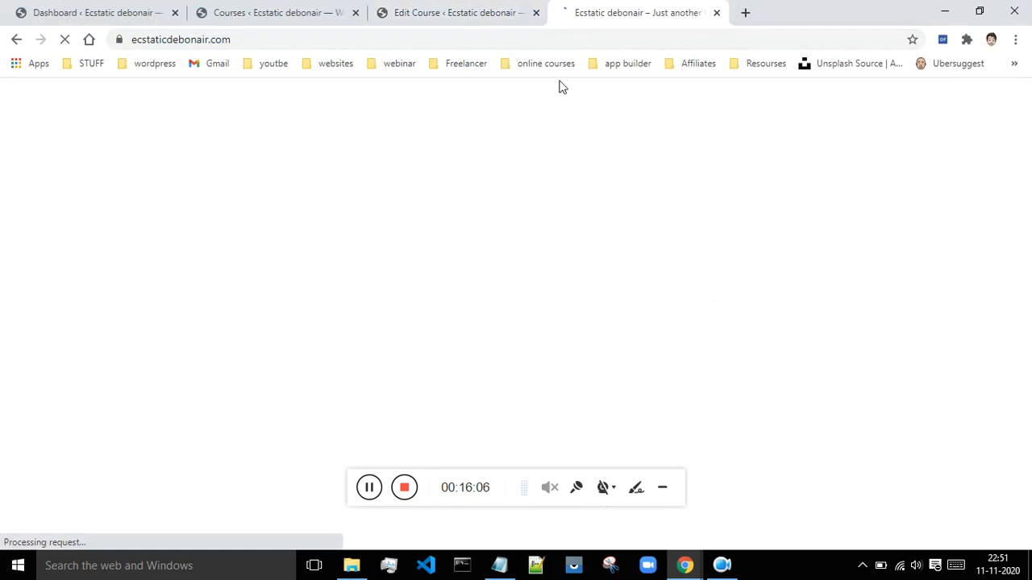
pyautogui.scroll(-4, 580, 184)
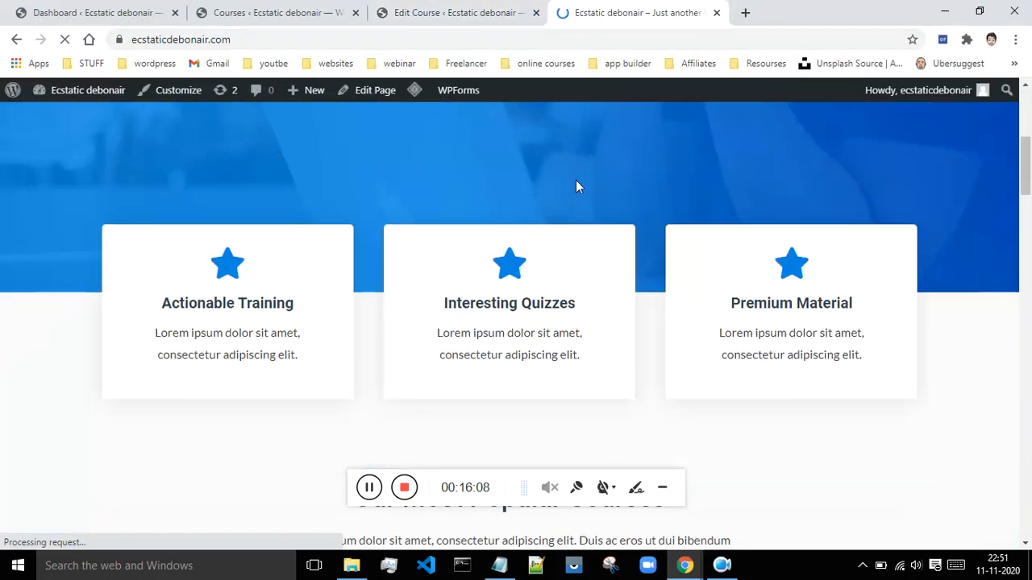
pyautogui.scroll(-5, 328, 299)
pyautogui.scroll(-3, 344, 277)
pyautogui.click(289, 302)
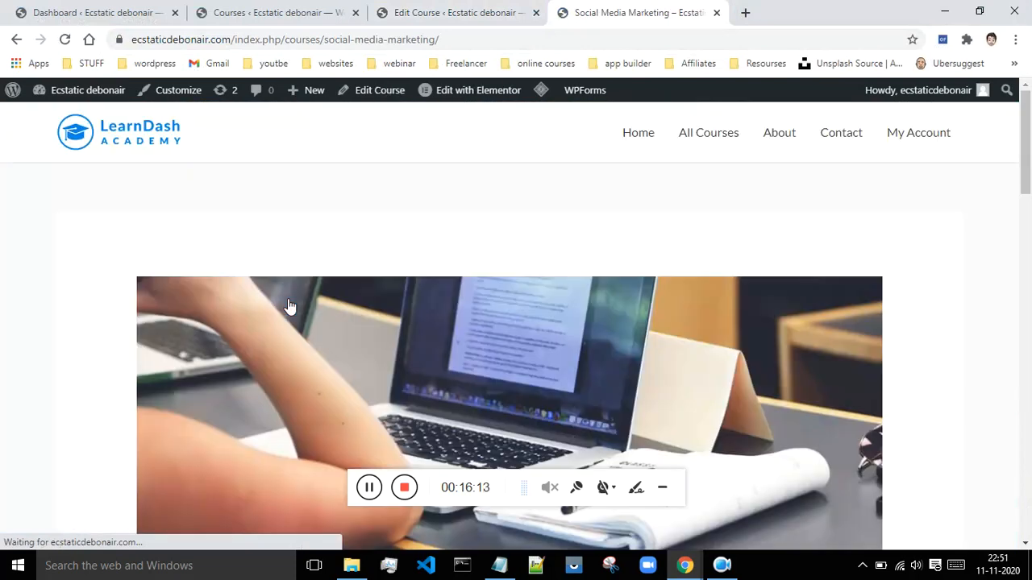
# Review the Social Media Marketing course's enrollment status, description and key concepts as the logged-in account.
pyautogui.scroll(-5, 416, 250)
pyautogui.scroll(-3, 417, 243)
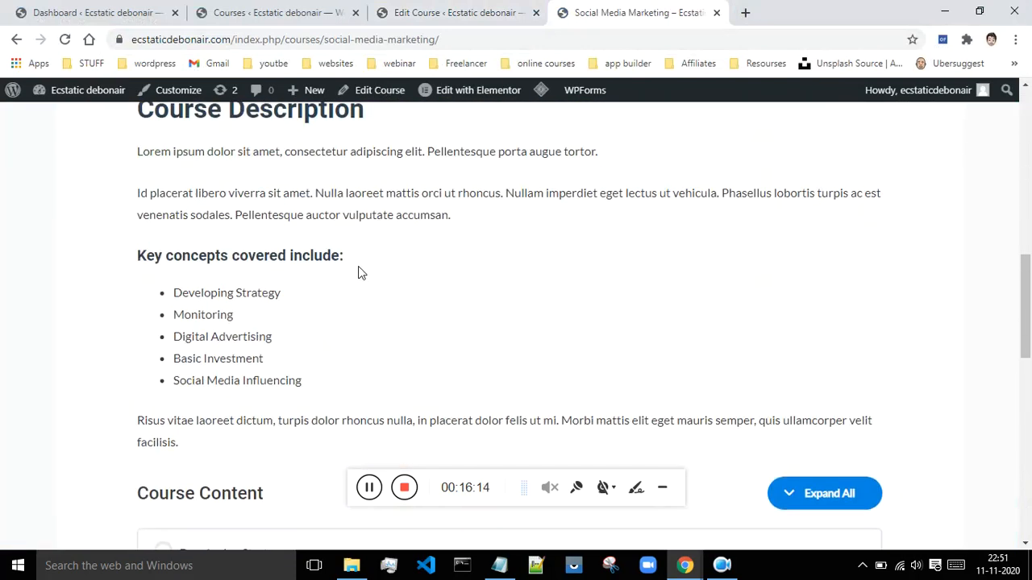
pyautogui.scroll(4, 385, 267)
pyautogui.scroll(-1, 599, 279)
pyautogui.scroll(-2, 557, 290)
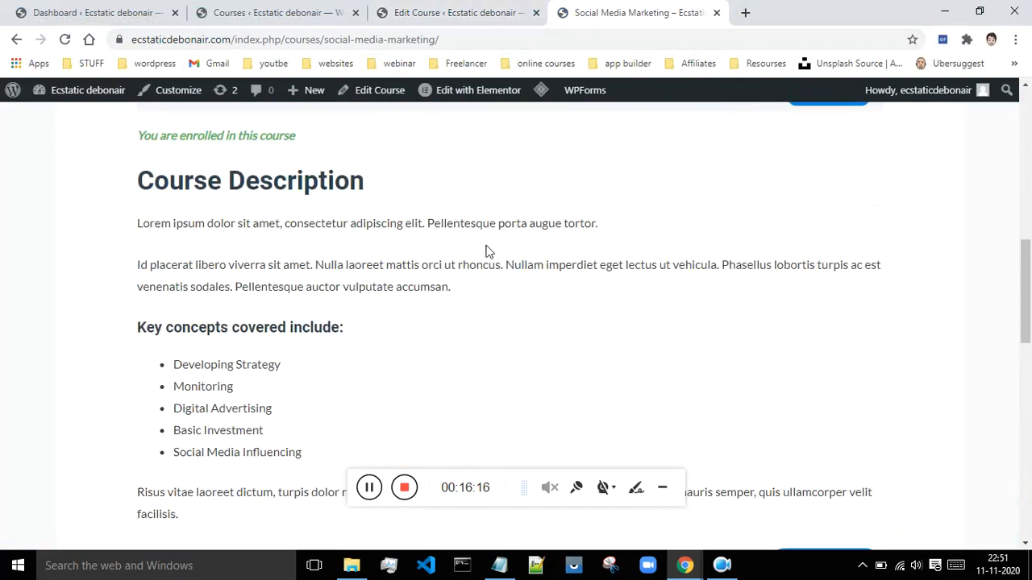
# Return to the home page, open the Email Marketing Strategies course and review its description, content and progress.
pyautogui.click(11, 42)
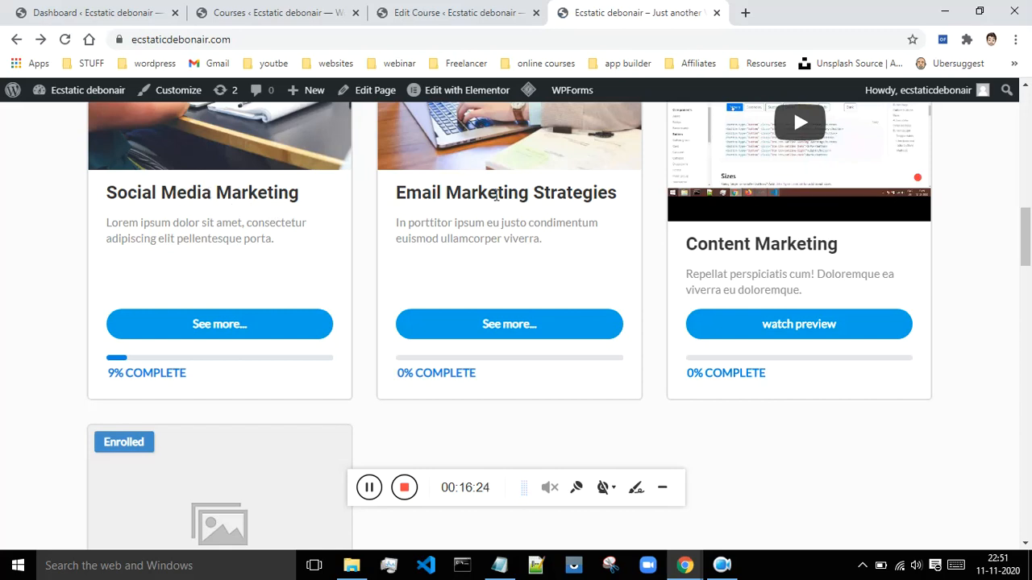
pyautogui.click(489, 324)
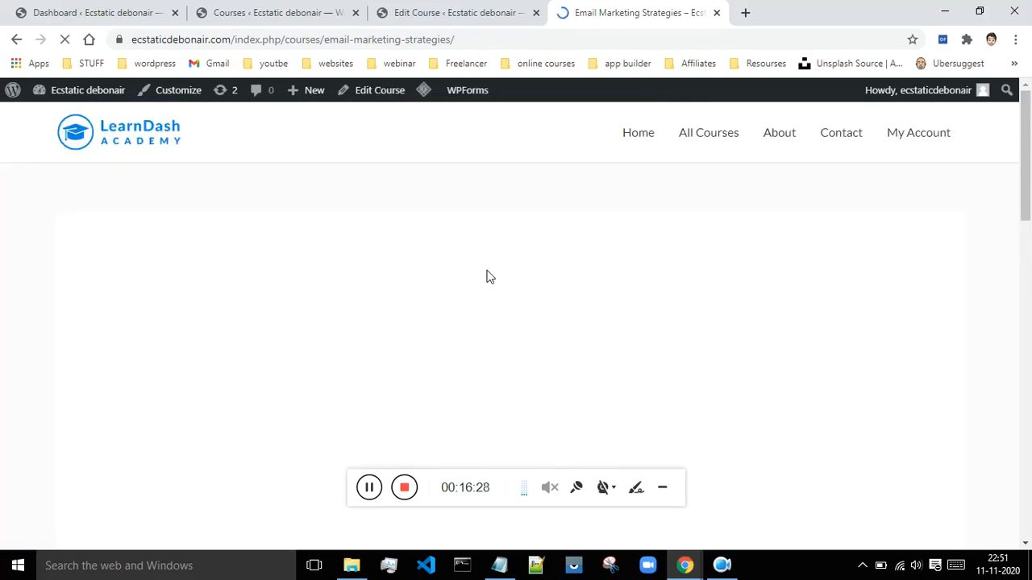
pyautogui.scroll(-8, 486, 287)
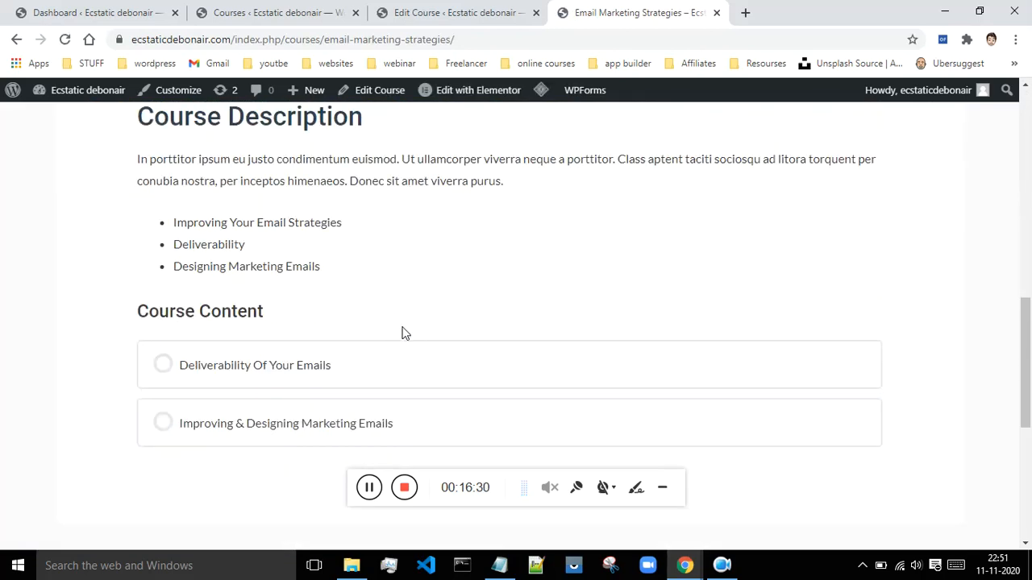
pyautogui.scroll(5, 409, 332)
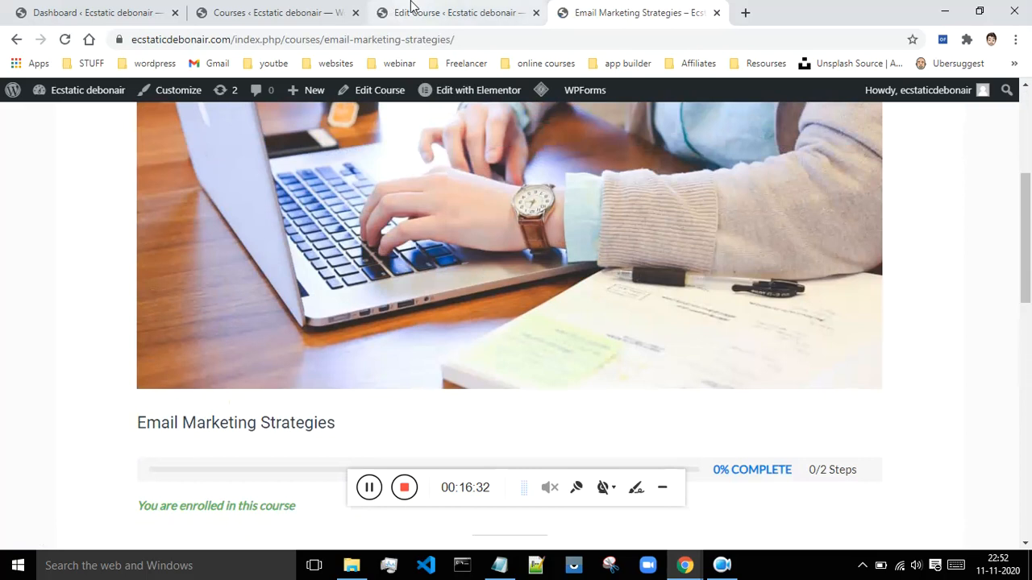
# Leave the Email Marketing Strategies page and reopen the Social Media Marketing course from the home page.
pyautogui.click(266, 9)
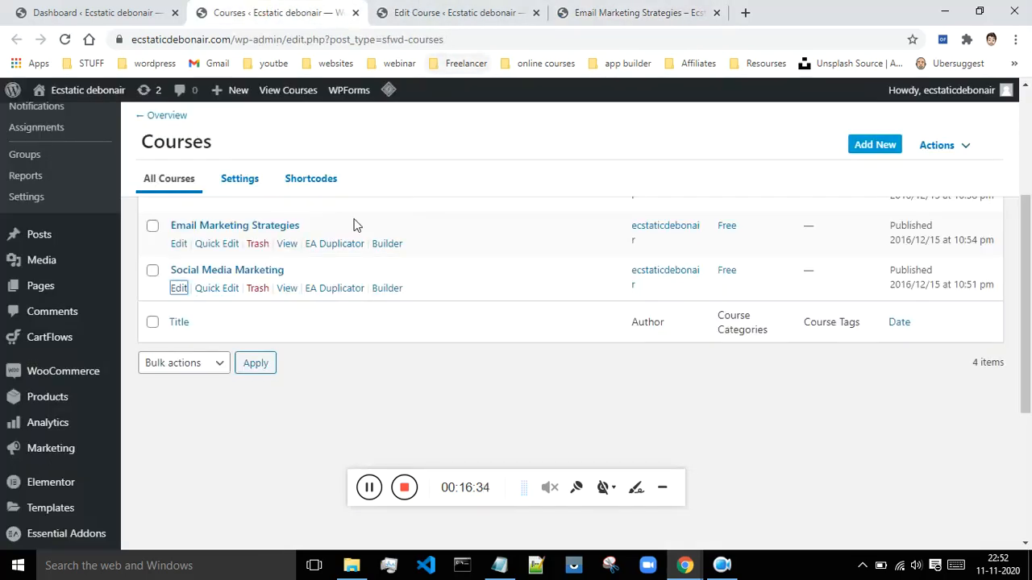
pyautogui.click(439, 11)
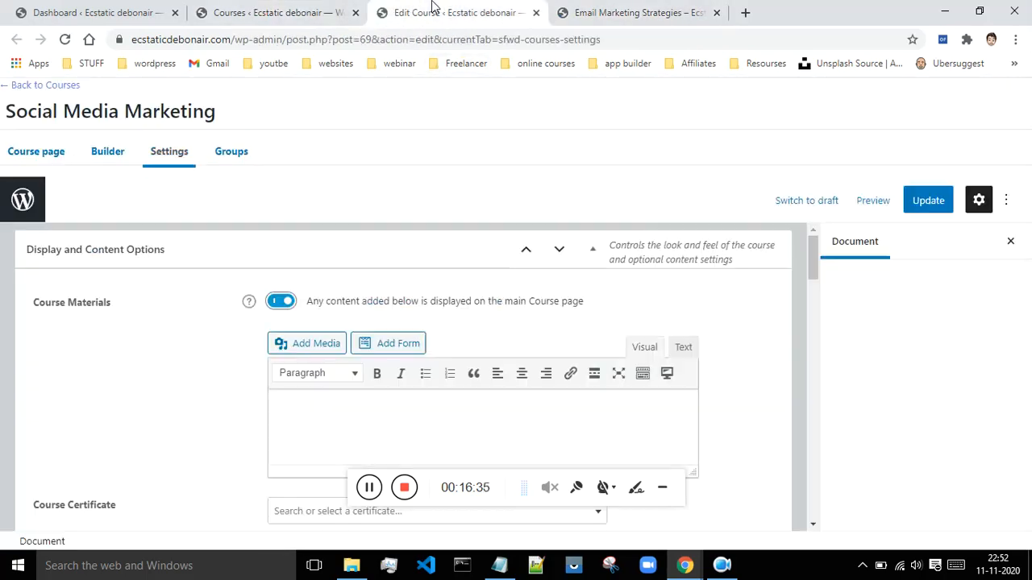
pyautogui.click(630, 13)
pyautogui.scroll(4, 560, 199)
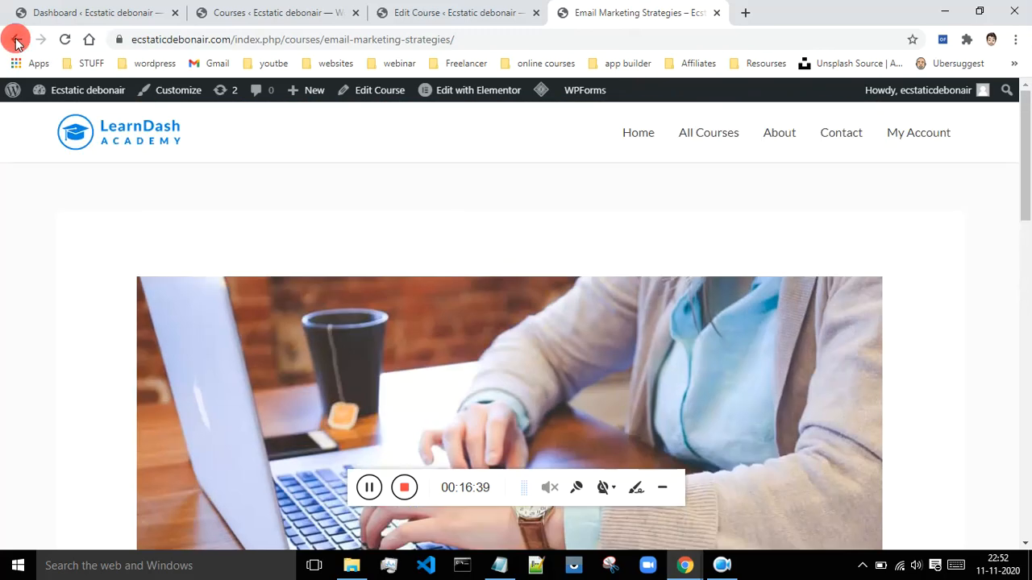
pyautogui.click(16, 39)
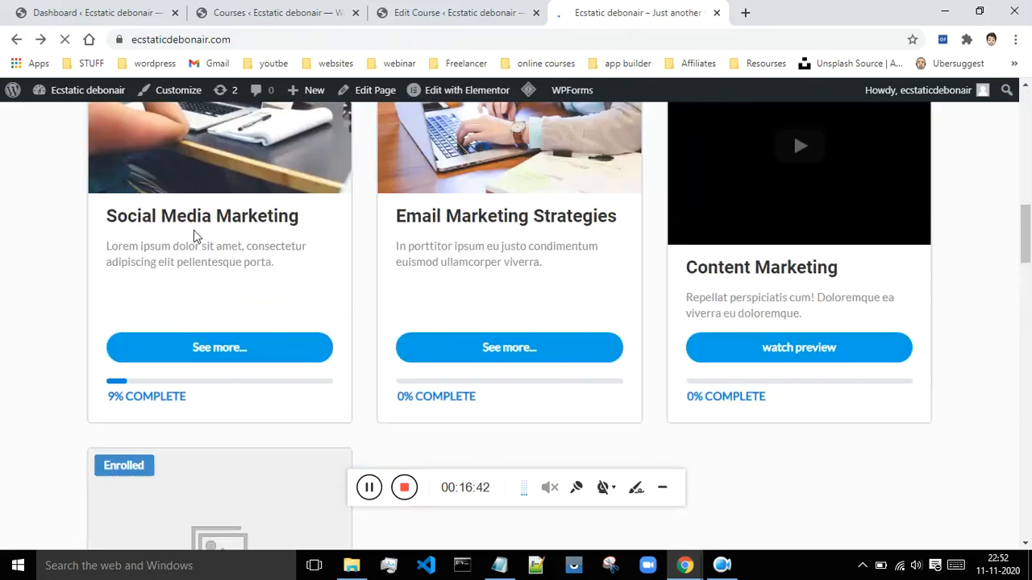
pyautogui.click(228, 355)
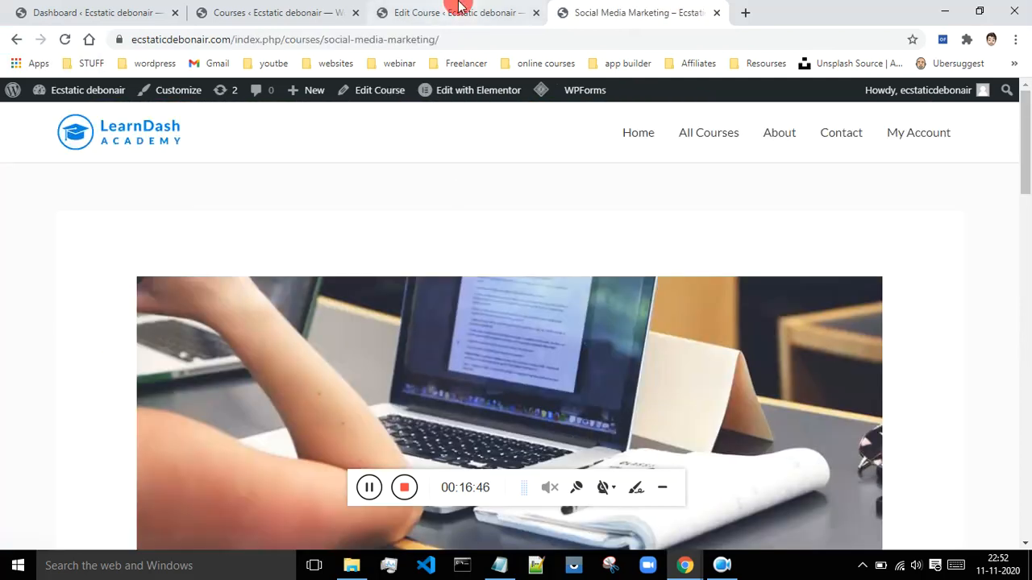
# Insert the media library illustration of a person working at a desk into the Social Media Marketing Course Materials and update the course.
pyautogui.click(459, 6)
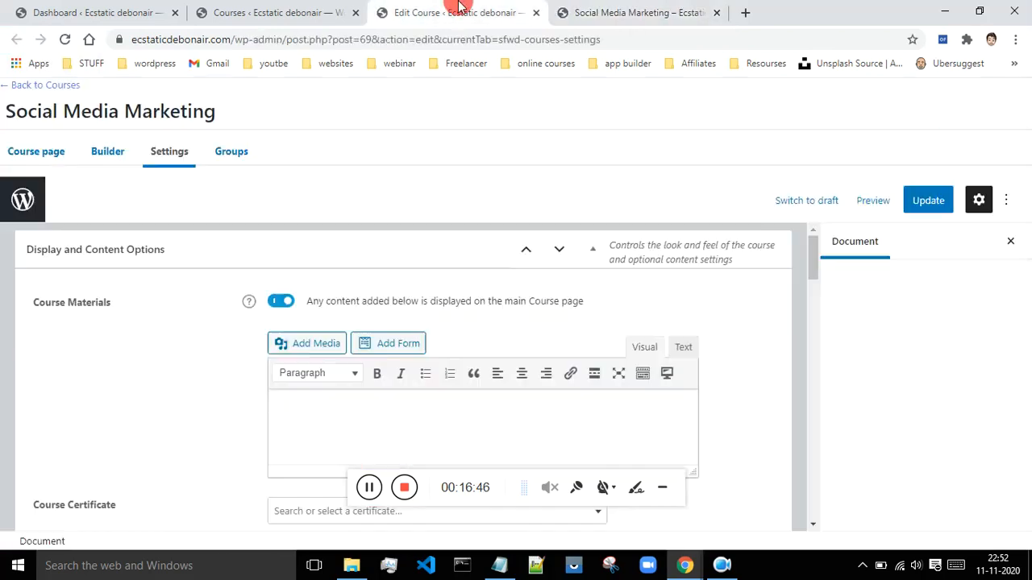
pyautogui.click(310, 398)
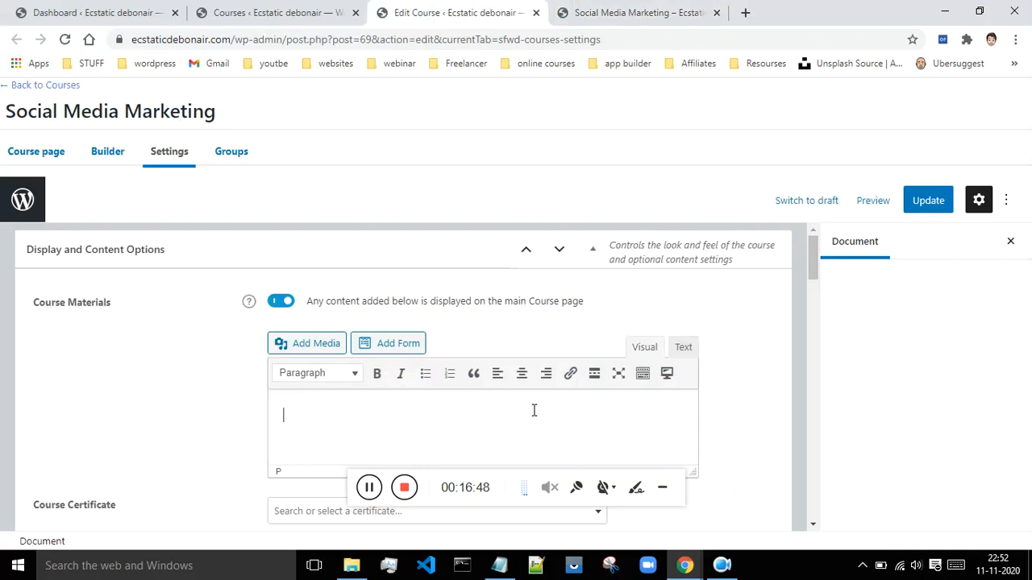
pyautogui.moveTo(813, 272)
pyautogui.mouseDown()
pyautogui.moveTo(814, 287)
pyautogui.moveTo(813, 274)
pyautogui.mouseUp()
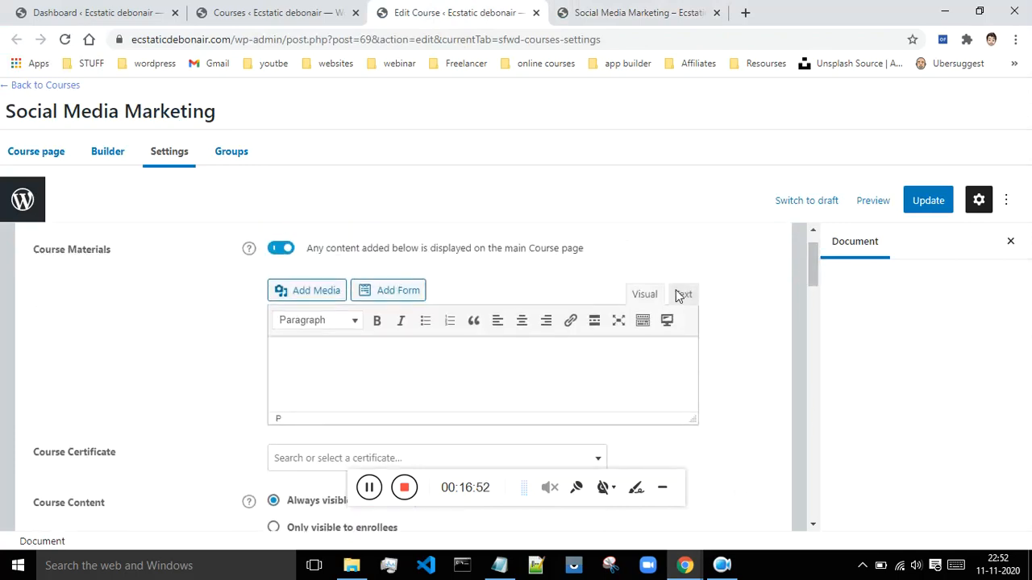
pyautogui.click(310, 296)
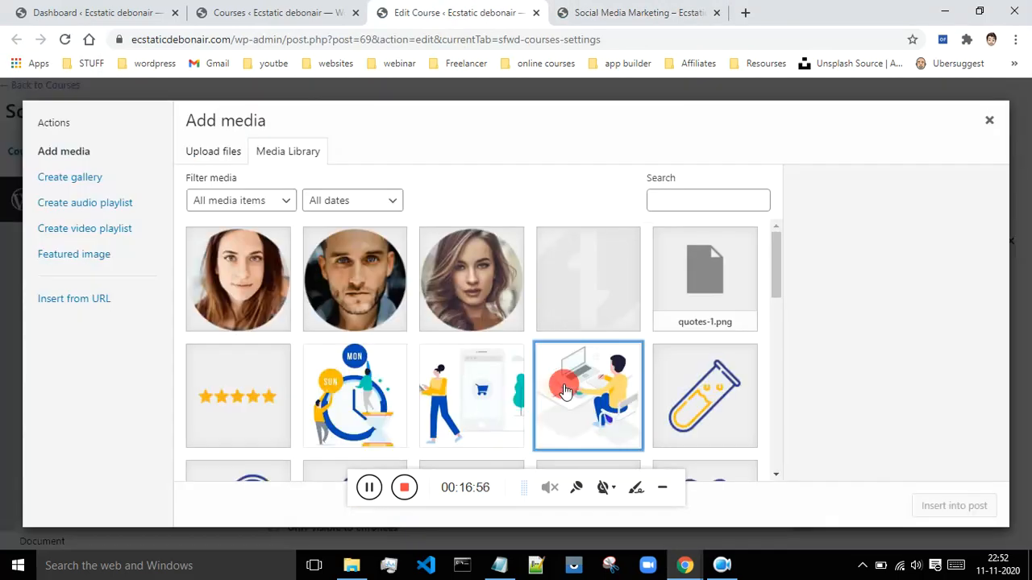
pyautogui.click(562, 387)
pyautogui.click(954, 507)
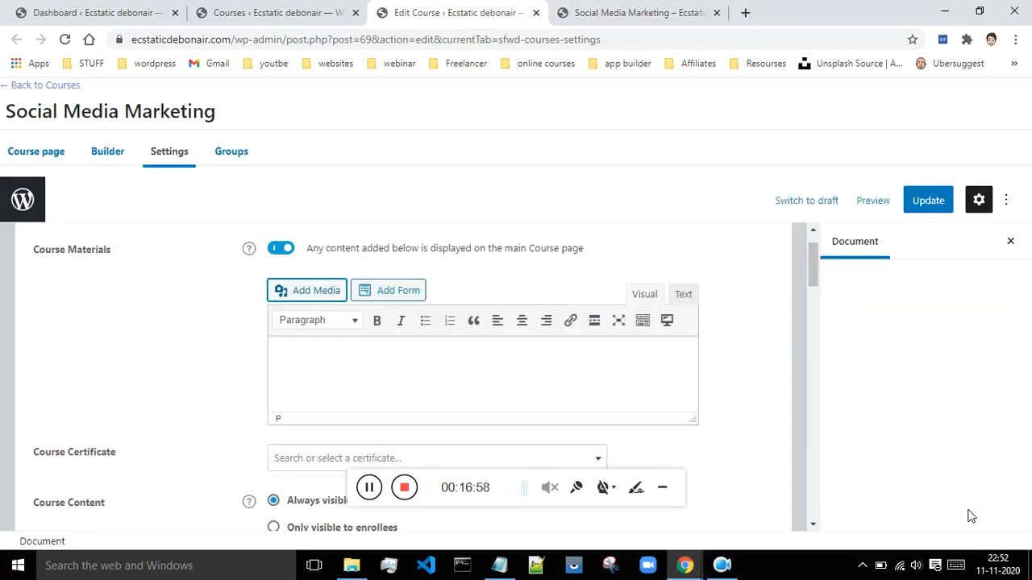
pyautogui.scroll(-1, 732, 363)
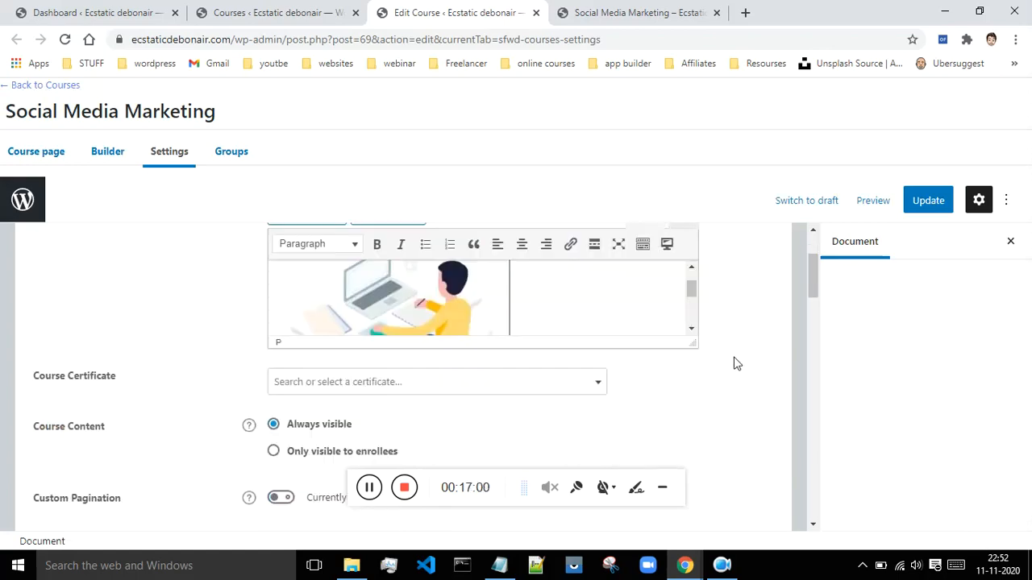
pyautogui.click(932, 207)
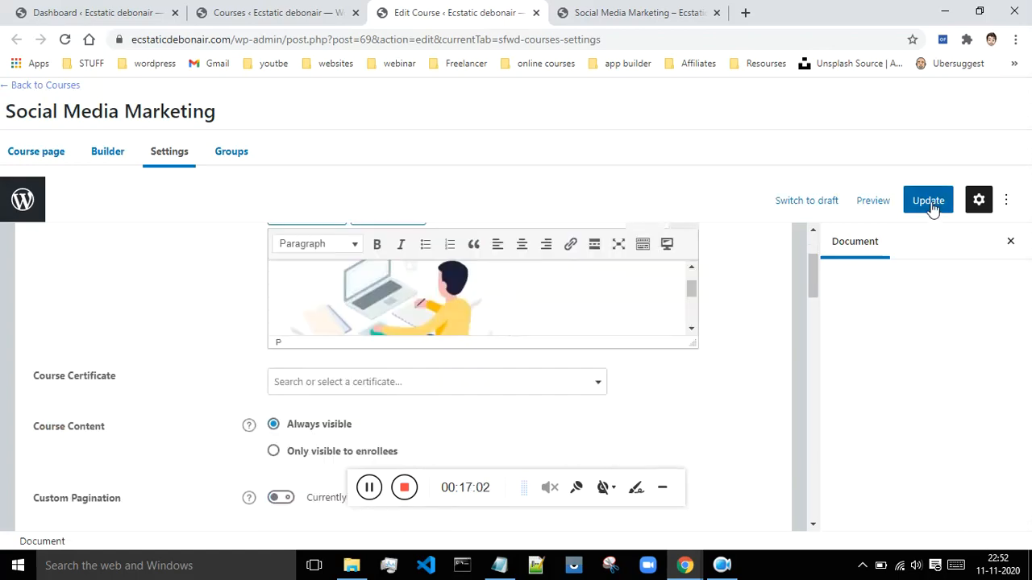
pyautogui.click(933, 208)
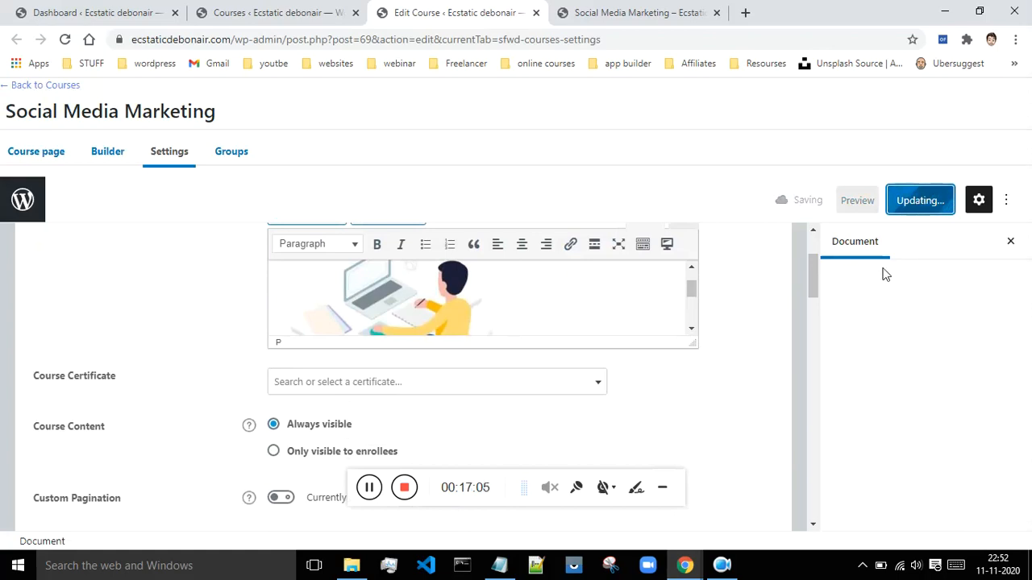
# Reload the published Social Media Marketing course page and view its Materials content.
pyautogui.click(641, 12)
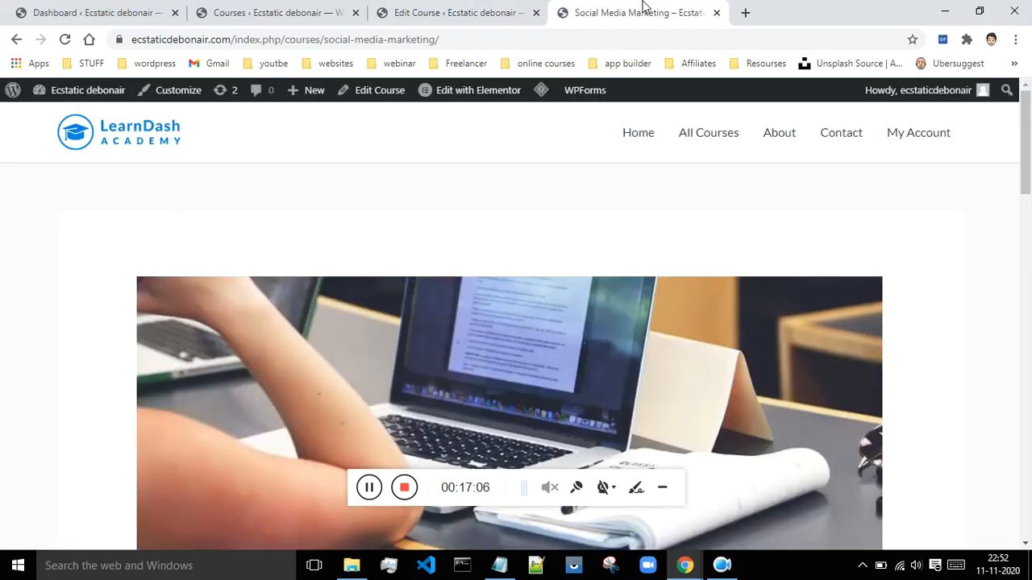
pyautogui.click(64, 39)
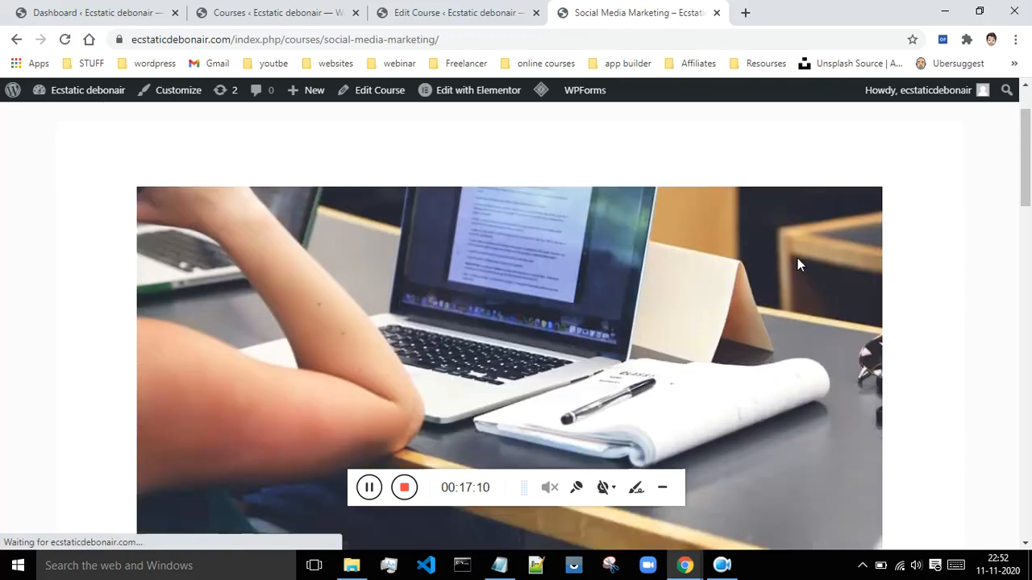
pyautogui.scroll(-5, 798, 262)
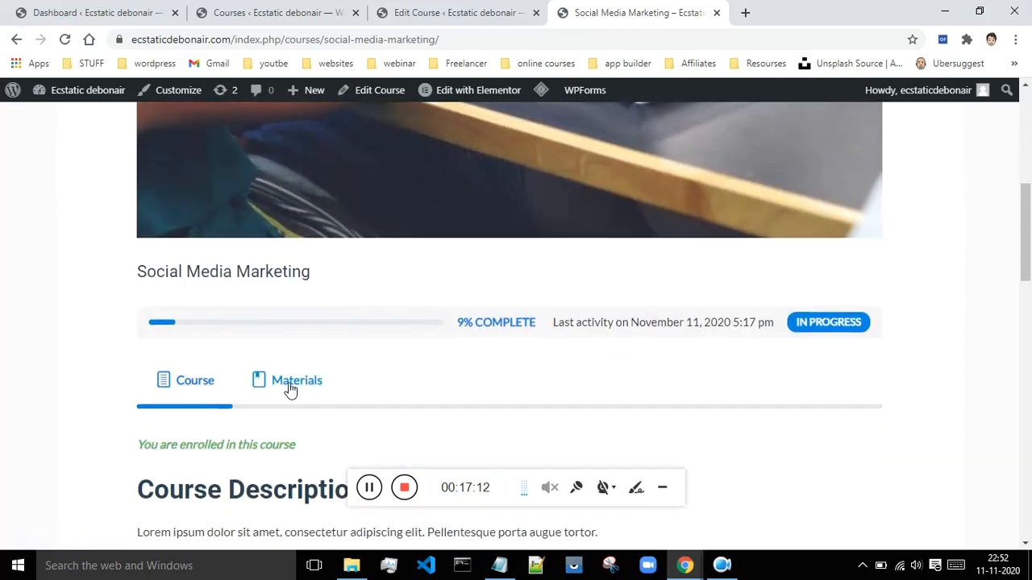
pyautogui.click(292, 387)
pyautogui.scroll(-2, 338, 364)
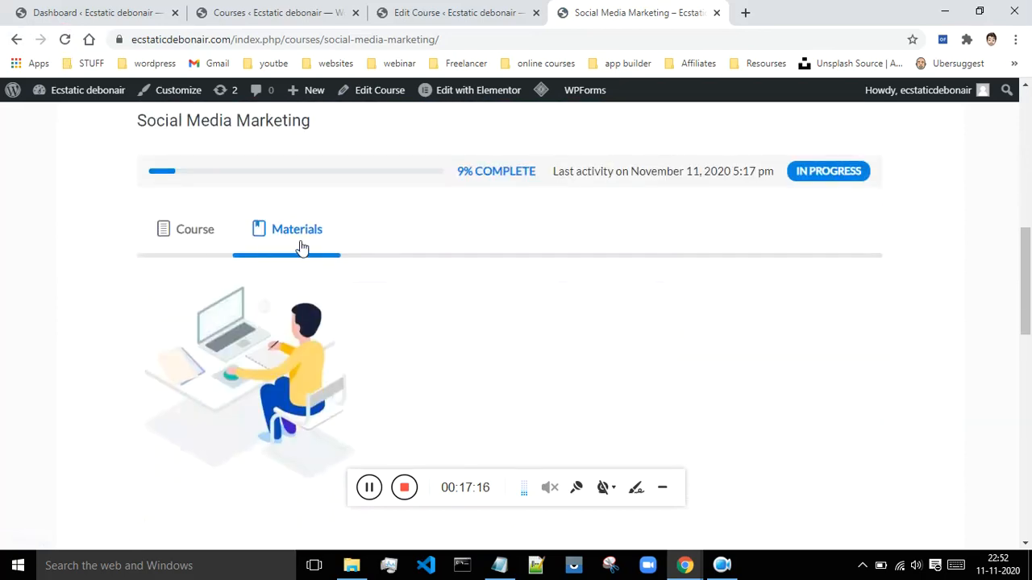
# Look over the published Materials content, and check the available choices for Course Certificate in the Social Media Marketing course settings.
pyautogui.scroll(-2, 395, 246)
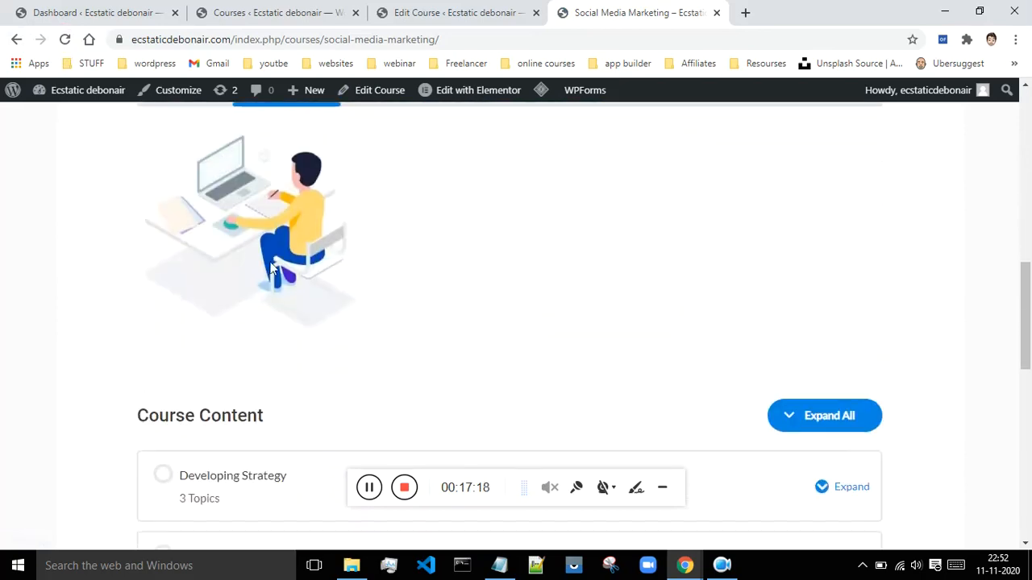
pyautogui.scroll(3, 321, 281)
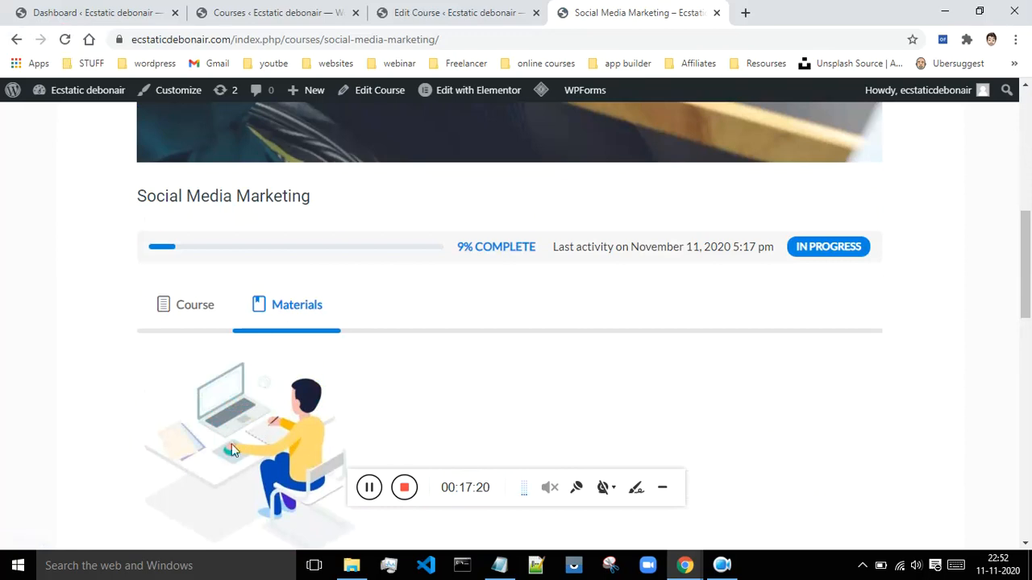
pyautogui.click(456, 12)
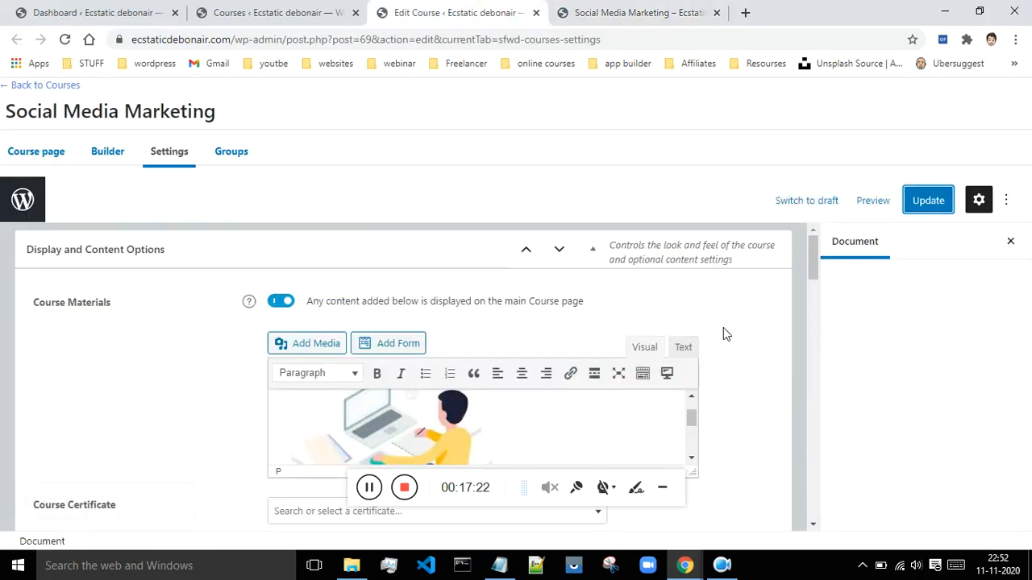
pyautogui.scroll(-1, 723, 328)
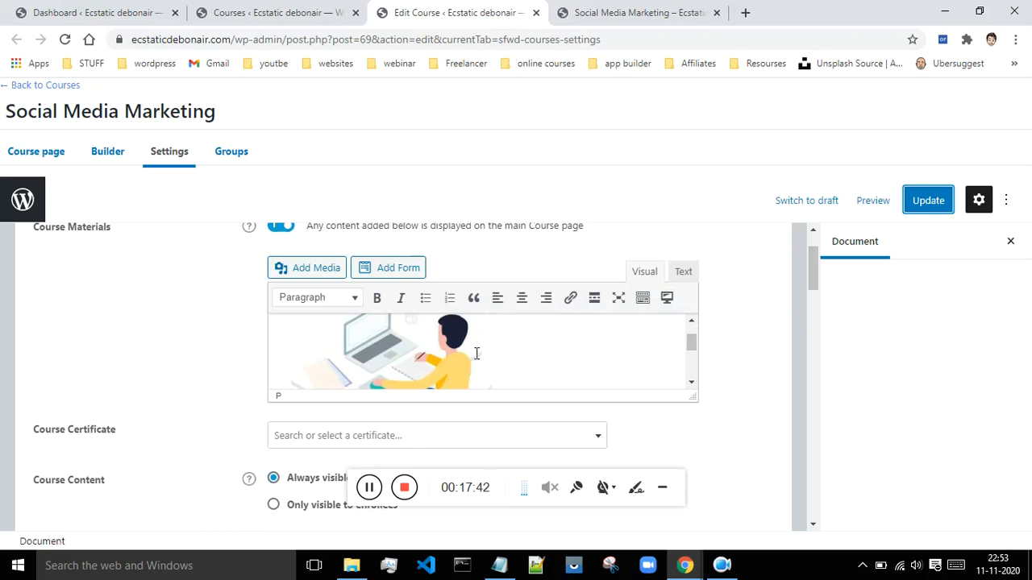
pyautogui.scroll(-2, 691, 378)
pyautogui.scroll(-2, 751, 341)
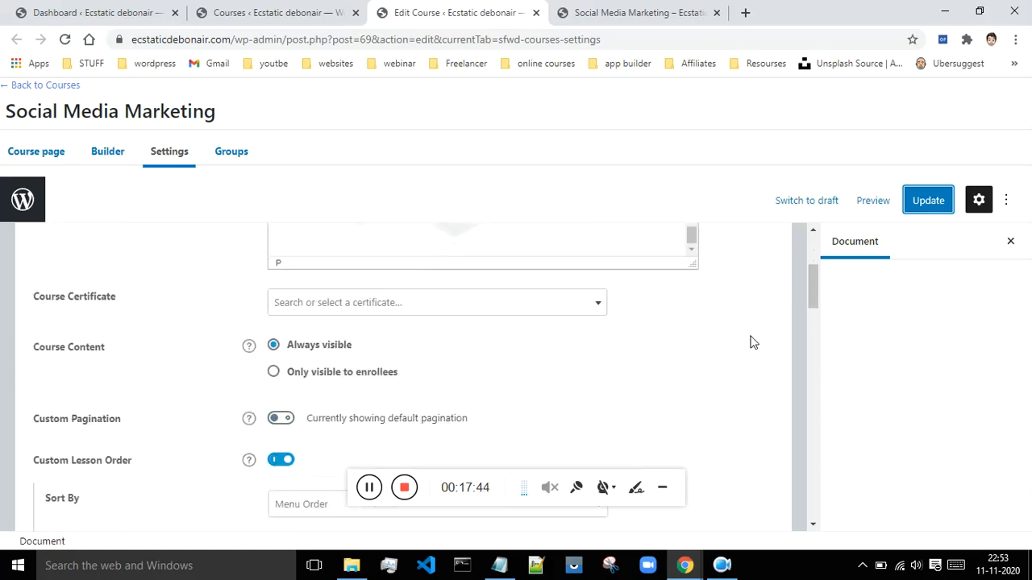
pyautogui.click(363, 293)
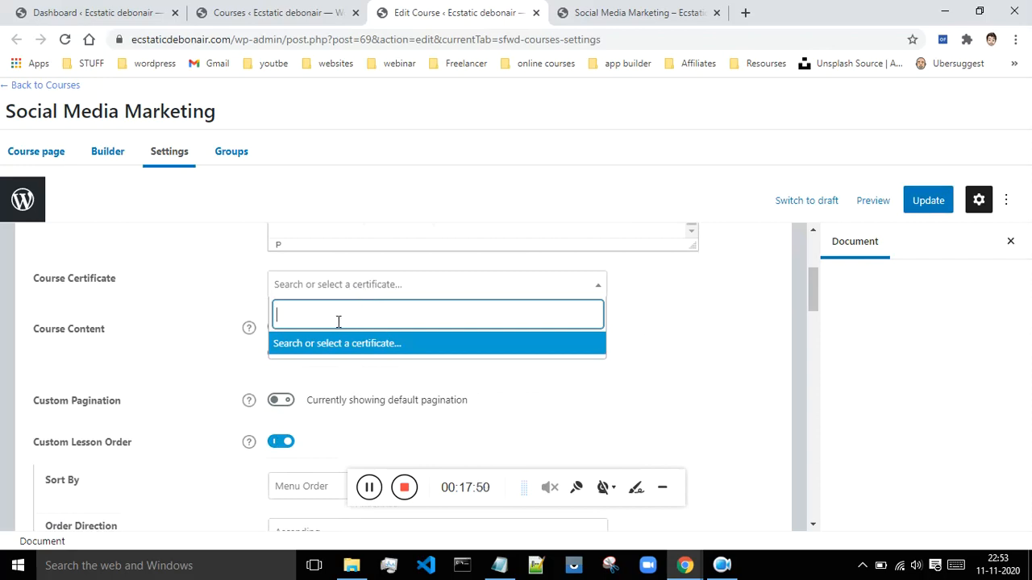
pyautogui.click(714, 313)
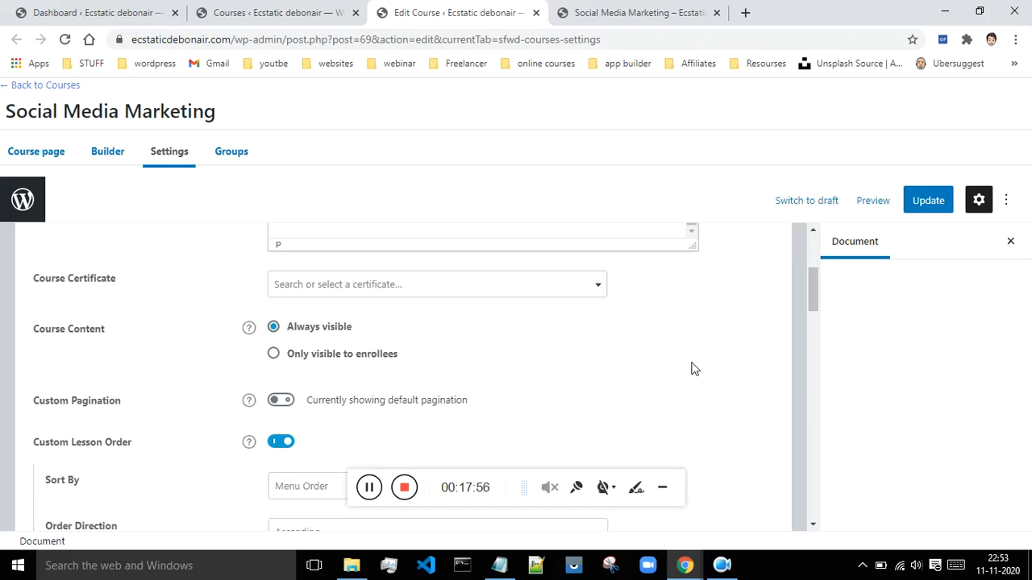
# Compare the Course Content visibility setting with the lesson list on the published Social Media Marketing page.
pyautogui.scroll(-1, 693, 369)
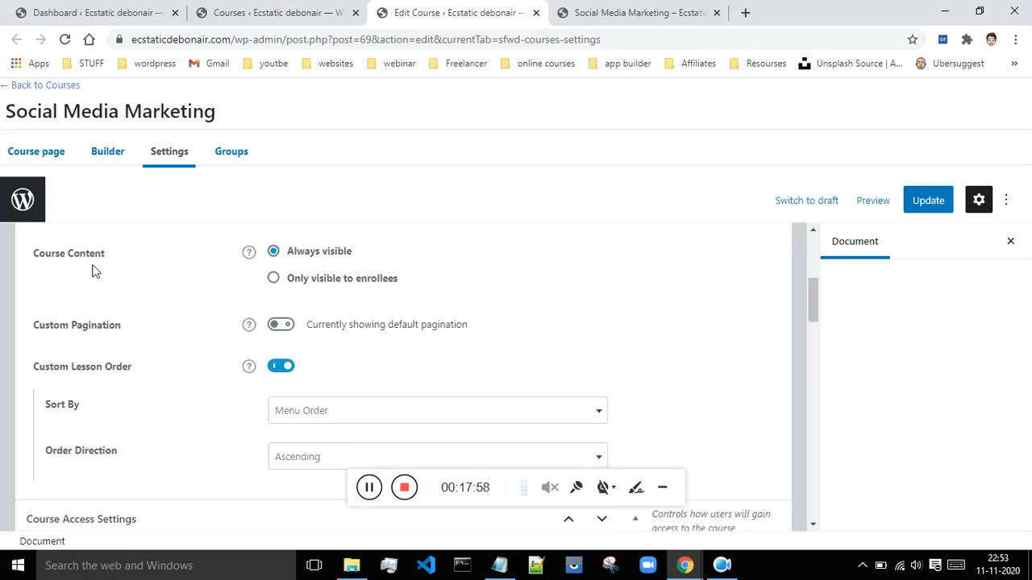
pyautogui.click(576, 13)
pyautogui.scroll(-8, 698, 254)
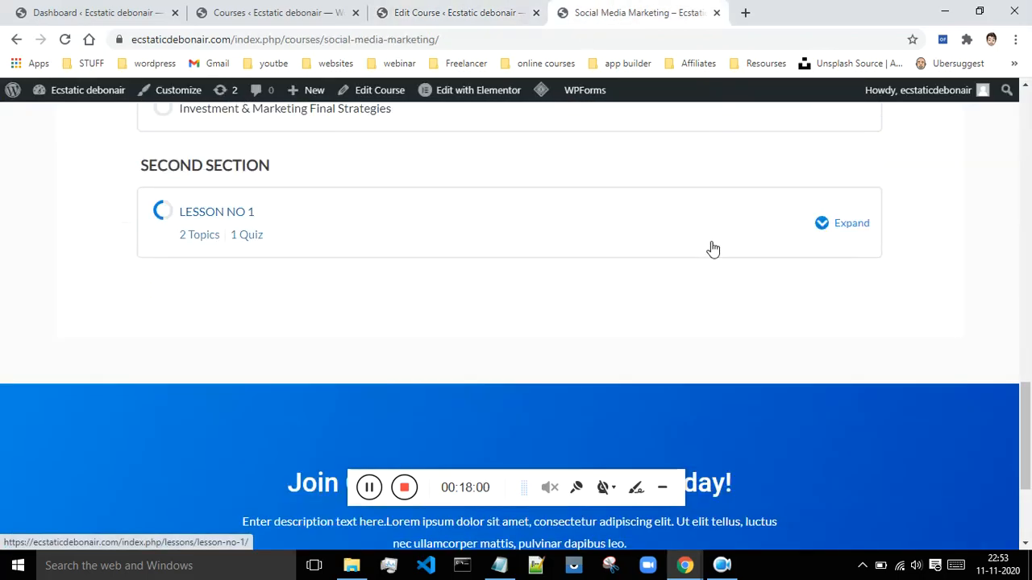
pyautogui.scroll(3, 712, 248)
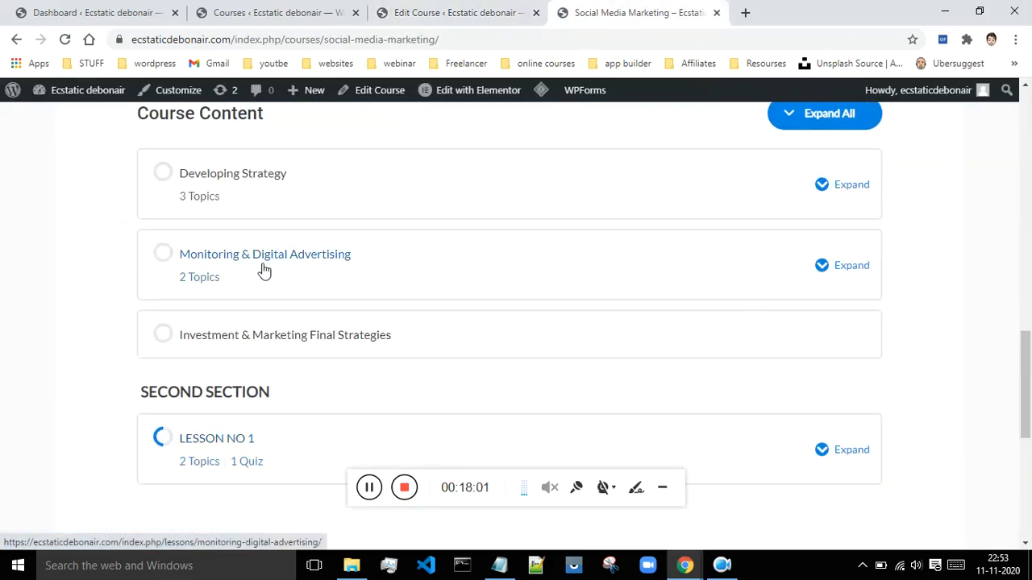
pyautogui.click(443, 7)
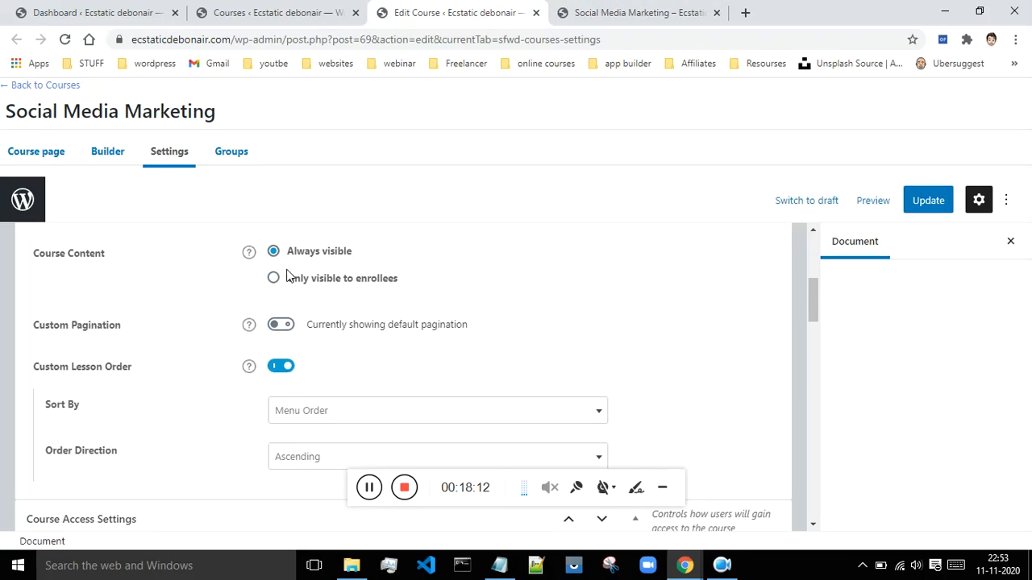
# Try the Only visible to enrollees option for Course Content, and set it back to Always visible.
pyautogui.click(645, 8)
pyautogui.click(515, 6)
pyautogui.click(274, 282)
pyautogui.click(634, 10)
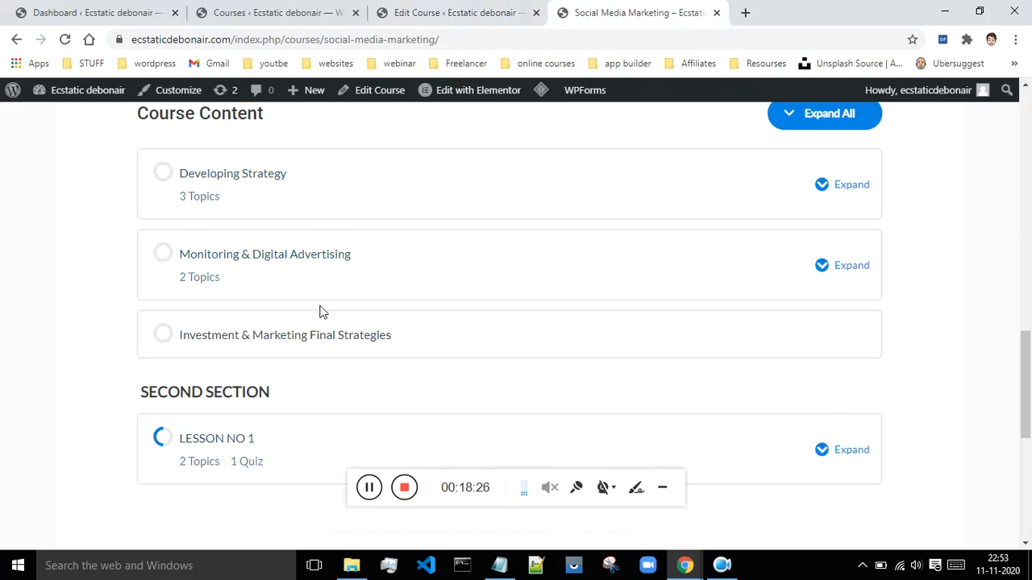
pyautogui.click(454, 11)
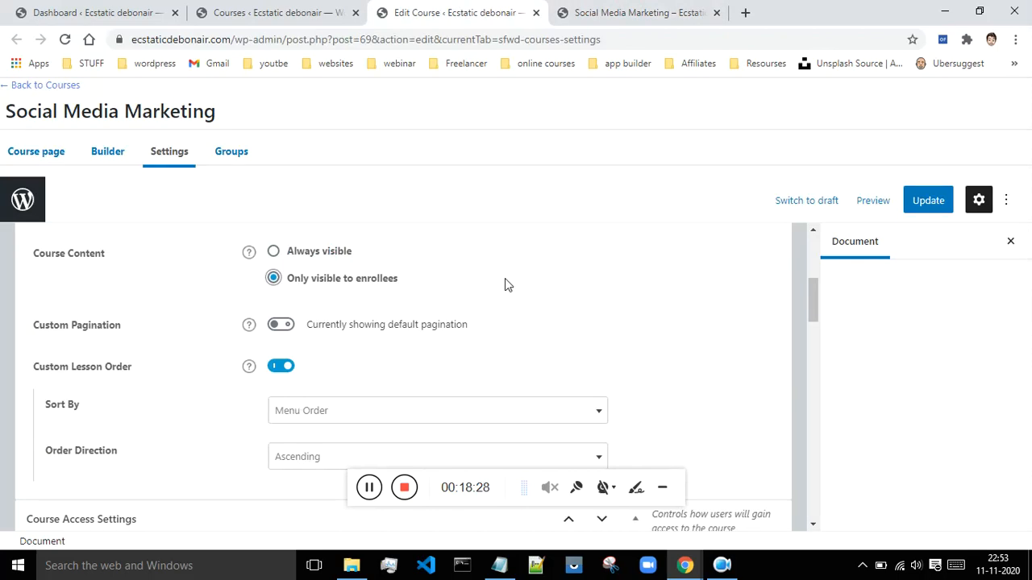
pyautogui.click(273, 252)
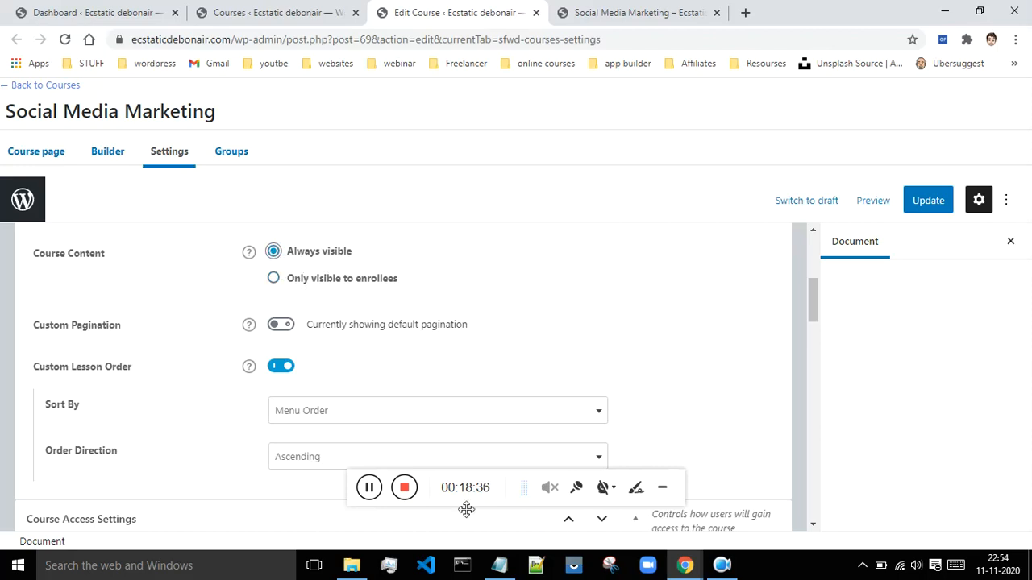
# Turn on Custom Pagination for the course and show its lessons and topics per page settings.
pyautogui.click(367, 489)
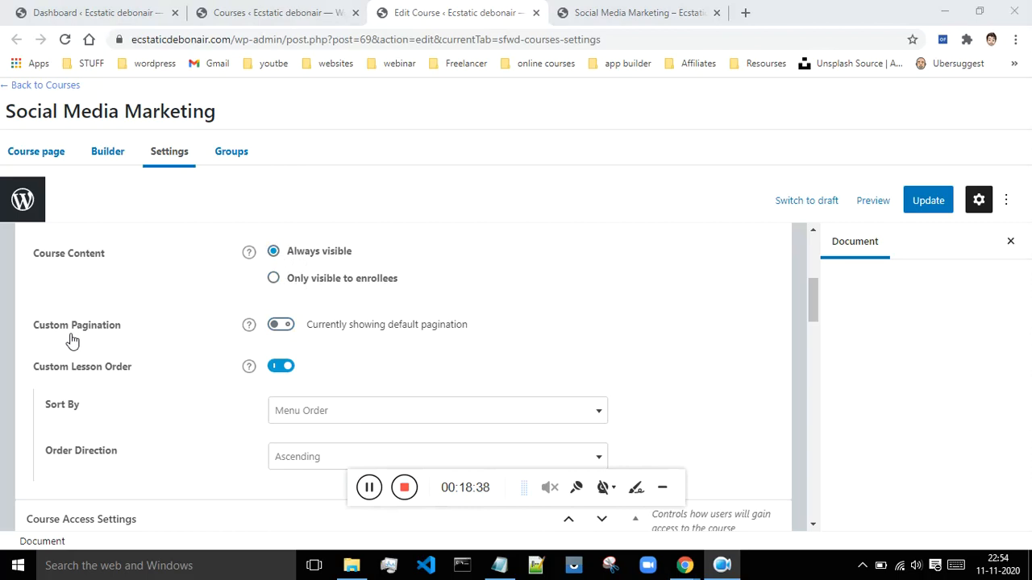
pyautogui.click(278, 329)
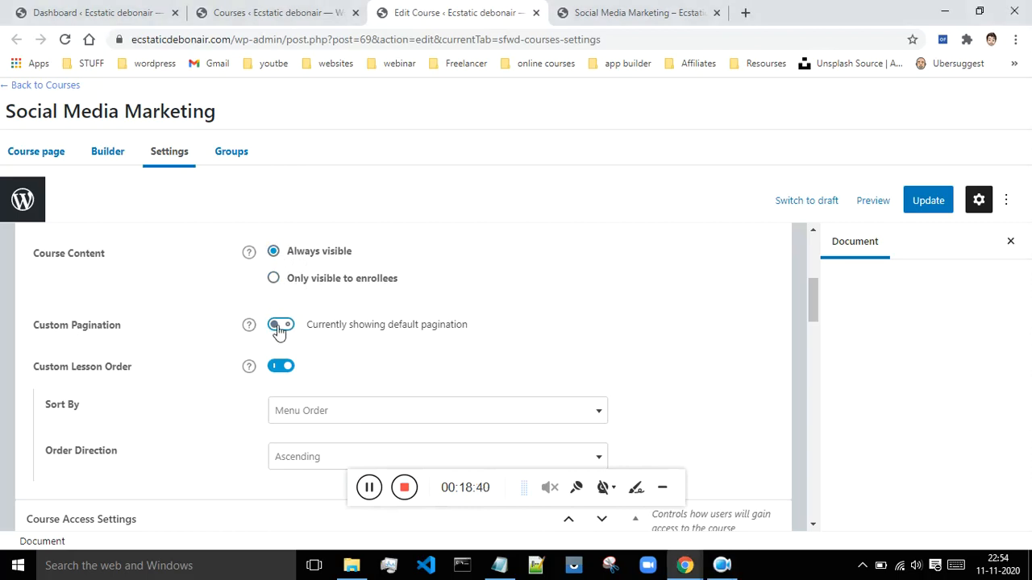
pyautogui.click(278, 326)
pyautogui.scroll(-2, 384, 337)
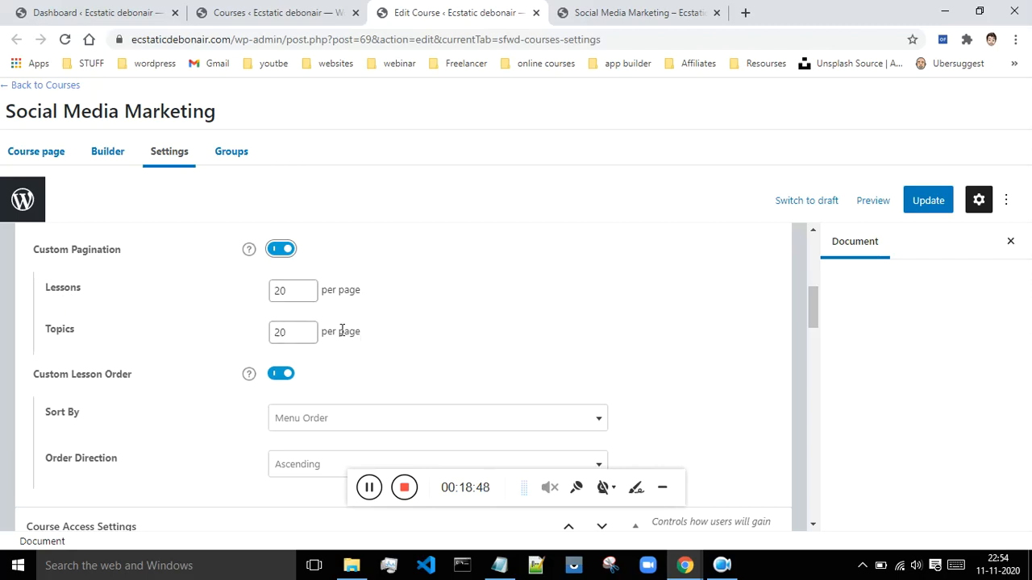
# Examine the sections, lessons and topics listed under Course Content on the published Social Media Marketing page.
pyautogui.click(689, 12)
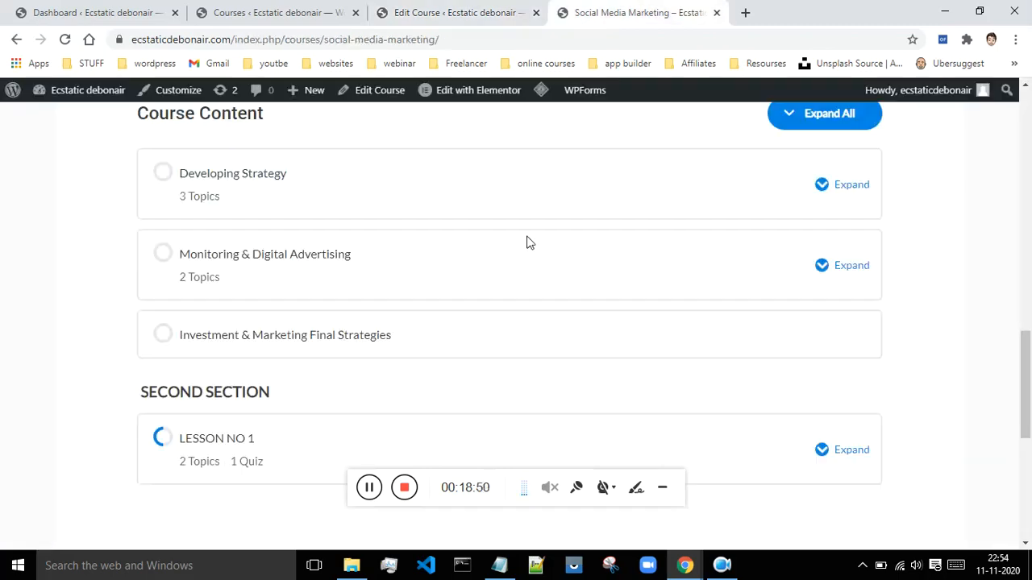
pyautogui.scroll(2, 459, 292)
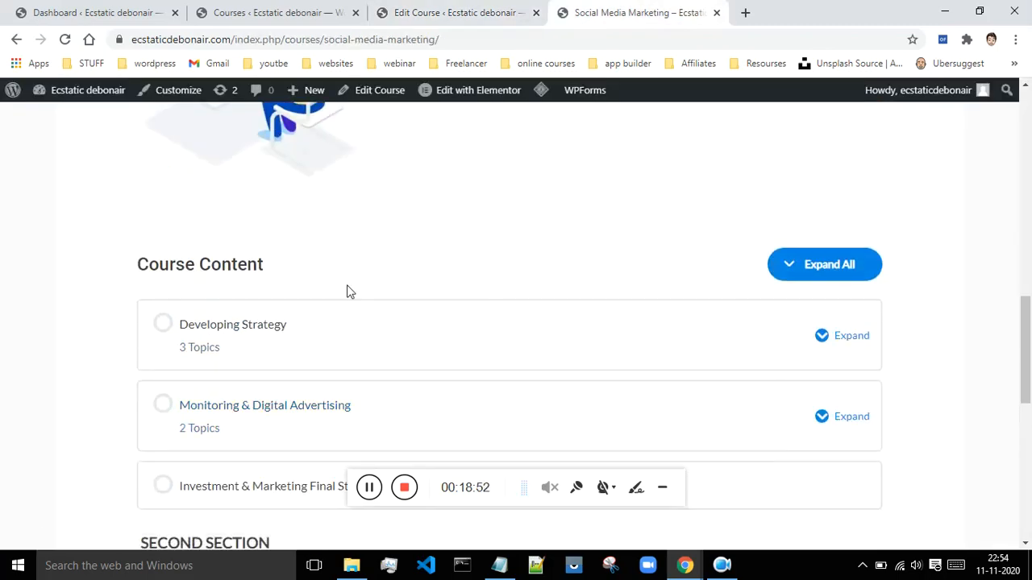
pyautogui.scroll(5, 489, 244)
pyautogui.scroll(-5, 490, 240)
pyautogui.scroll(-1, 489, 239)
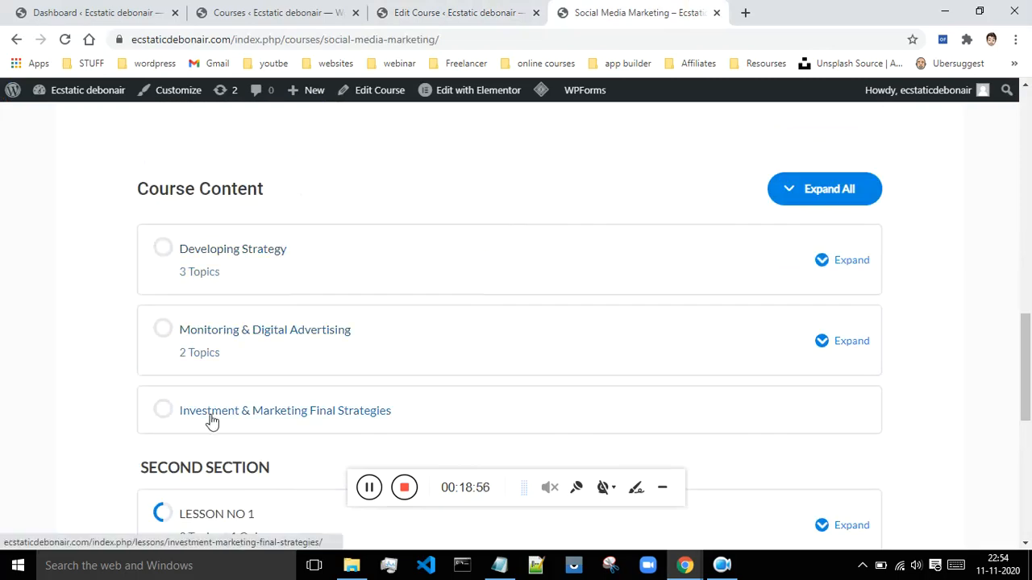
pyautogui.scroll(-2, 212, 422)
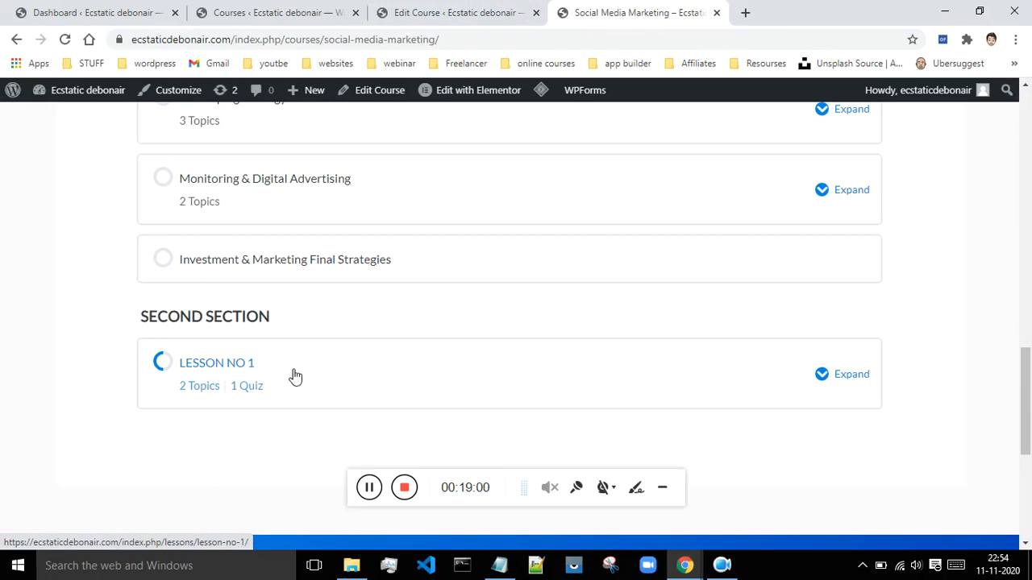
pyautogui.scroll(2, 295, 376)
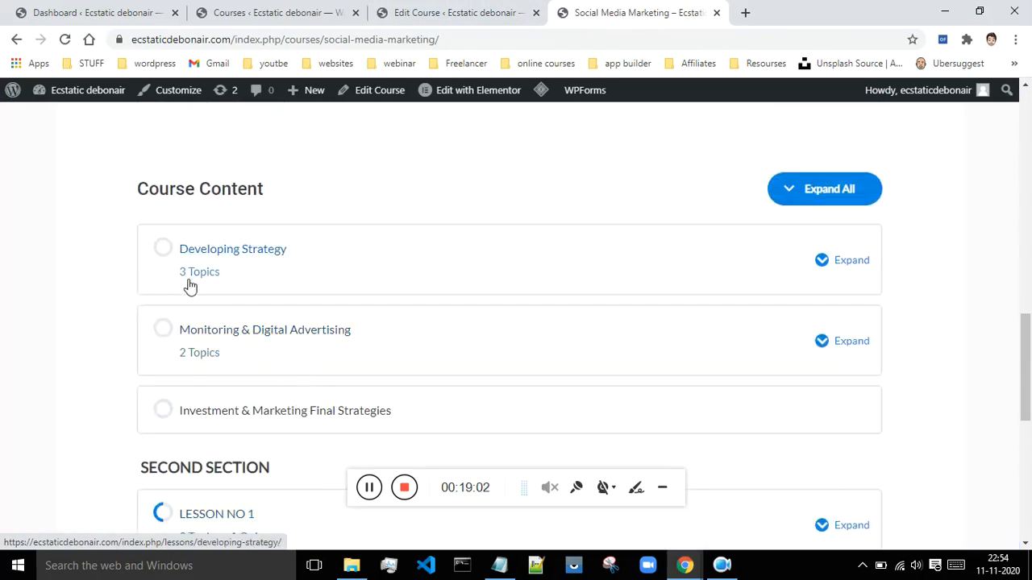
pyautogui.scroll(-2, 196, 364)
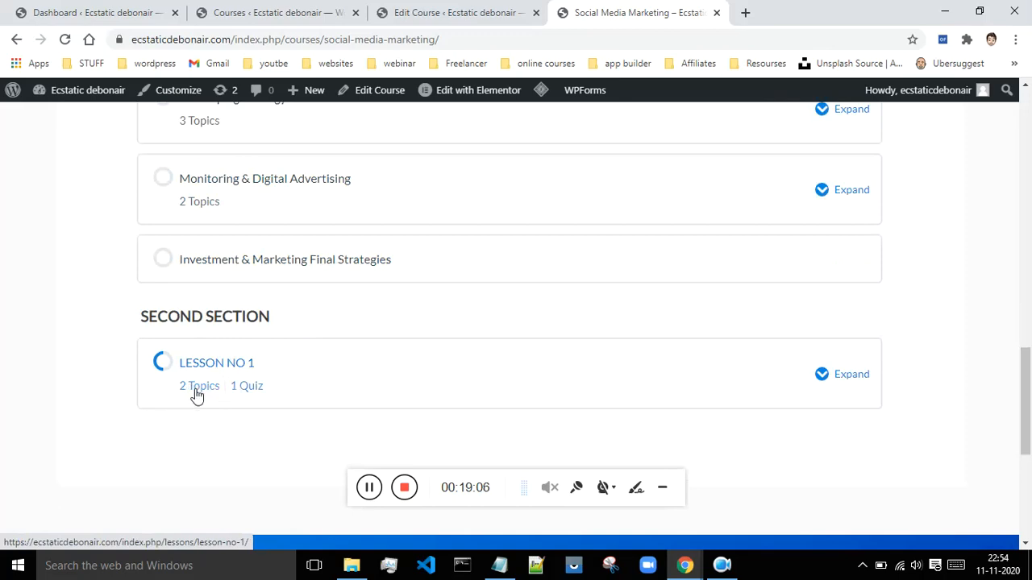
pyautogui.scroll(15, 551, 306)
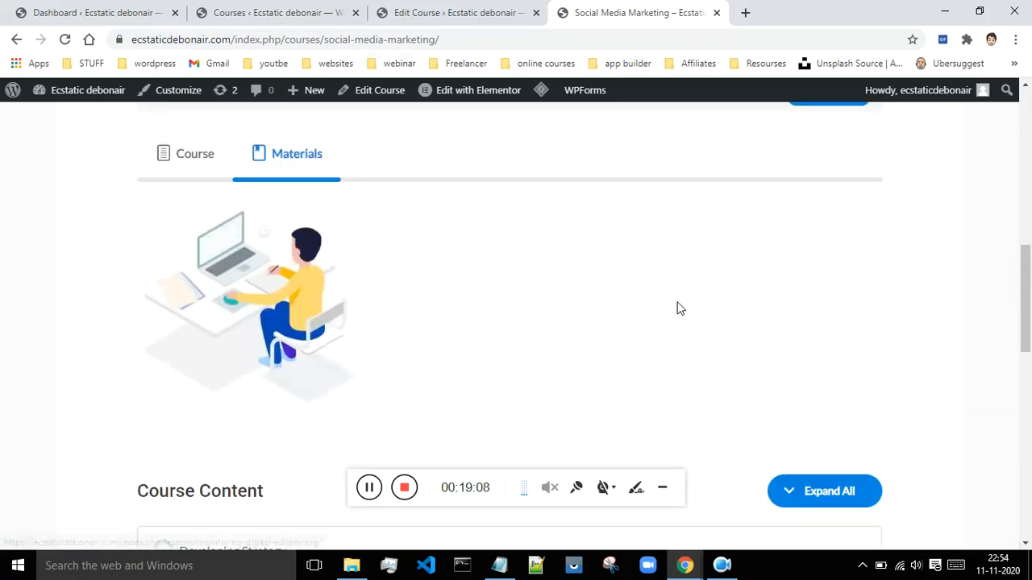
pyautogui.scroll(-15, 682, 224)
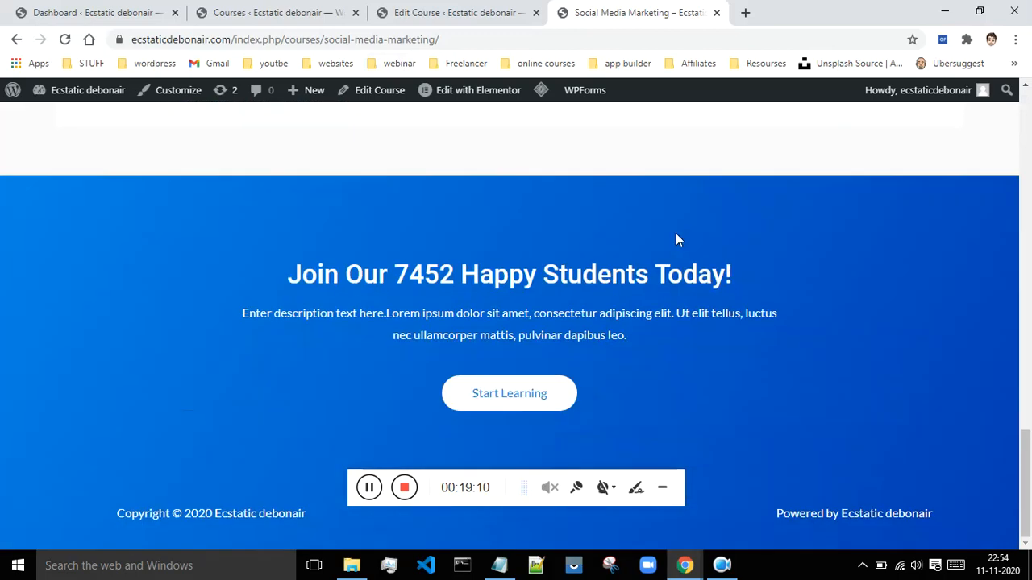
pyautogui.scroll(10, 675, 238)
# Compare the per page settings with the published lesson list once more, and turn Custom Pagination off.
pyautogui.click(468, 13)
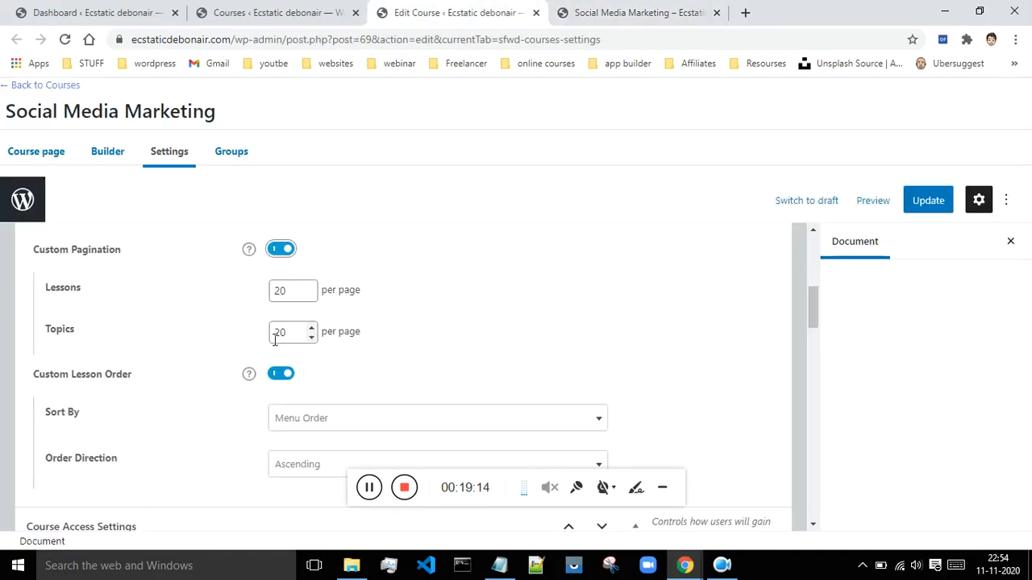
pyautogui.click(633, 13)
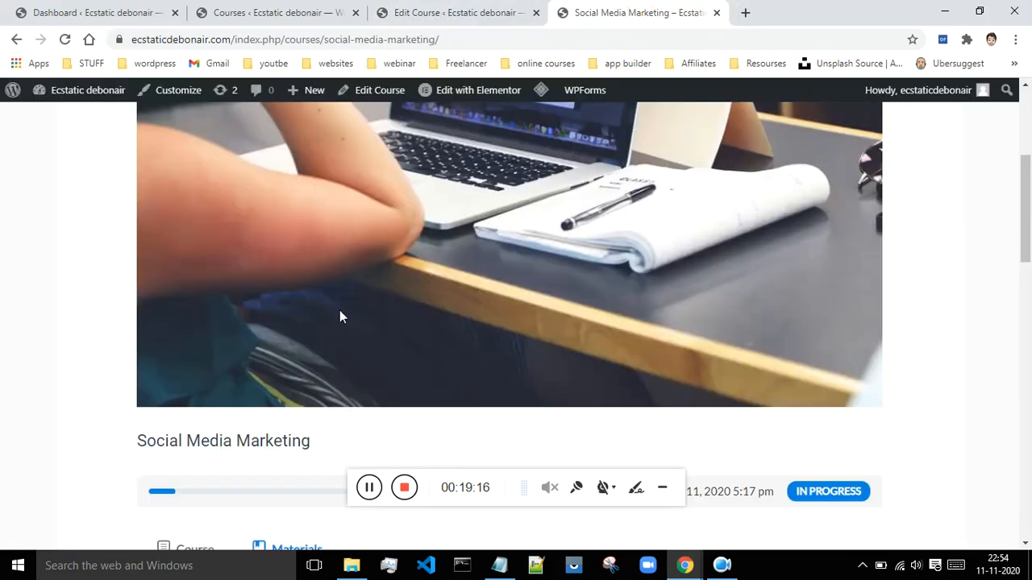
pyautogui.moveTo(1027, 202); pyautogui.dragTo(1025, 390)
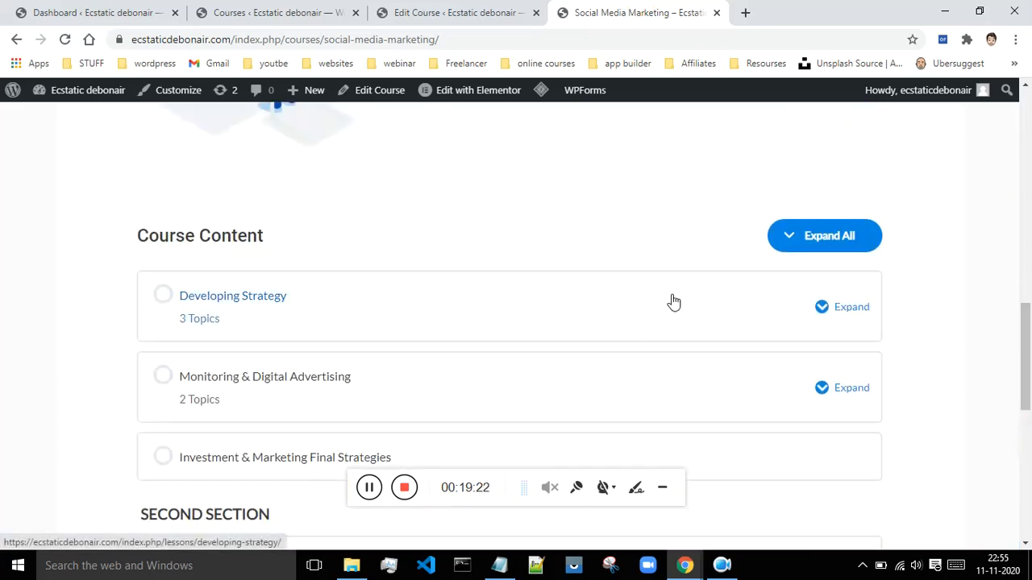
pyautogui.click(453, 12)
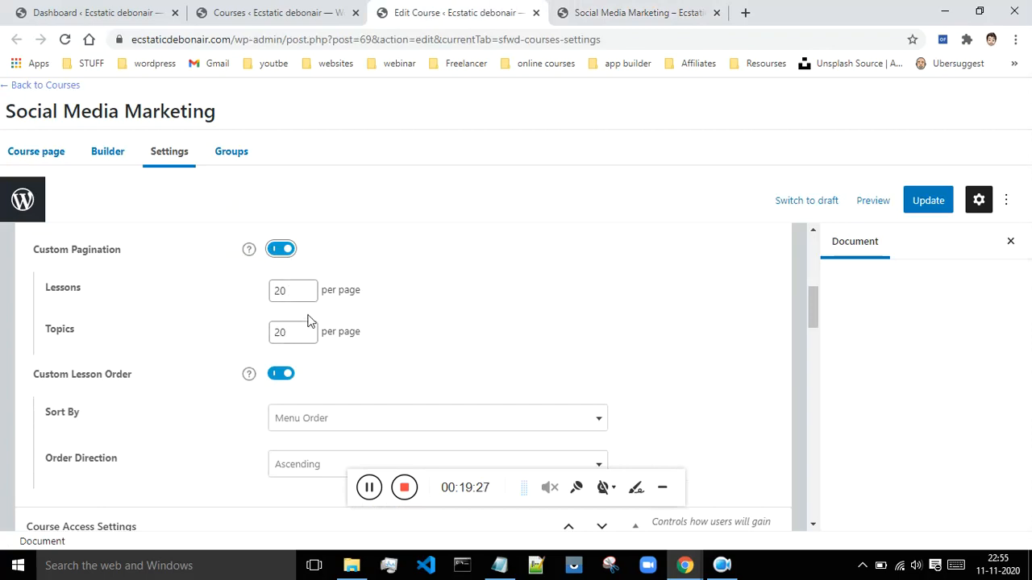
pyautogui.click(274, 250)
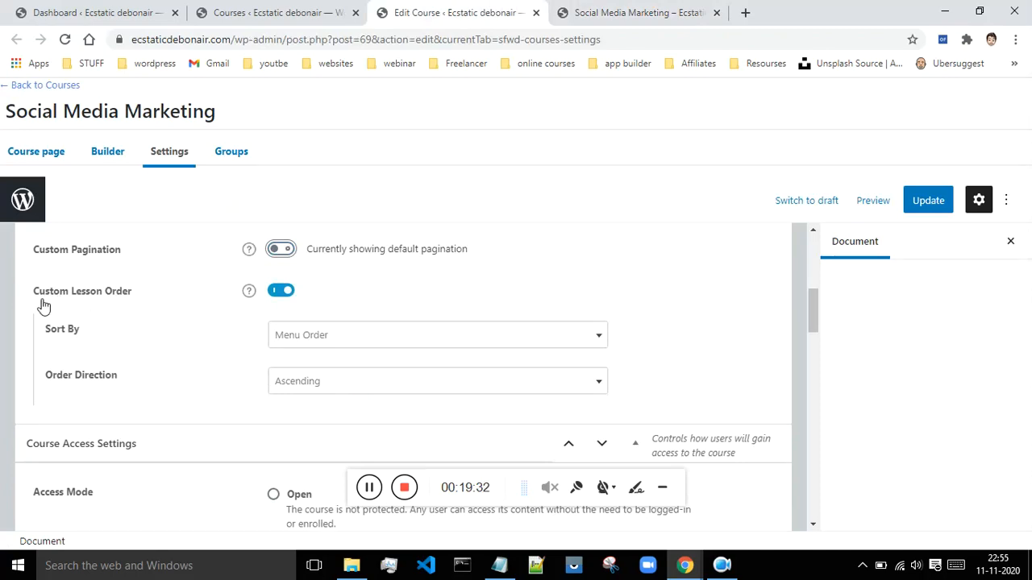
# View the Sort By and Order Direction options for Custom Lesson Order, keeping Menu Order and Ascending.
pyautogui.scroll(-1, 735, 296)
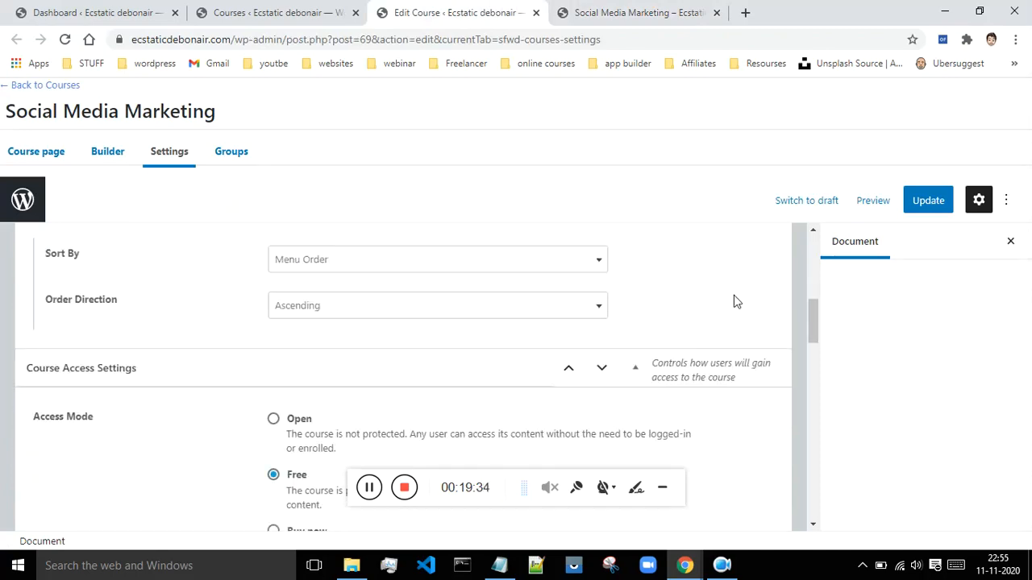
pyautogui.click(570, 261)
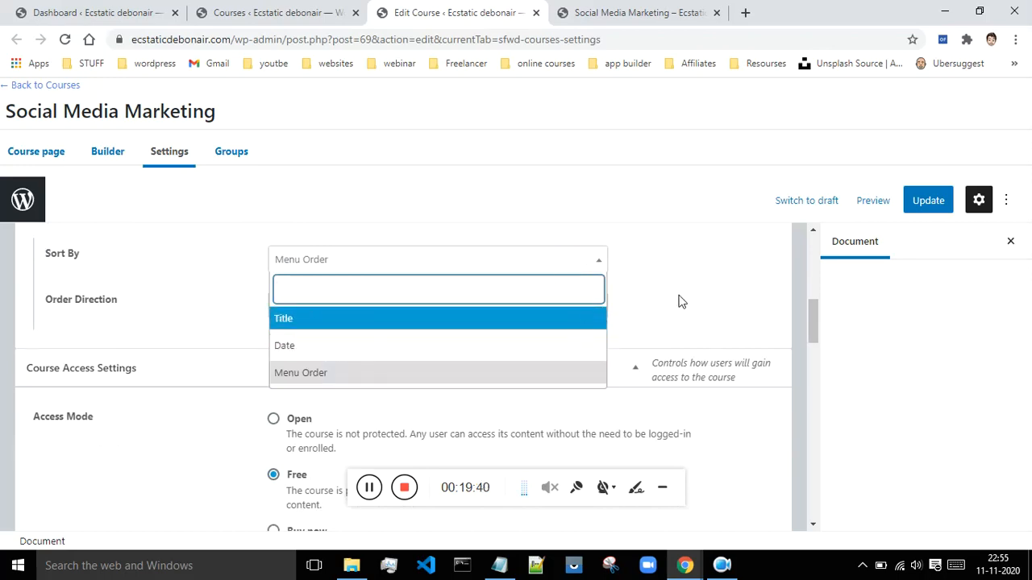
pyautogui.click(477, 375)
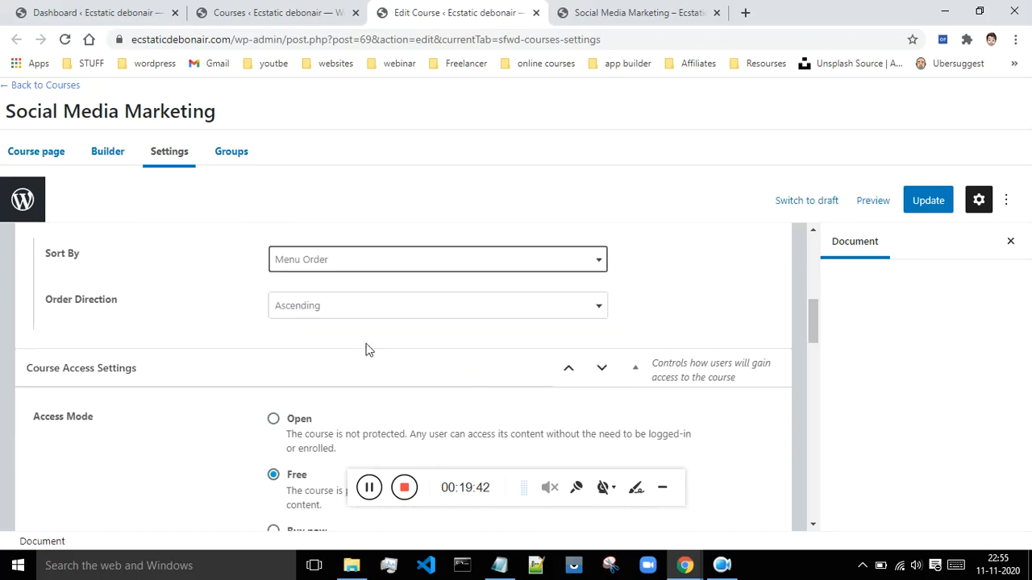
pyautogui.click(423, 310)
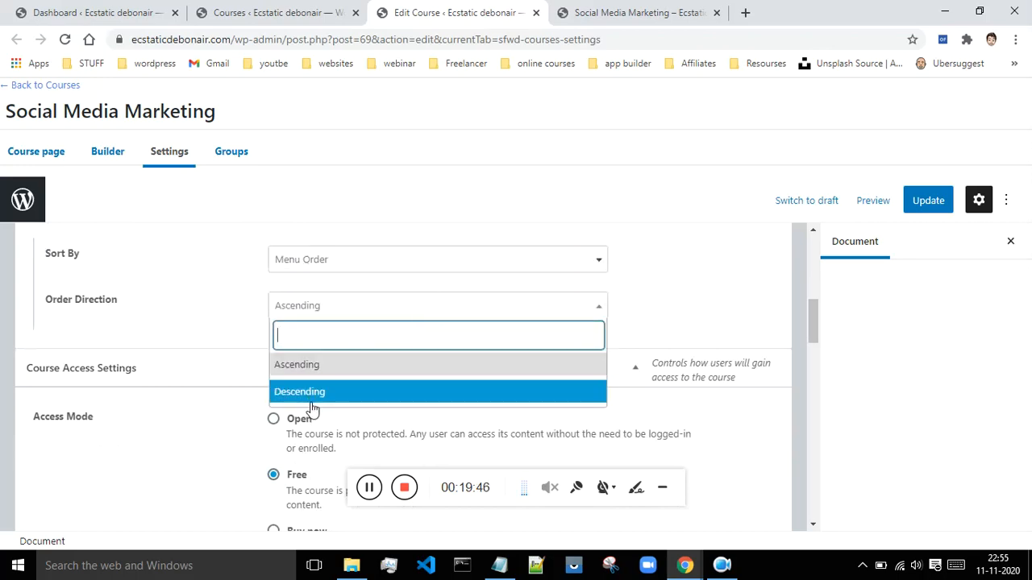
pyautogui.click(216, 335)
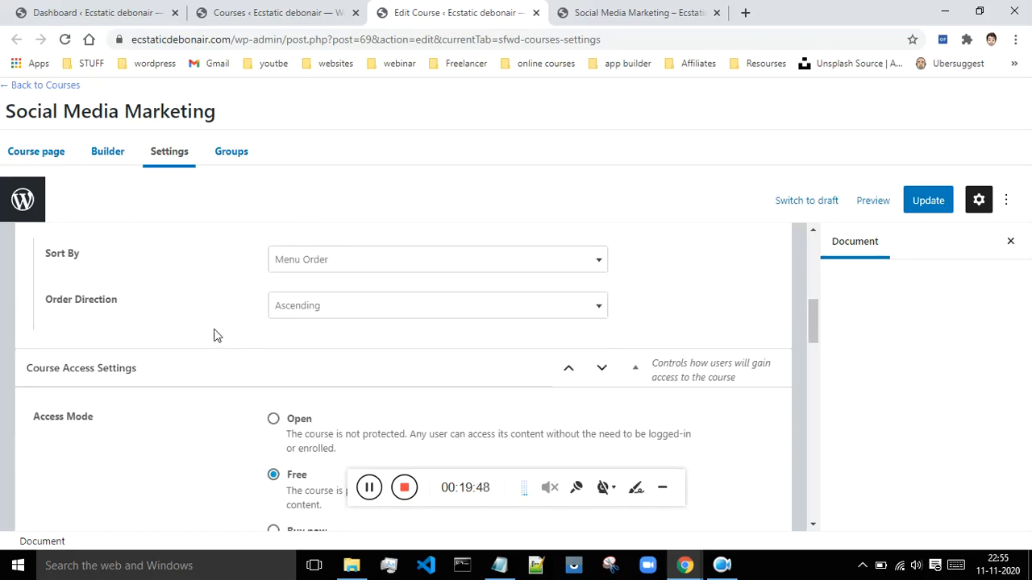
# Examine the Access Mode options under Course Access Settings, focusing on the descriptions of Open and Free.
pyautogui.scroll(-1, 645, 300)
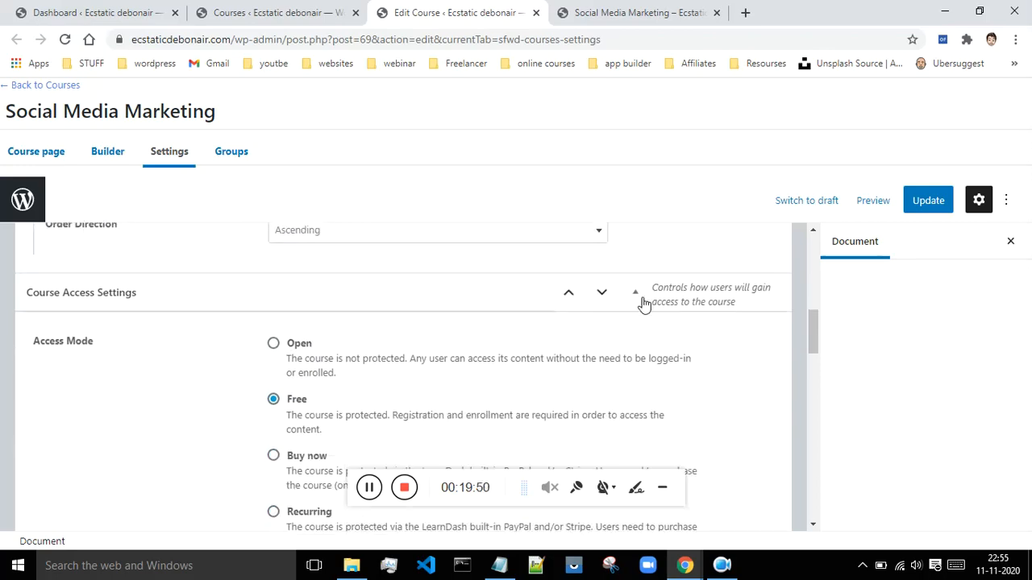
pyautogui.scroll(-1, 645, 306)
pyautogui.scroll(2, 40, 328)
pyautogui.scroll(-2, 121, 368)
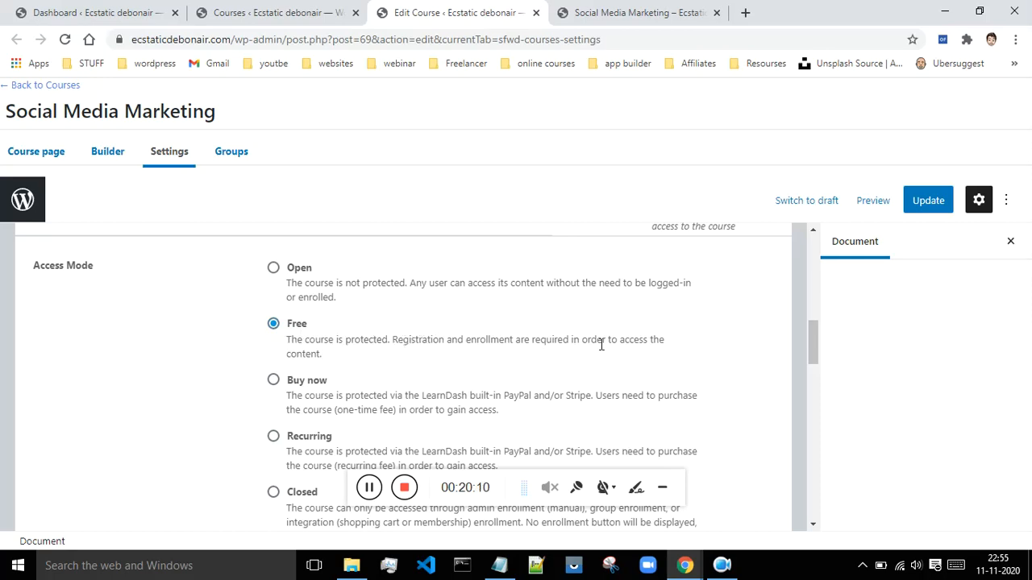
pyautogui.moveTo(324, 355); pyautogui.dragTo(285, 335)
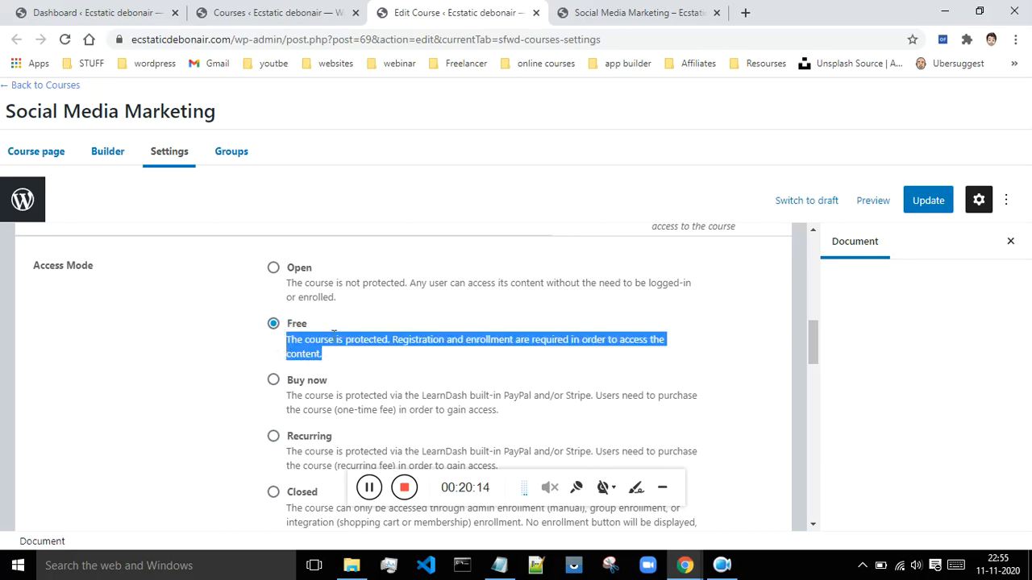
pyautogui.click(363, 350)
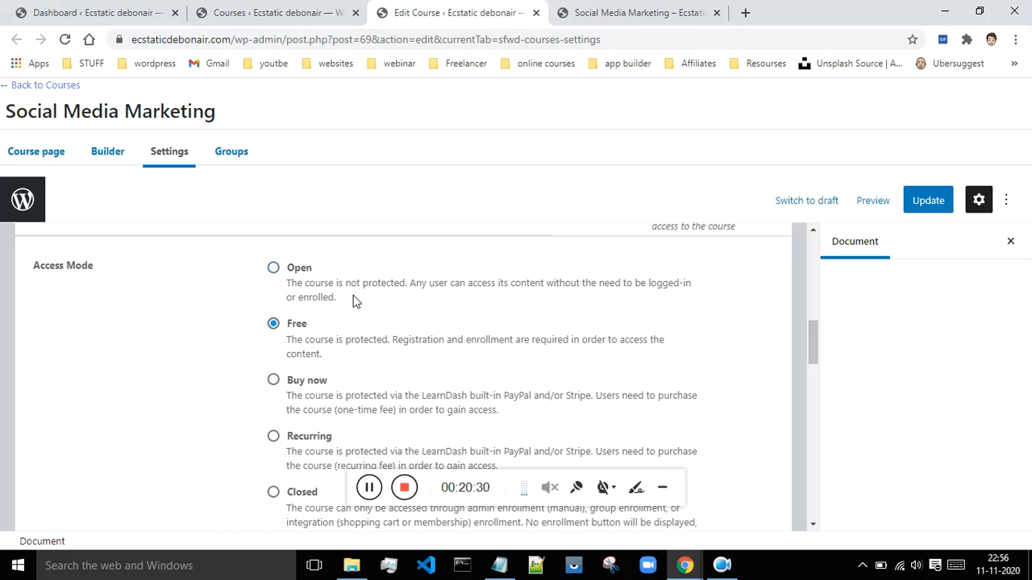
pyautogui.scroll(-1, 439, 282)
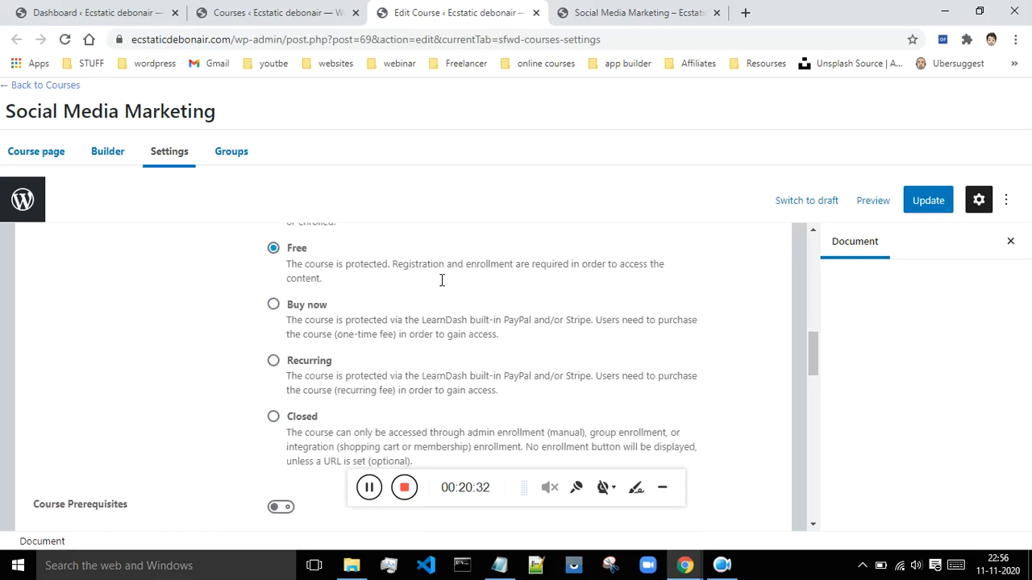
# Set the course's Access Mode to Buy now and show its Course Price field.
pyautogui.click(273, 306)
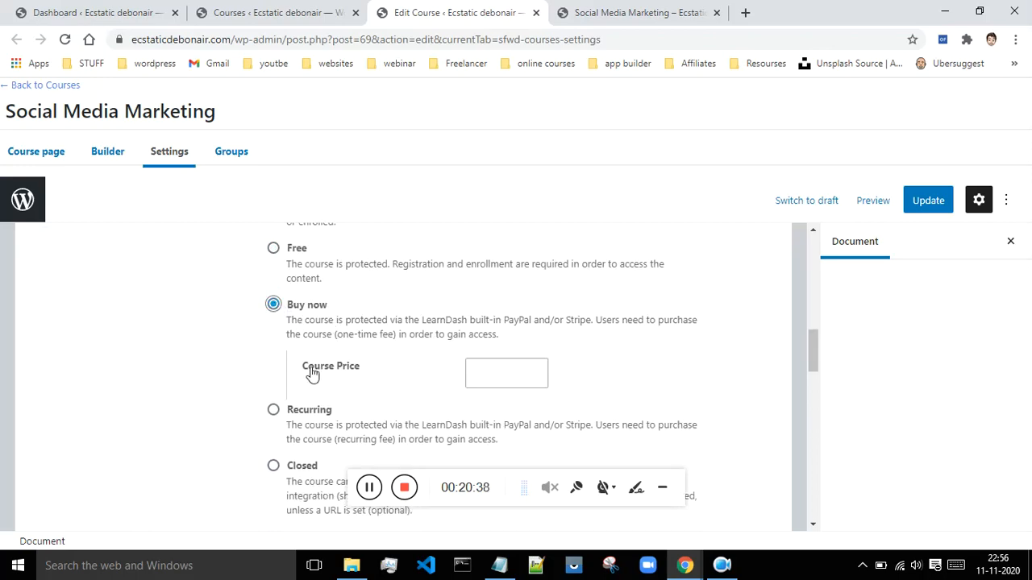
pyautogui.click(501, 374)
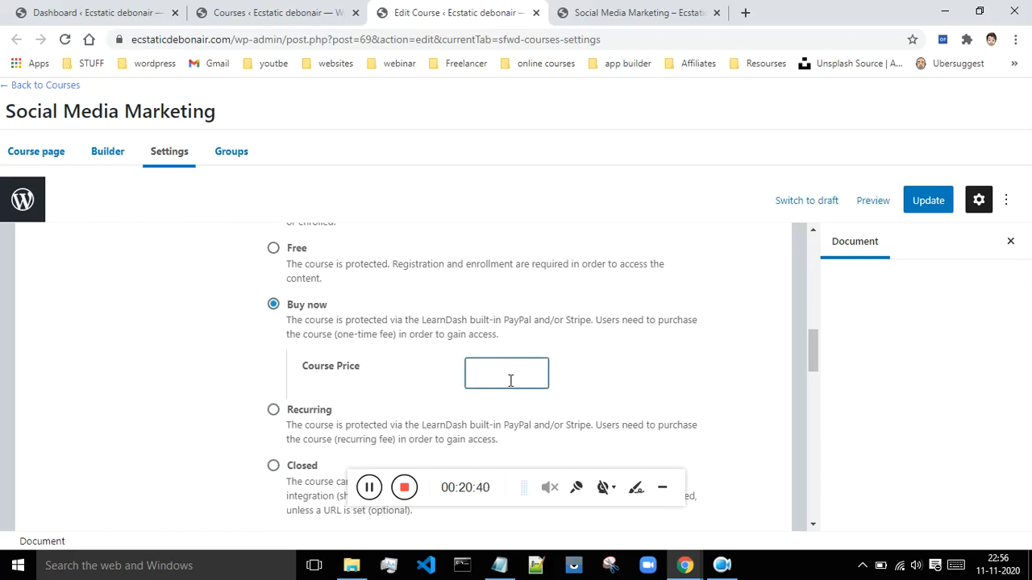
pyautogui.scroll(-2, 572, 355)
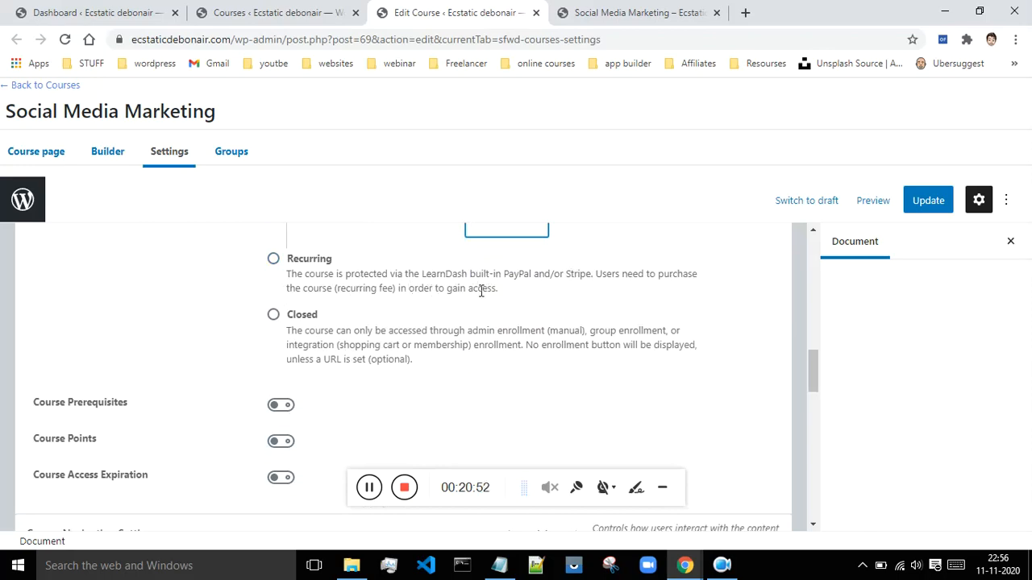
pyautogui.scroll(2, 603, 307)
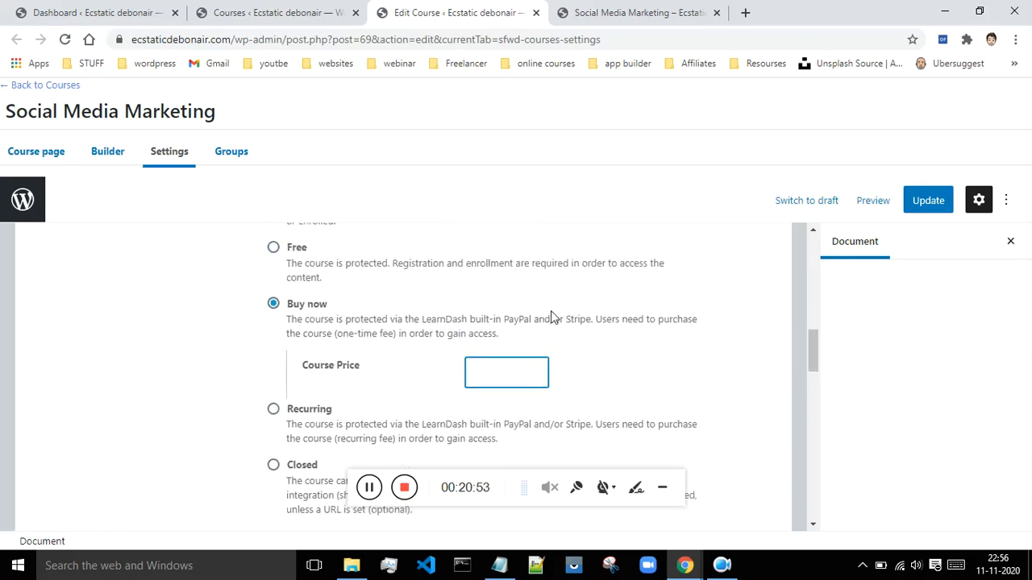
# Set the Access Mode to Recurring with a Course Price of 100.
pyautogui.click(274, 413)
pyautogui.scroll(-2, 816, 304)
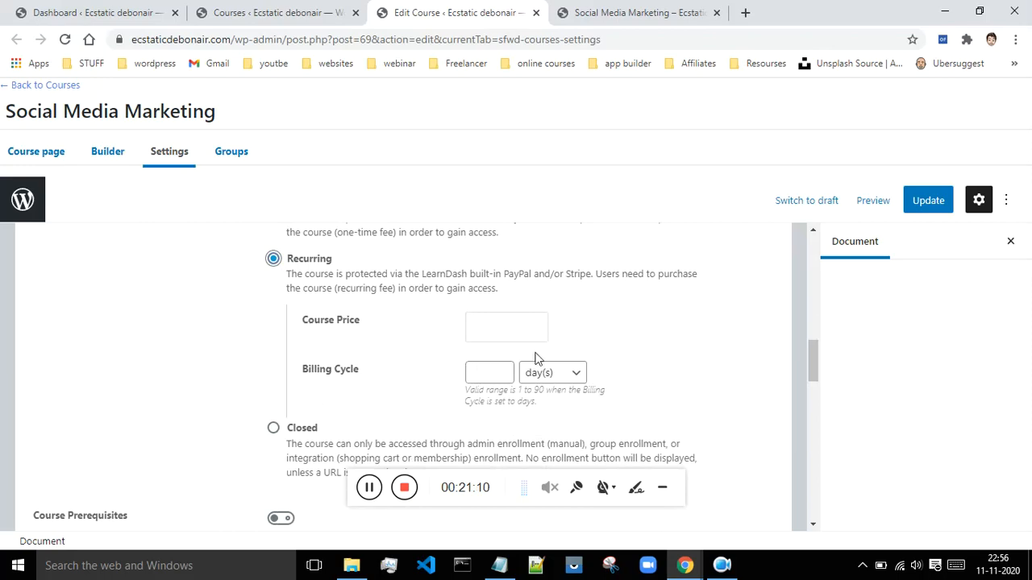
pyautogui.click(490, 326)
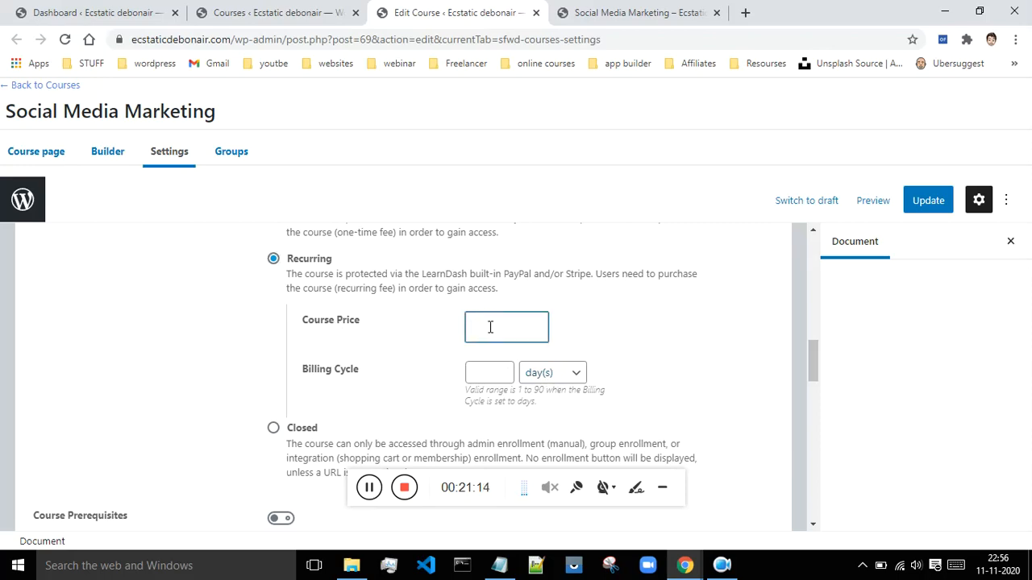
# Set the recurring Billing Cycle to 4 year(s).
pyautogui.click(508, 377)
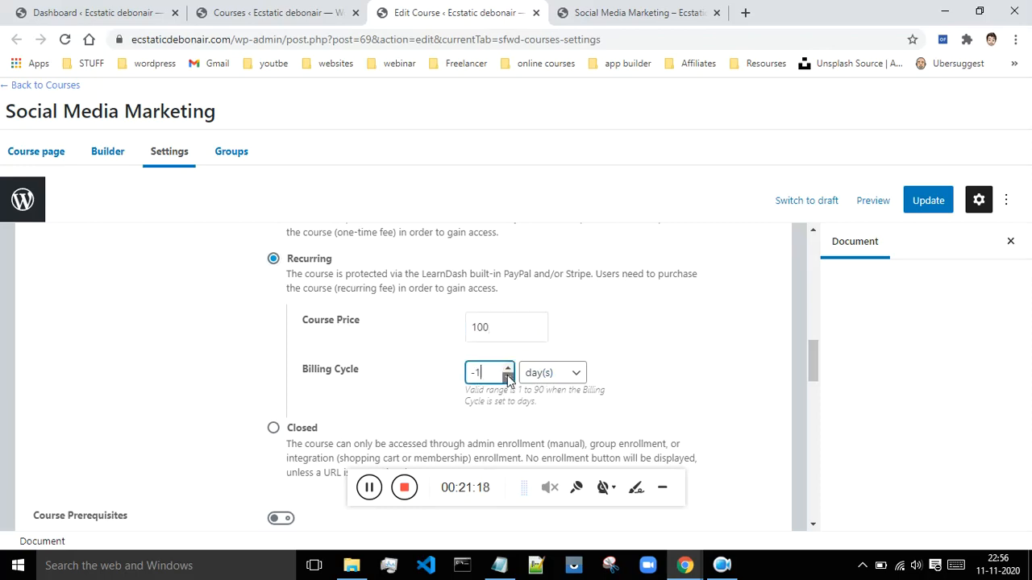
pyautogui.click(508, 368)
pyautogui.click(509, 369)
pyautogui.click(509, 369)
pyautogui.click(509, 368)
pyautogui.click(510, 368)
pyautogui.click(541, 371)
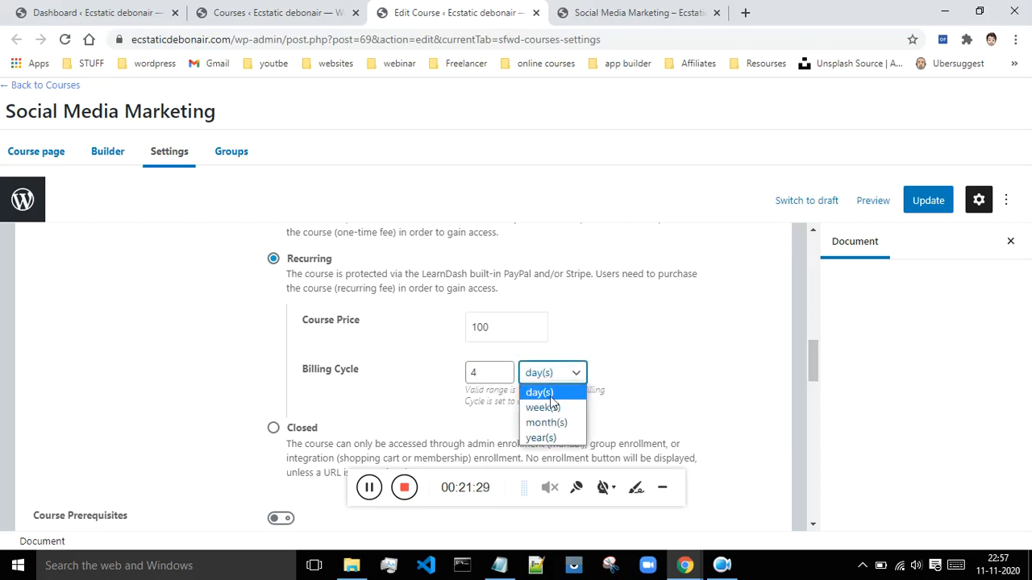
pyautogui.click(541, 437)
# Change the recurring Course Price to 1000 and the Billing Cycle number to 1.
pyautogui.click(497, 327)
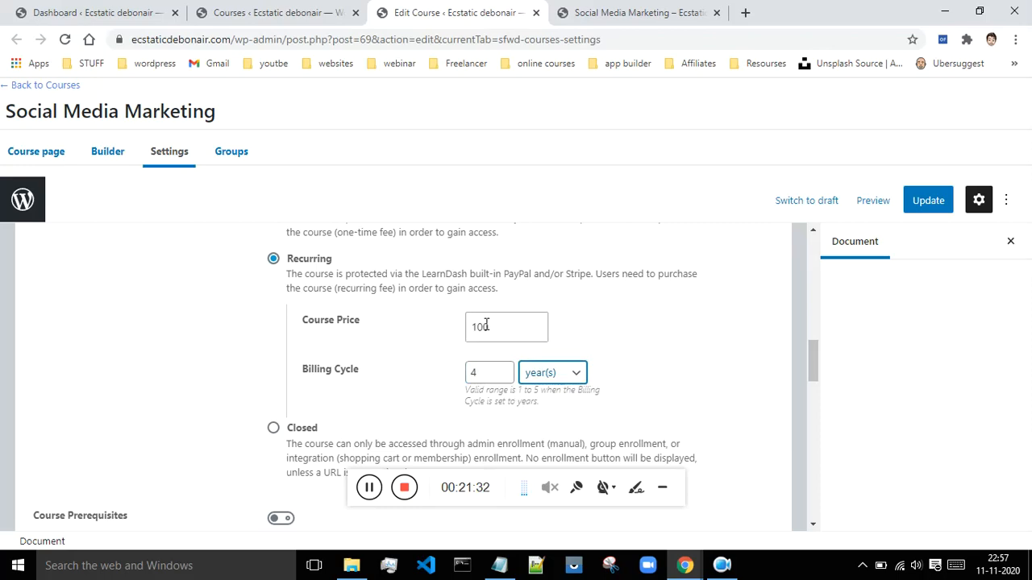
pyautogui.write('0')
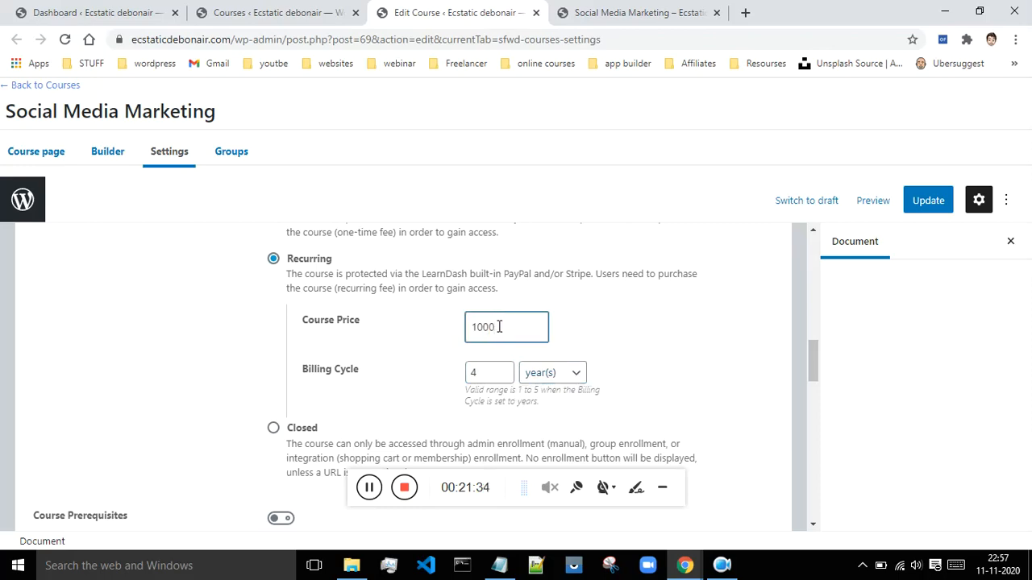
pyautogui.click(486, 373)
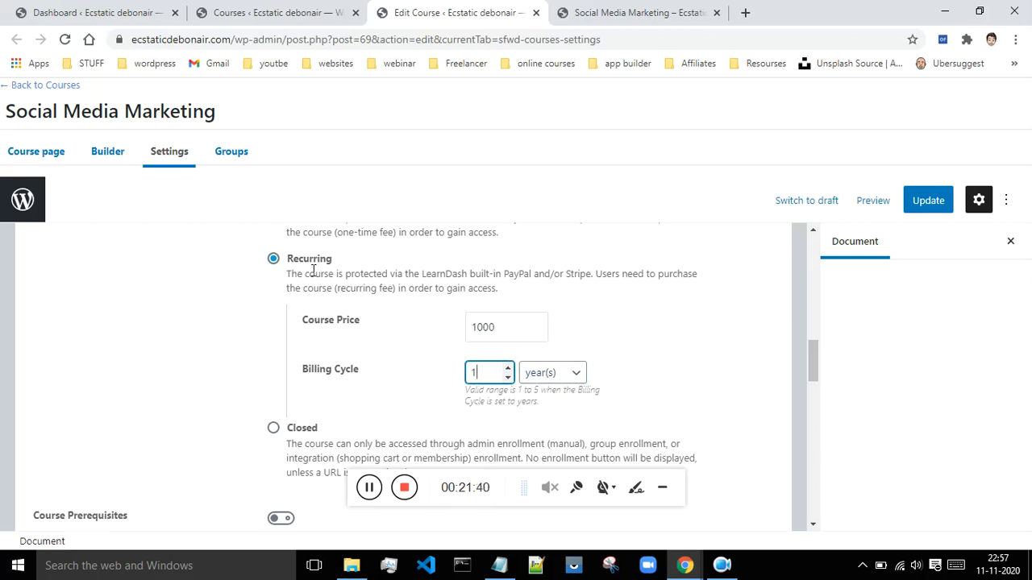
# Set the Access Mode to Closed and view its Course Price and Button URL fields, leaving both empty.
pyautogui.scroll(-3, 410, 279)
pyautogui.click(273, 278)
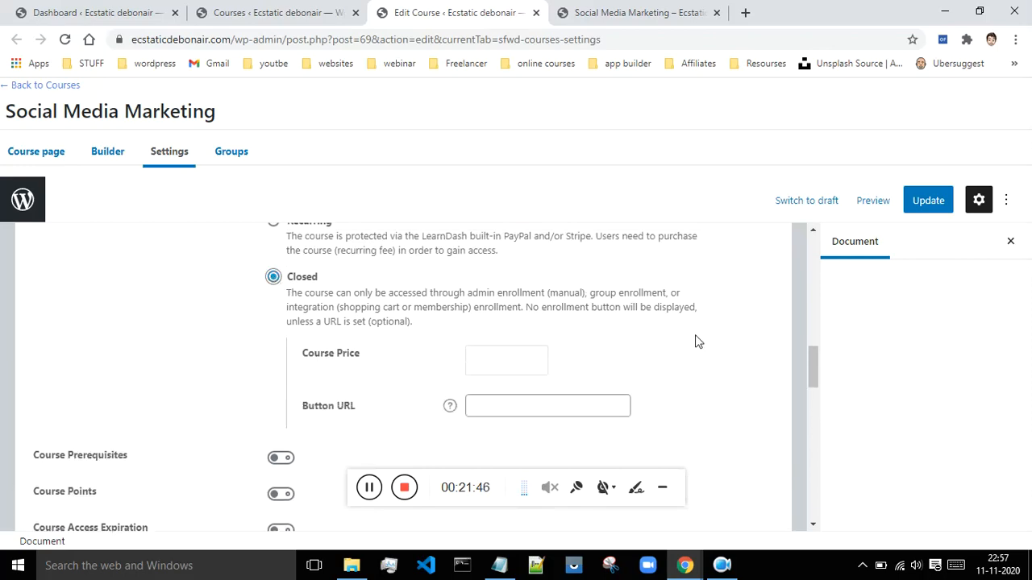
pyautogui.click(526, 359)
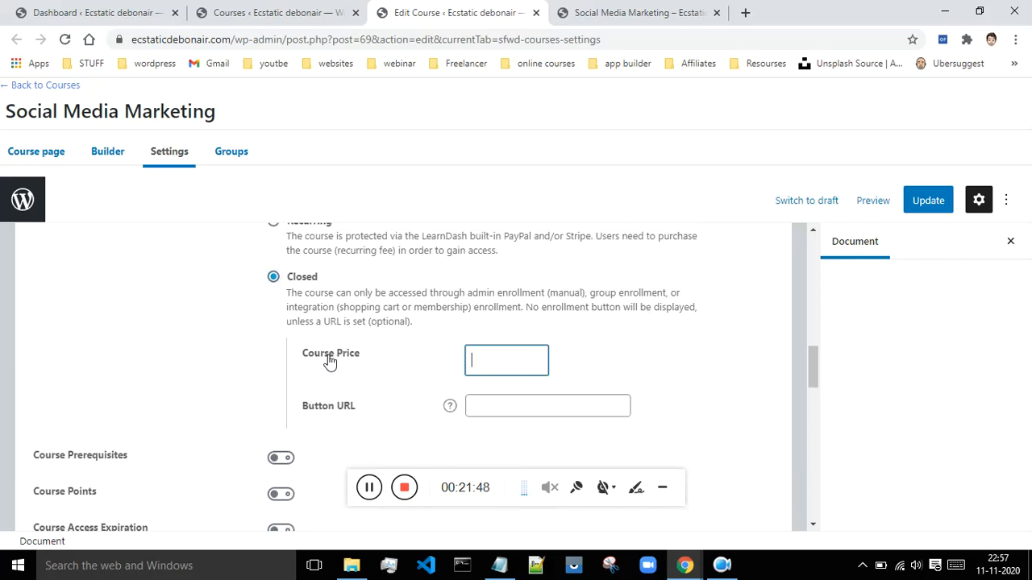
pyautogui.click(499, 407)
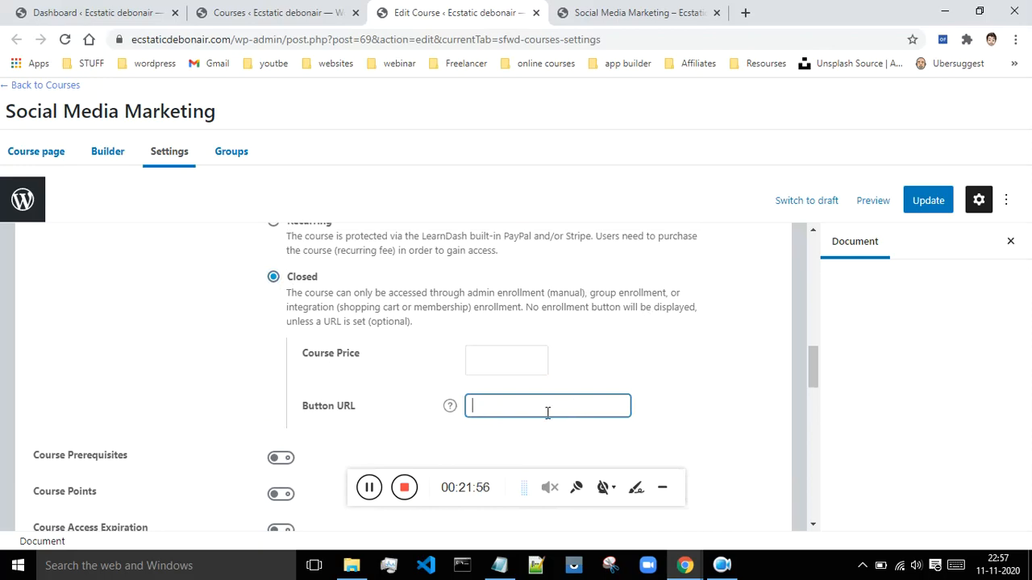
pyautogui.scroll(3, 669, 402)
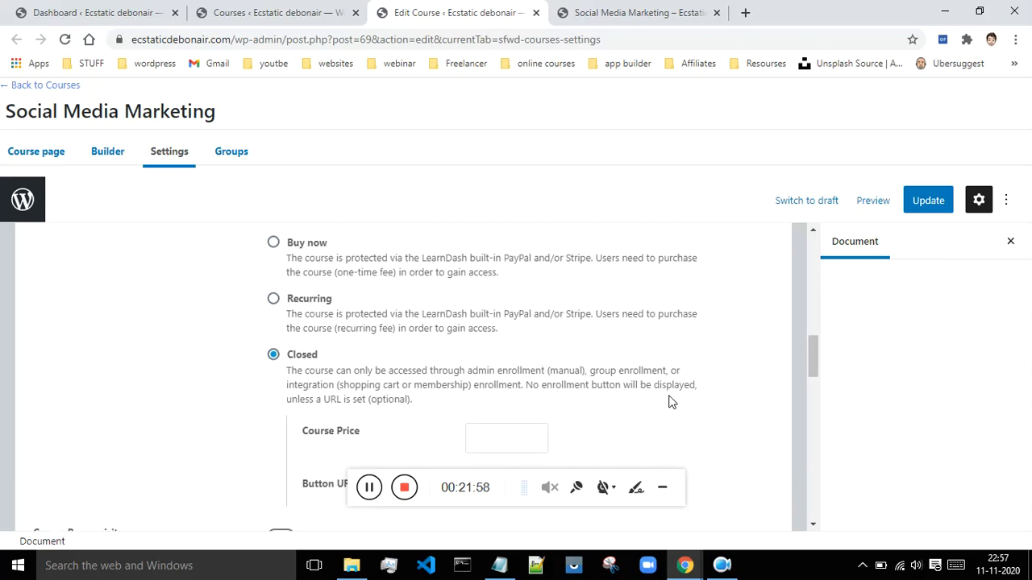
pyautogui.scroll(1, 669, 401)
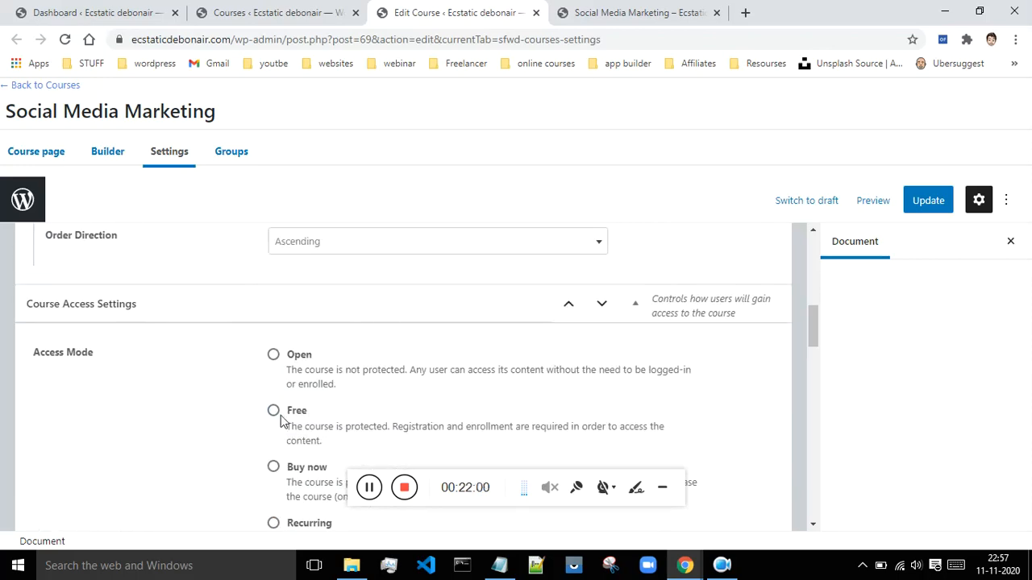
# Open the site's homepage, ecstaticdebonair.com, and view the course cards under Our Most Popular Courses.
pyautogui.click(628, 7)
pyautogui.moveTo(476, 39); pyautogui.dragTo(215, 40)
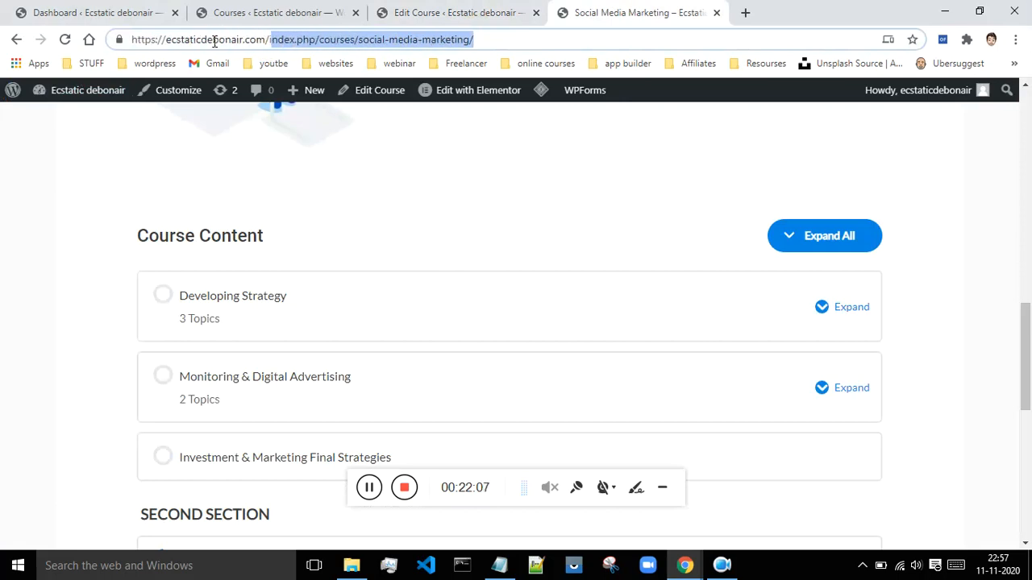
pyautogui.write('i')
pyautogui.press('BackSpace')
pyautogui.press('Return')
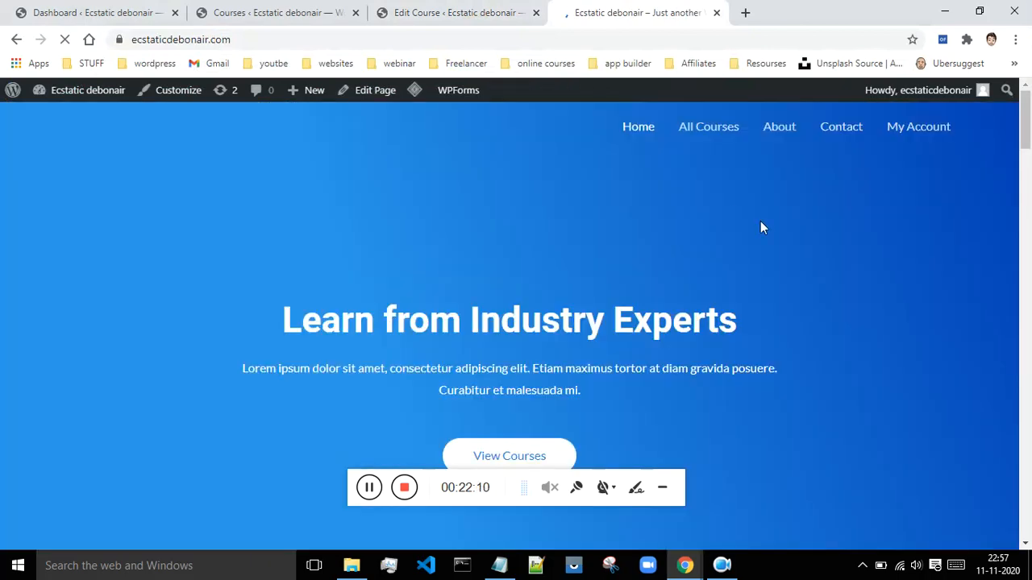
pyautogui.scroll(-5, 750, 213)
pyautogui.scroll(-4, 770, 218)
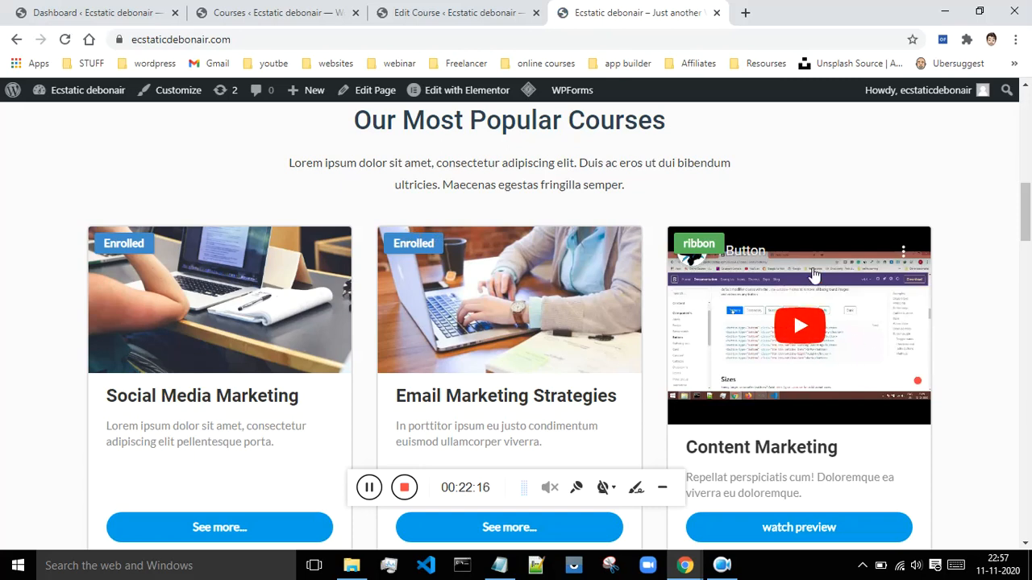
pyautogui.scroll(-2, 815, 275)
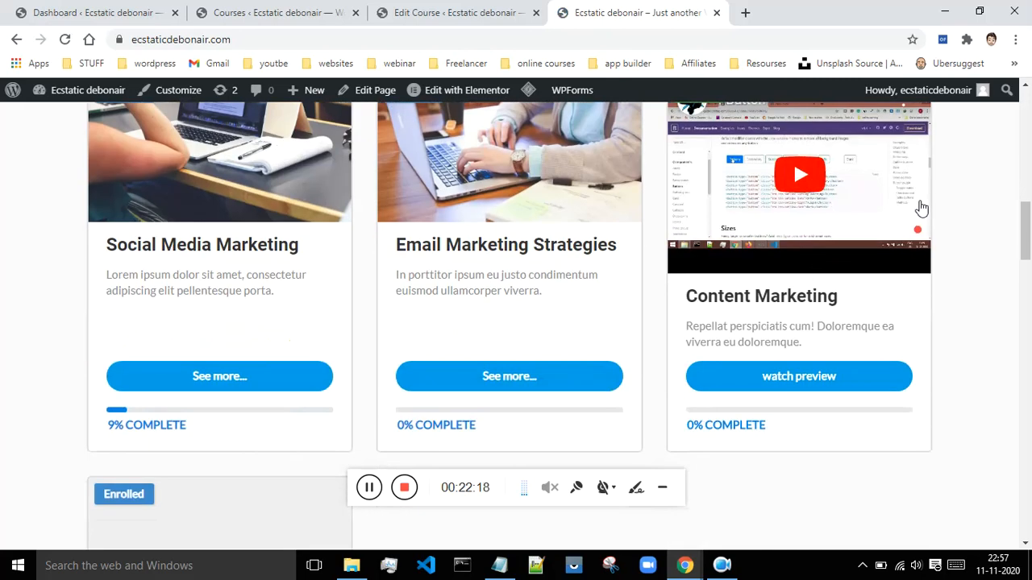
# Open ecstaticdebonair.com in an incognito window and check the course card labels as a logged-out visitor.
pyautogui.click(1015, 39)
pyautogui.click(973, 97)
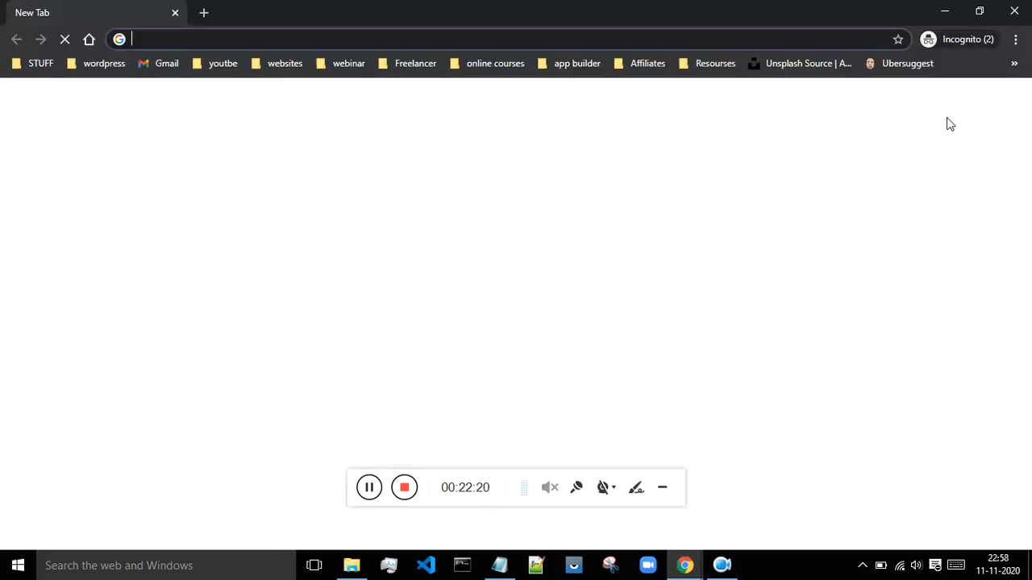
pyautogui.write('ecstaticdebonair.com')
pyautogui.press('Return')
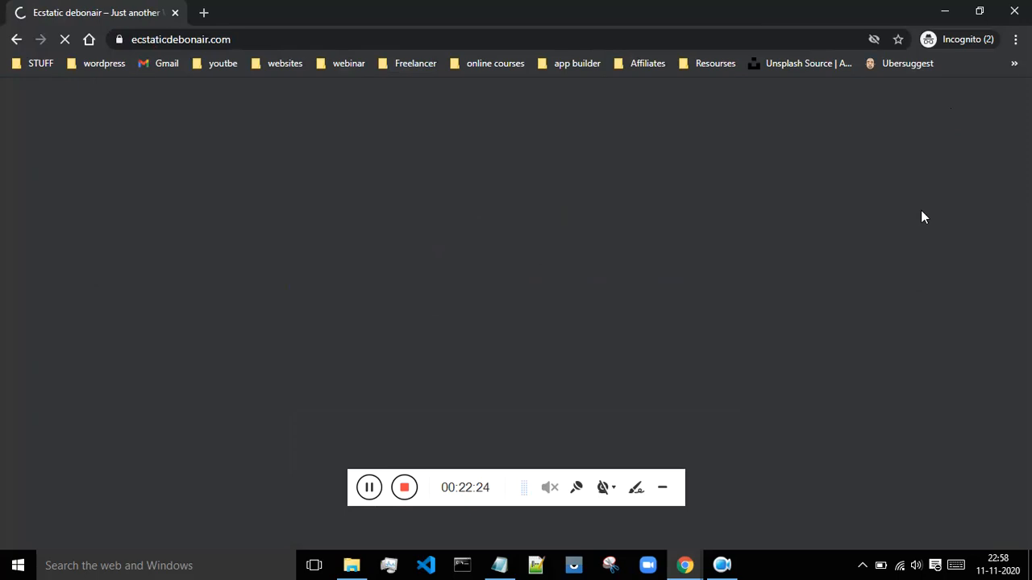
pyautogui.scroll(-10, 939, 206)
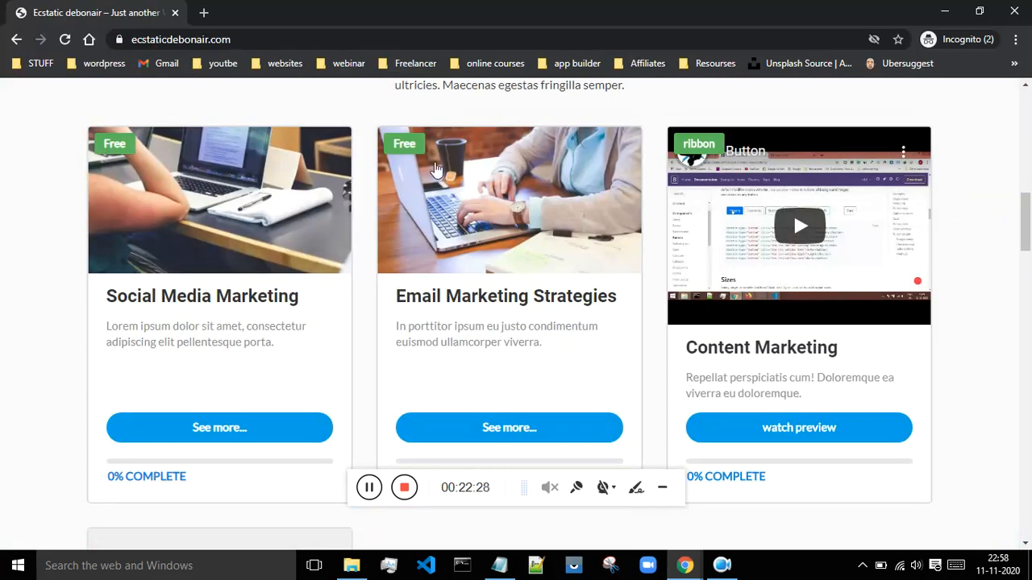
pyautogui.scroll(-3, 410, 145)
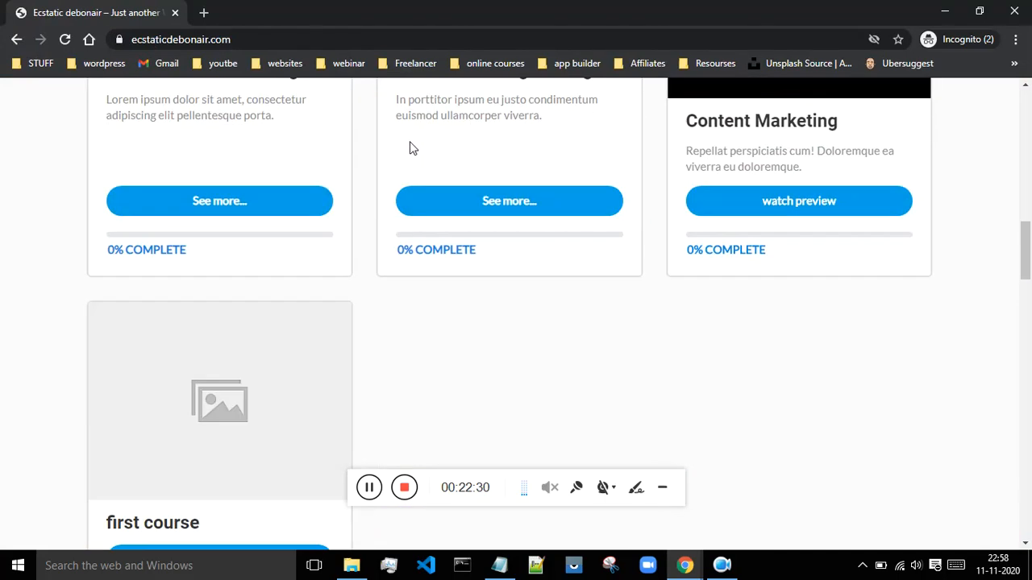
pyautogui.scroll(5, 787, 216)
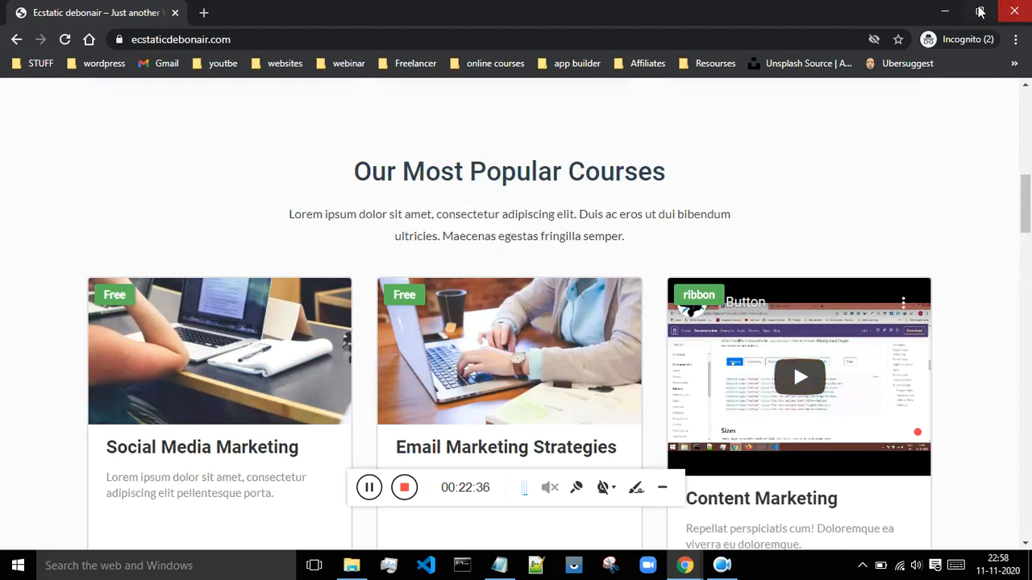
# Close the incognito window and look over the popular courses on the logged-in homepage again.
pyautogui.click(948, 11)
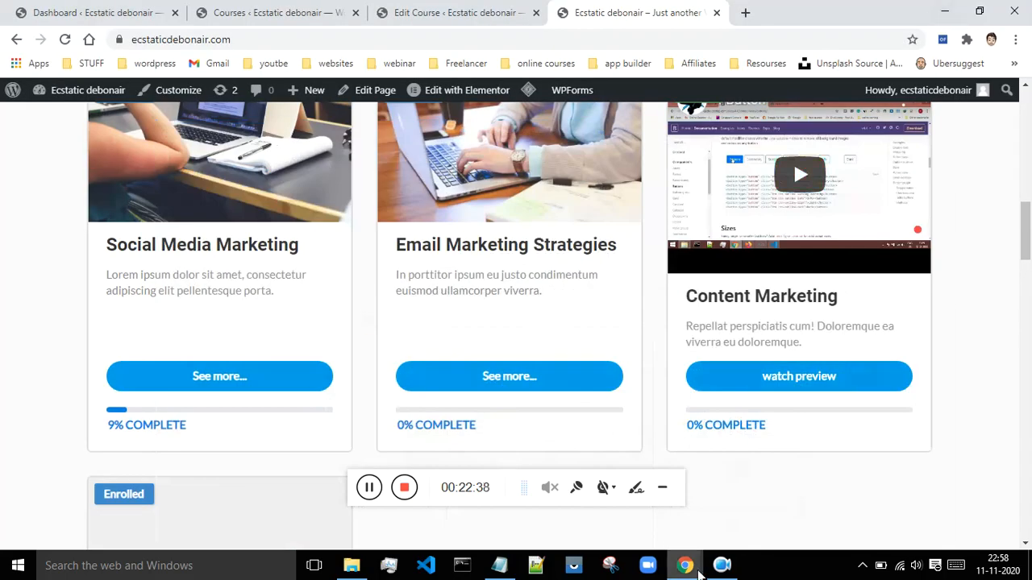
pyautogui.moveTo(698, 571)
pyautogui.click(738, 467)
pyautogui.click(755, 456)
pyautogui.click(838, 451)
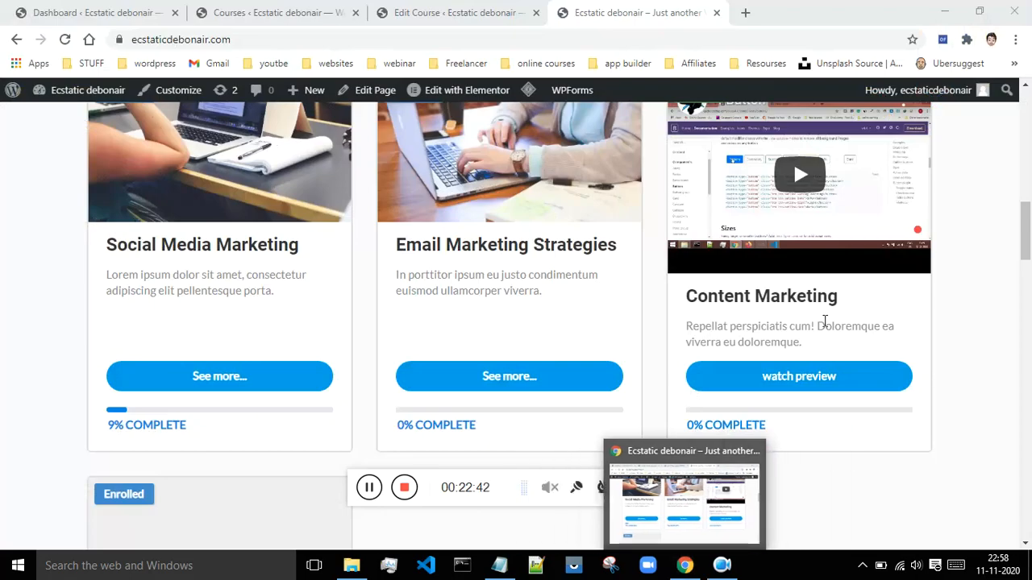
pyautogui.scroll(5, 973, 359)
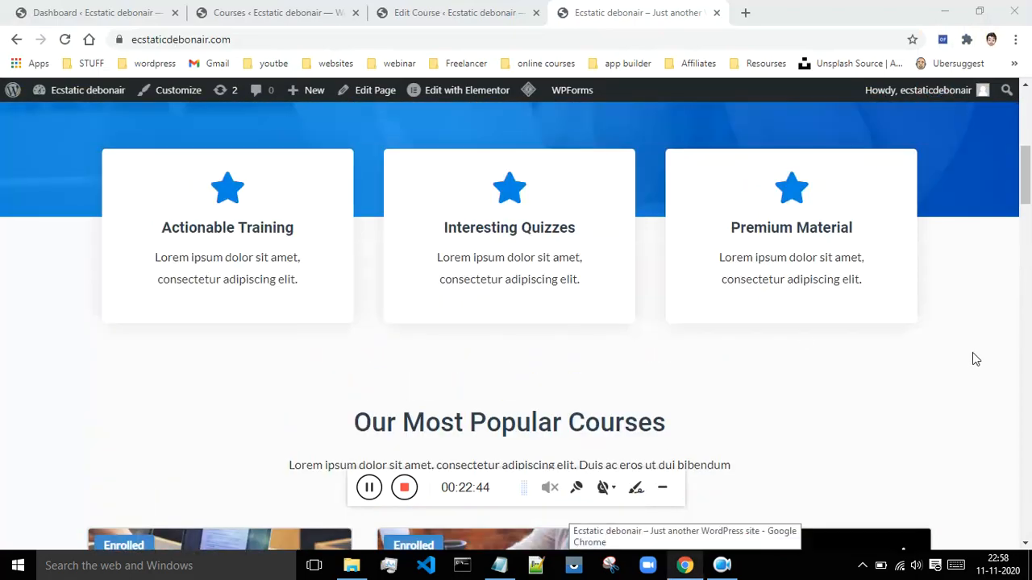
pyautogui.scroll(-4, 507, 216)
# Return to the Social Media Marketing course settings and show Course Prerequisites, Course Points and Course Access Expiration.
pyautogui.click(455, 12)
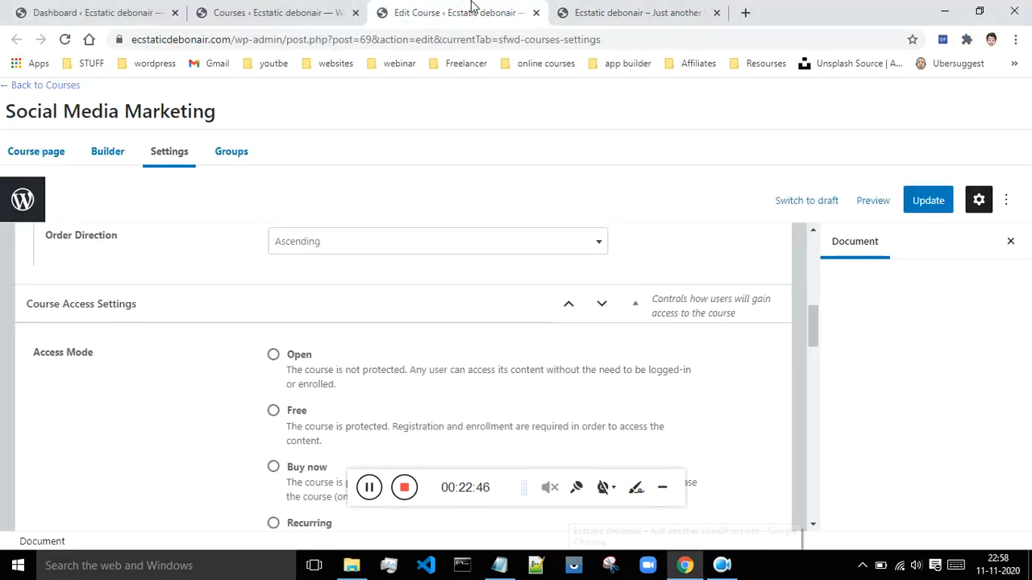
pyautogui.moveTo(810, 319); pyautogui.dragTo(811, 364)
pyautogui.scroll(-2, 328, 264)
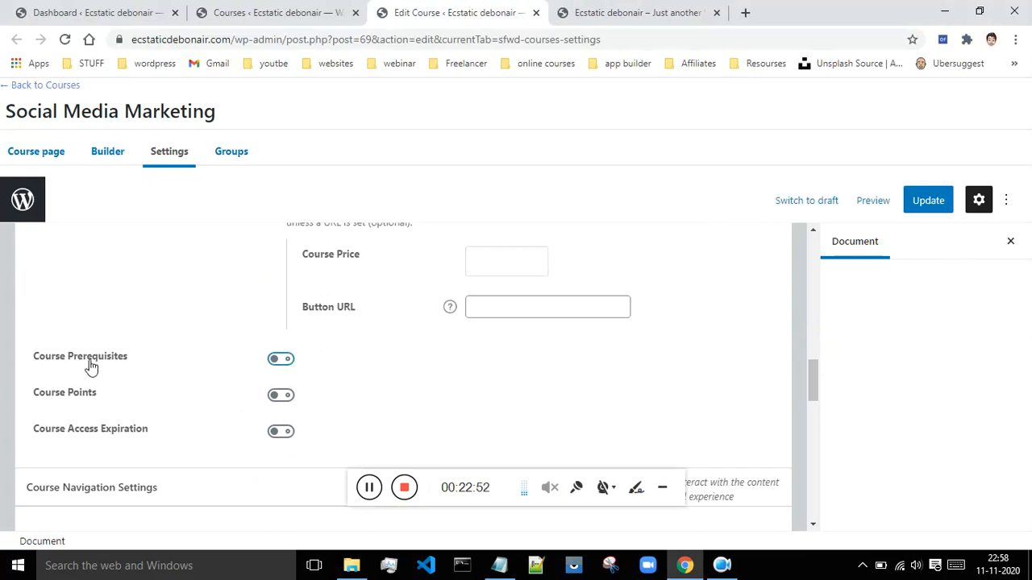
# Enable Course Prerequisites in Any Selected compare mode and add "first course" to the courses to complete.
pyautogui.click(281, 365)
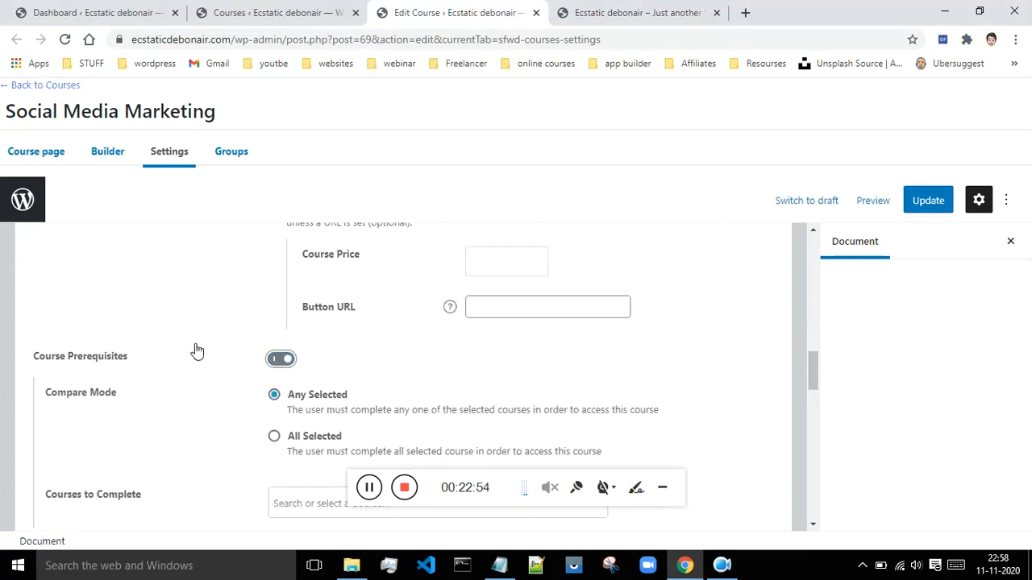
pyautogui.scroll(-4, 194, 347)
pyautogui.scroll(2, 195, 349)
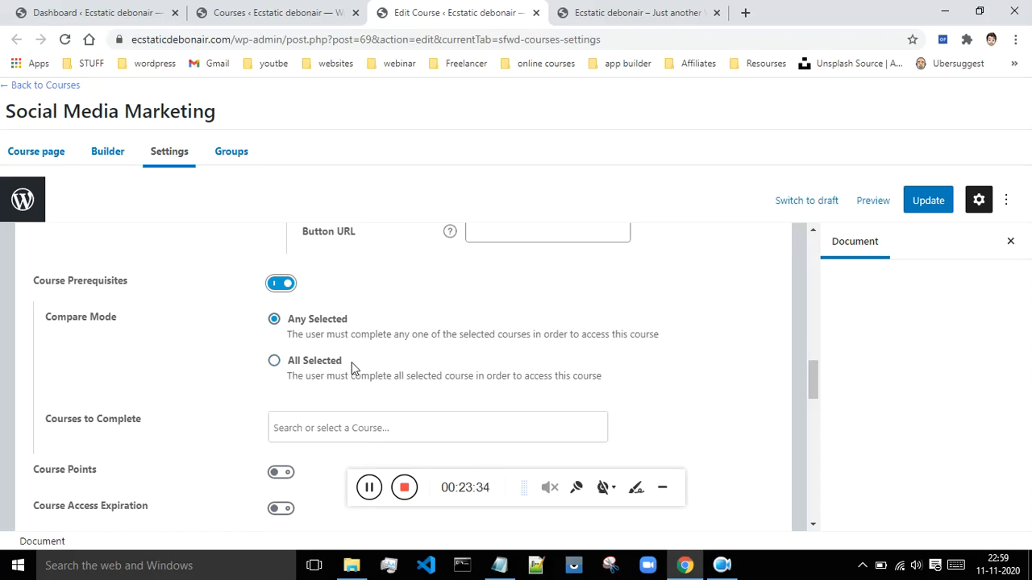
pyautogui.click(275, 362)
pyautogui.click(274, 321)
pyautogui.scroll(-1, 341, 330)
pyautogui.click(318, 352)
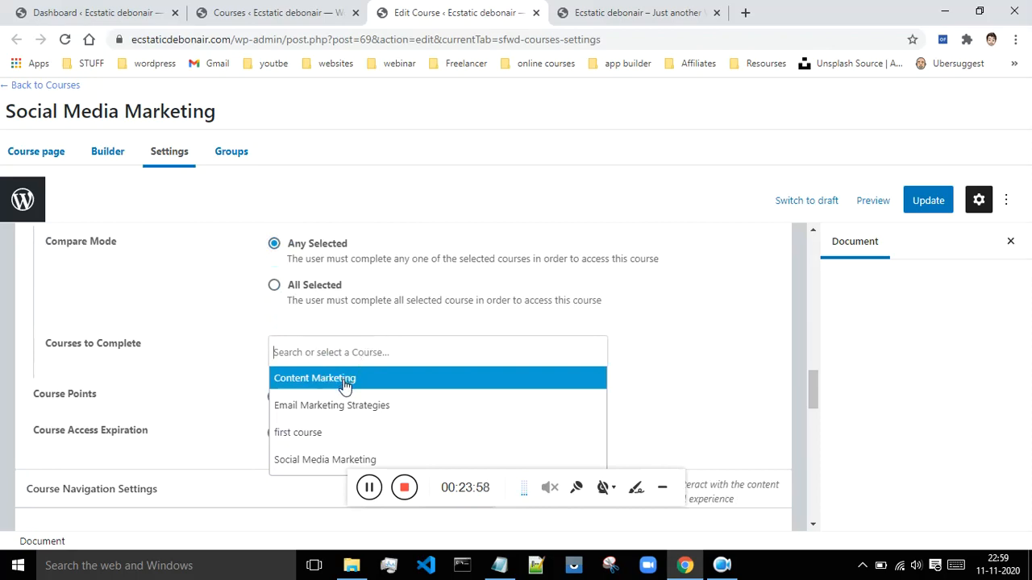
pyautogui.click(323, 432)
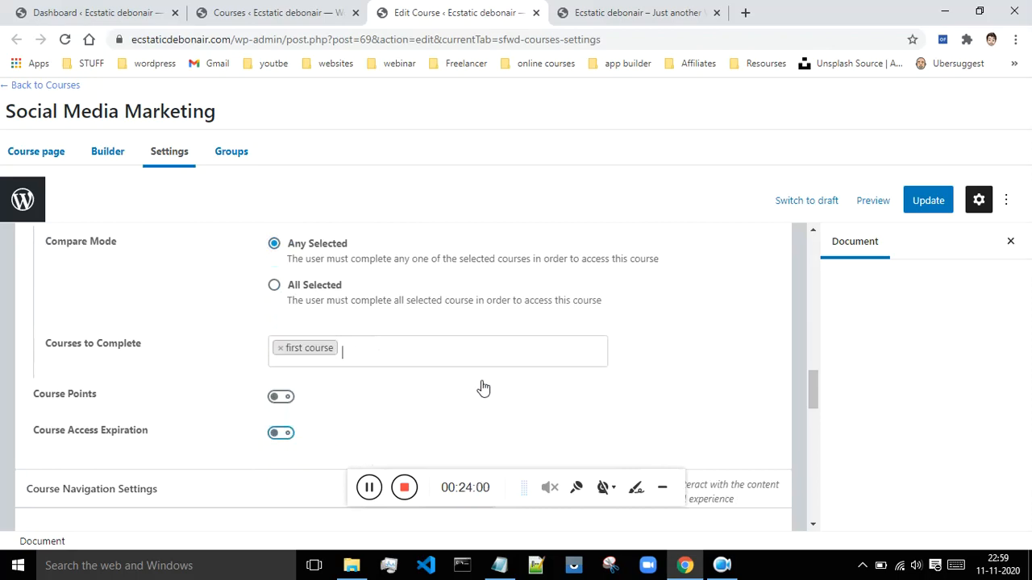
# Add Email Marketing Strategies as a second prerequisite course to complete.
pyautogui.scroll(1, 482, 387)
pyautogui.scroll(2, 417, 376)
pyautogui.scroll(-1, 206, 292)
pyautogui.scroll(-2, 206, 293)
pyautogui.click(374, 348)
pyautogui.click(316, 407)
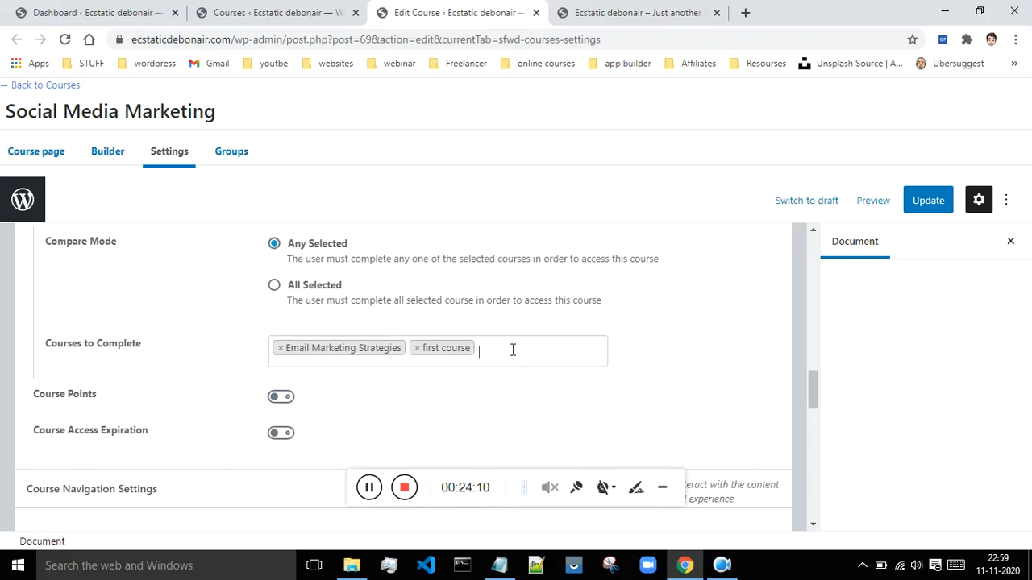
# Try the All Selected compare mode for the prerequisites and return to Any Selected.
pyautogui.scroll(1, 273, 302)
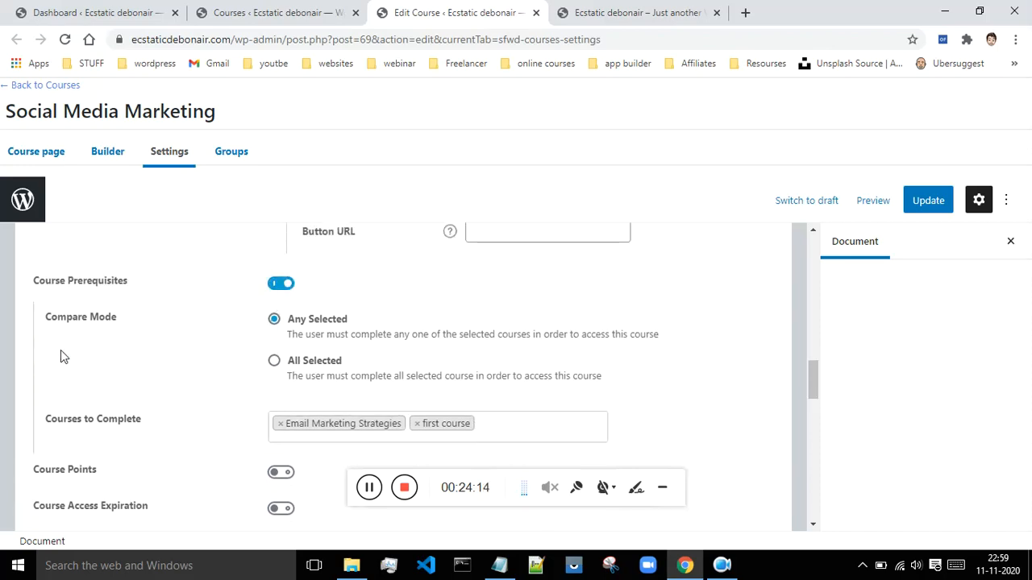
pyautogui.click(275, 362)
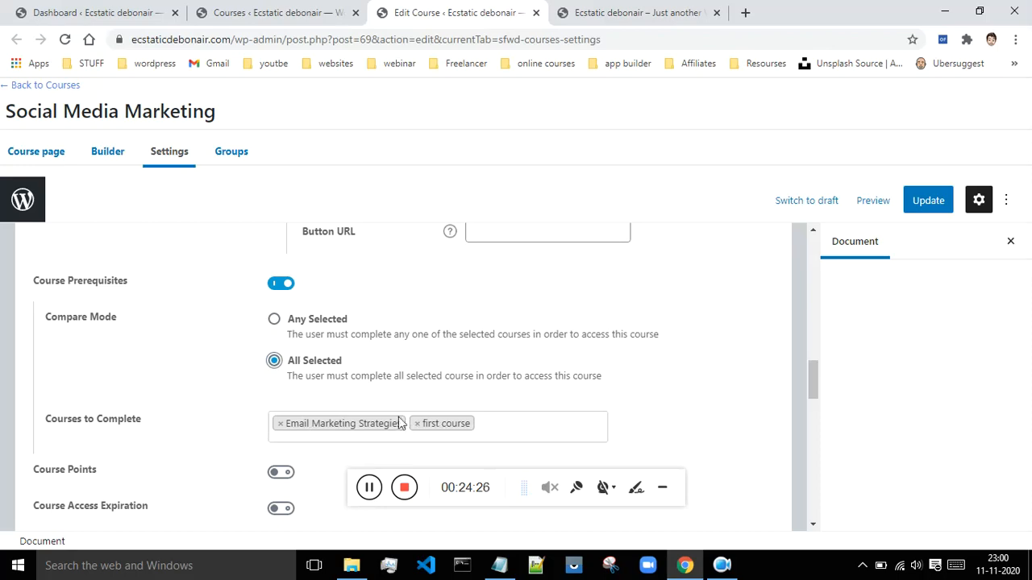
pyautogui.click(273, 321)
# Enable Course Points, award 40 points on completion and require 20 points for access.
pyautogui.moveTo(815, 382); pyautogui.dragTo(816, 401)
pyautogui.click(287, 322)
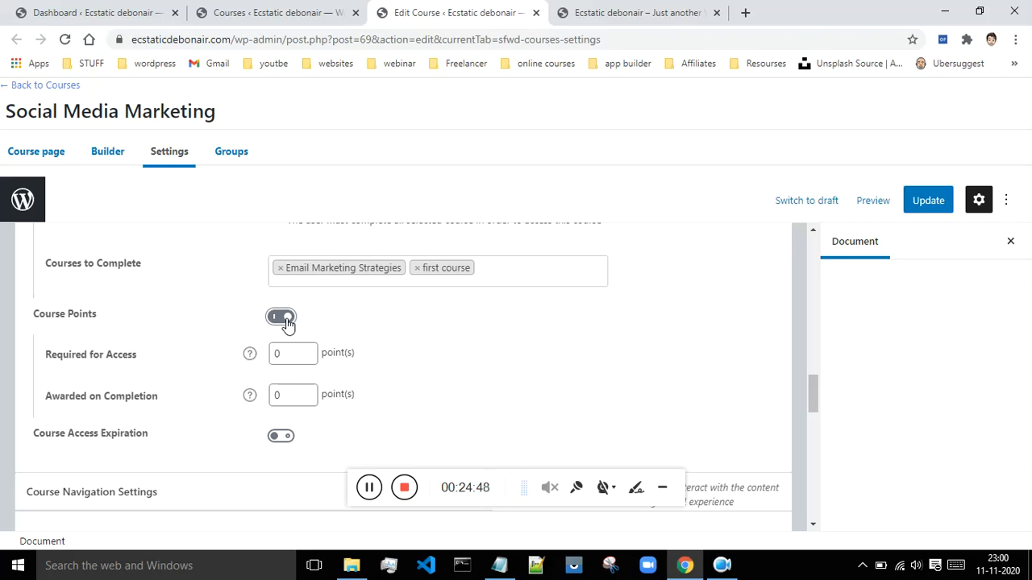
pyautogui.moveTo(226, 110); pyautogui.dragTo(2, 110)
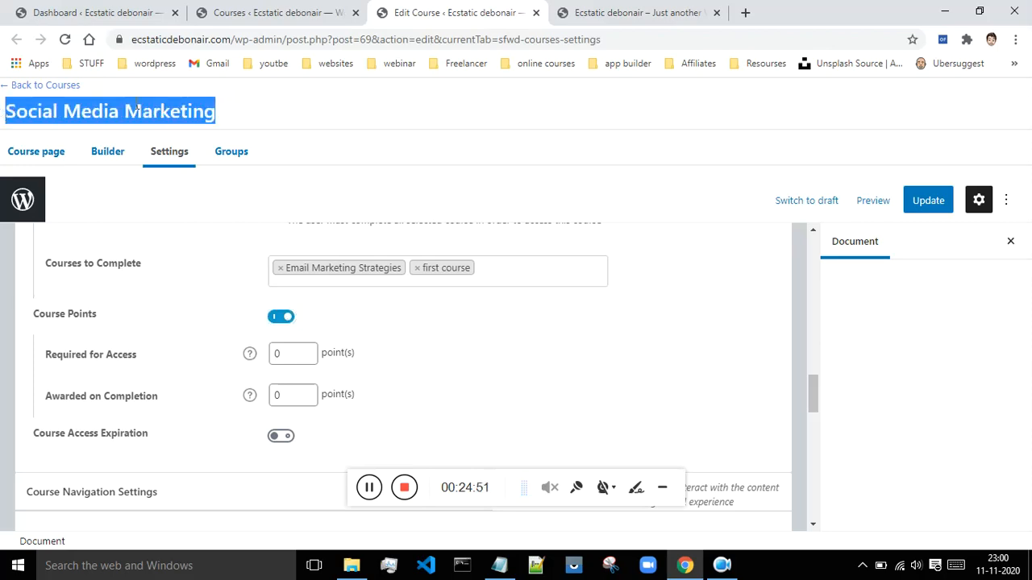
pyautogui.click(276, 104)
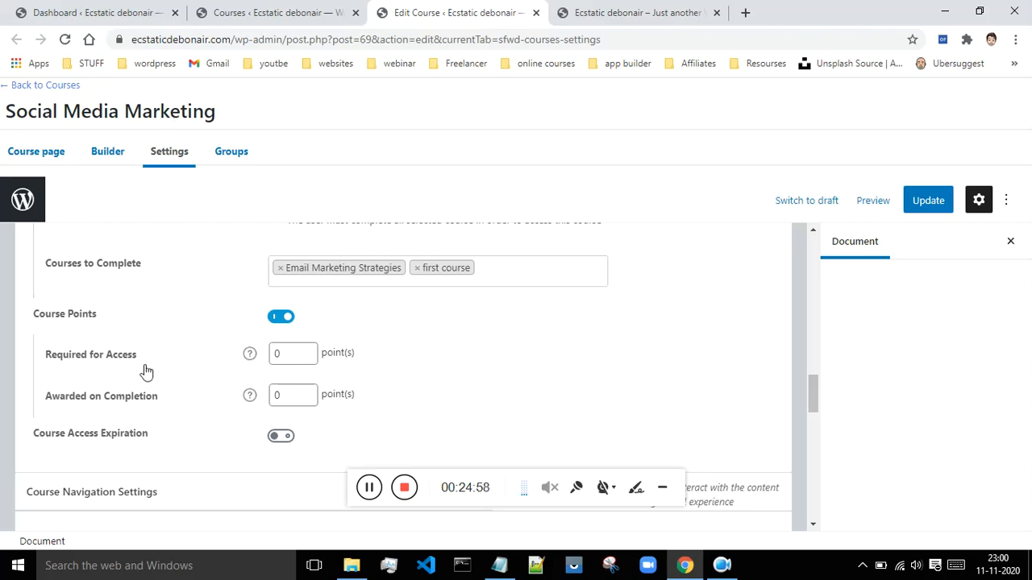
pyautogui.click(284, 396)
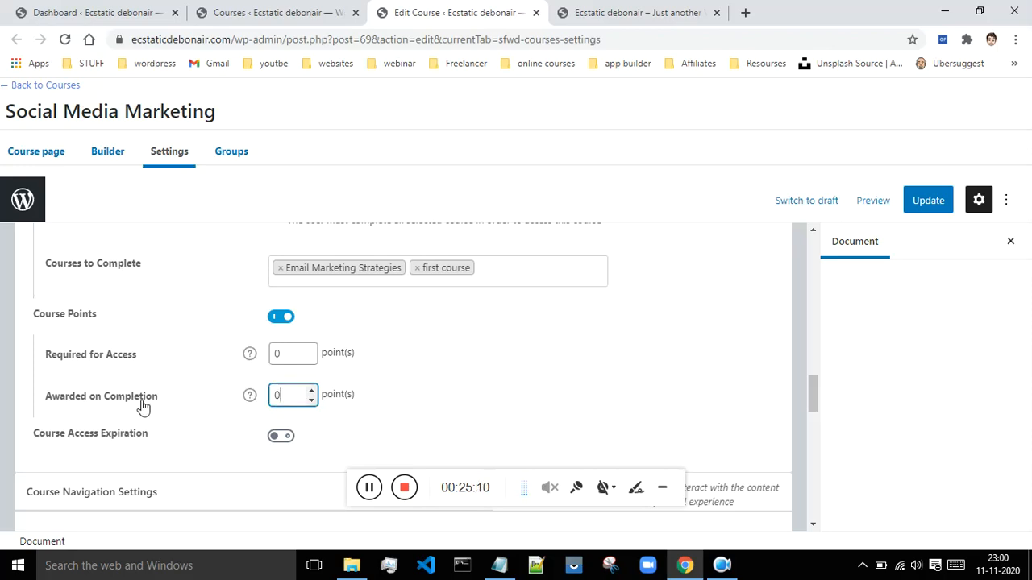
pyautogui.press('BackSpace')
pyautogui.click(280, 352)
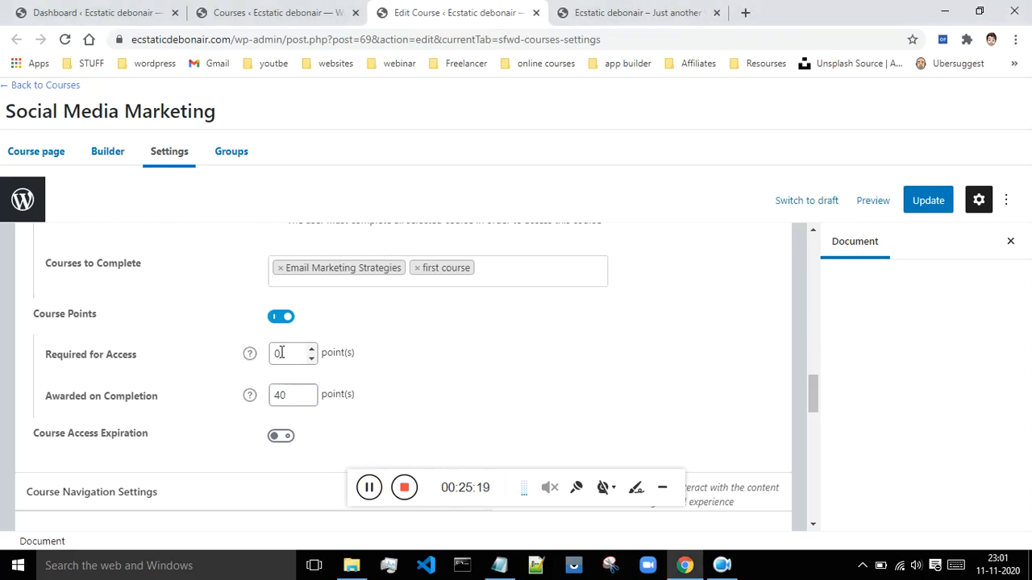
pyautogui.press('BackSpace')
pyautogui.write('20')
# Enable Course Access Expiration with an access period of 30 days, leaving Data Deletion off.
pyautogui.scroll(-2, 407, 335)
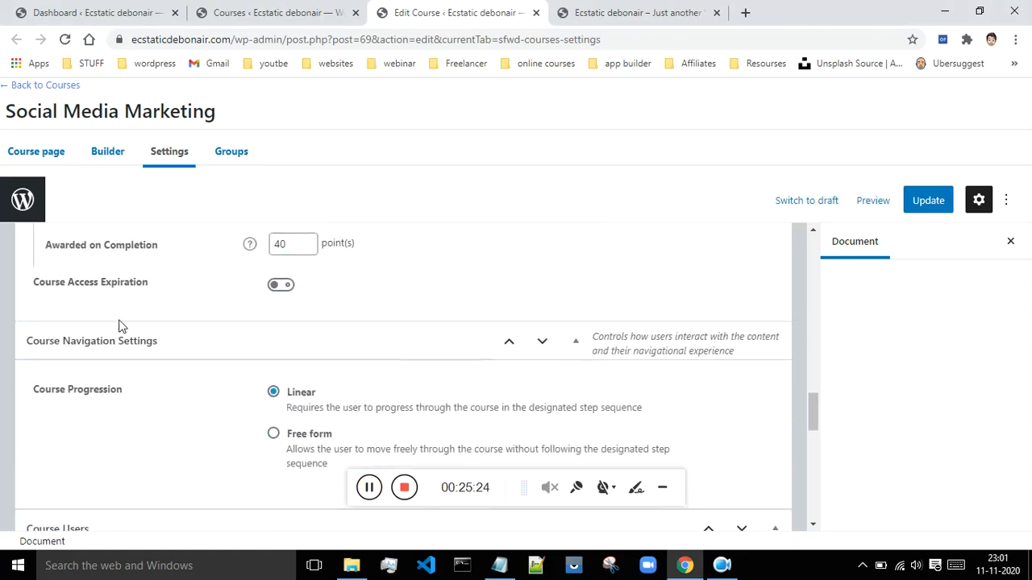
pyautogui.click(282, 293)
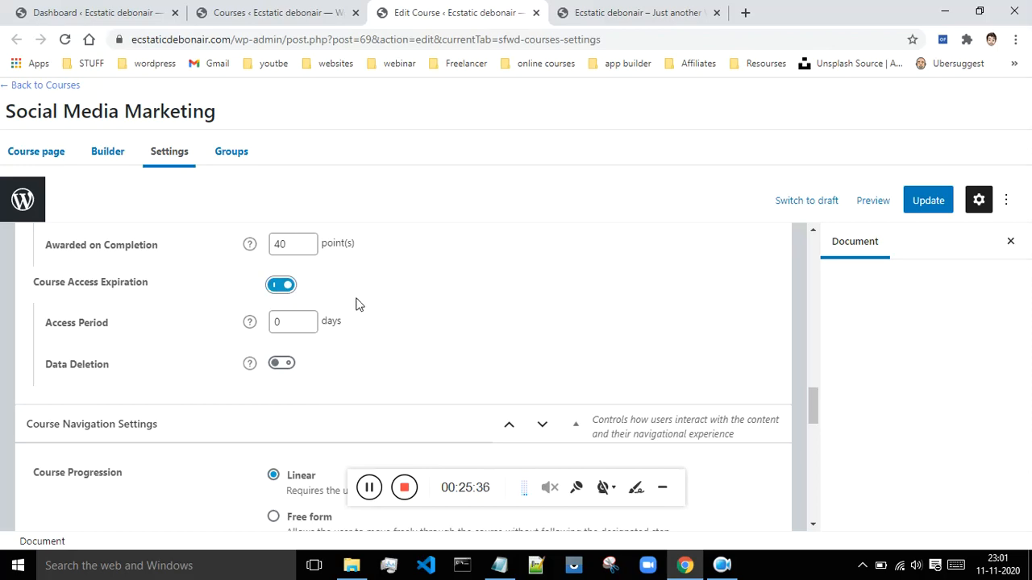
pyautogui.click(298, 321)
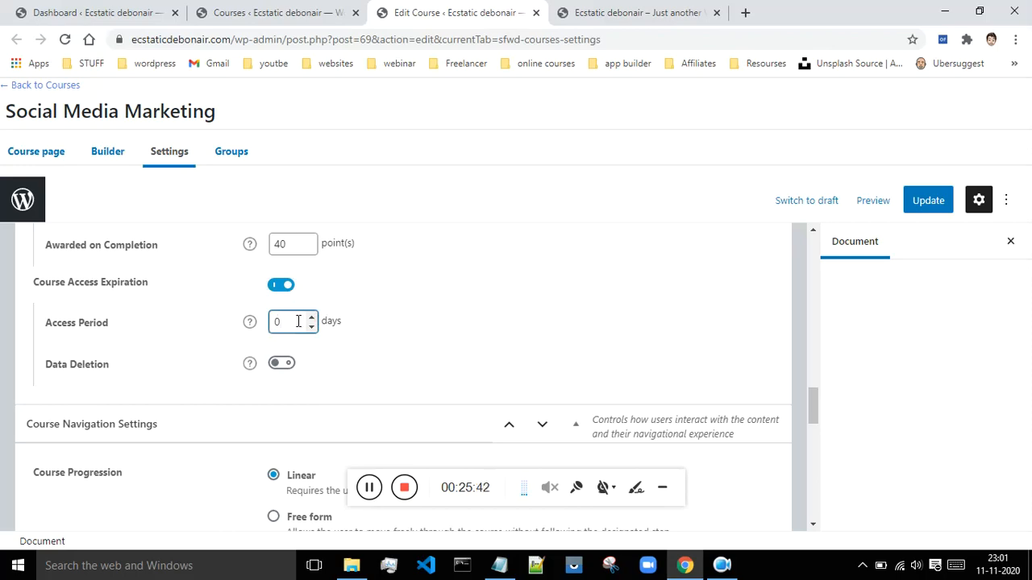
pyautogui.write('30')
pyautogui.click(278, 364)
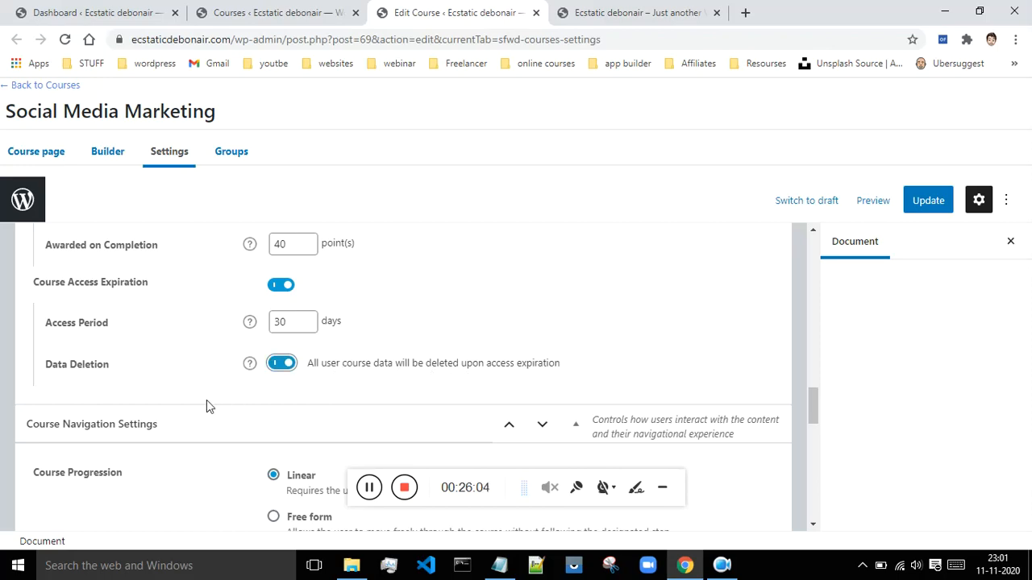
pyautogui.click(277, 365)
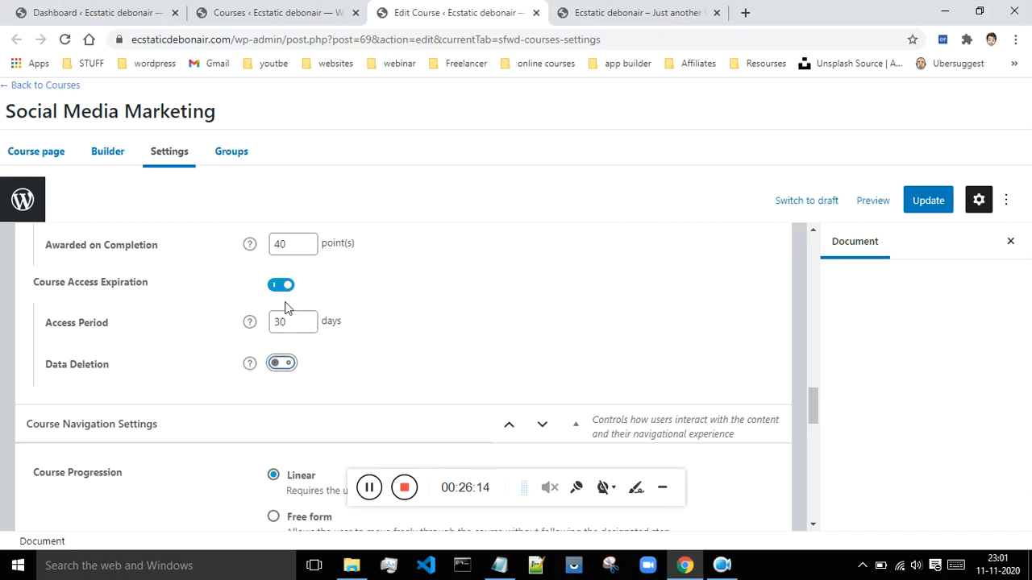
# View the Course Progression options, and open the published Social Media Marketing page from the homepage to look at its course content.
pyautogui.moveTo(812, 399); pyautogui.dragTo(814, 416)
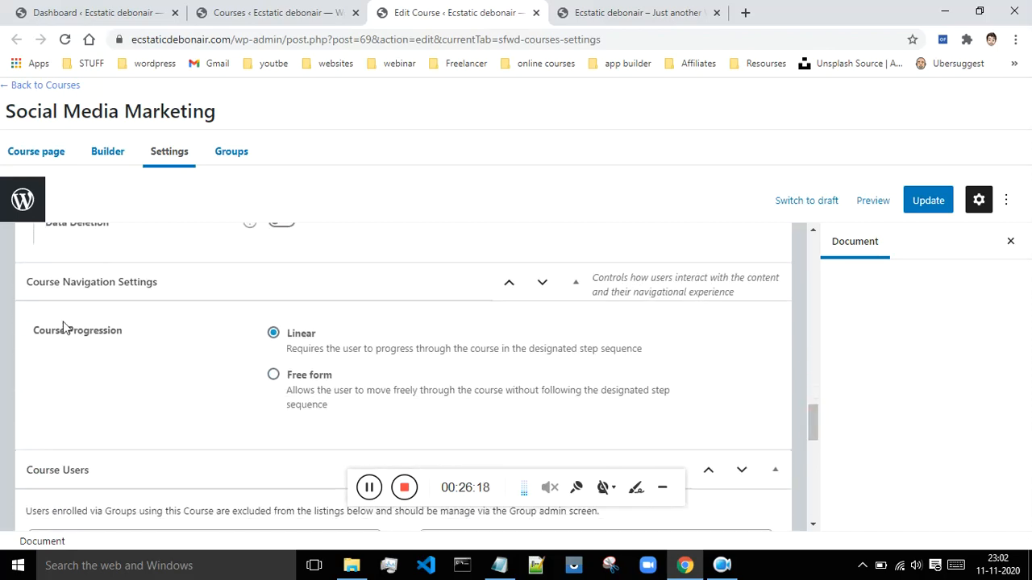
pyautogui.click(639, 12)
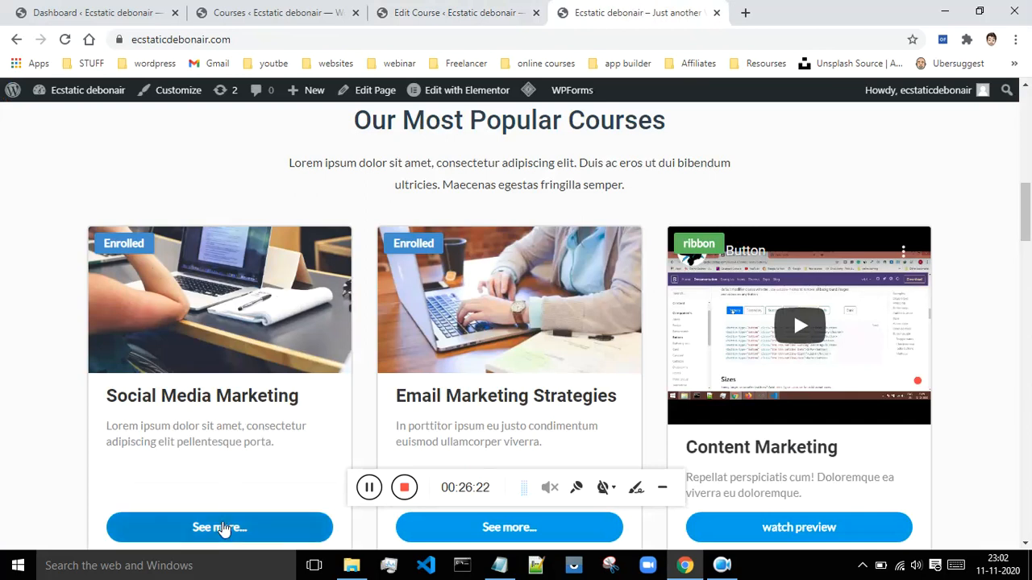
pyautogui.click(247, 337)
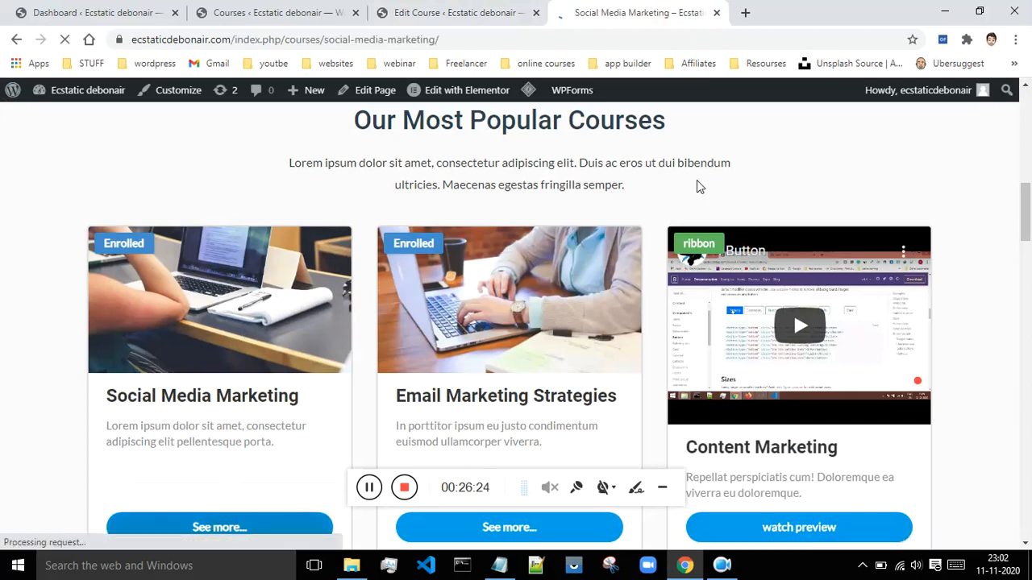
pyautogui.scroll(-8, 705, 182)
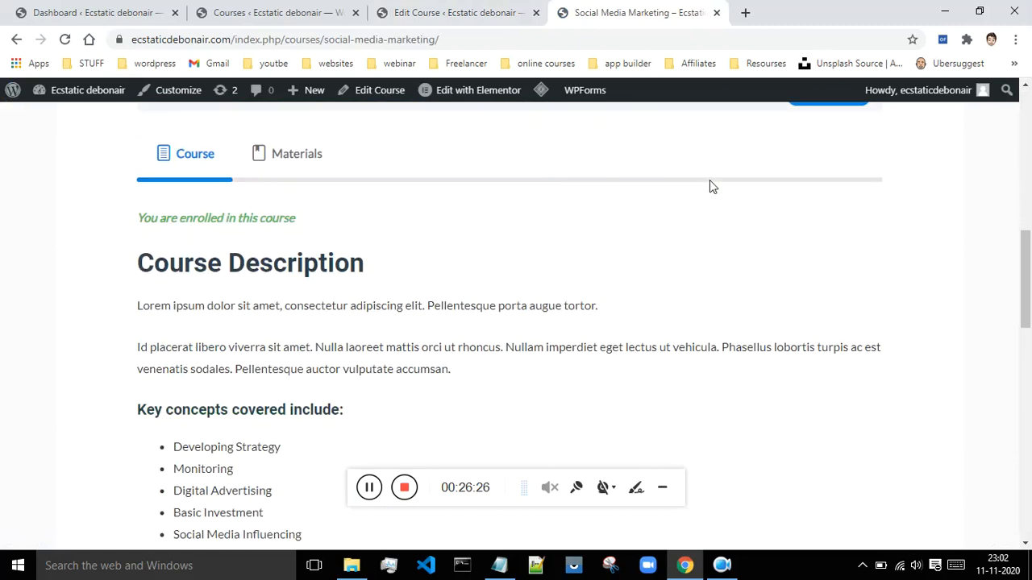
pyautogui.scroll(-8, 710, 187)
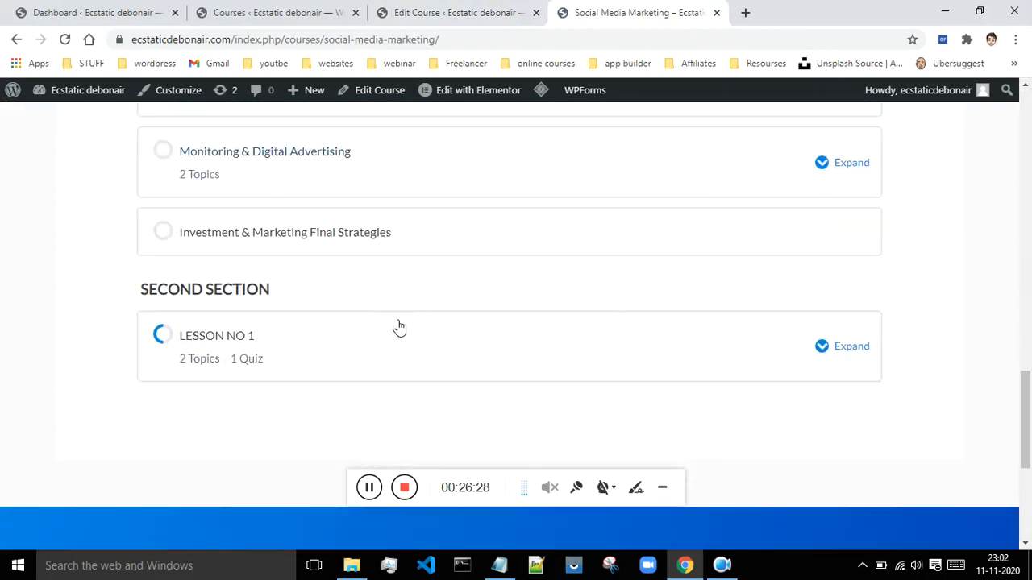
pyautogui.scroll(2, 611, 290)
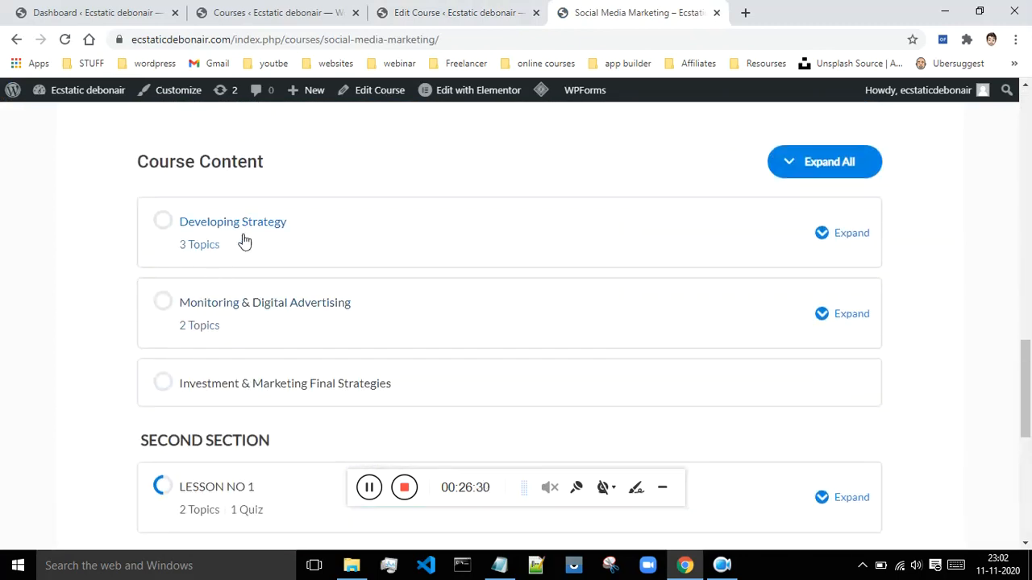
# Open the Developing Strategy lesson, go back to the course page, and expand the Monitoring & Digital Advertising lesson.
pyautogui.click(750, 239)
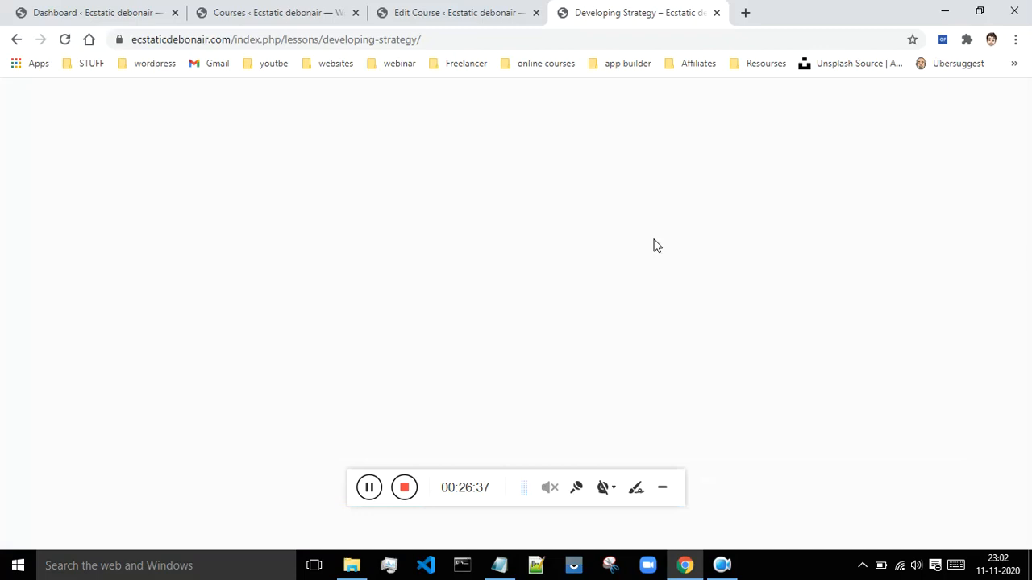
pyautogui.click(17, 38)
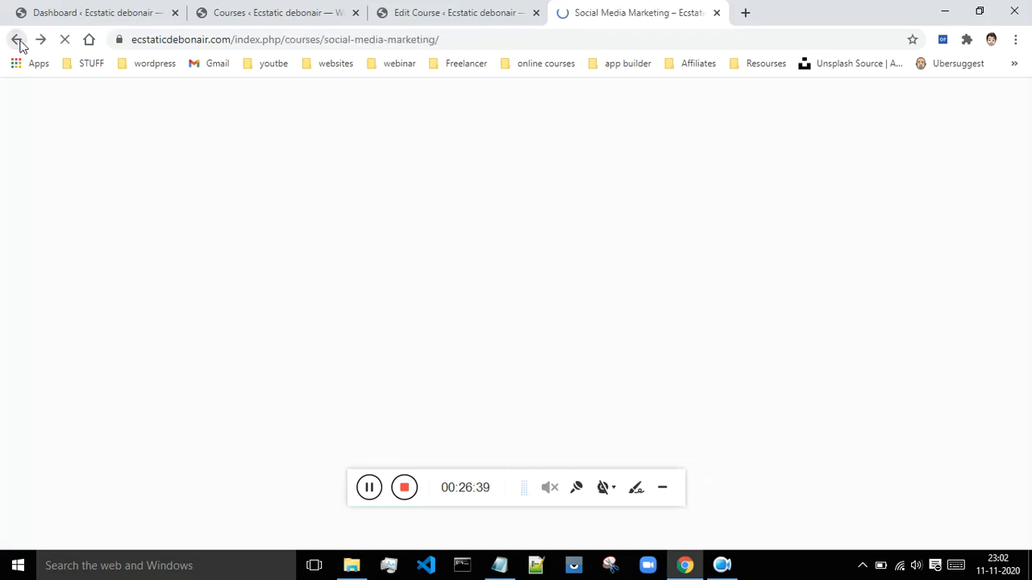
pyautogui.scroll(-1, 806, 327)
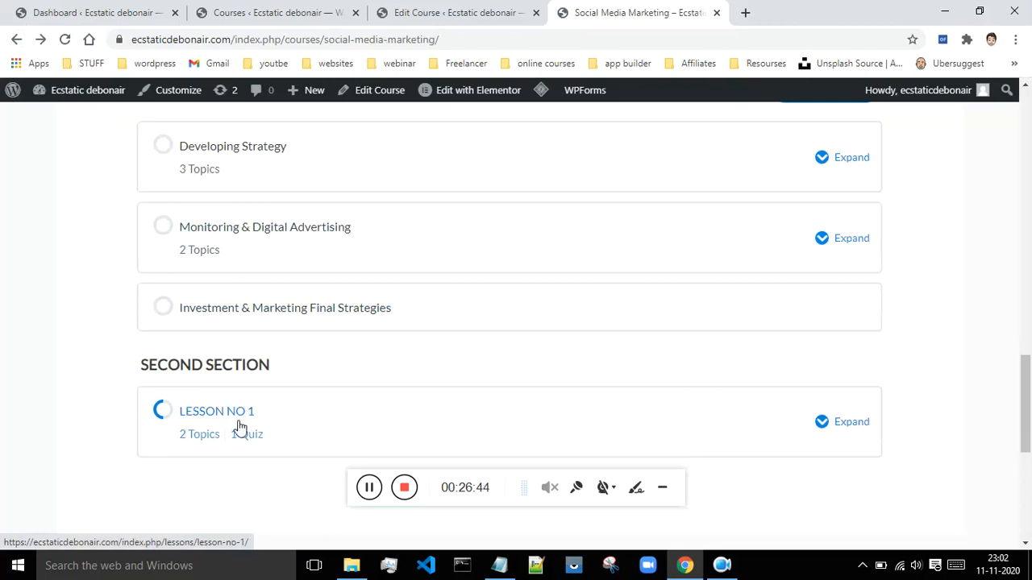
pyautogui.scroll(2, 578, 374)
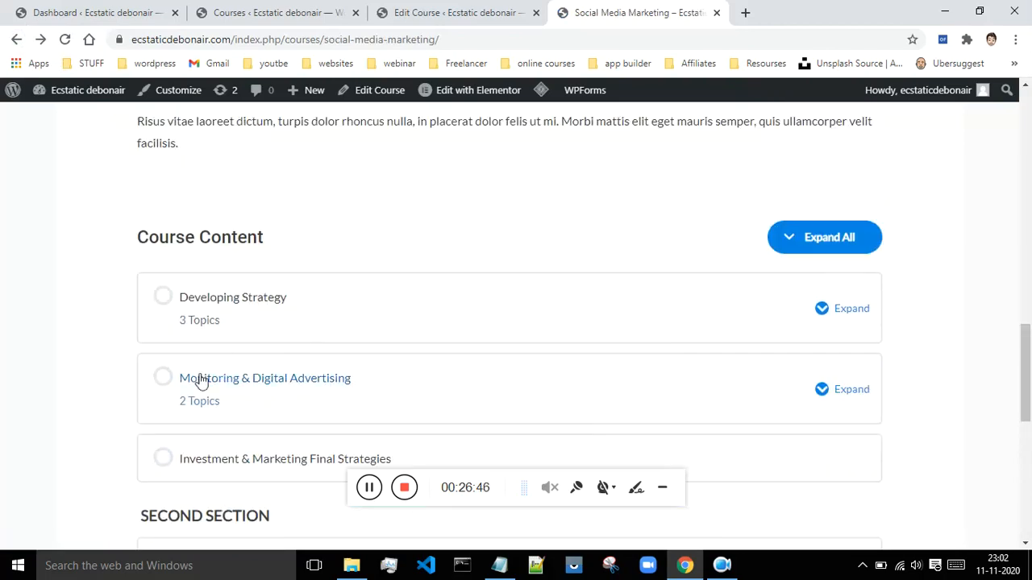
pyautogui.click(823, 391)
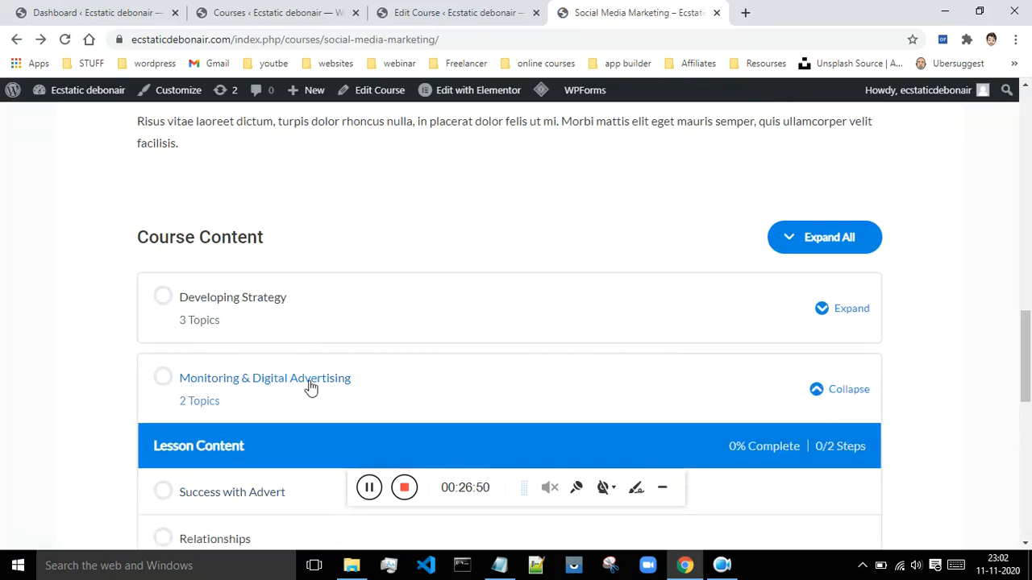
pyautogui.scroll(-1, 337, 371)
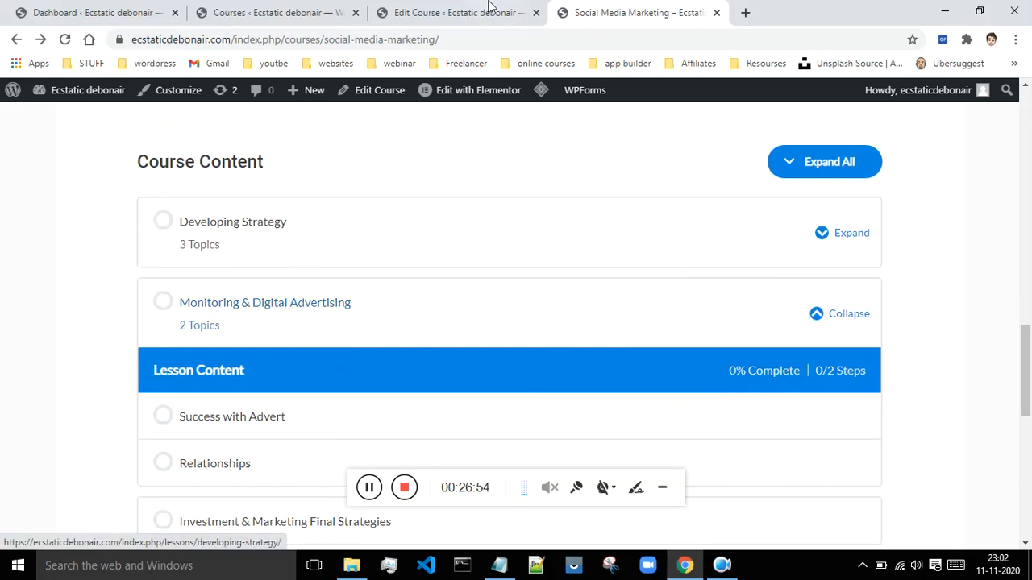
# Compare the Linear course progression setting with the published lesson order, expanding the Developing Strategy lesson's topics.
pyautogui.click(460, 12)
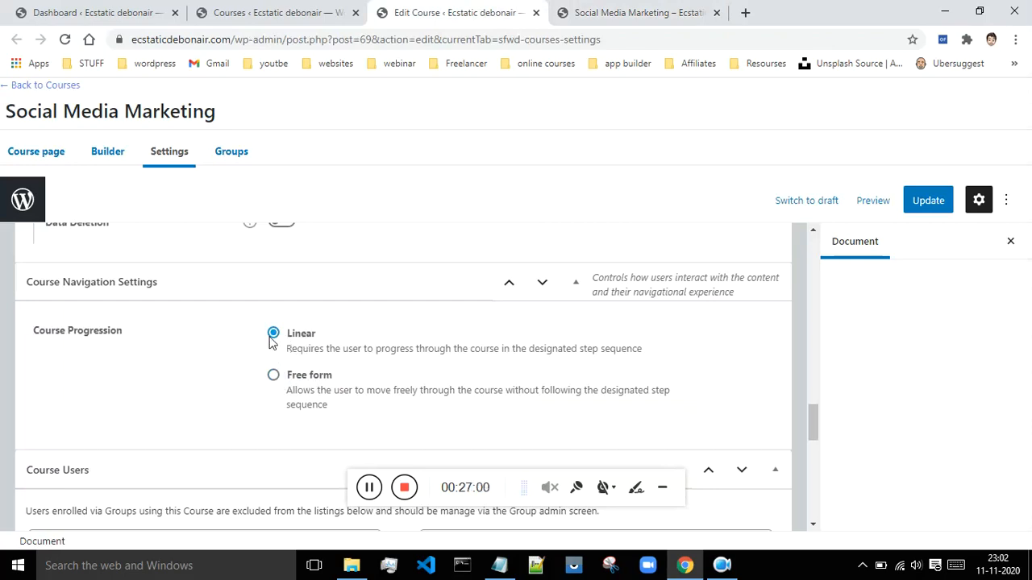
pyautogui.click(601, 9)
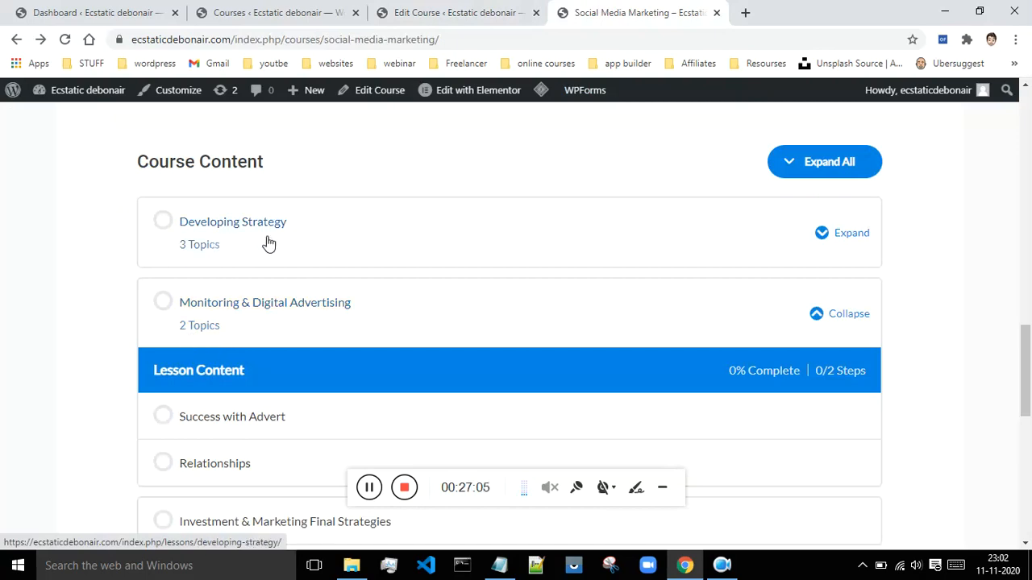
pyautogui.click(829, 240)
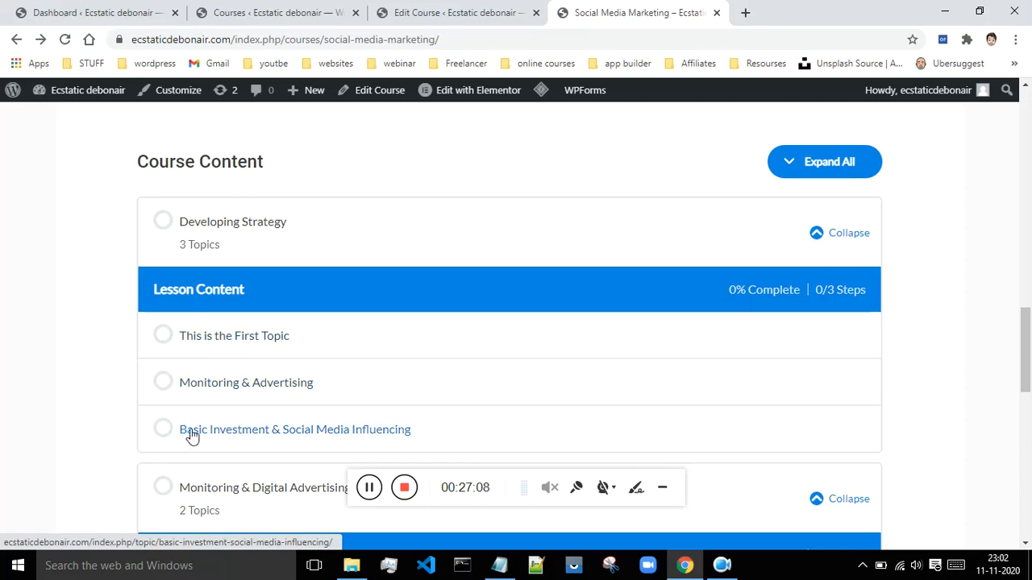
pyautogui.scroll(-1, 202, 419)
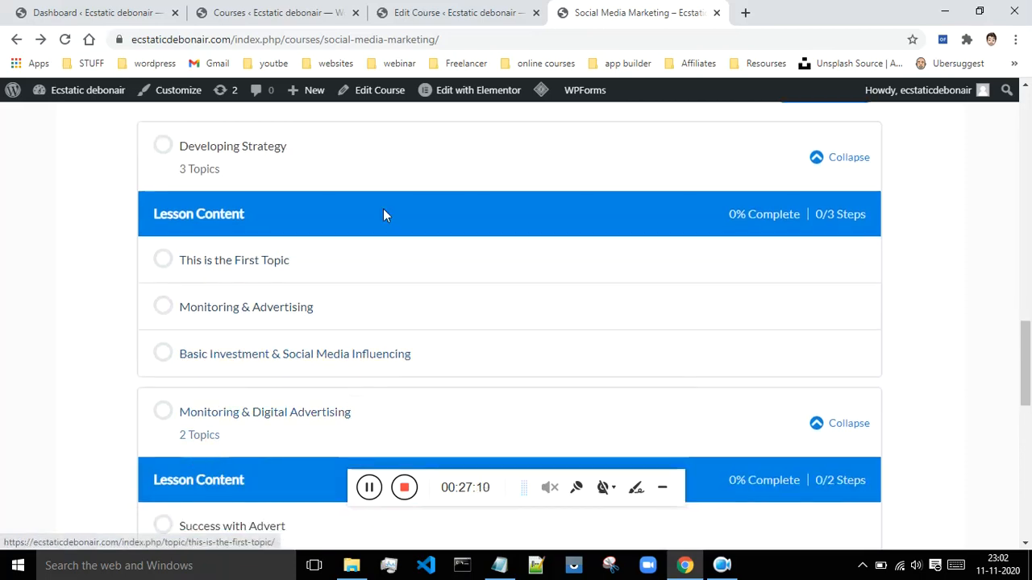
pyautogui.click(422, 6)
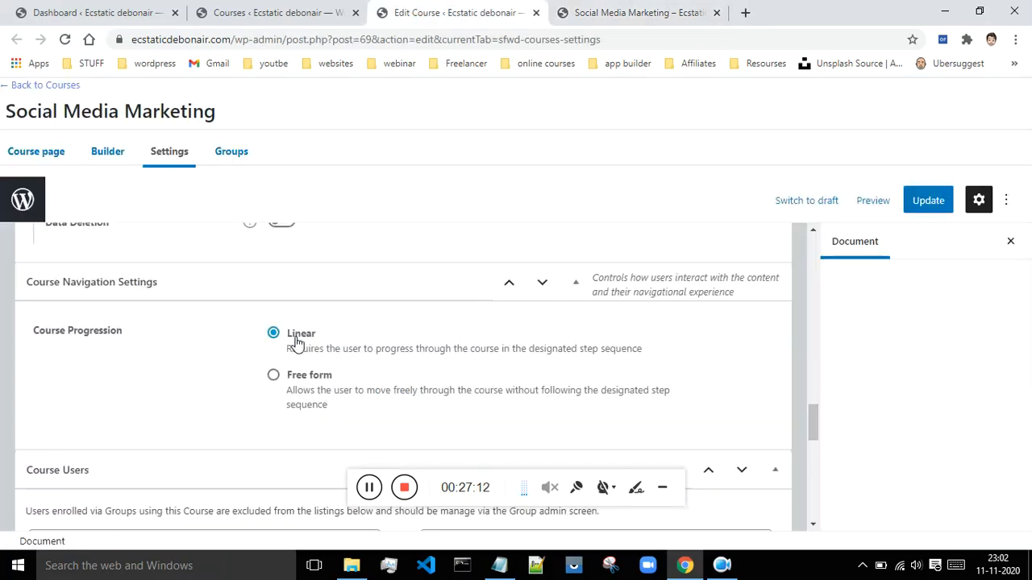
pyautogui.click(614, 11)
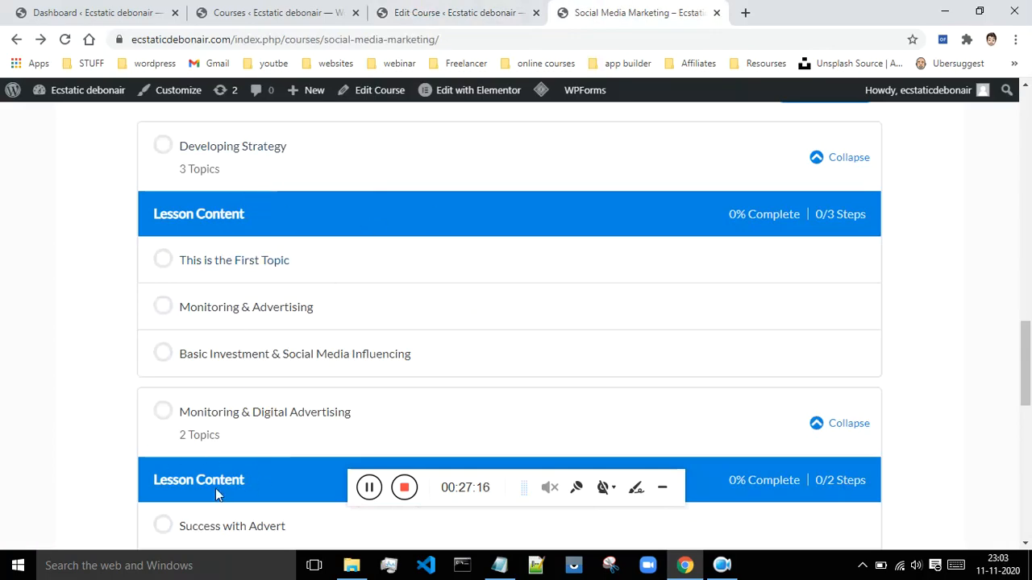
# Compare the Linear and Free form progression options with the published topic list, and view the Course Users assignment section.
pyautogui.click(455, 12)
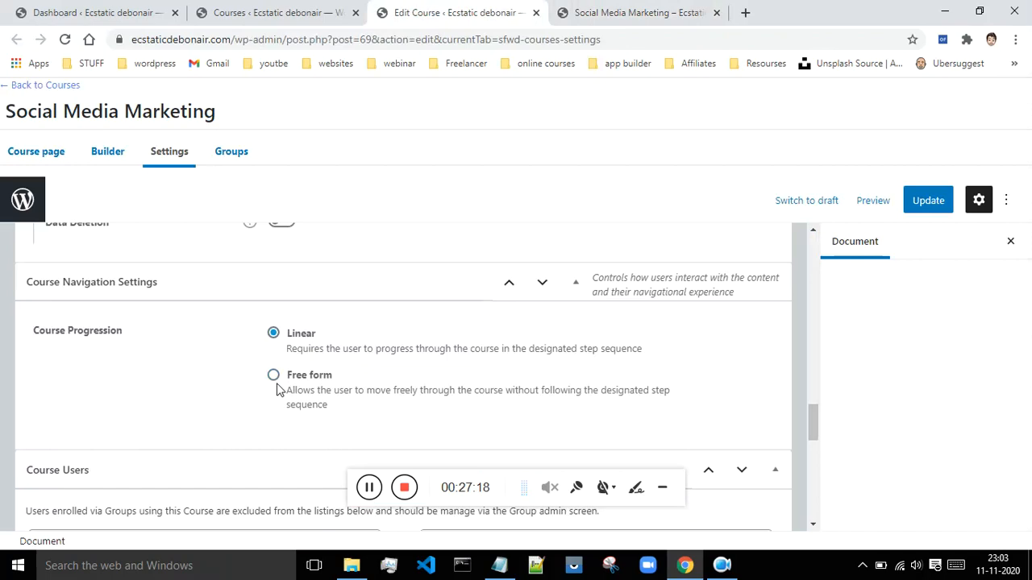
pyautogui.click(635, 10)
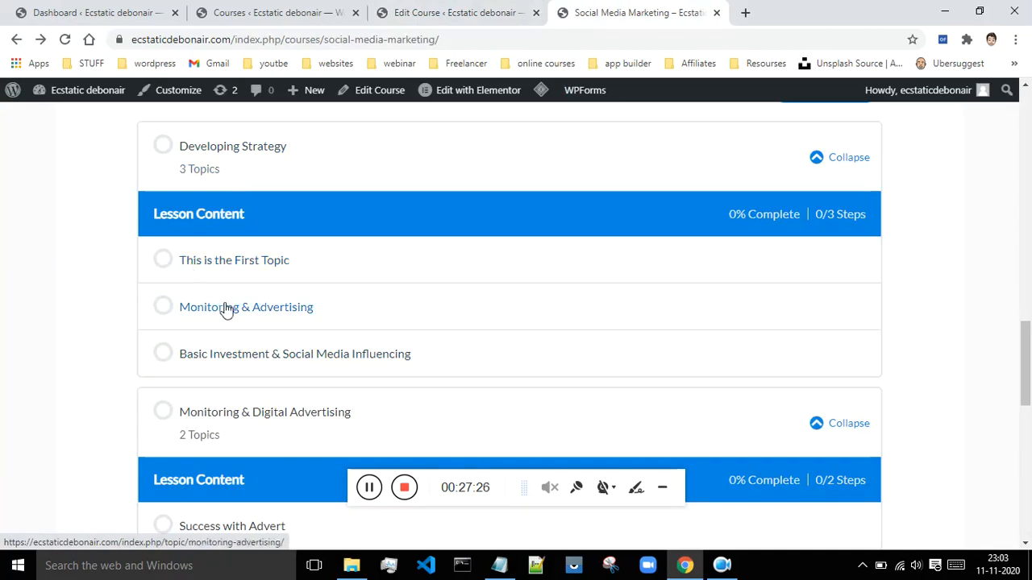
pyautogui.click(456, 10)
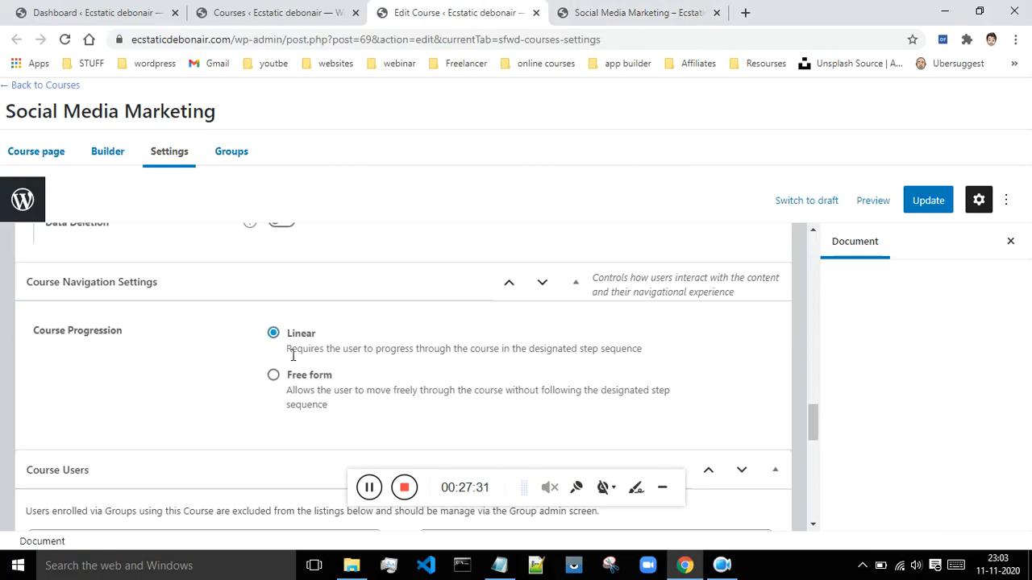
pyautogui.moveTo(819, 424); pyautogui.dragTo(237, 366)
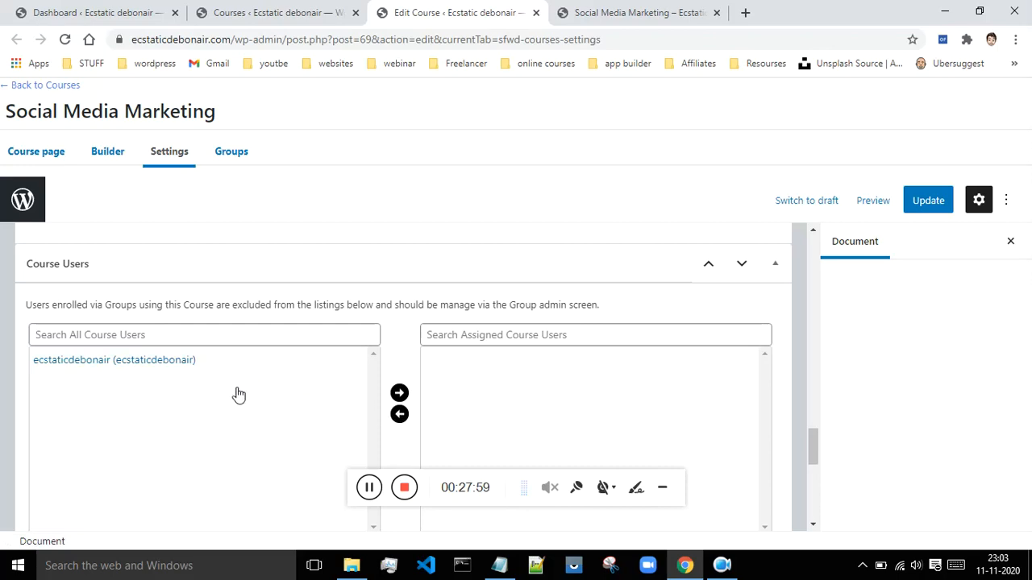
# Open the Social Media Marketing course's Groups settings and examine the group description, the option to add a first group and the help links.
pyautogui.click(368, 487)
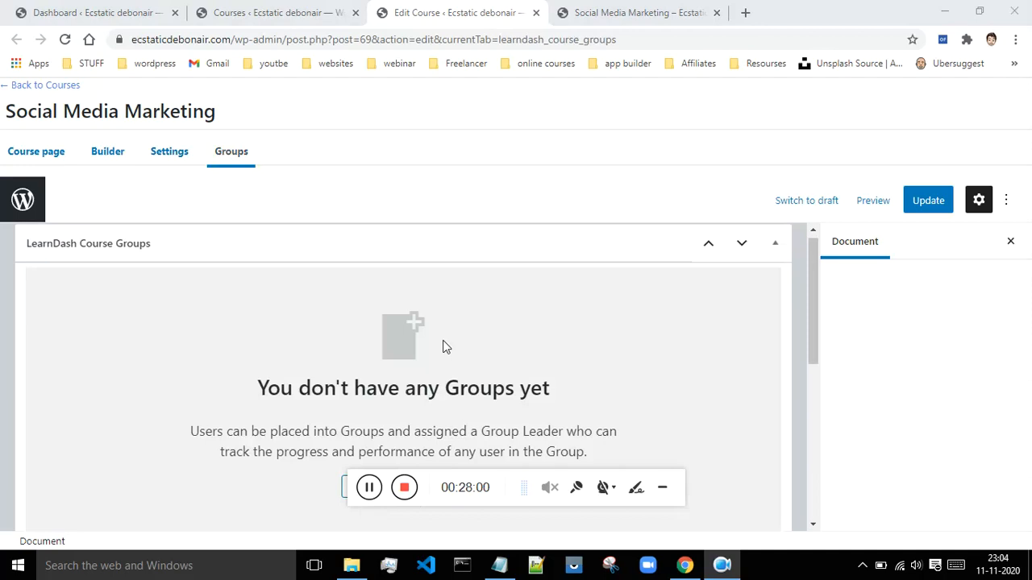
pyautogui.scroll(-1, 560, 322)
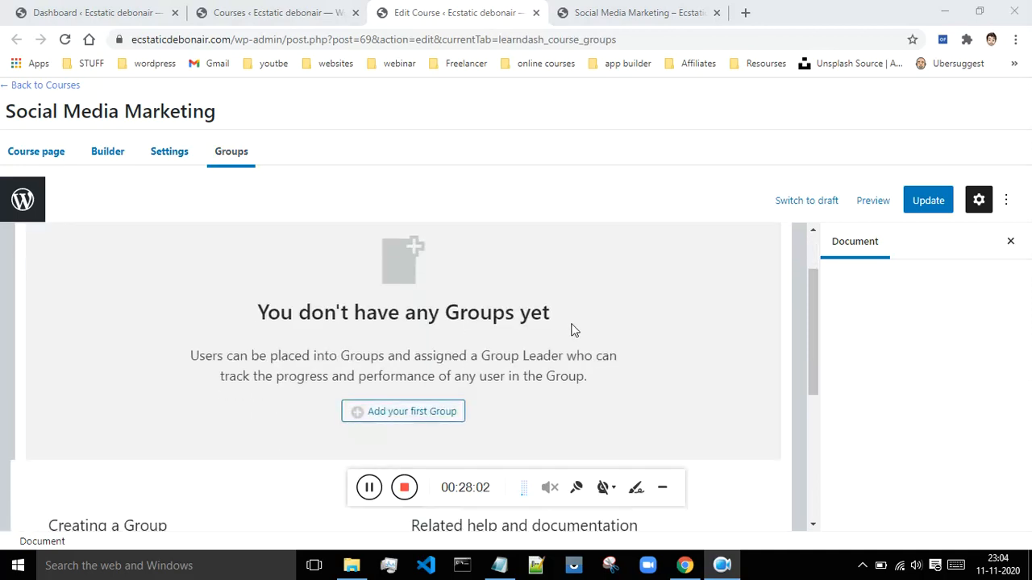
pyautogui.scroll(-1, 558, 338)
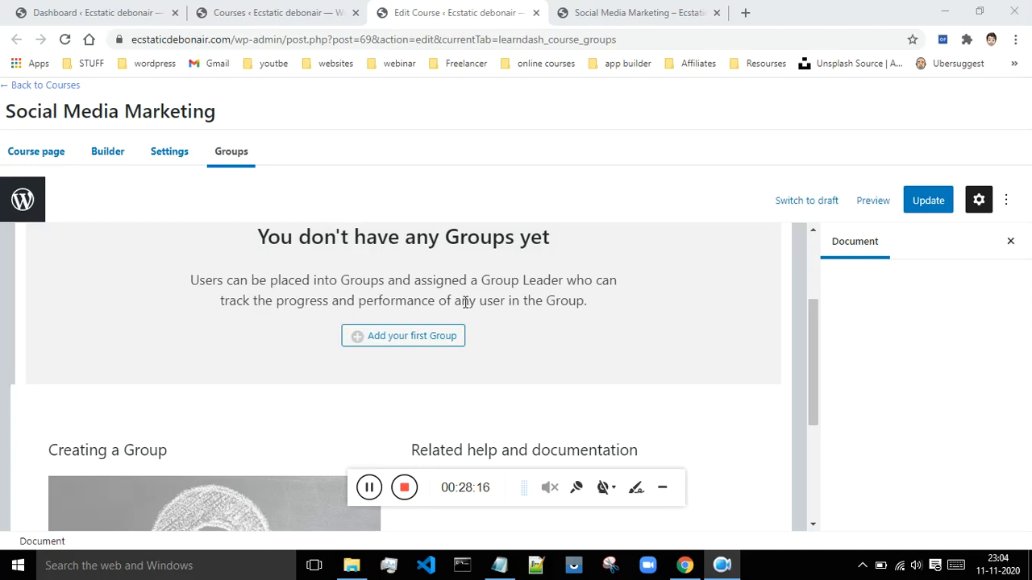
pyautogui.scroll(-3, 663, 279)
pyautogui.scroll(2, 663, 278)
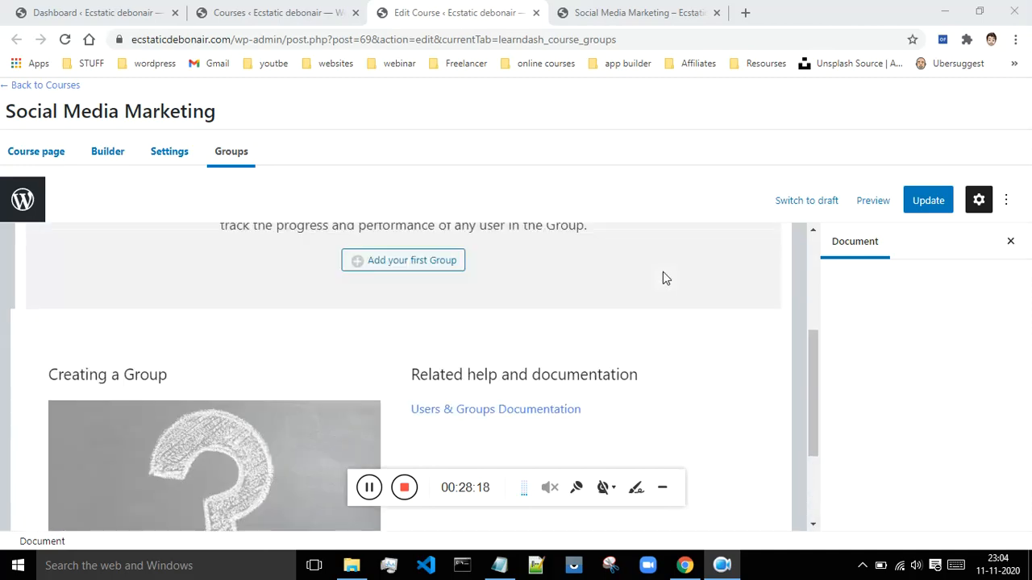
pyautogui.scroll(3, 665, 278)
pyautogui.scroll(-2, 405, 332)
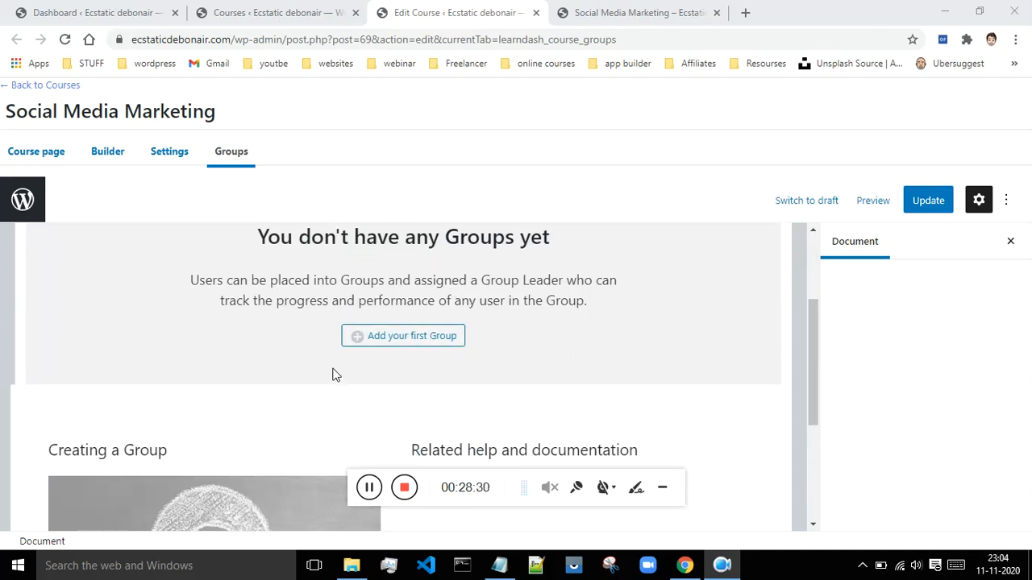
pyautogui.scroll(2, 444, 365)
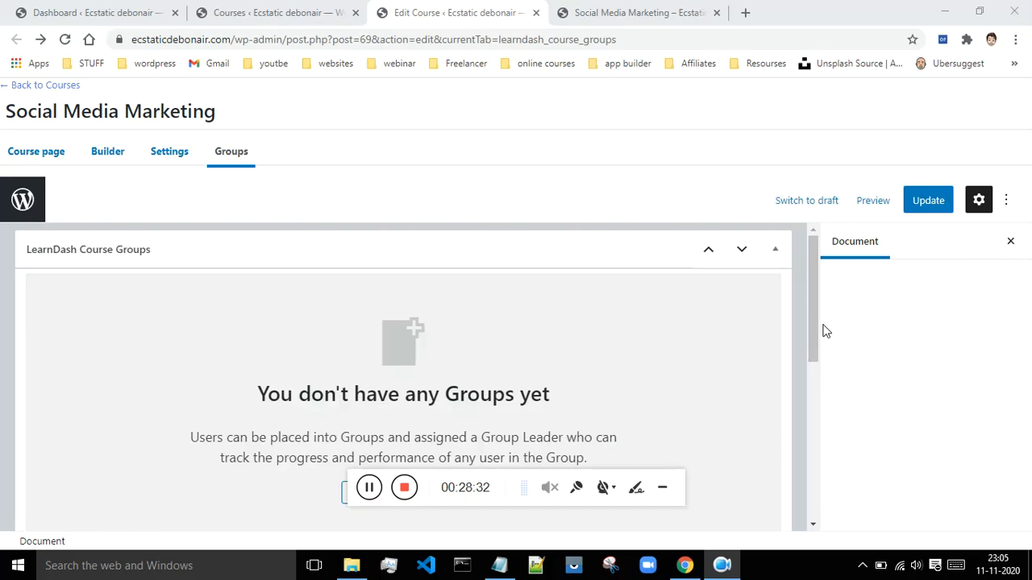
pyautogui.moveTo(814, 330); pyautogui.dragTo(814, 386)
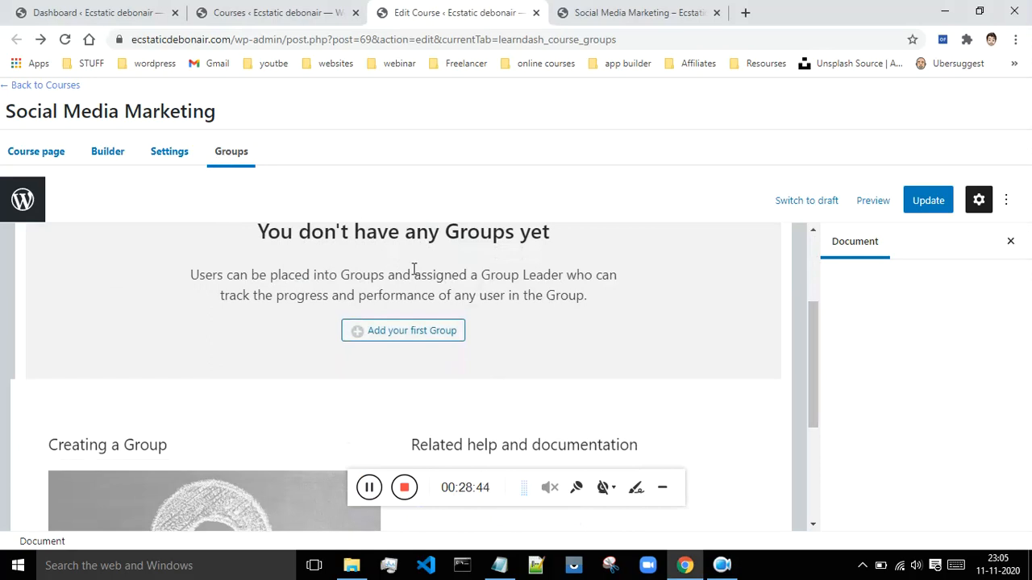
pyautogui.moveTo(813, 363); pyautogui.dragTo(809, 291)
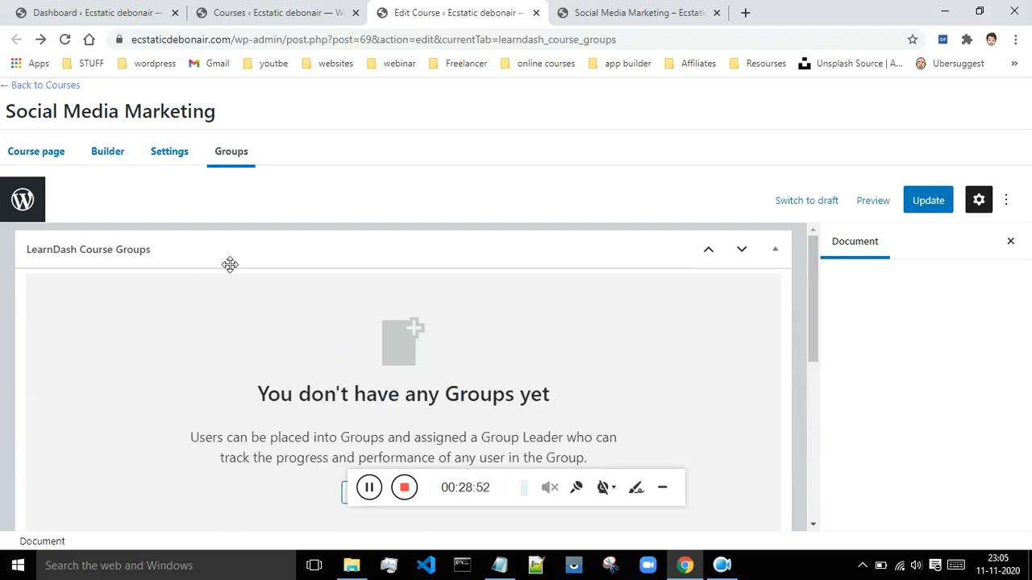
pyautogui.scroll(-3, 420, 313)
pyautogui.scroll(3, 423, 315)
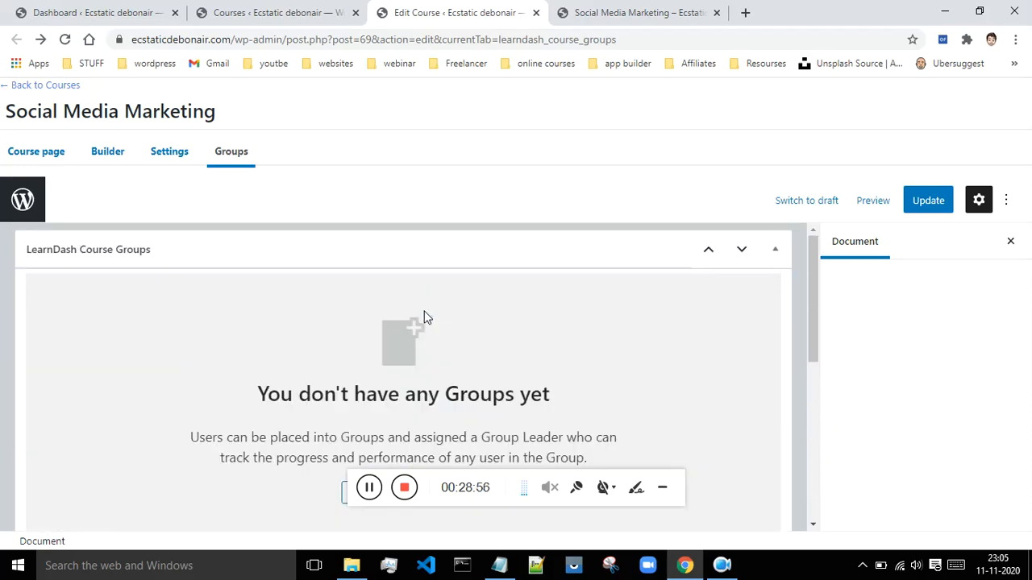